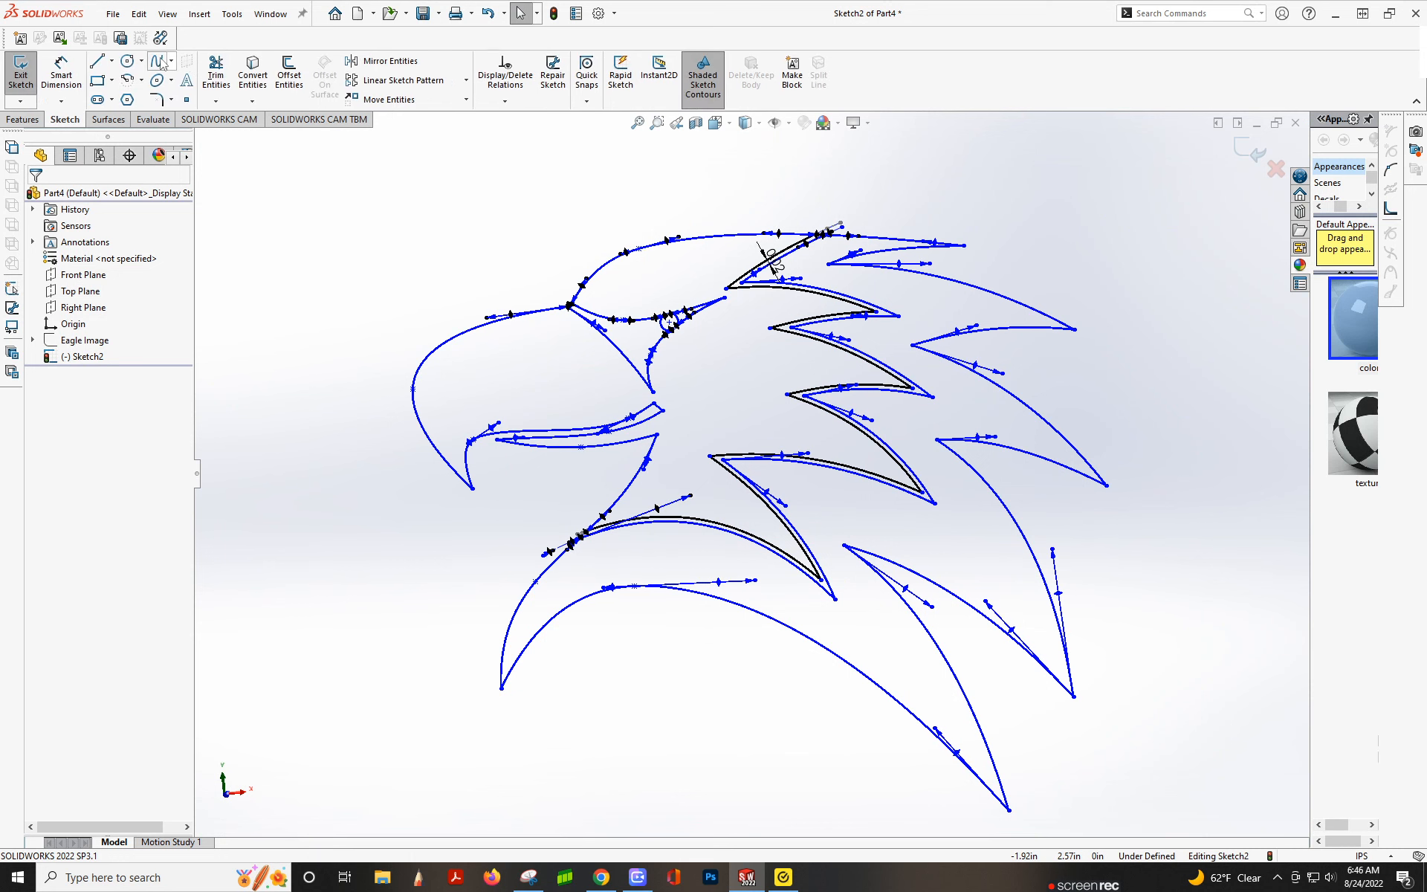
# Discard the current changes to the eagle sketch and close Part4 without saving
pyautogui.click(1276, 172)
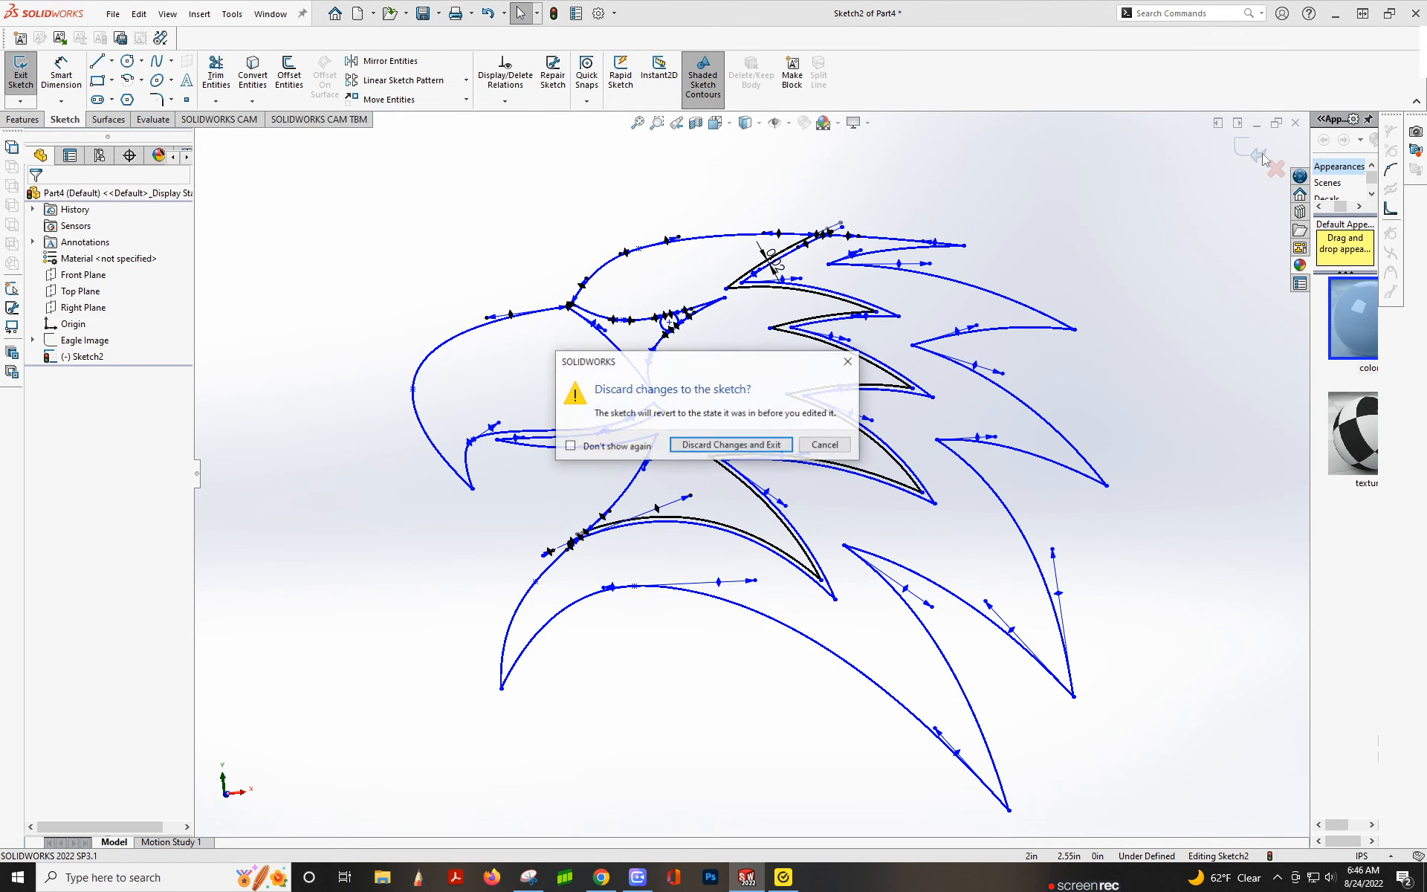
pyautogui.click(714, 449)
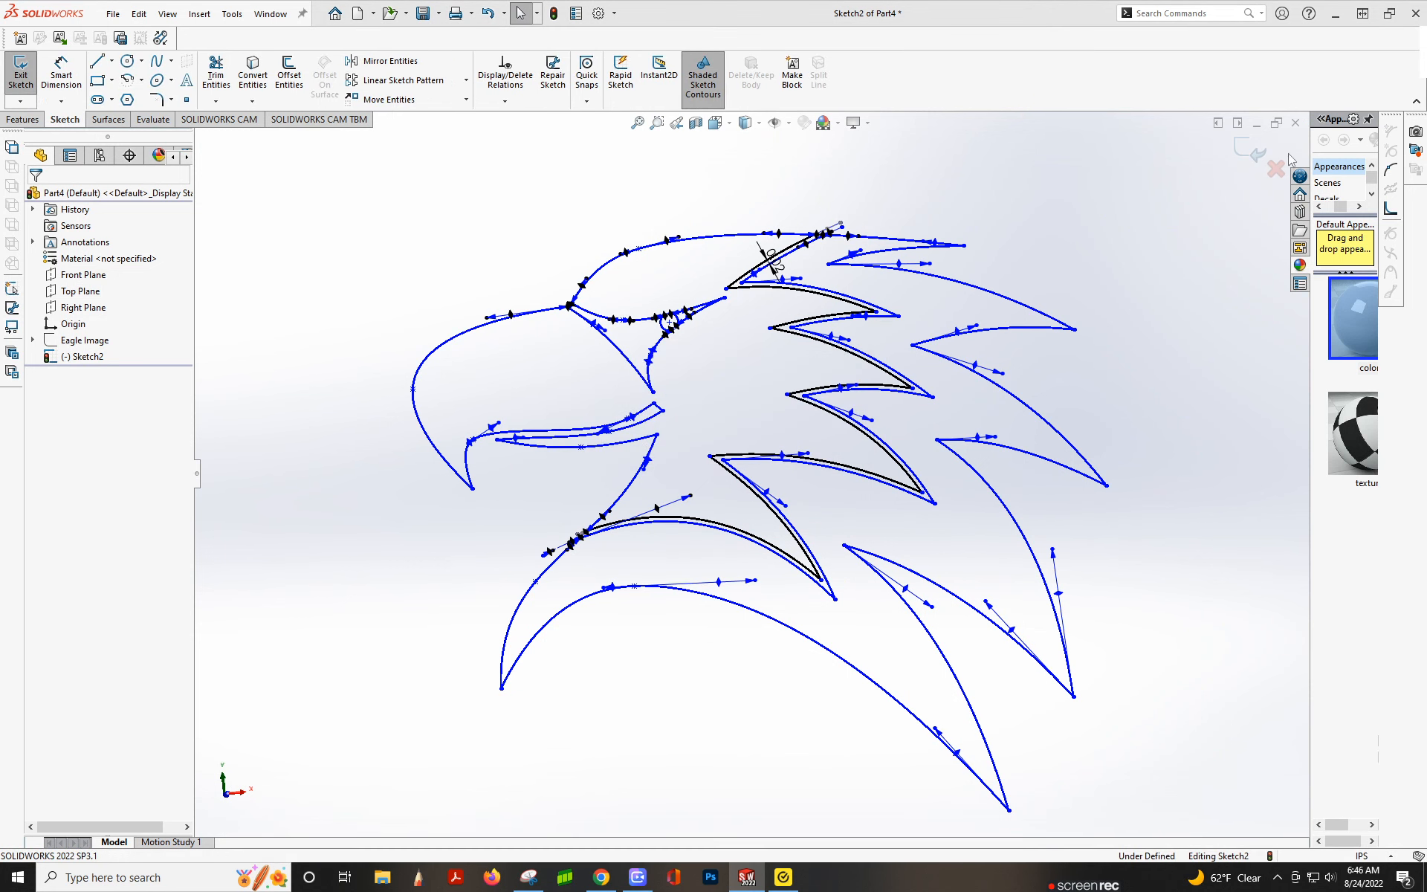
pyautogui.click(1295, 123)
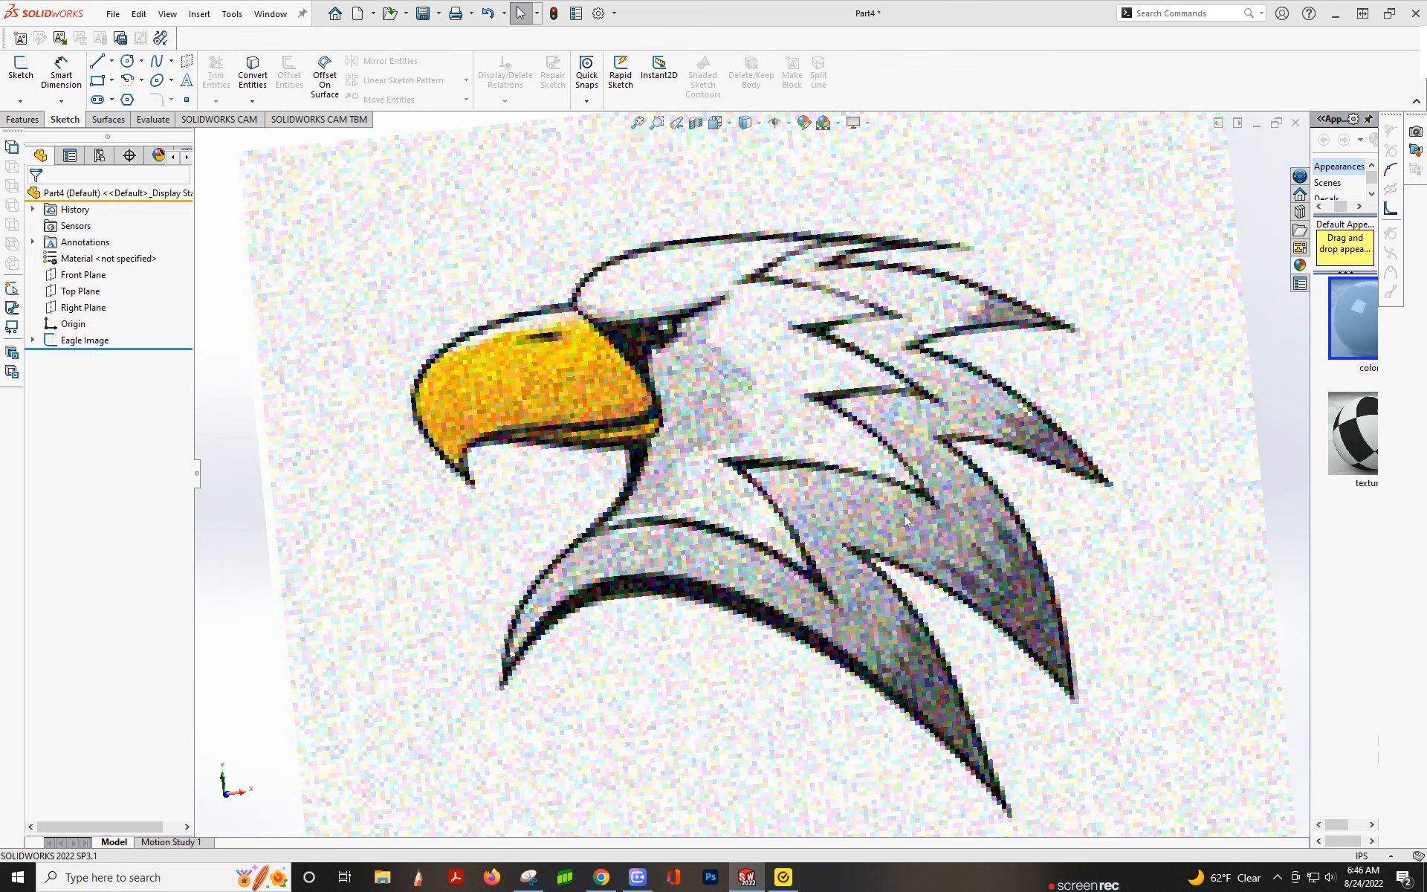
pyautogui.click(672, 445)
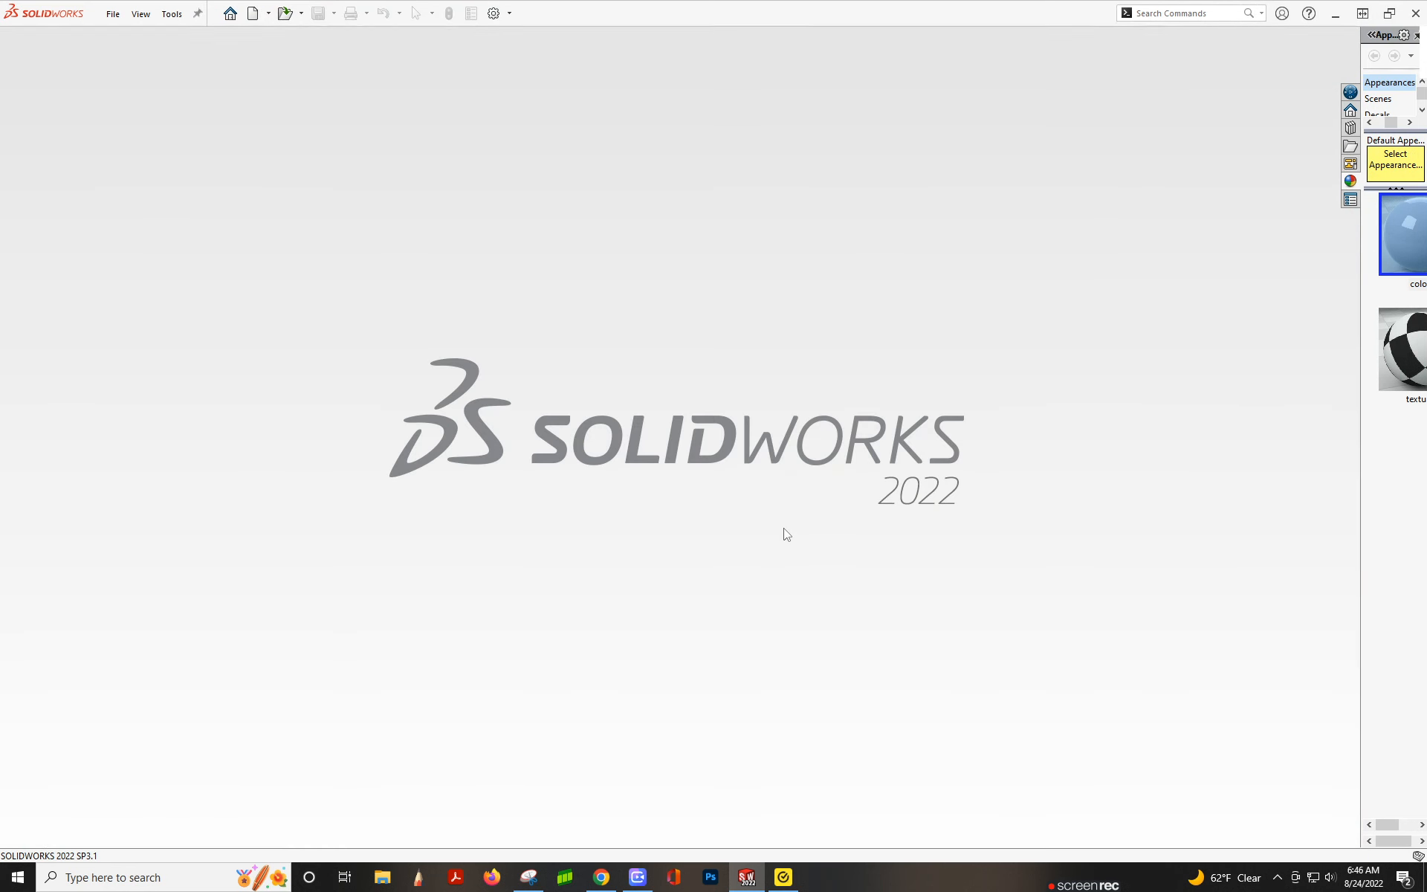
# Switch to Chrome and review the section on positioning and sizing the scanned image in INT_ Chapter 2 Sketching.pdf
pyautogui.click(620, 810)
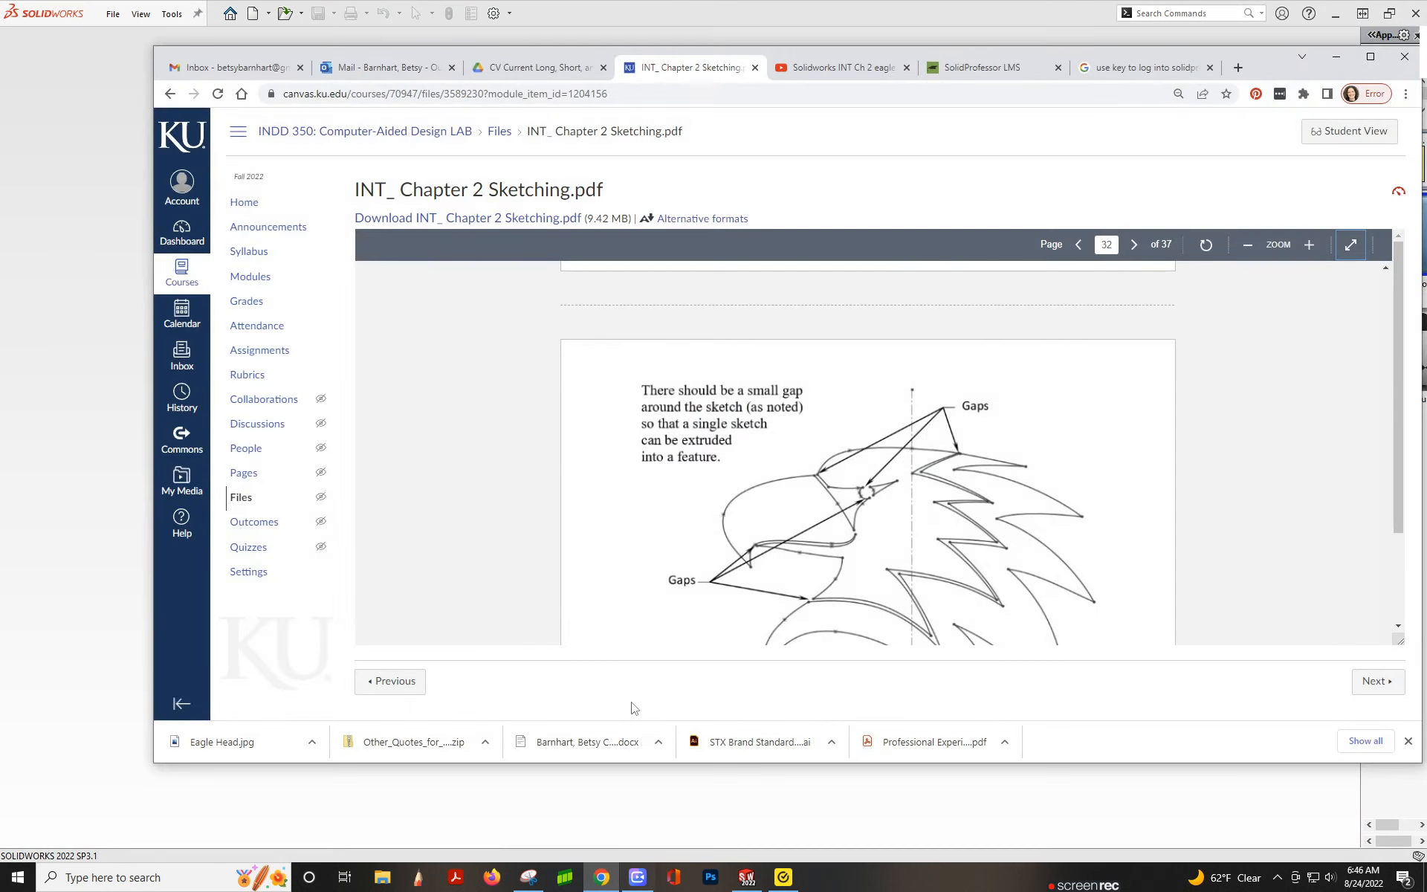
pyautogui.scroll(10, 867, 479)
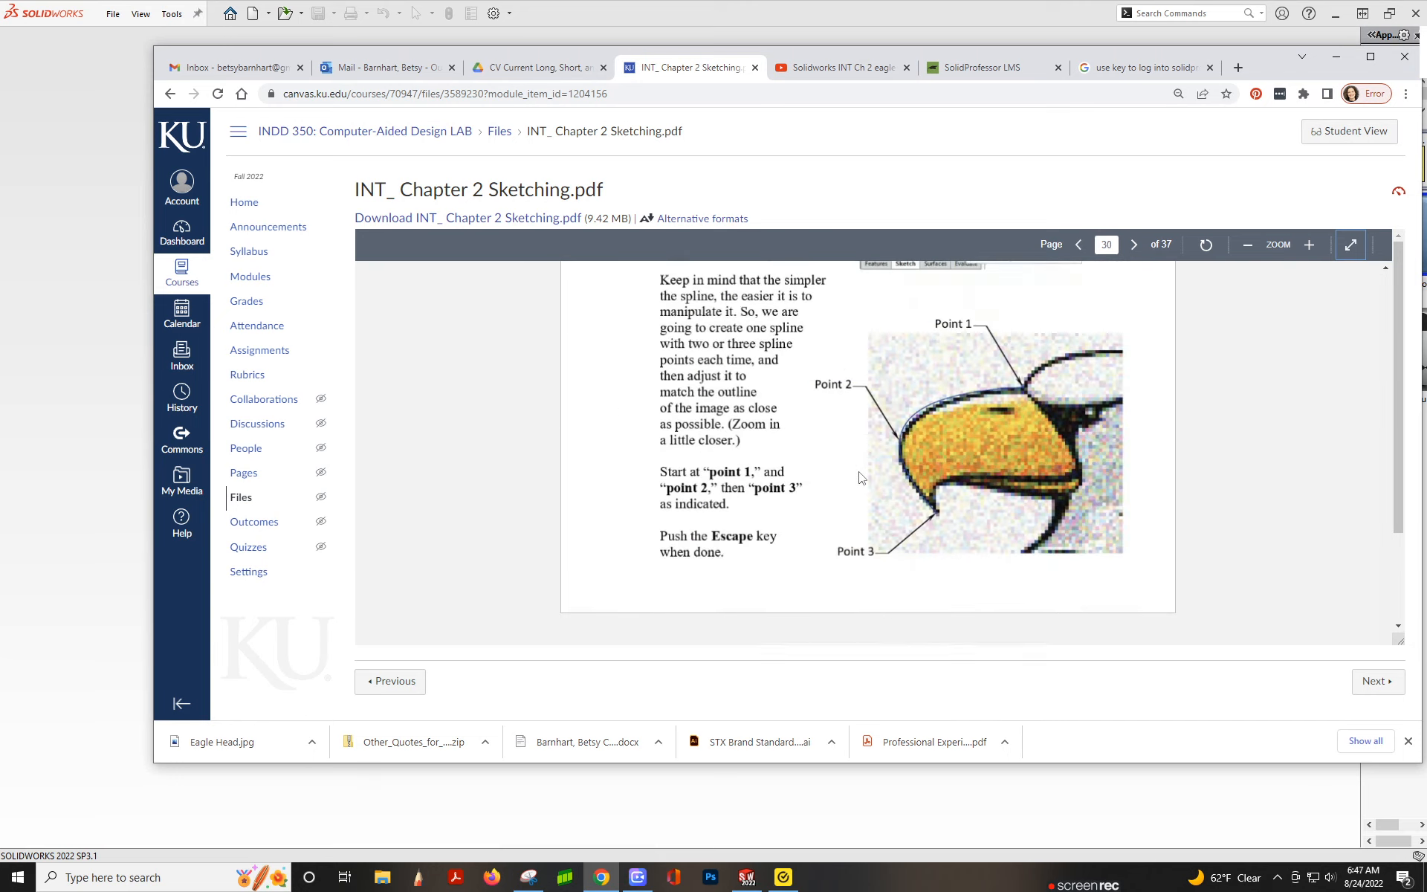
pyautogui.scroll(10, 860, 476)
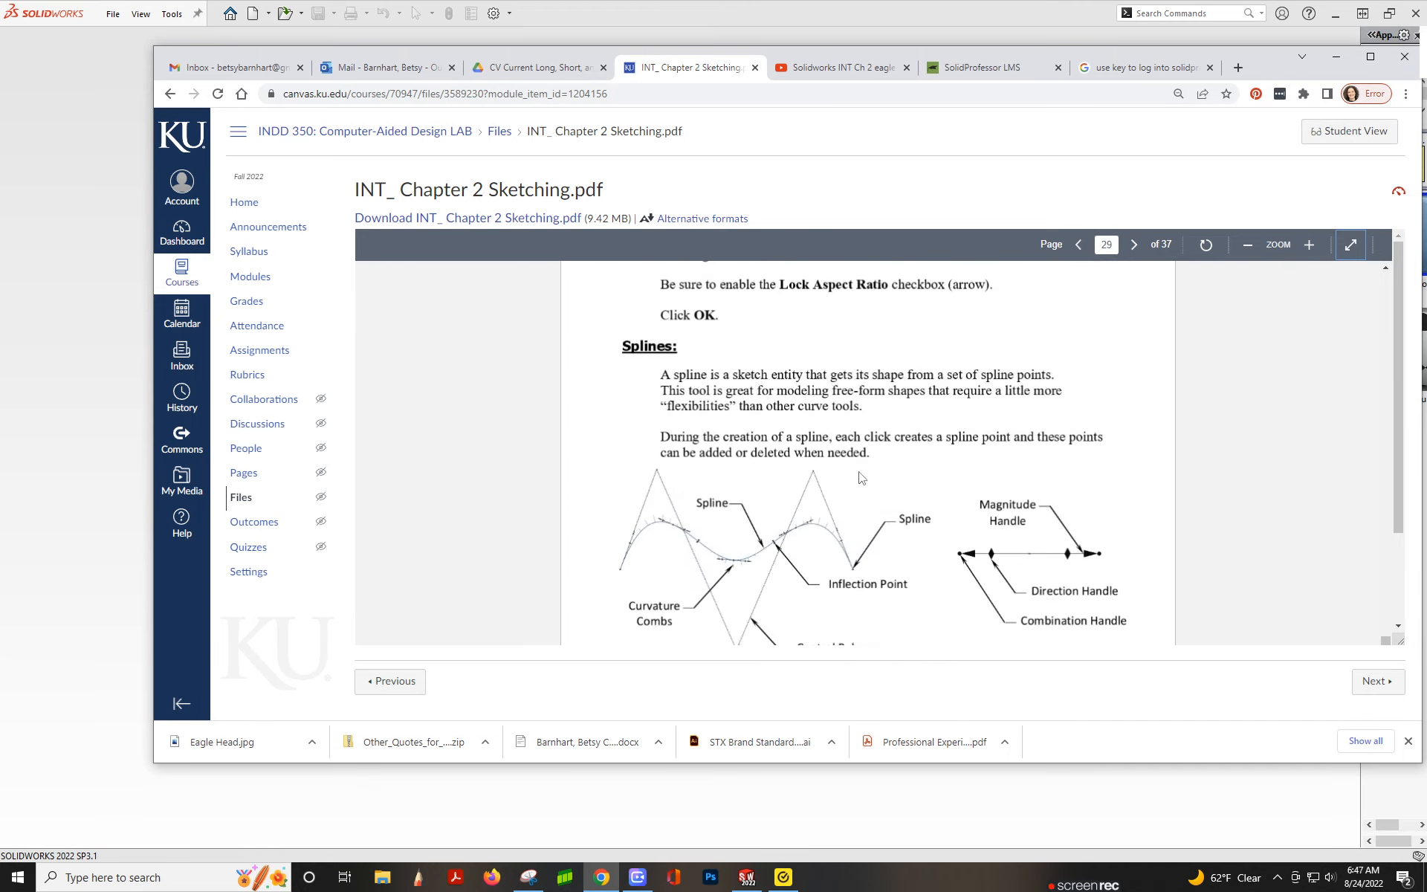
pyautogui.scroll(2, 860, 477)
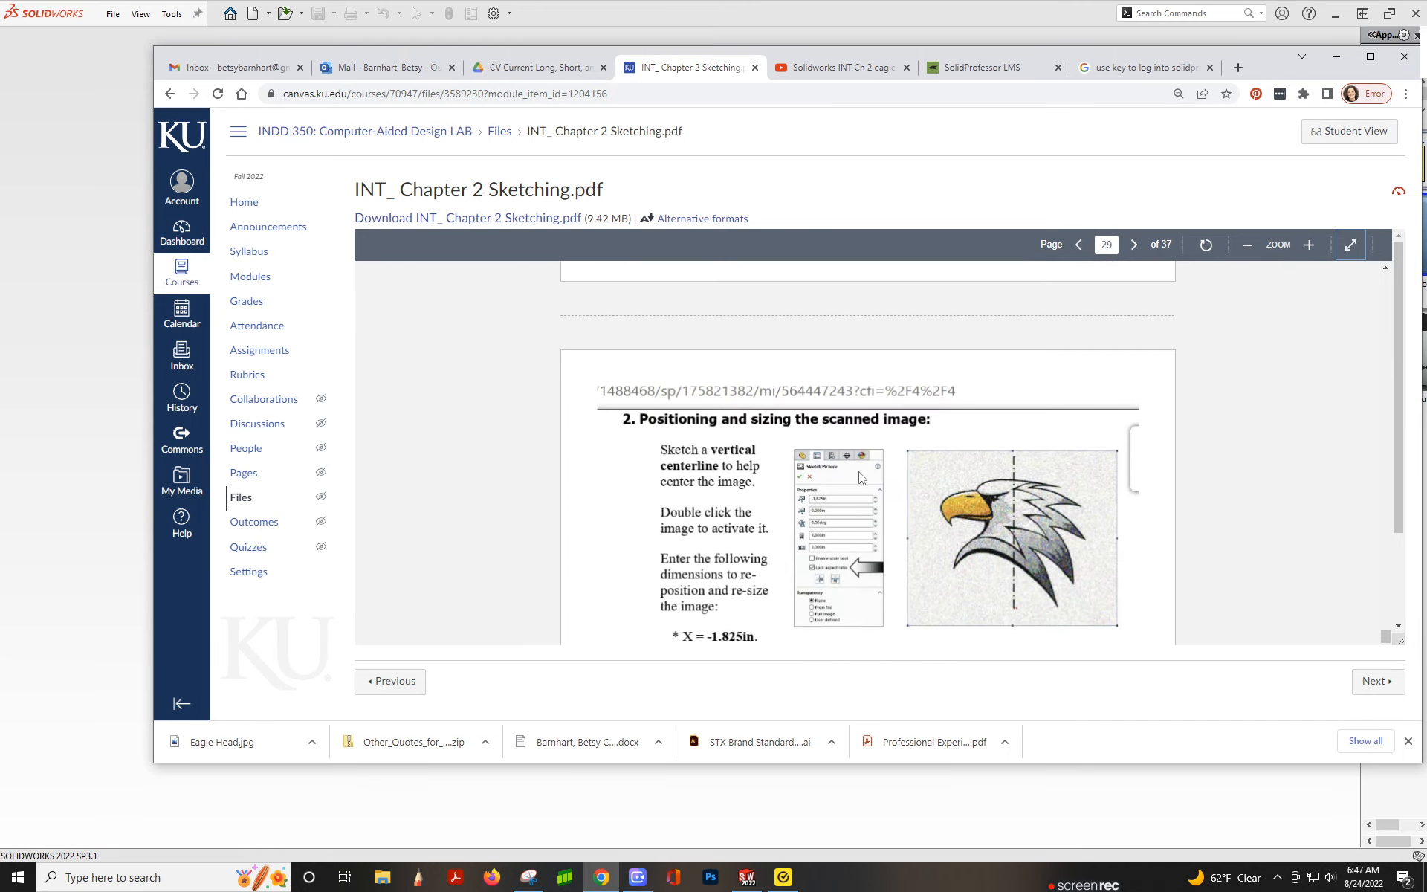
pyautogui.click(1335, 59)
# Create a new part document in SOLIDWORKS
pyautogui.click(140, 13)
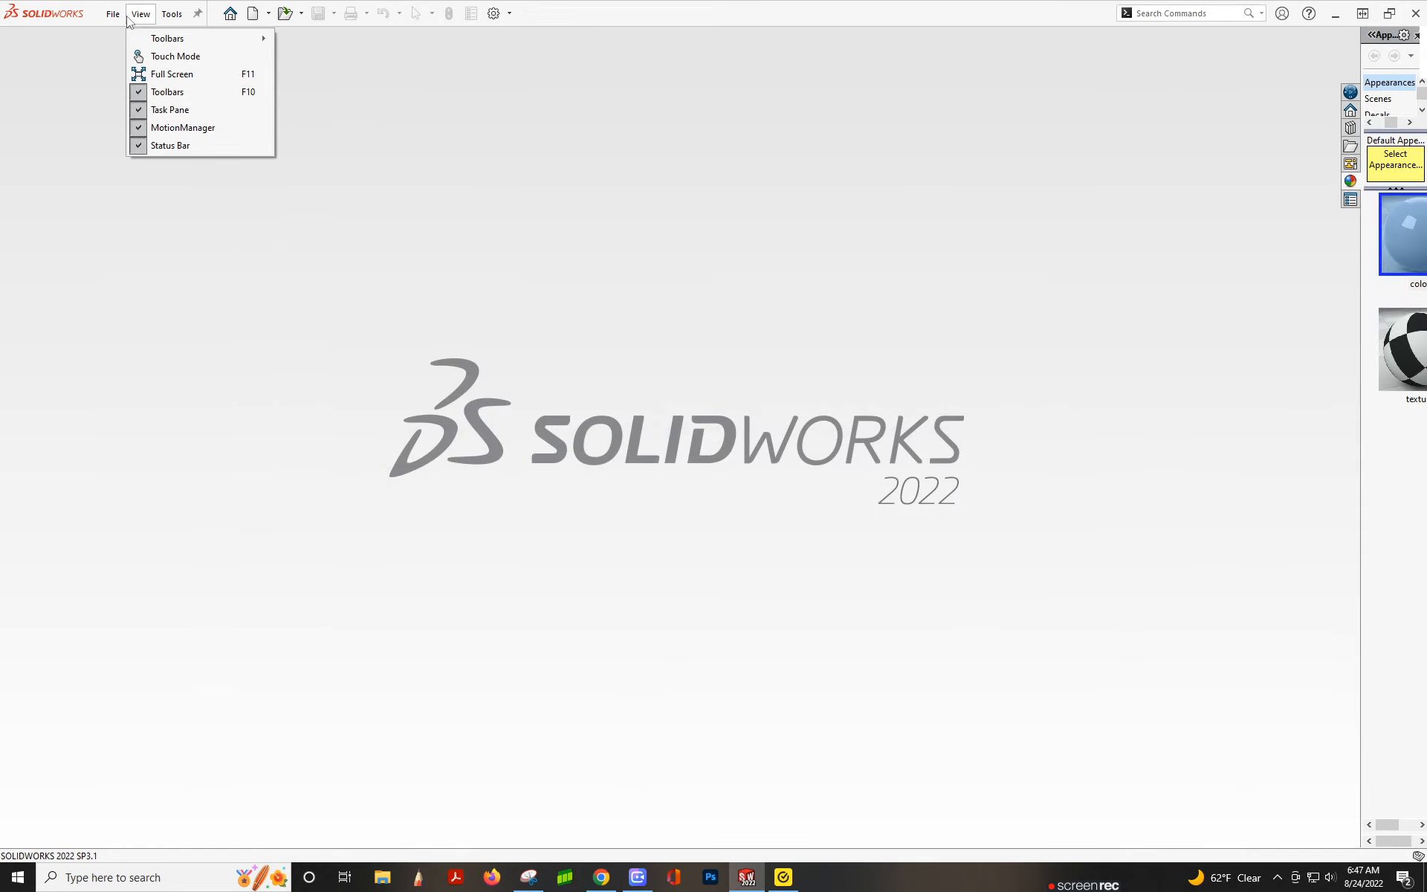
pyautogui.click(130, 35)
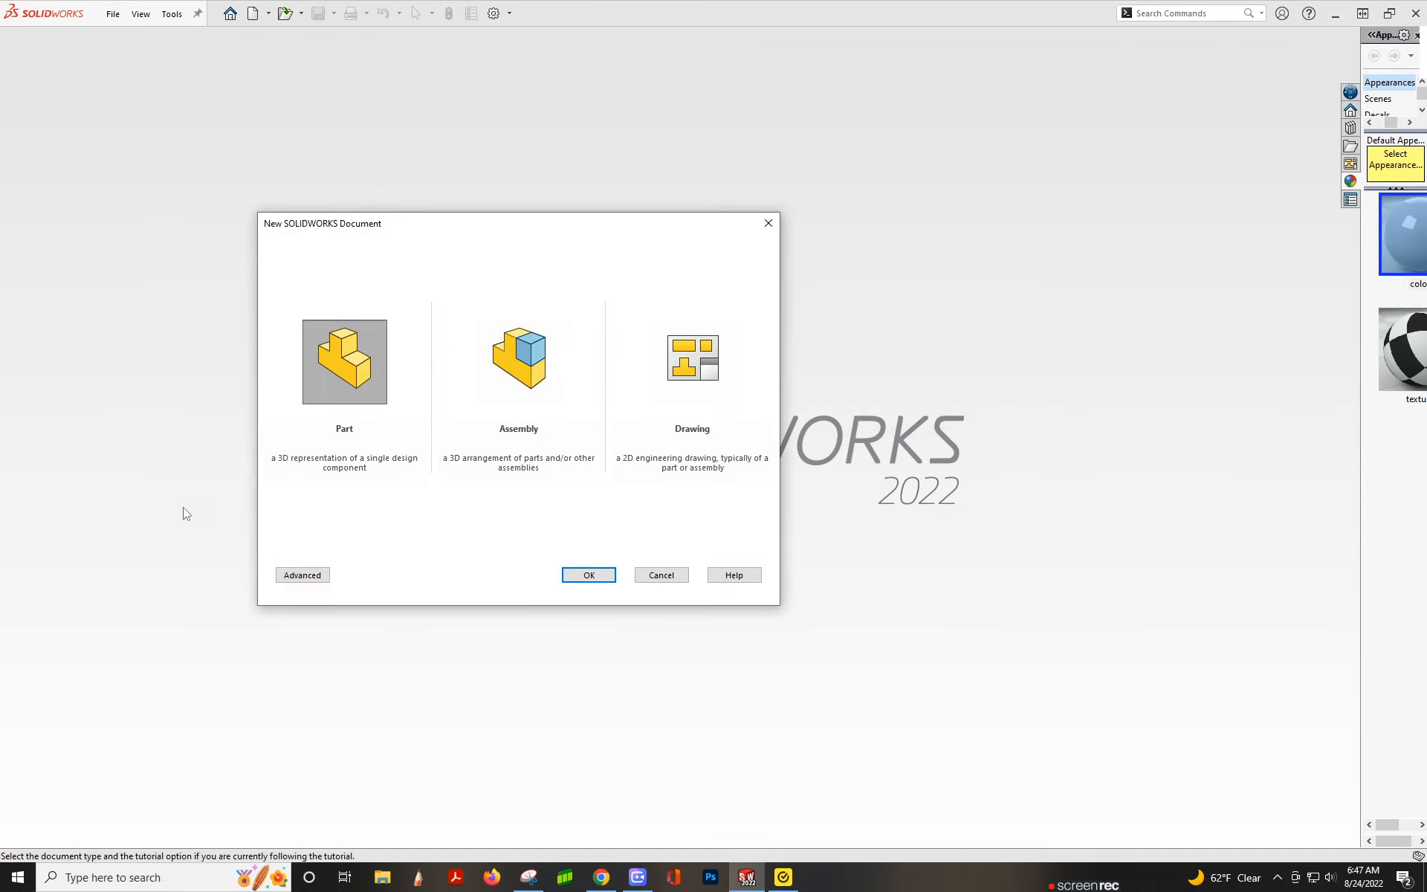
pyautogui.click(587, 573)
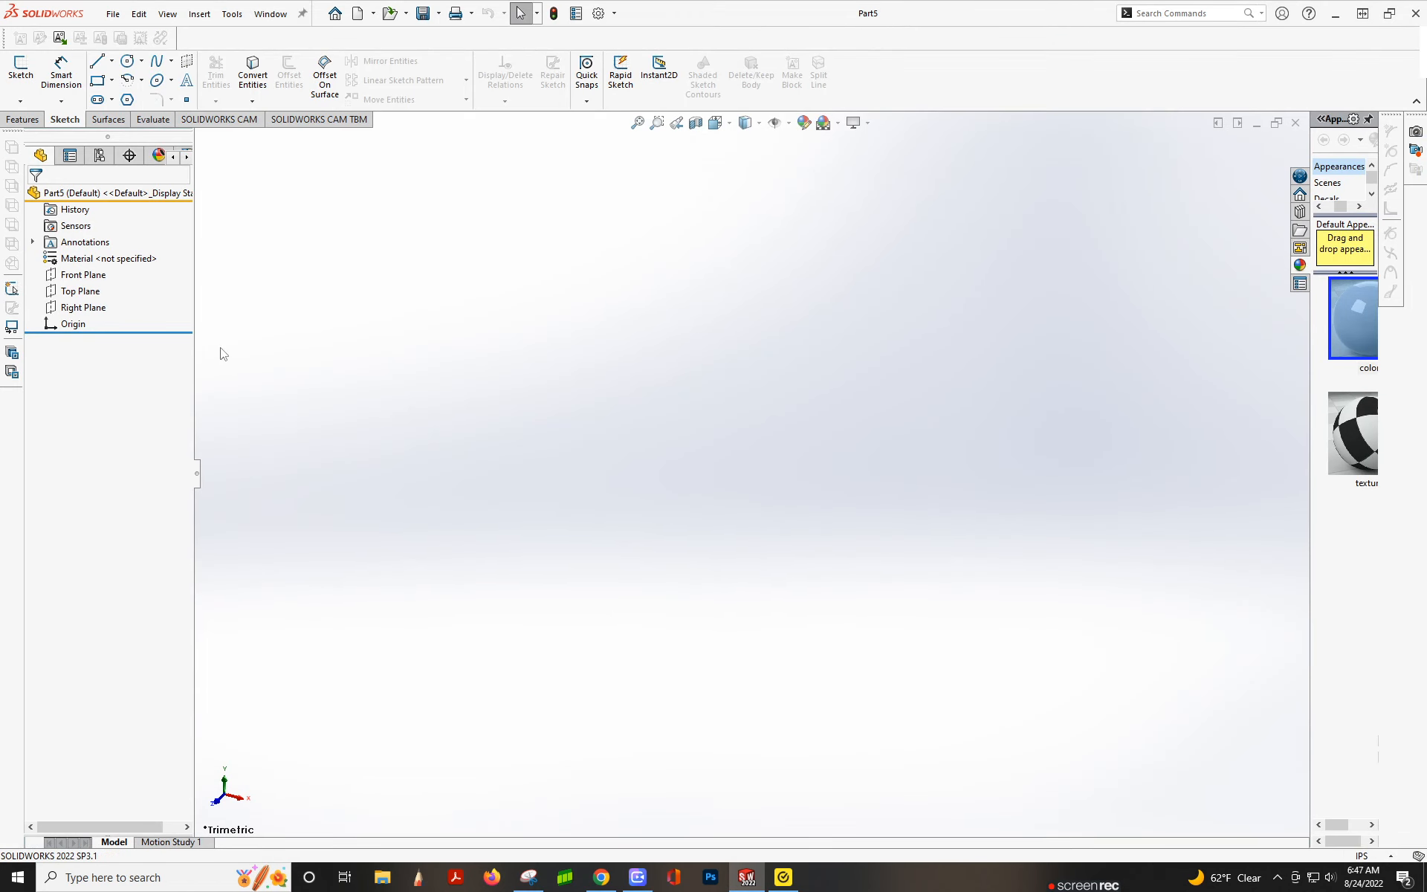
# Start a sketch on the Front Plane and insert Eagle Head.jpg from Downloads as a sketch picture
pyautogui.click(97, 282)
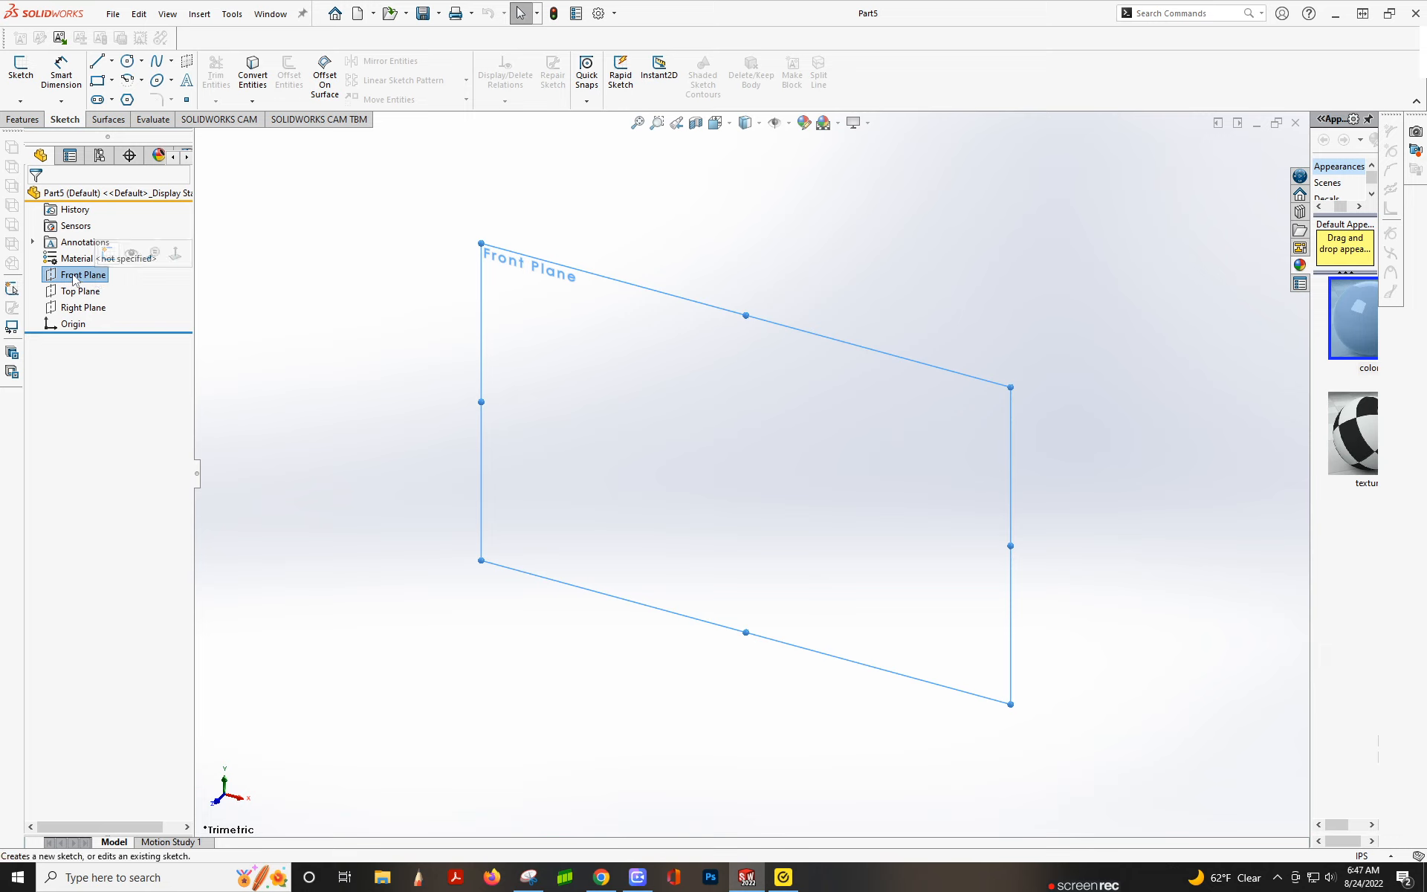
pyautogui.click(108, 254)
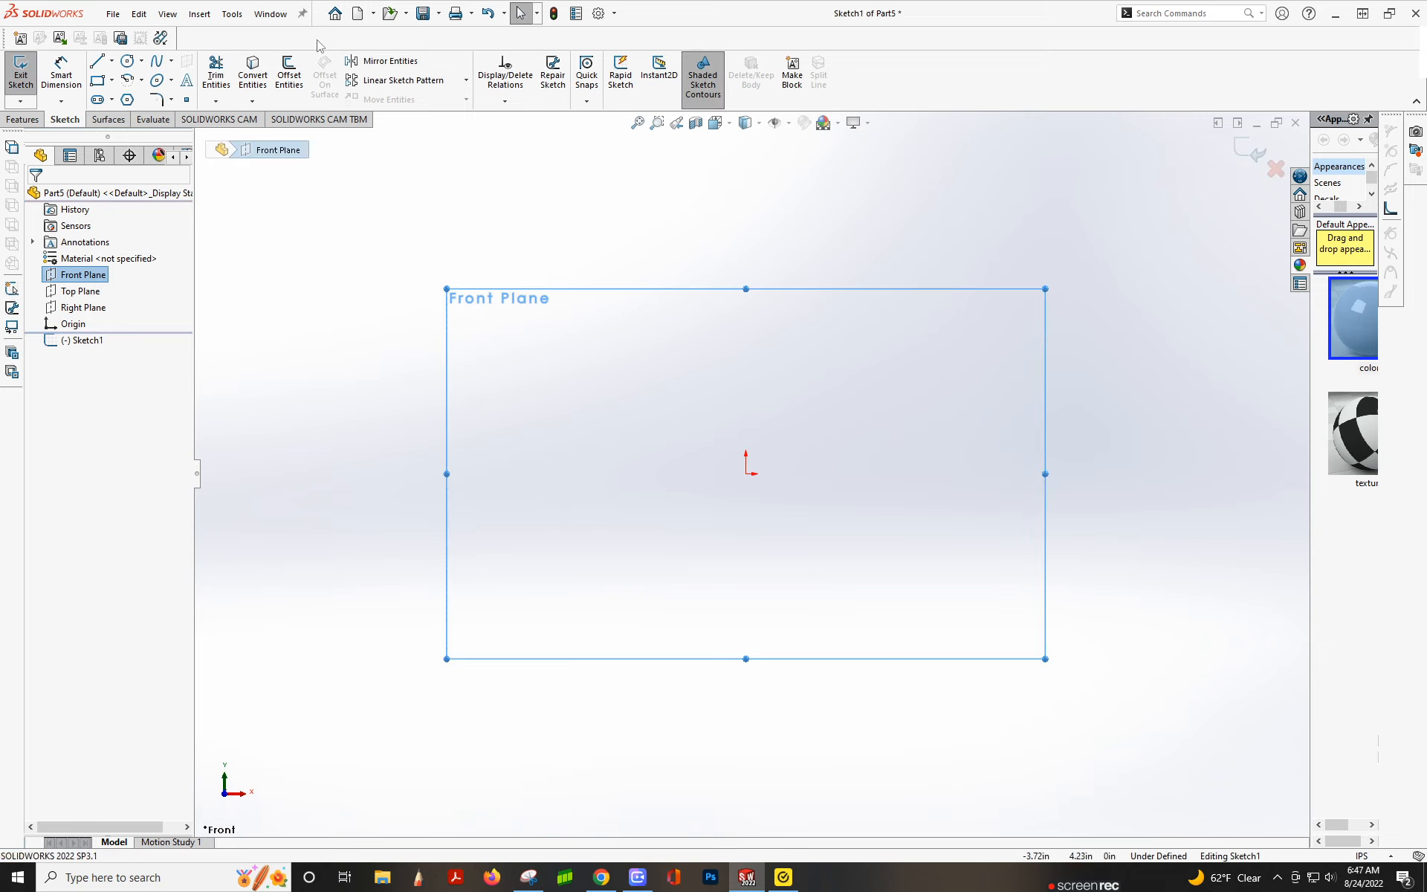
pyautogui.click(238, 16)
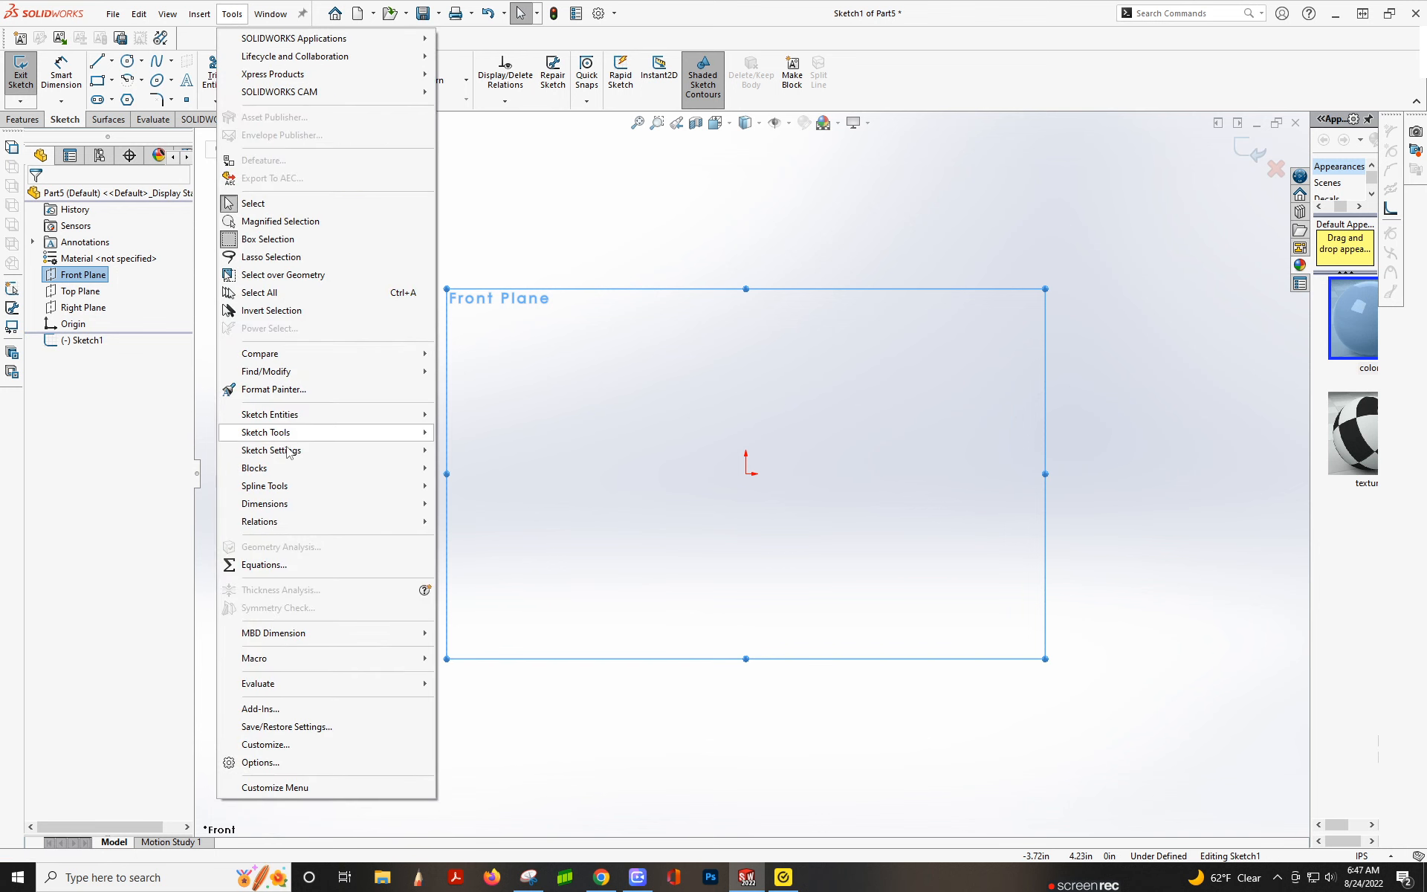
pyautogui.moveTo(283, 438)
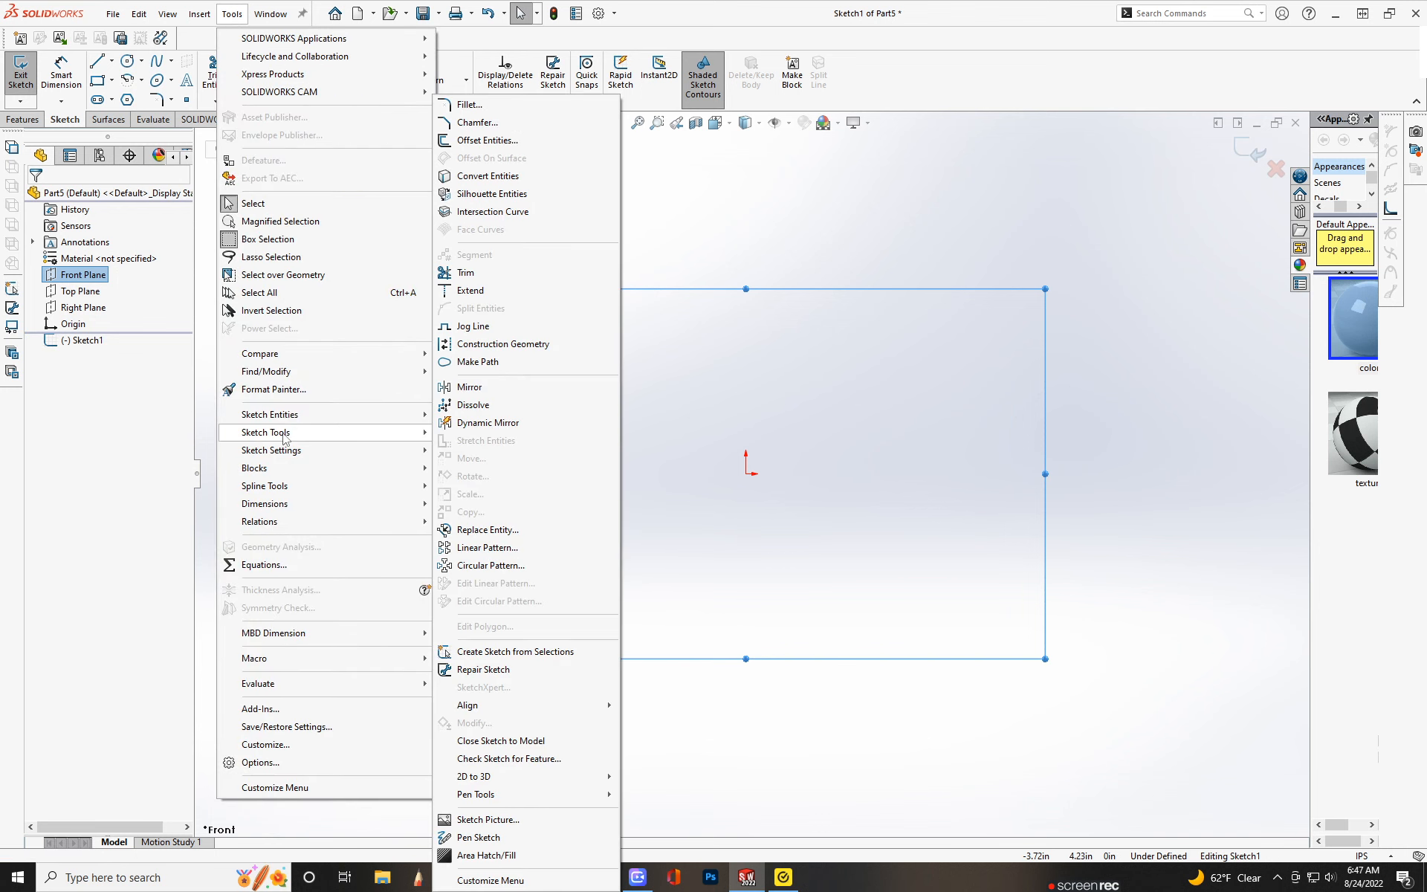
pyautogui.click(495, 820)
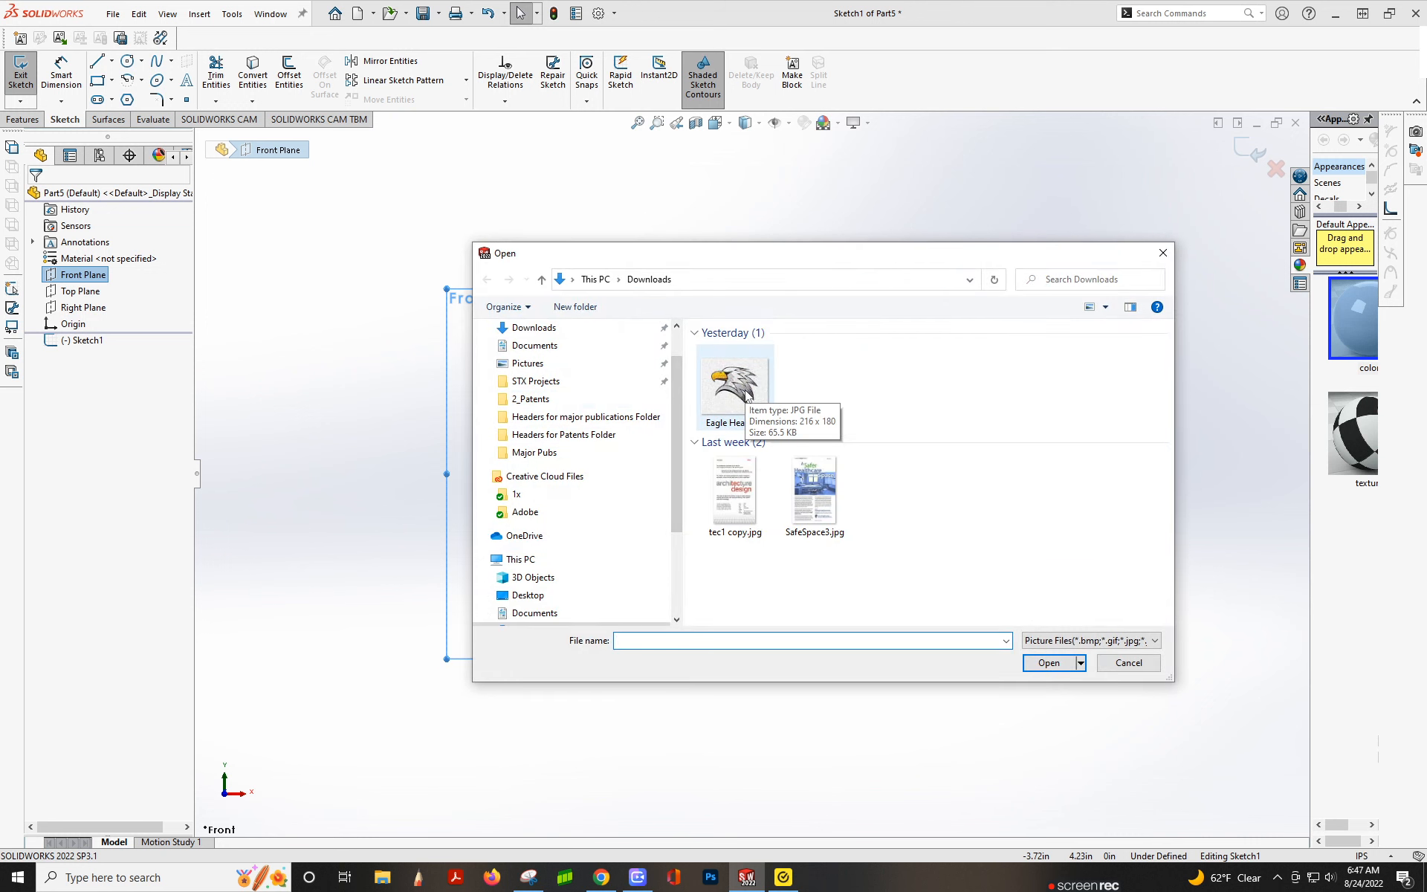
pyautogui.click(747, 396)
pyautogui.click(1050, 663)
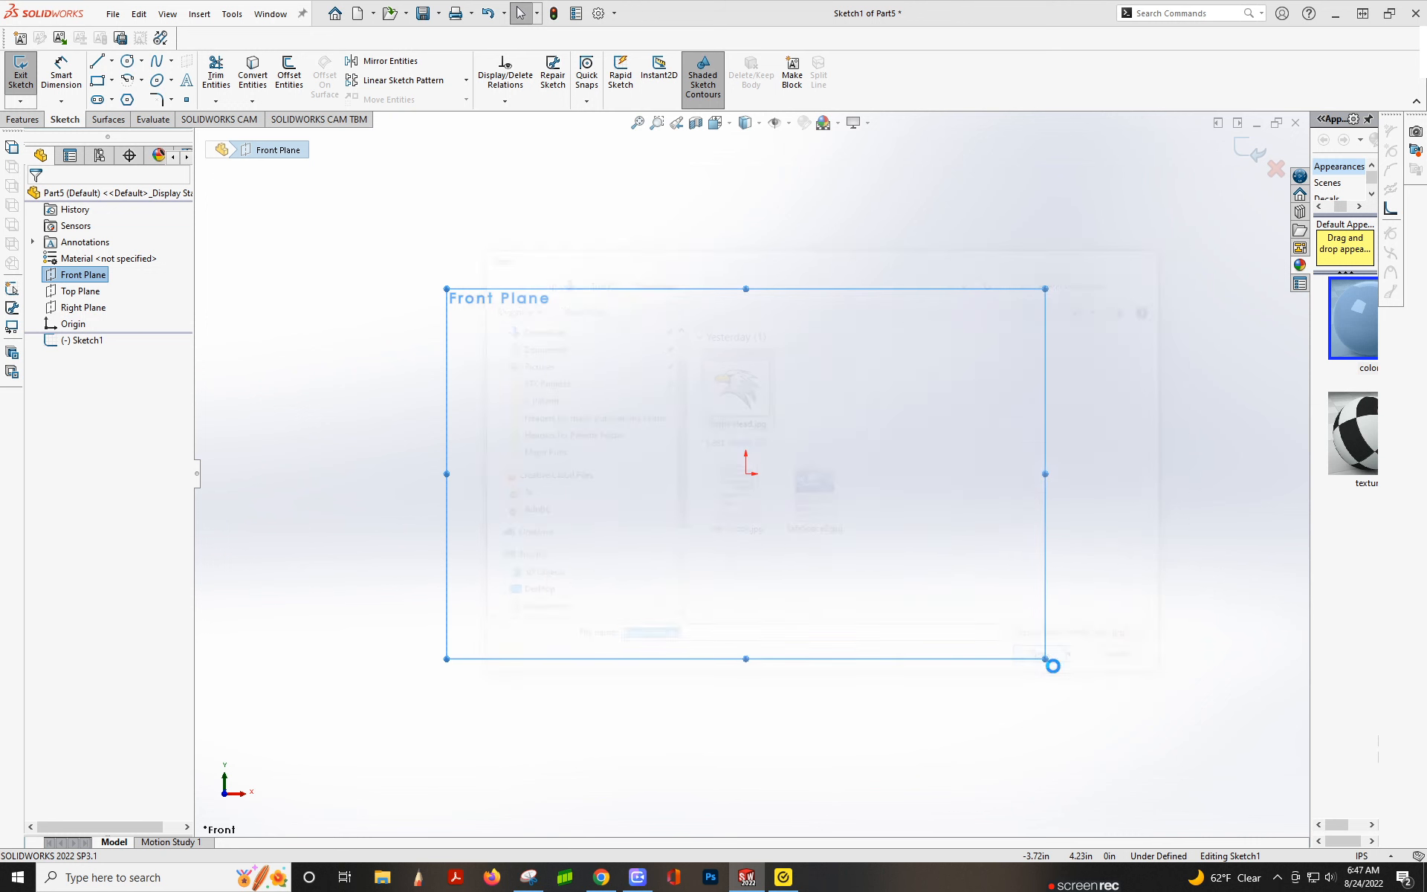
# Set the sketch picture's X position to -1.825 in
pyautogui.scroll(3, 984, 436)
pyautogui.scroll(-3, 1040, 275)
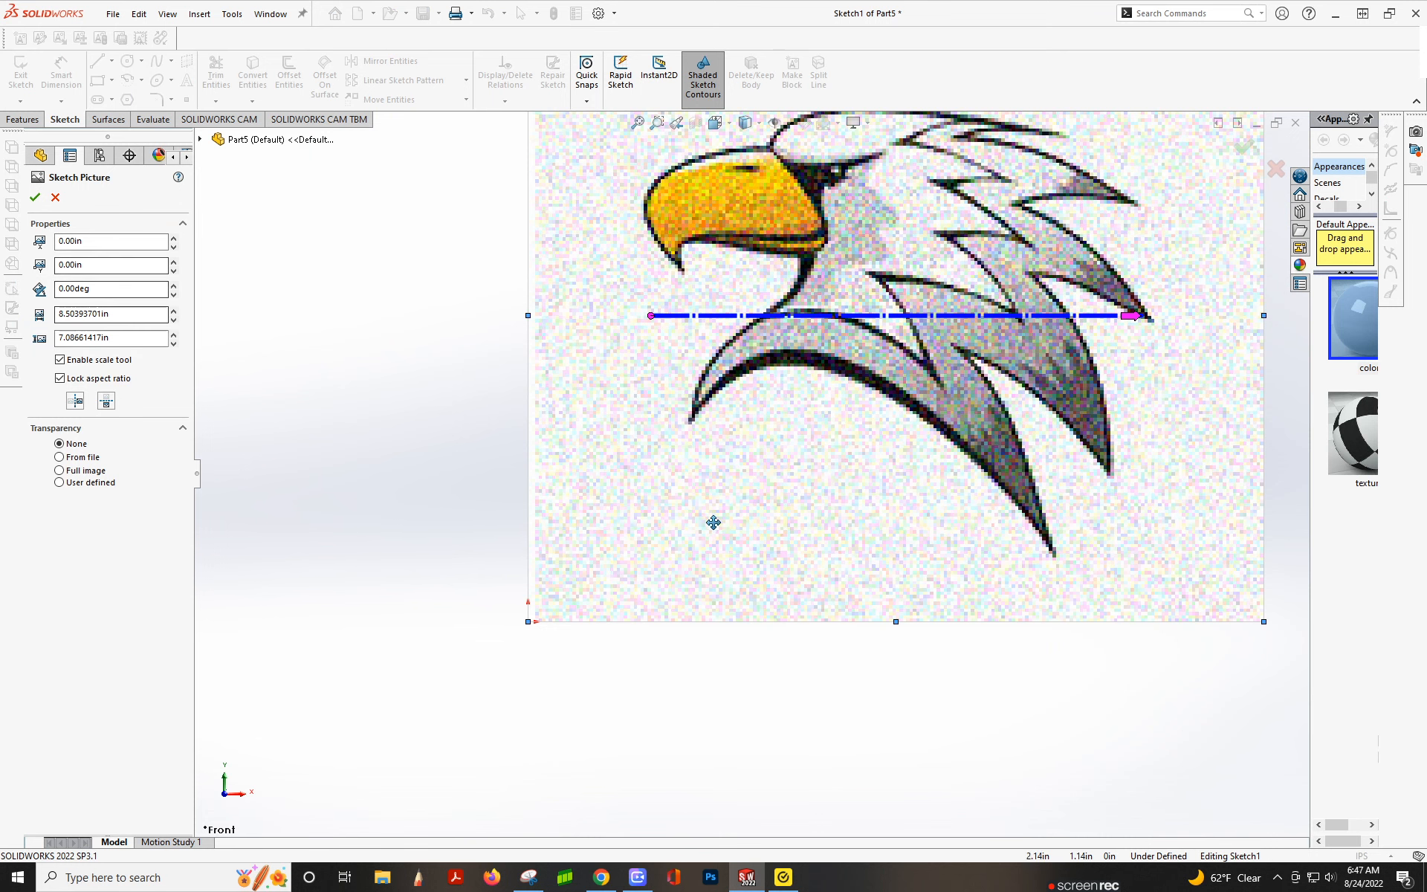
pyautogui.scroll(2, 751, 473)
pyautogui.scroll(-2, 951, 239)
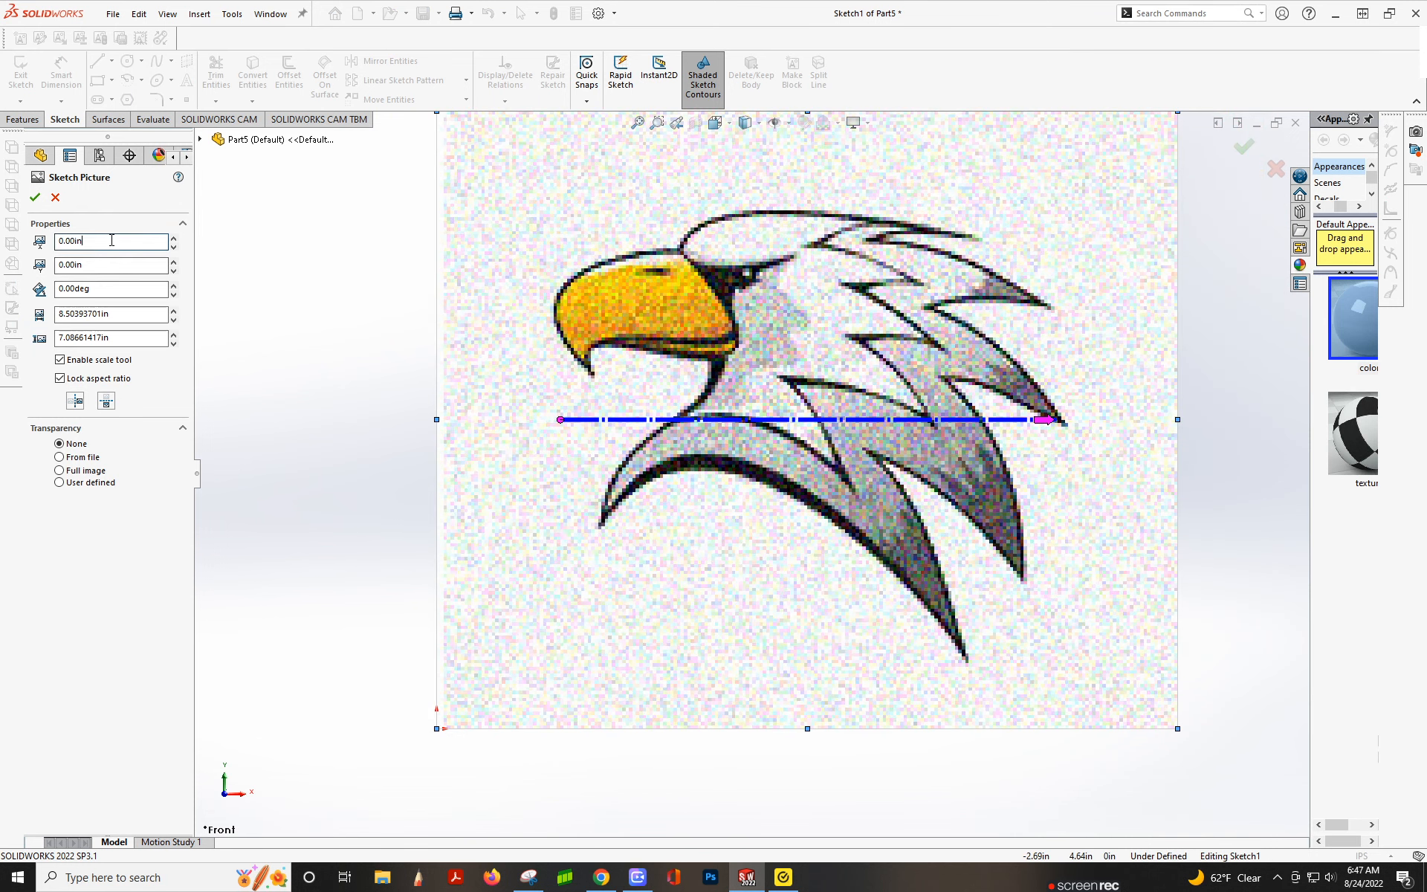
pyautogui.click(82, 241)
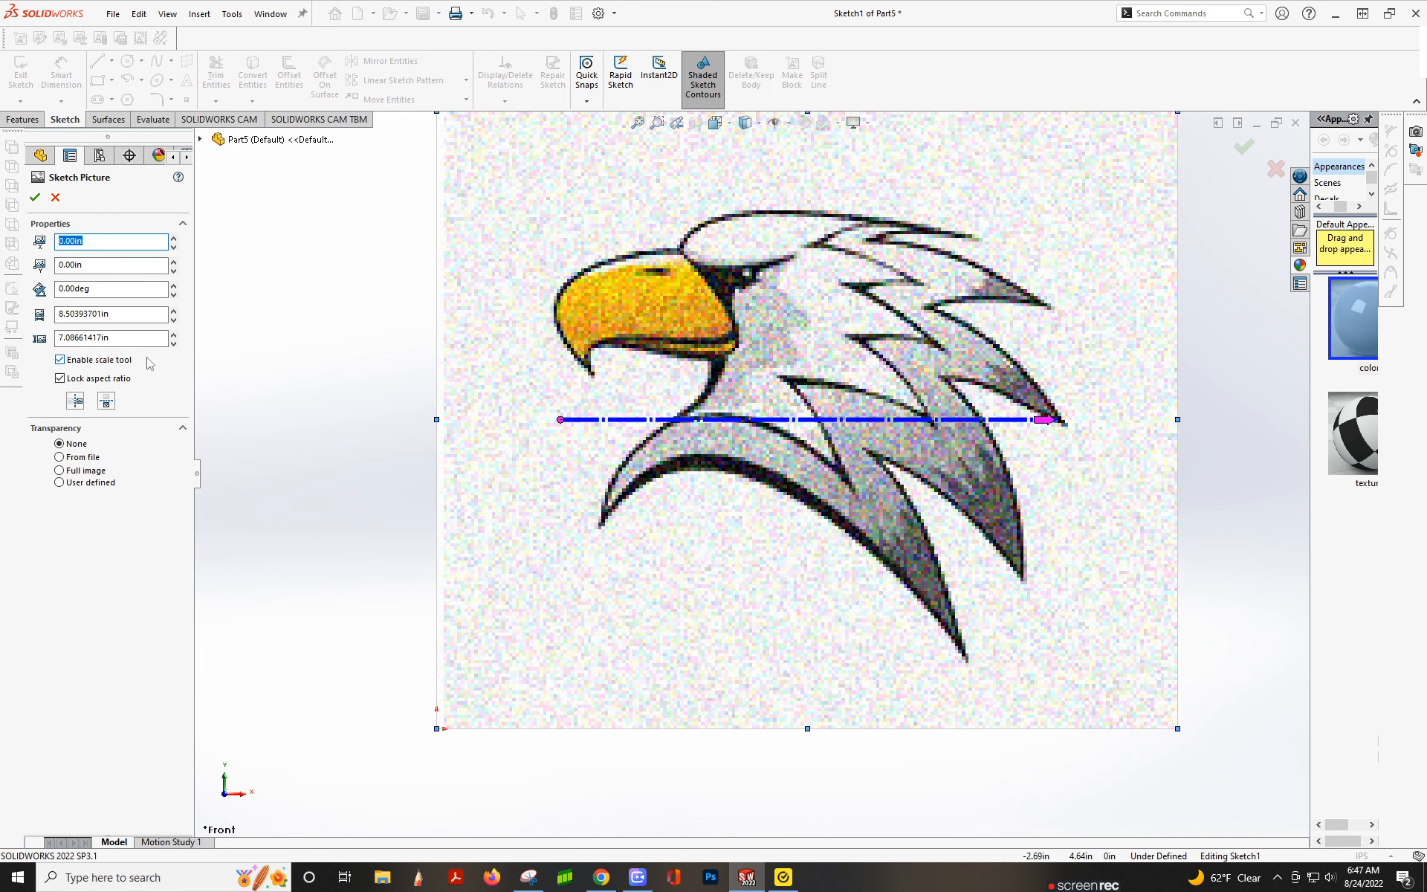
pyautogui.write('-')
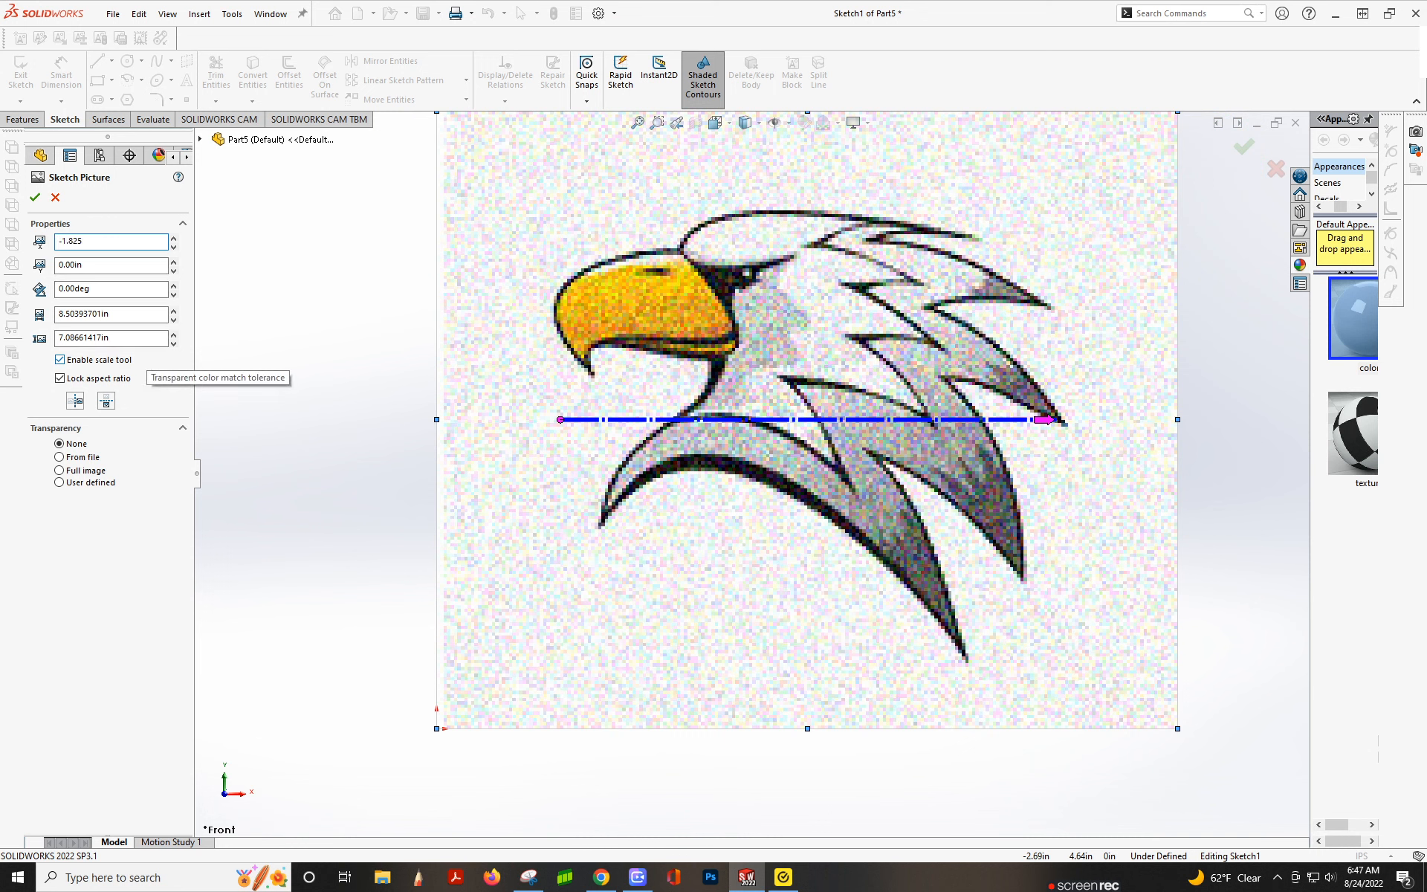
pyautogui.write('1.825')
# Set the sketch picture's width to 3.6 in with the aspect ratio locked and accept the picture settings
pyautogui.click(117, 317)
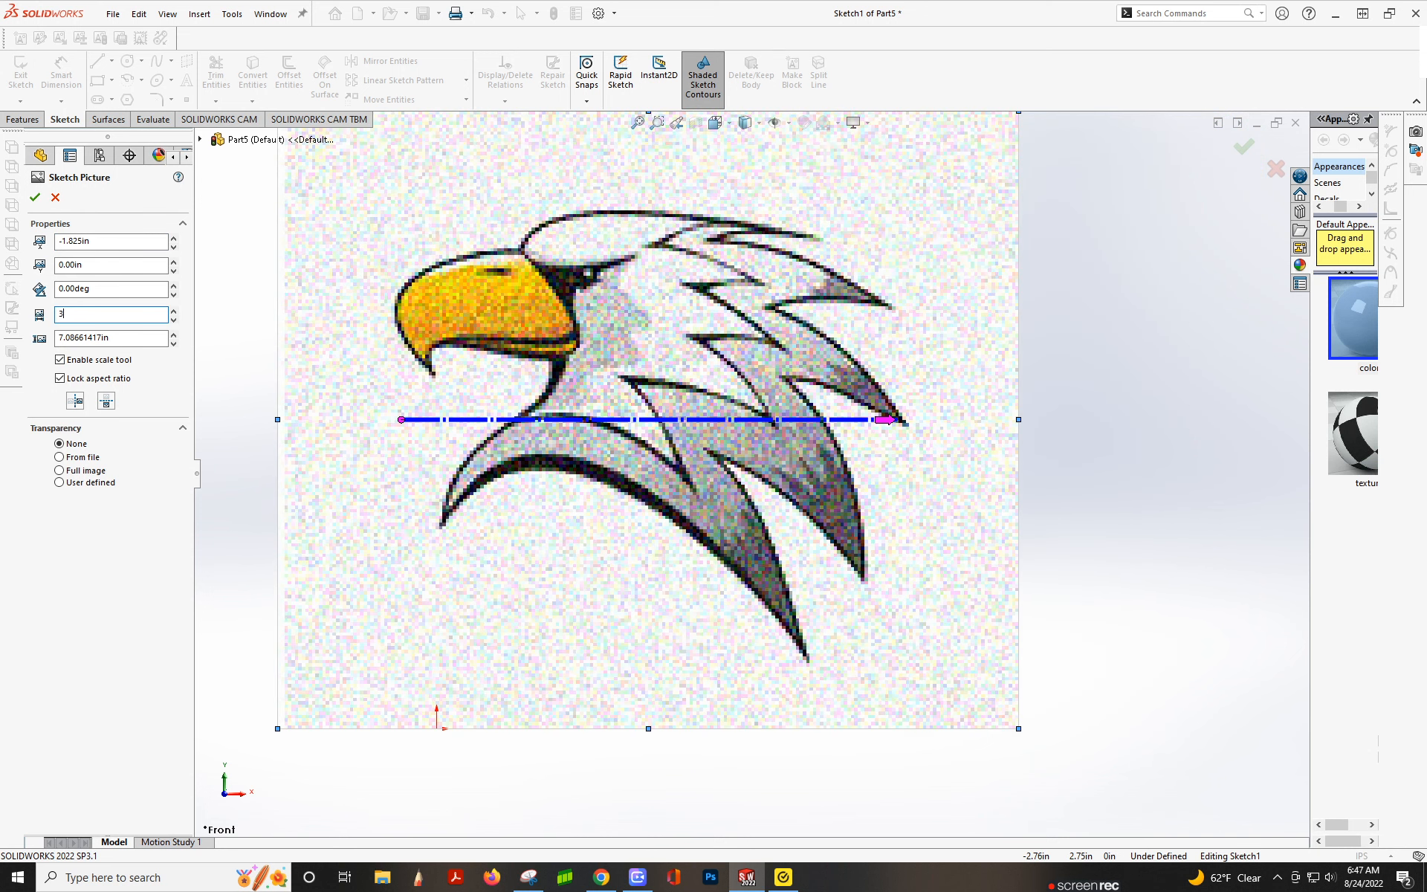
pyautogui.write('3.6')
pyautogui.press('Return')
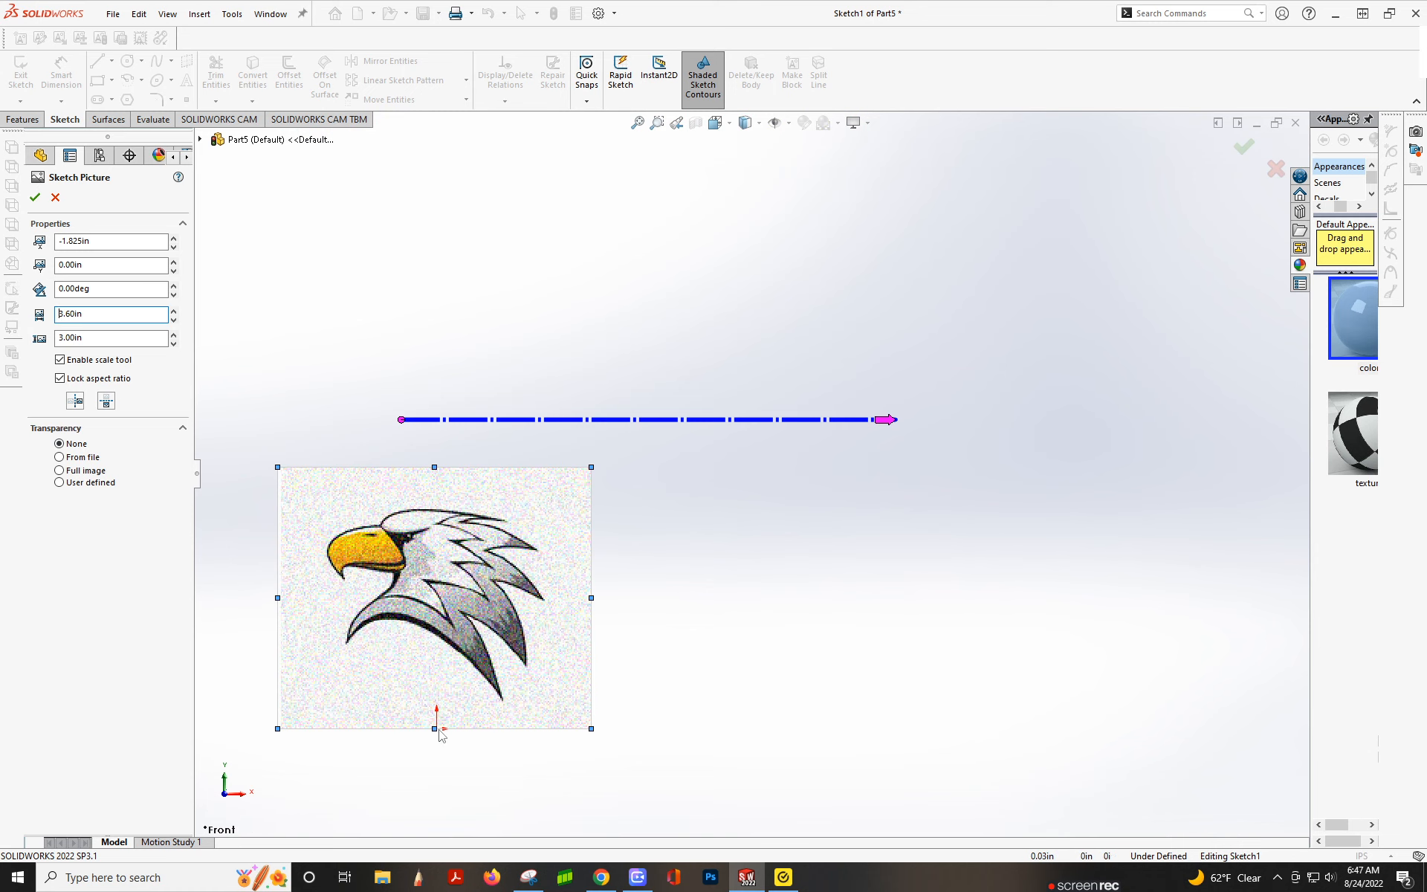
pyautogui.scroll(-5, 439, 617)
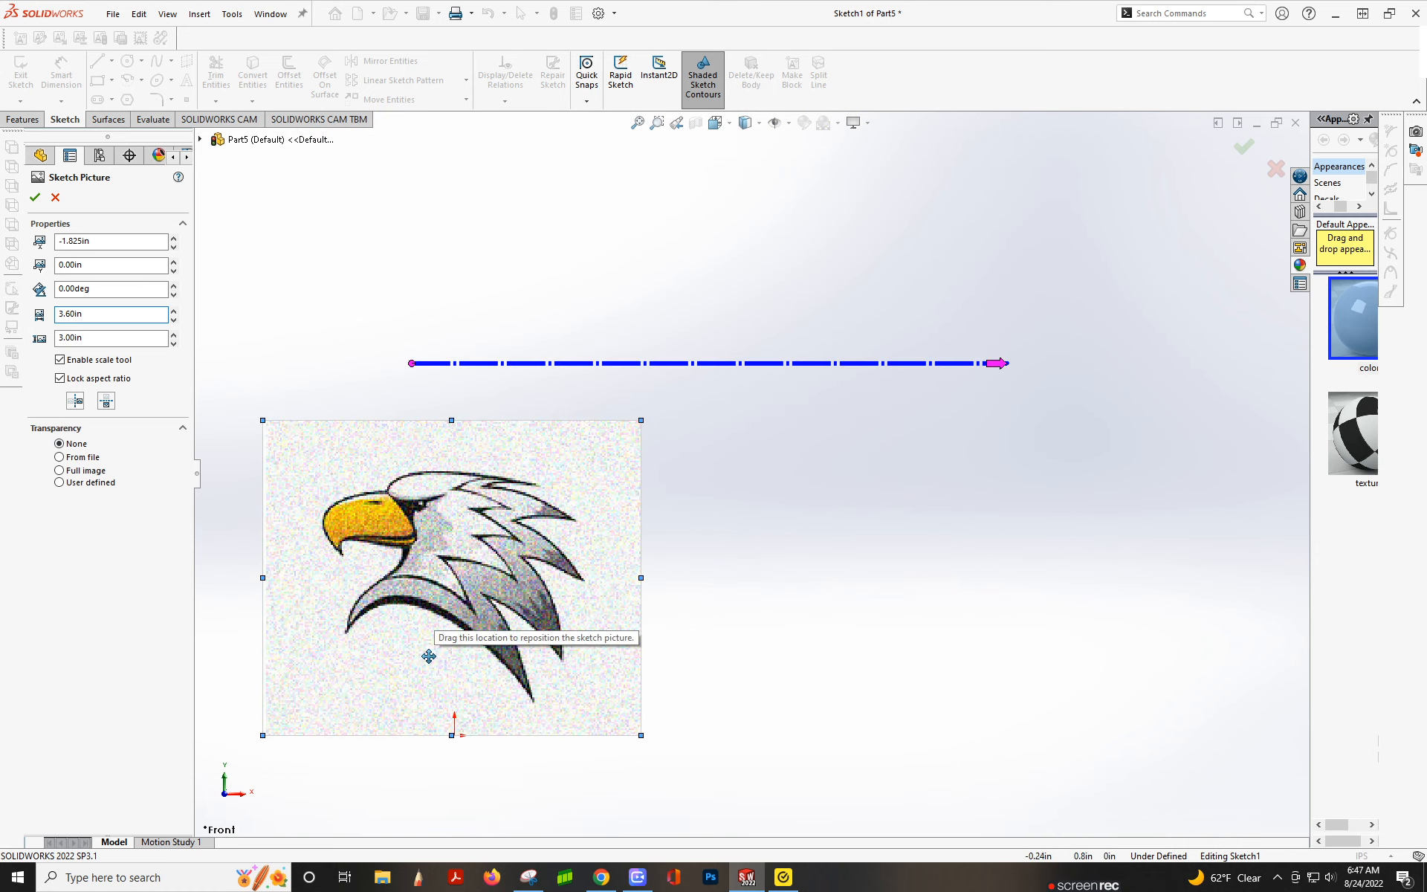
pyautogui.scroll(1, 443, 672)
pyautogui.scroll(-2, 474, 625)
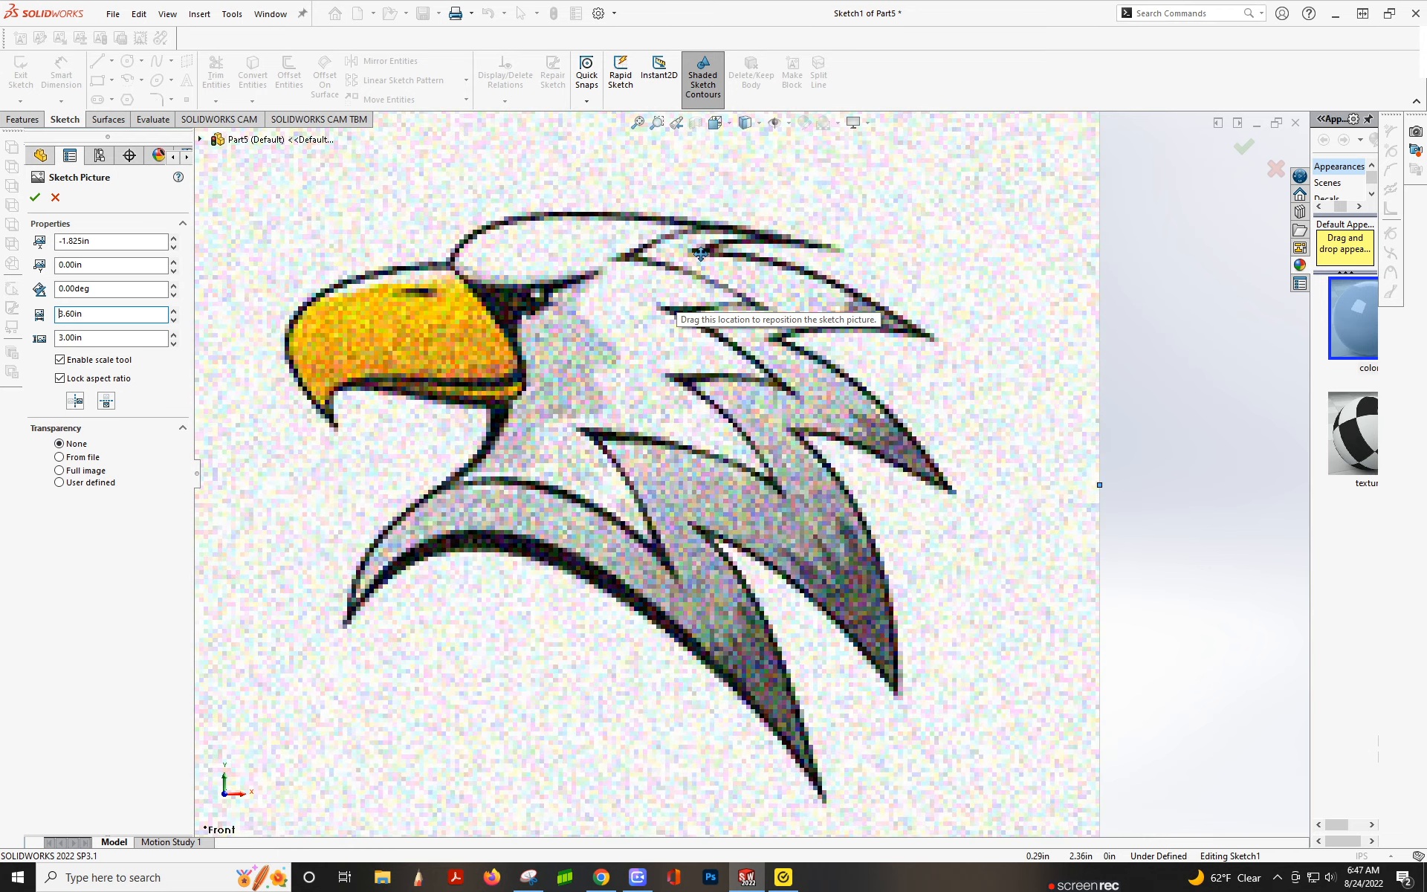
pyautogui.click(1243, 147)
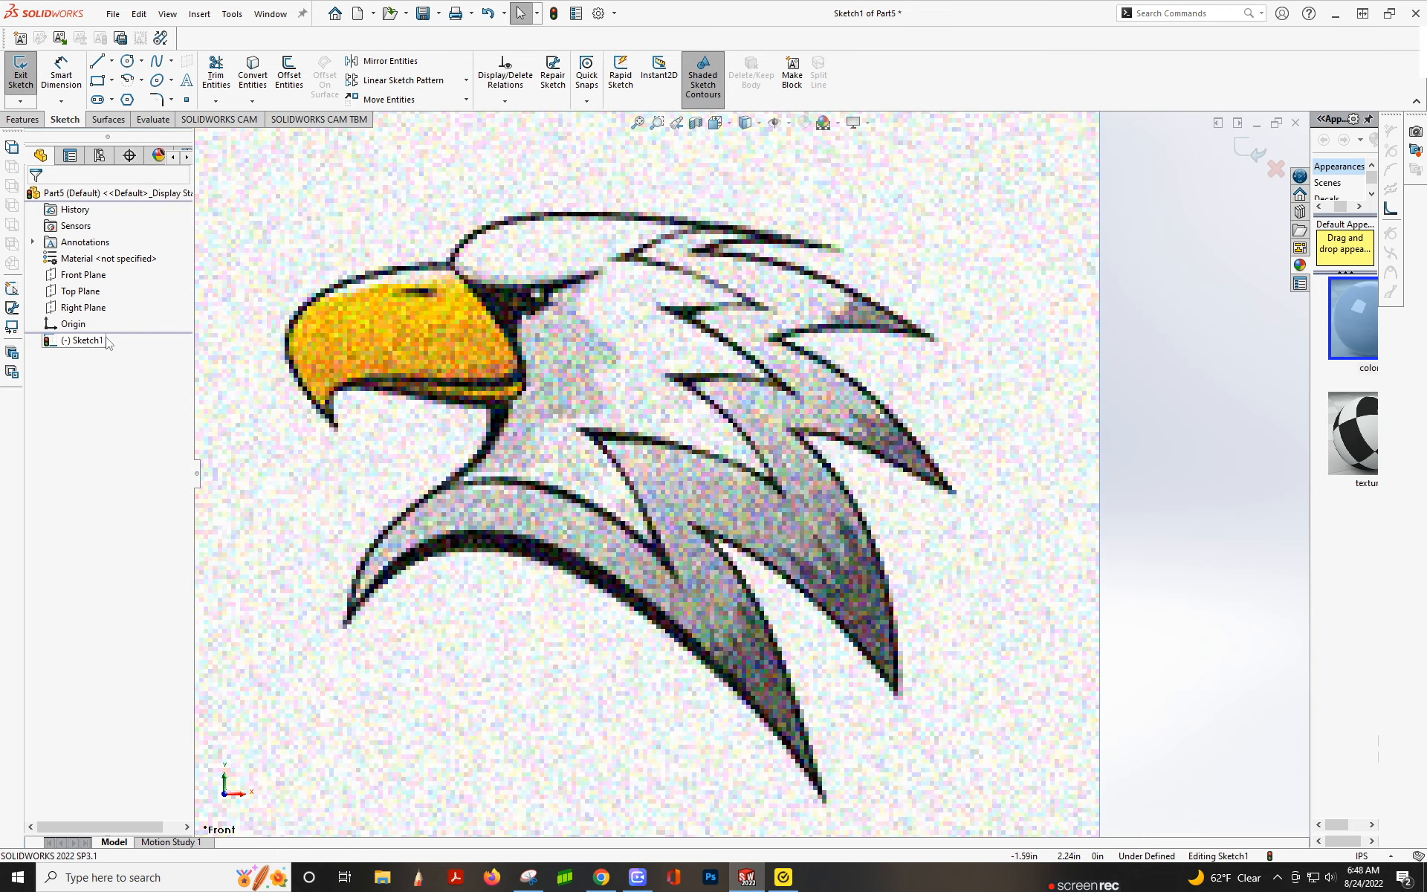
# Exit the picture sketch and rename it Eagle Image
pyautogui.click(1251, 150)
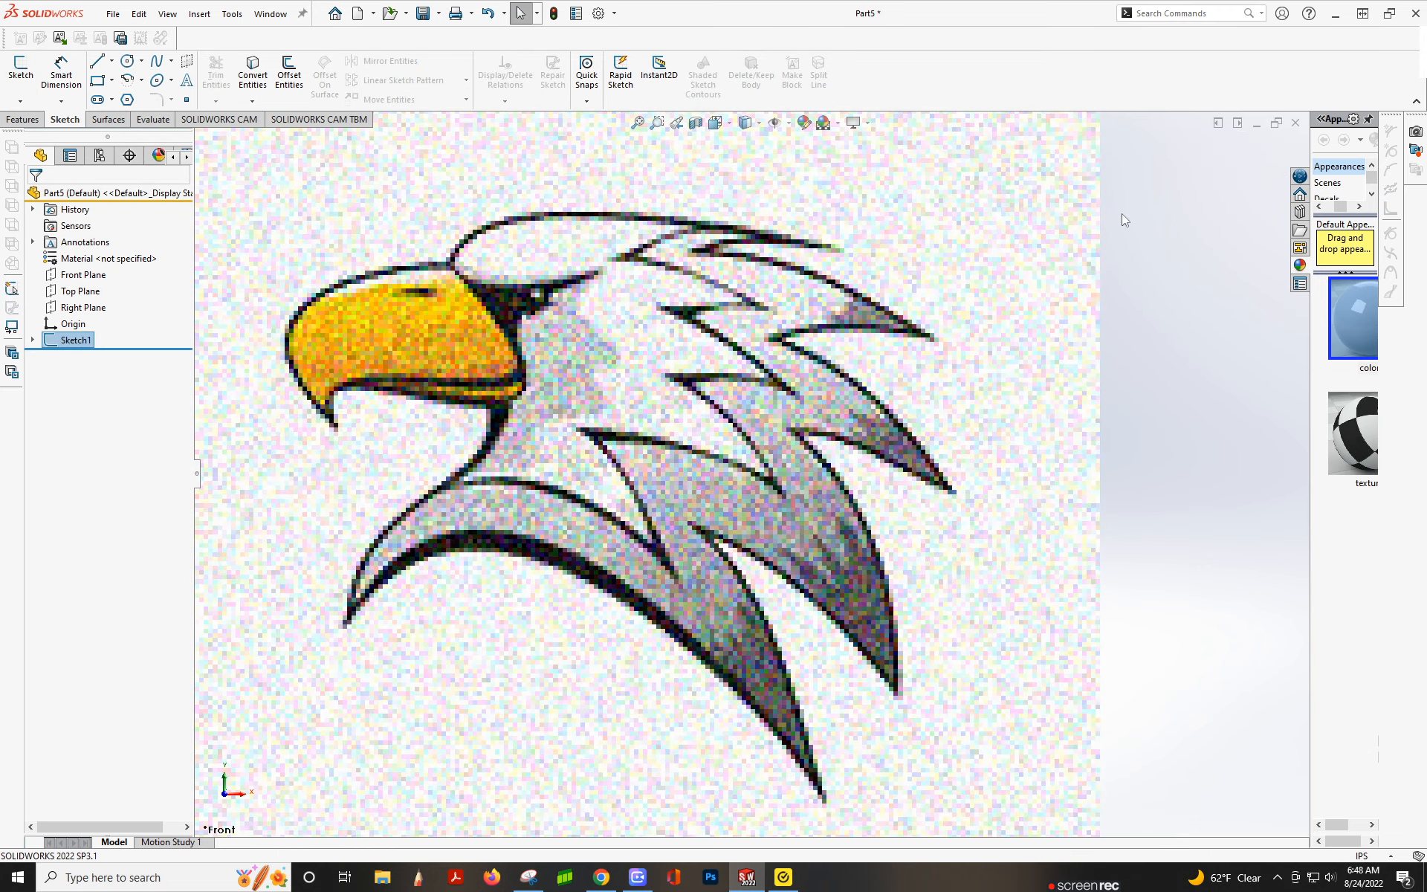
pyautogui.rightClick(72, 348)
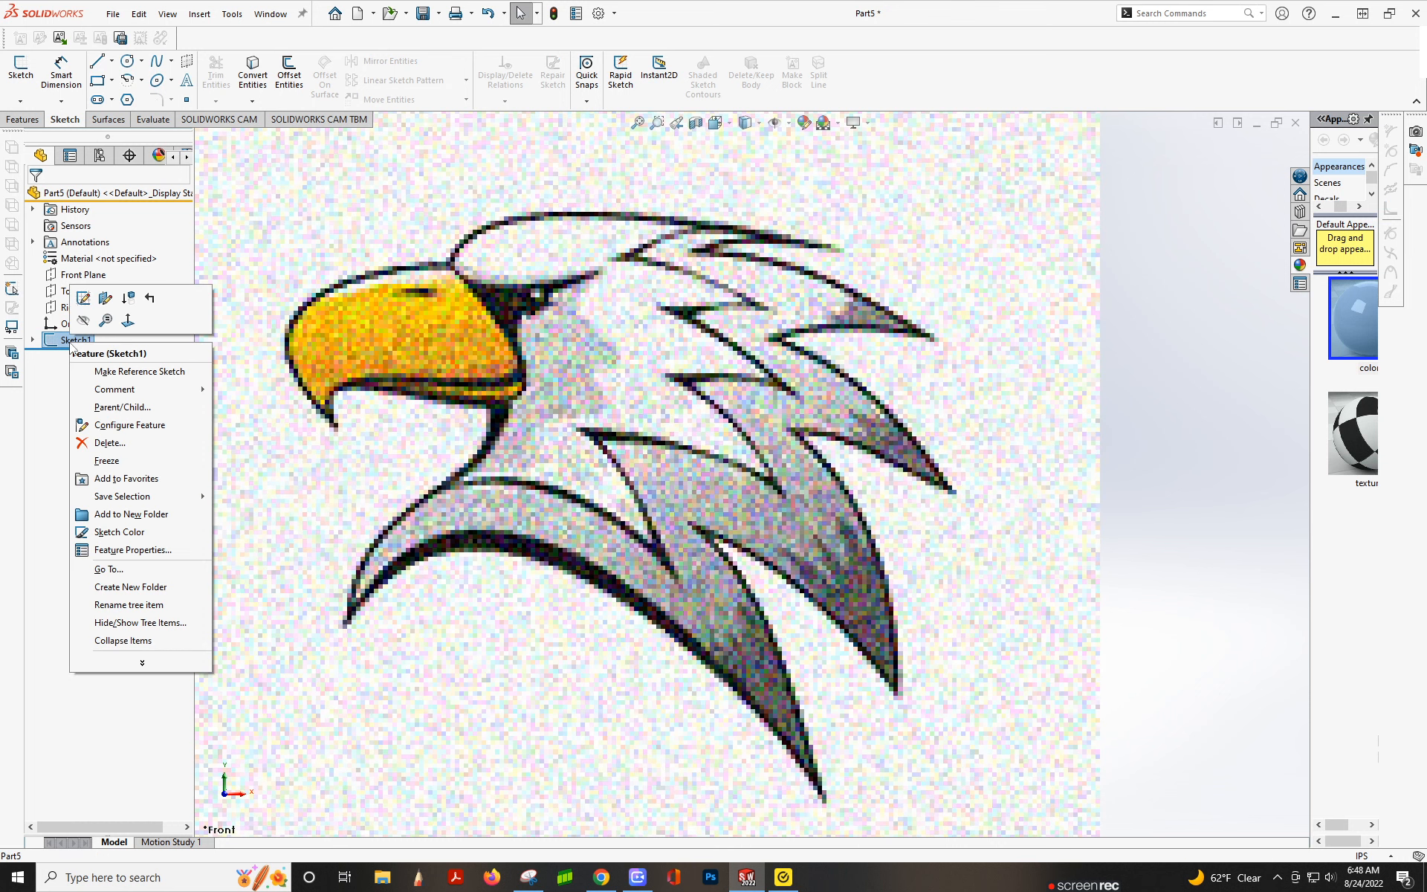
pyautogui.click(127, 606)
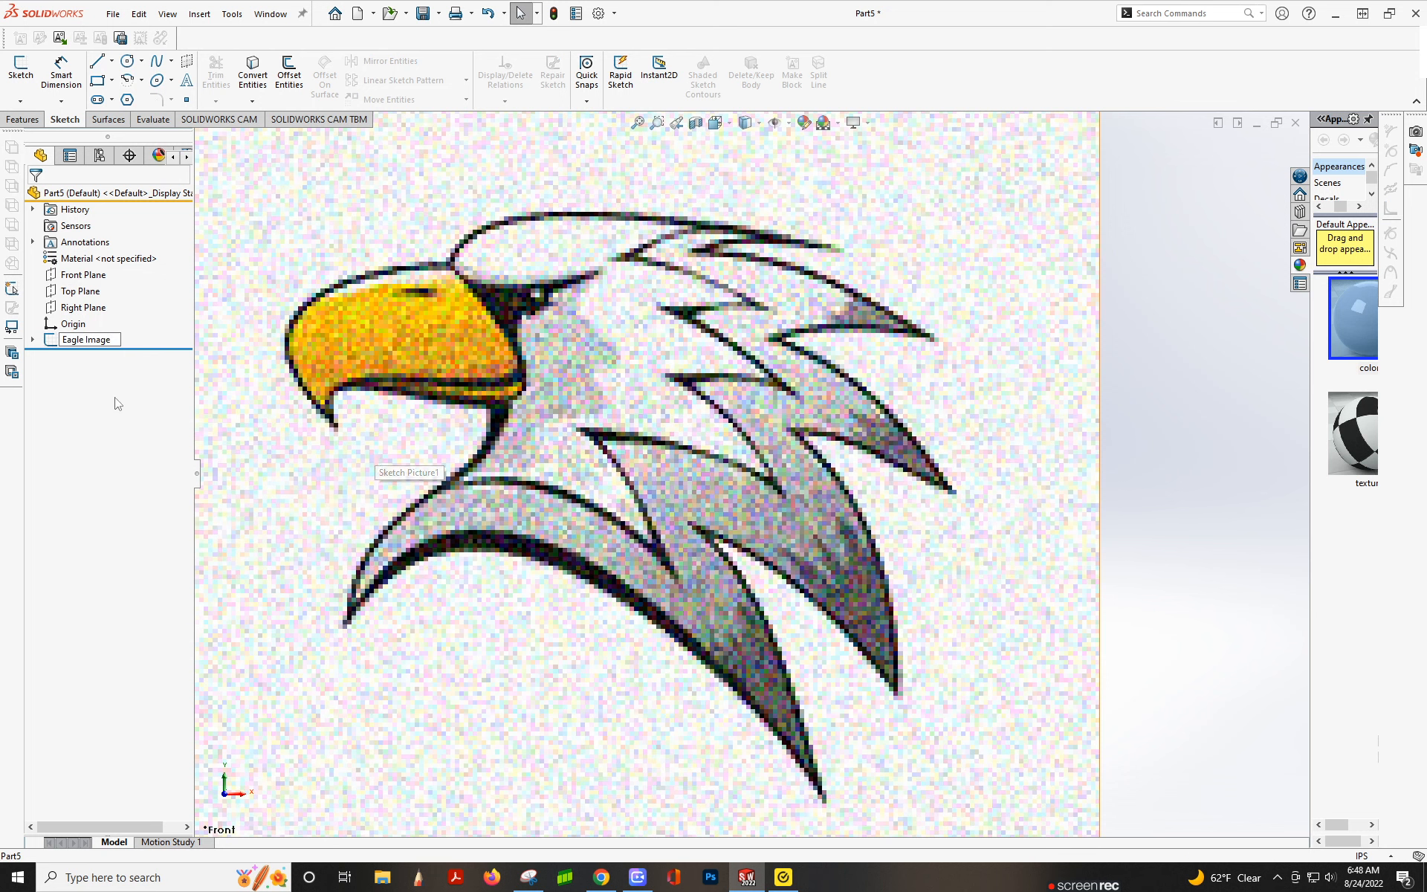
pyautogui.press('Return')
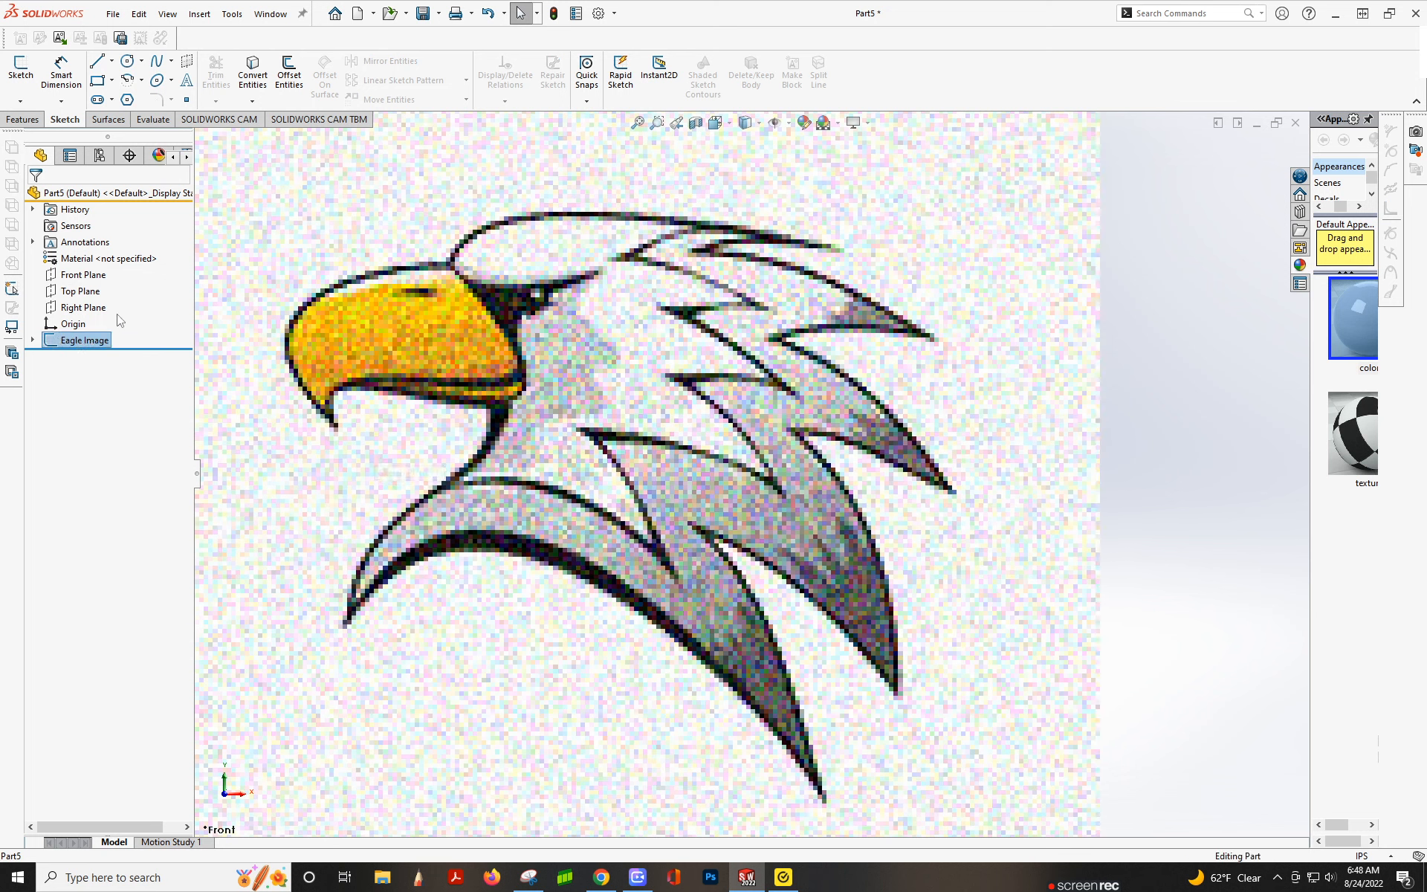
# Start a new sketch on the Front Plane, separate from the Eagle Image sketch
pyautogui.click(72, 276)
pyautogui.click(83, 256)
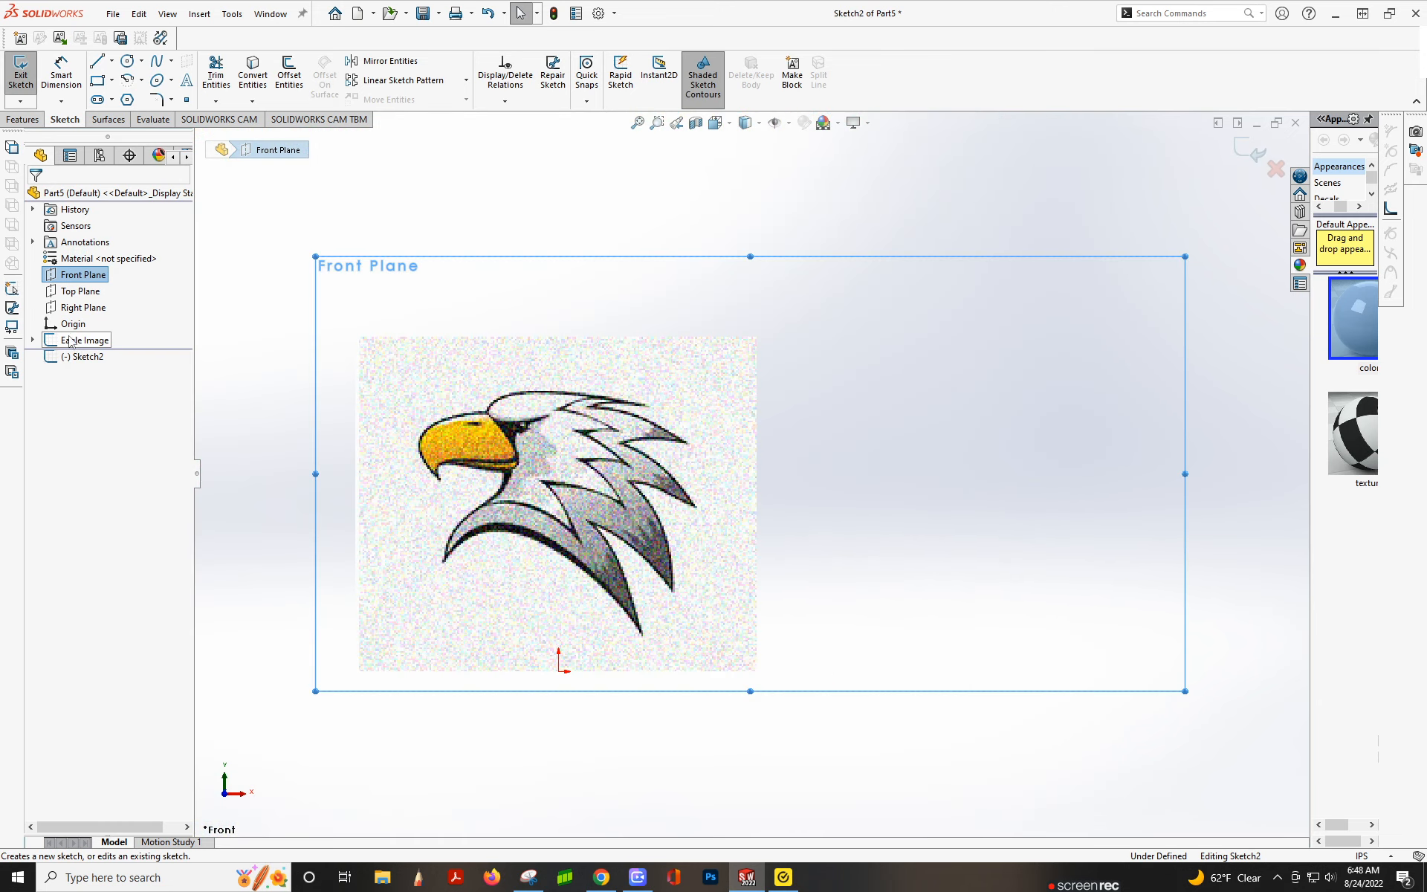
pyautogui.scroll(1, 519, 563)
pyautogui.scroll(-1, 519, 564)
pyautogui.scroll(-2, 694, 498)
pyautogui.scroll(3, 1087, 389)
pyautogui.scroll(-2, 1087, 389)
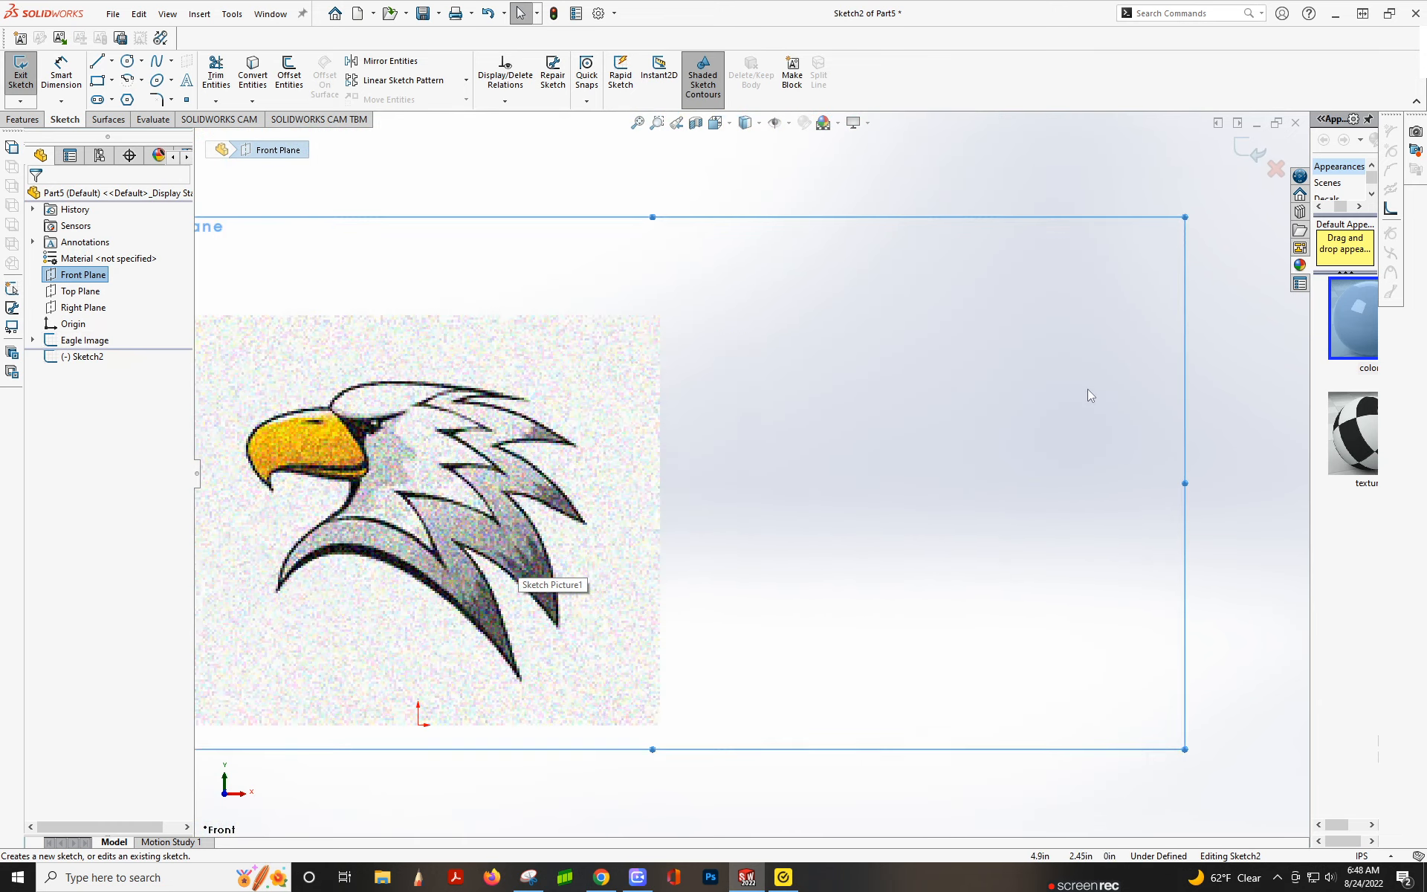
pyautogui.scroll(-1, 1087, 389)
pyautogui.scroll(1, 565, 282)
# Draw one continuous wavy spline through six points in the empty area to the right of the eagle image
pyautogui.click(162, 61)
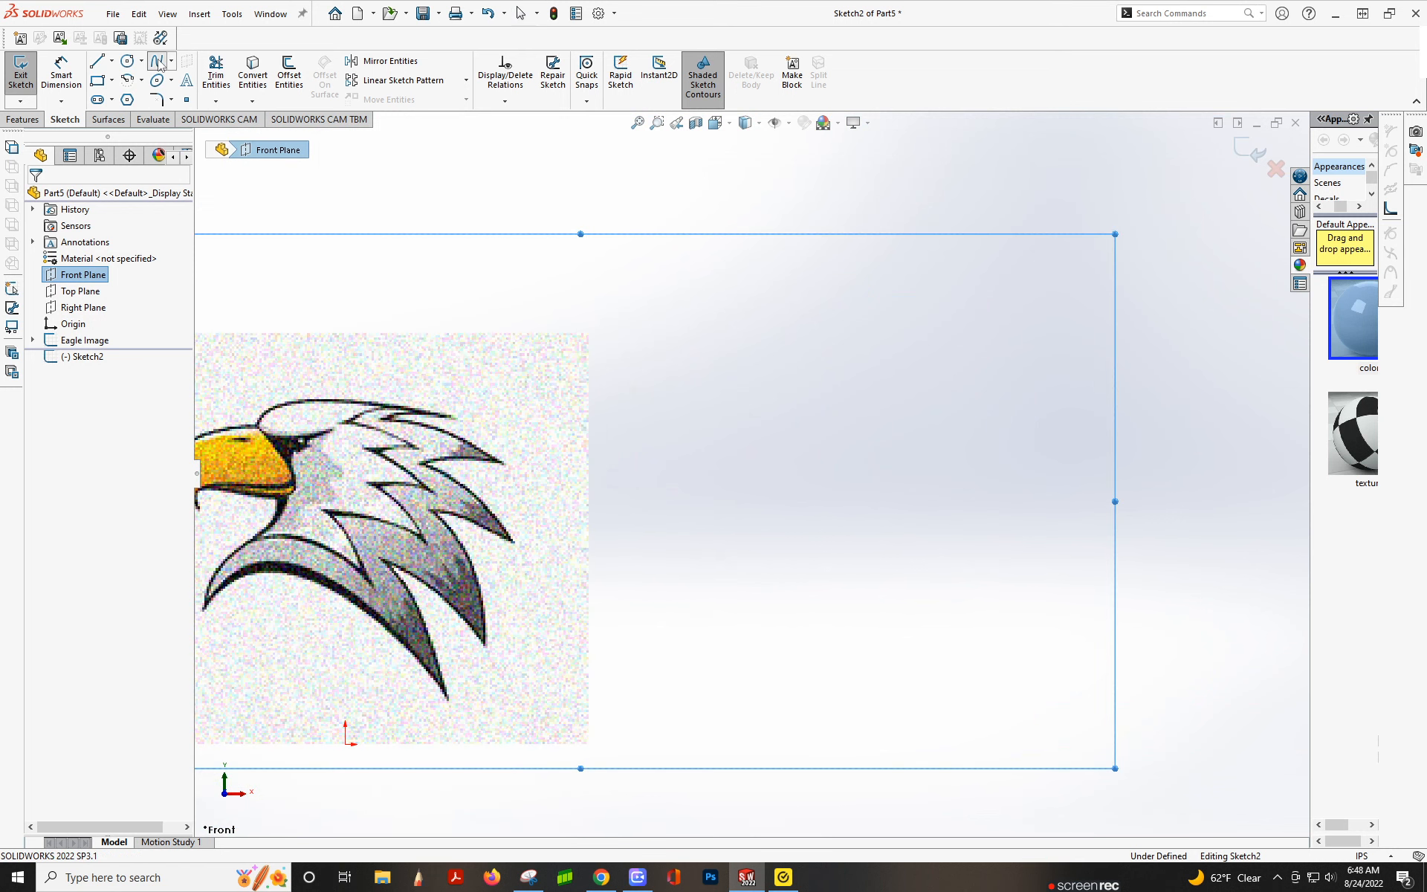
pyautogui.click(672, 422)
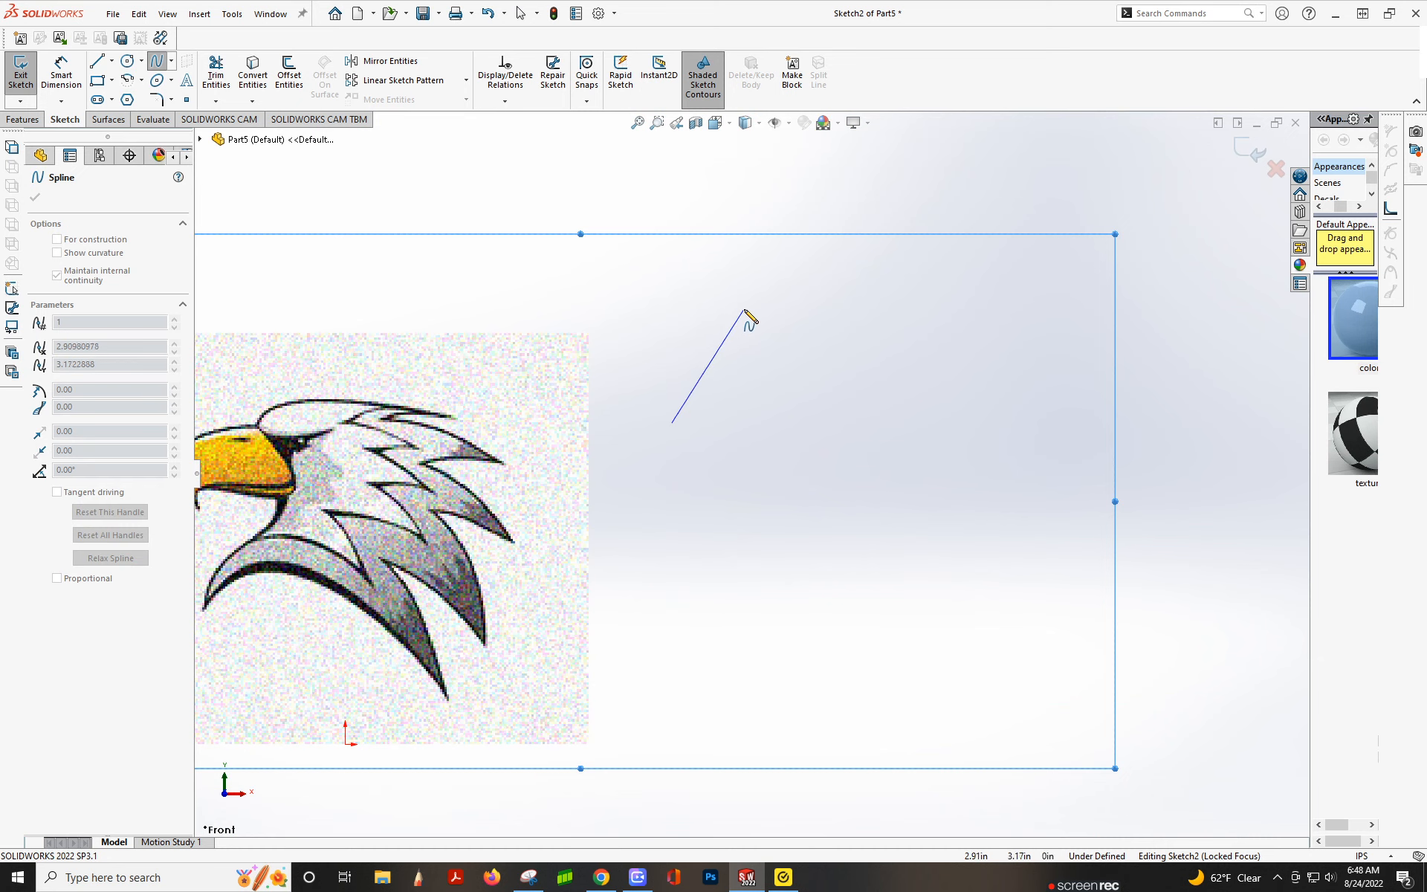
pyautogui.click(744, 309)
pyautogui.click(821, 417)
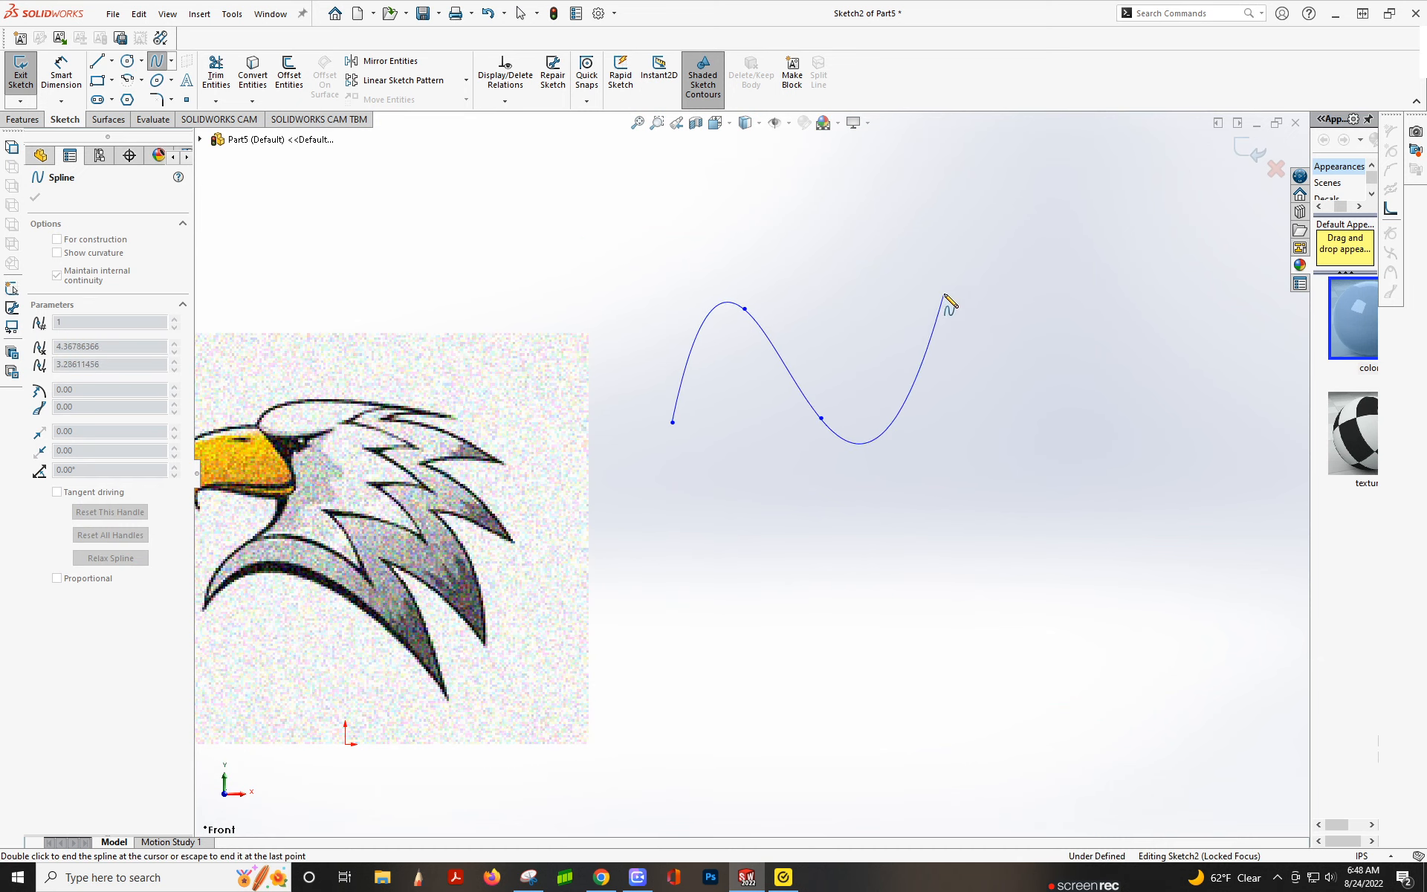
pyautogui.click(945, 295)
pyautogui.click(1031, 414)
pyautogui.click(1118, 289)
pyautogui.press('Escape')
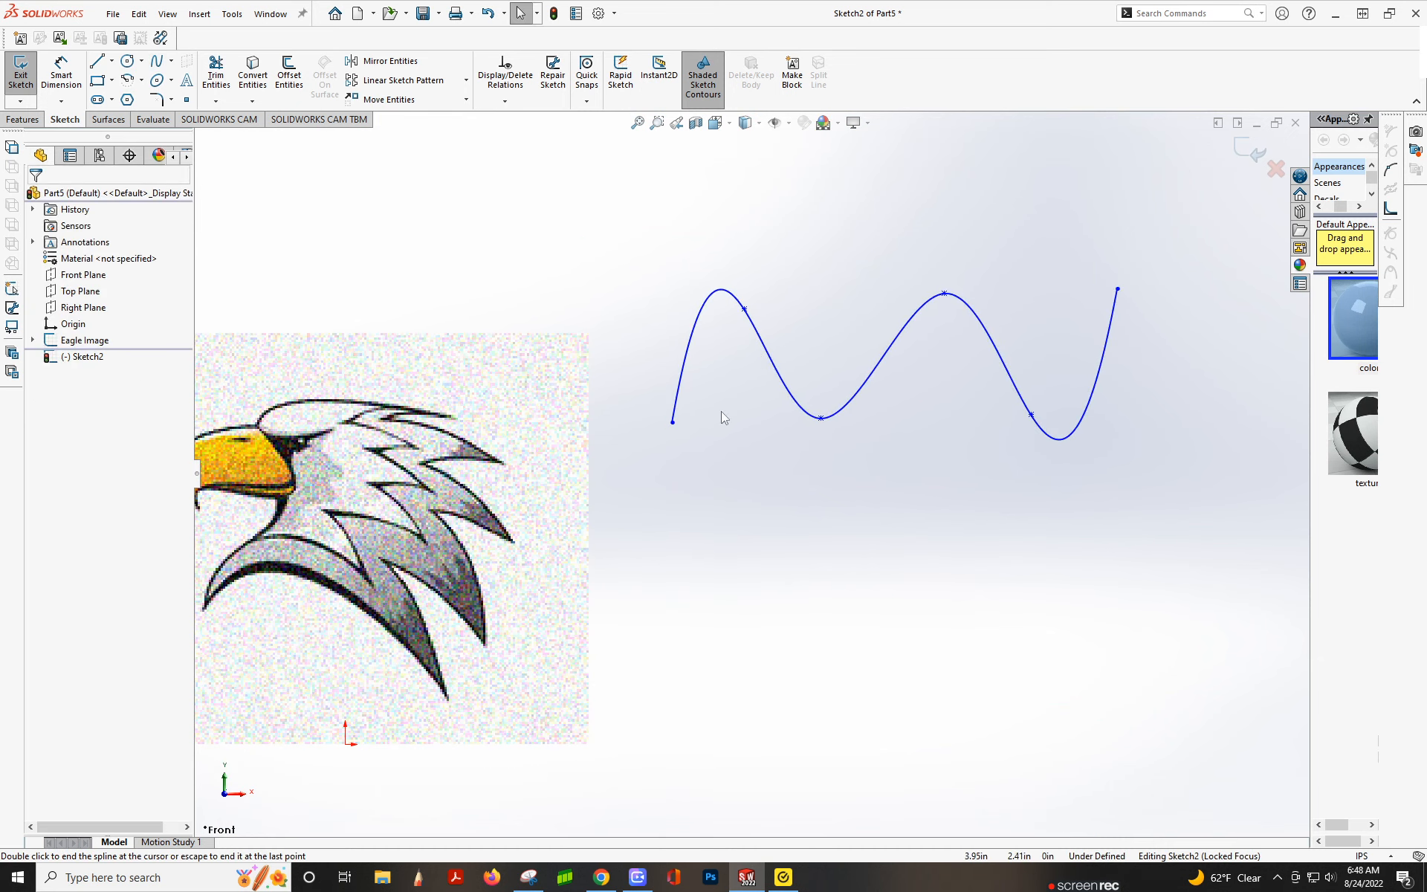
# Reshape the wavy spline with its tangent handles, angling the start upward to the right and leveling both crests
pyautogui.click(744, 309)
pyautogui.moveTo(745, 309); pyautogui.dragTo(714, 310)
pyautogui.scroll(-4, 799, 332)
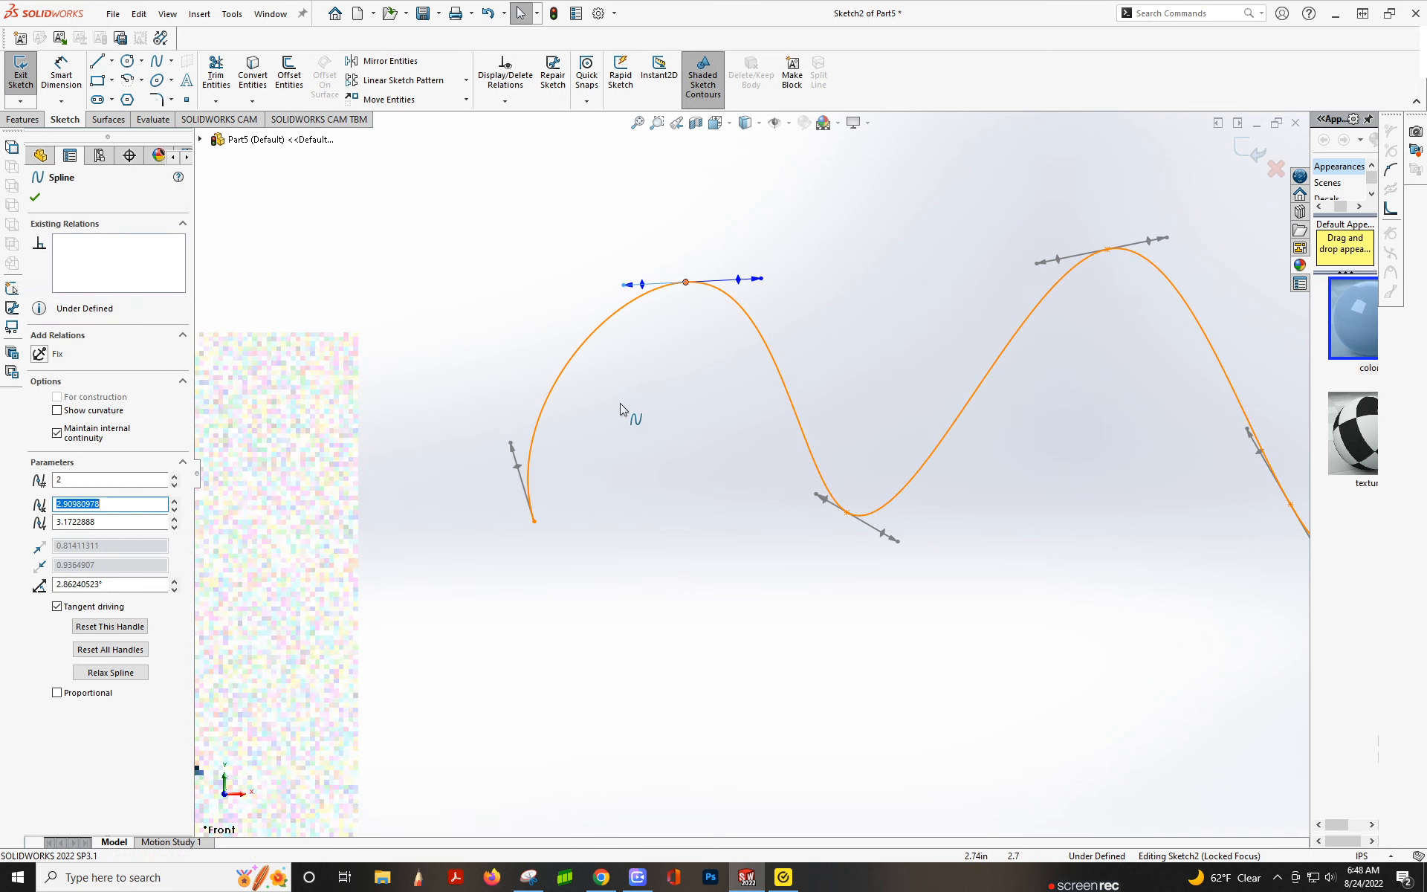
pyautogui.moveTo(511, 443); pyautogui.dragTo(558, 440)
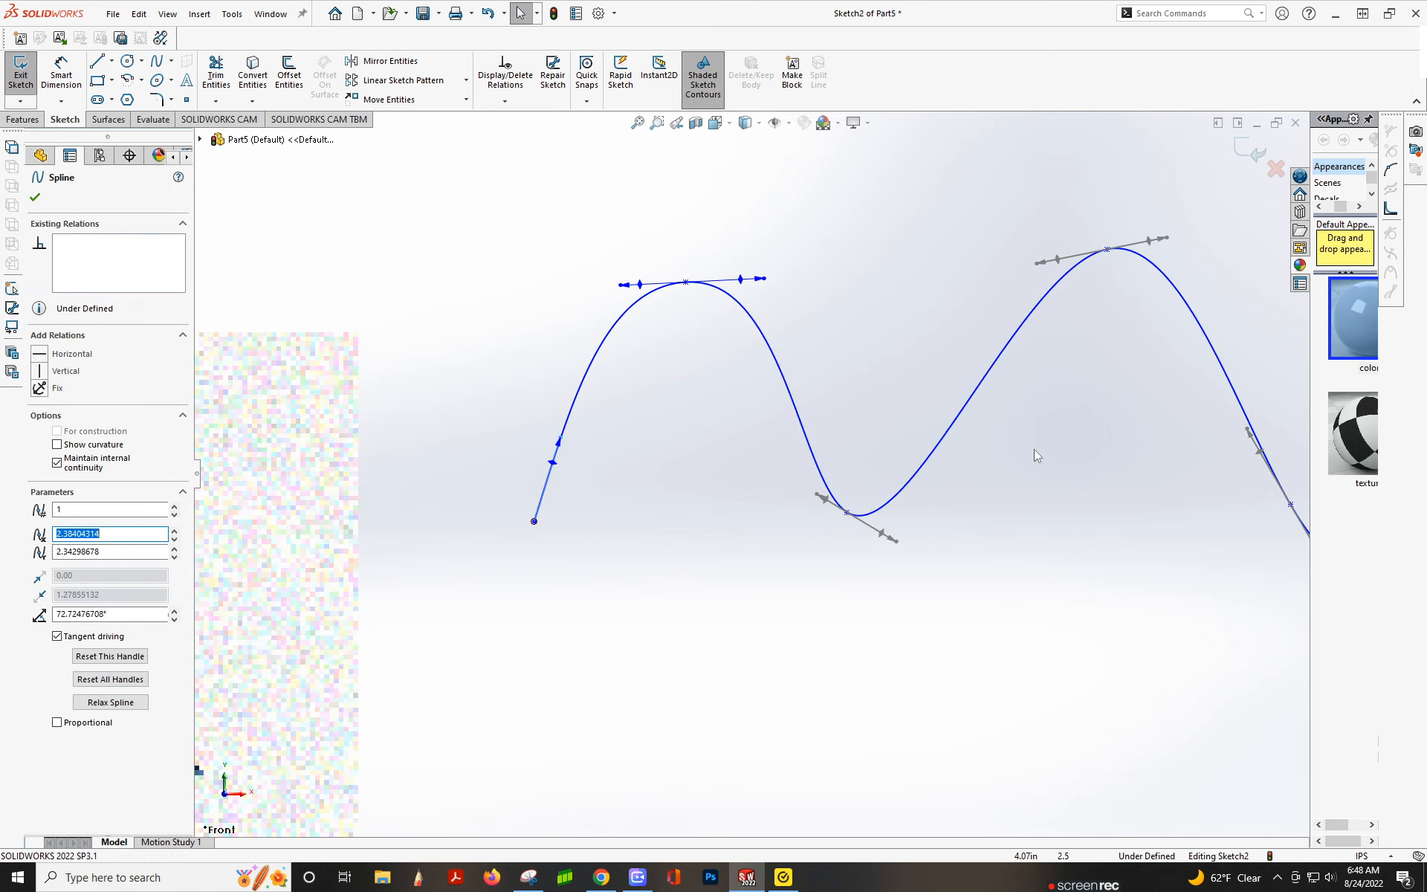
pyautogui.moveTo(1037, 263)
pyautogui.mouseDown()
pyautogui.moveTo(1044, 232)
pyautogui.moveTo(1038, 307)
pyautogui.moveTo(1017, 235)
pyautogui.moveTo(1012, 248)
pyautogui.mouseUp()
pyautogui.click(996, 344)
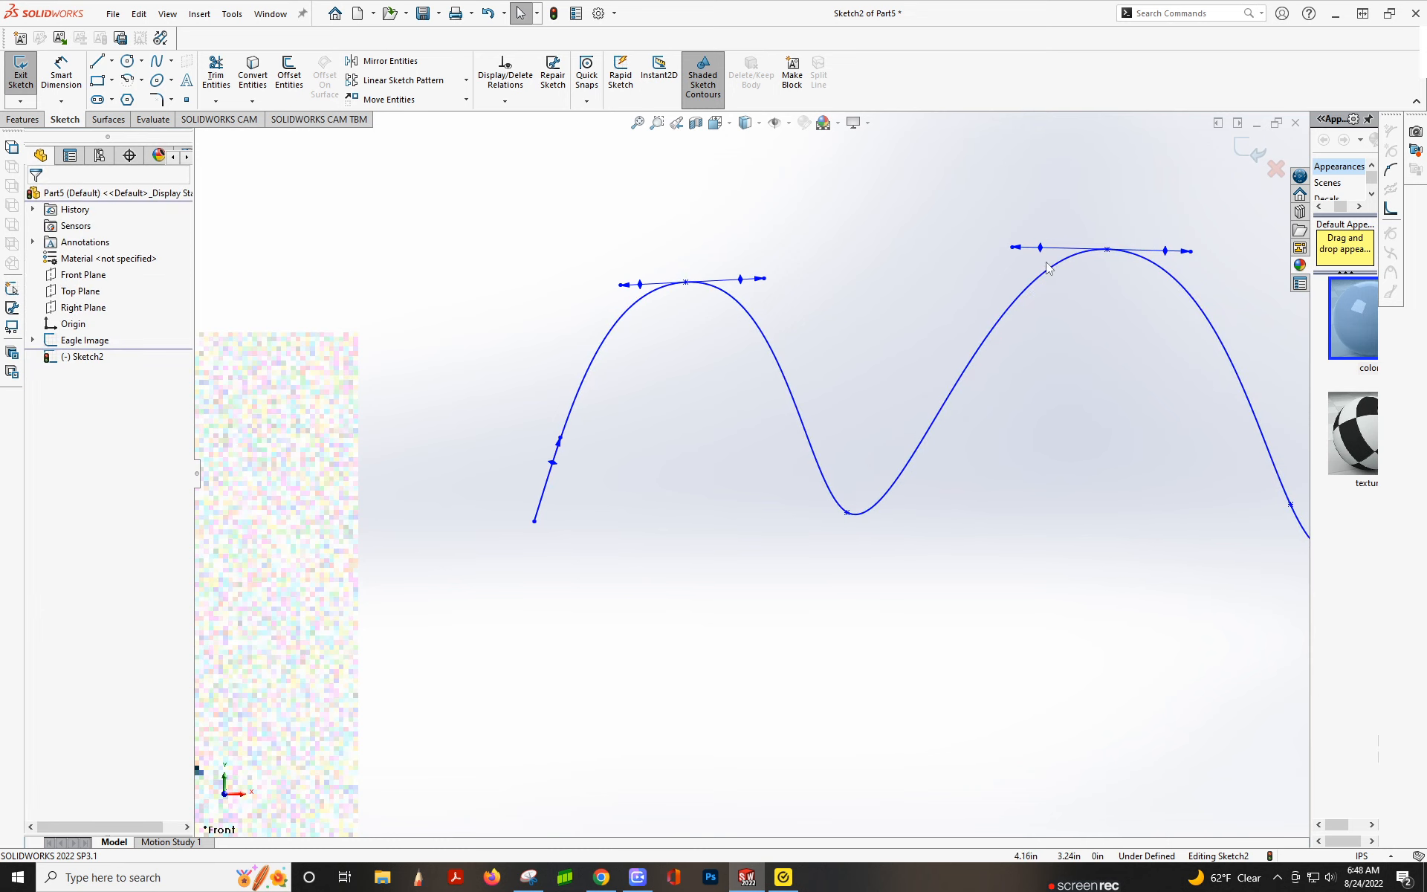
pyautogui.scroll(-4, 645, 251)
pyautogui.moveTo(844, 316); pyautogui.dragTo(800, 554)
pyautogui.scroll(5, 800, 554)
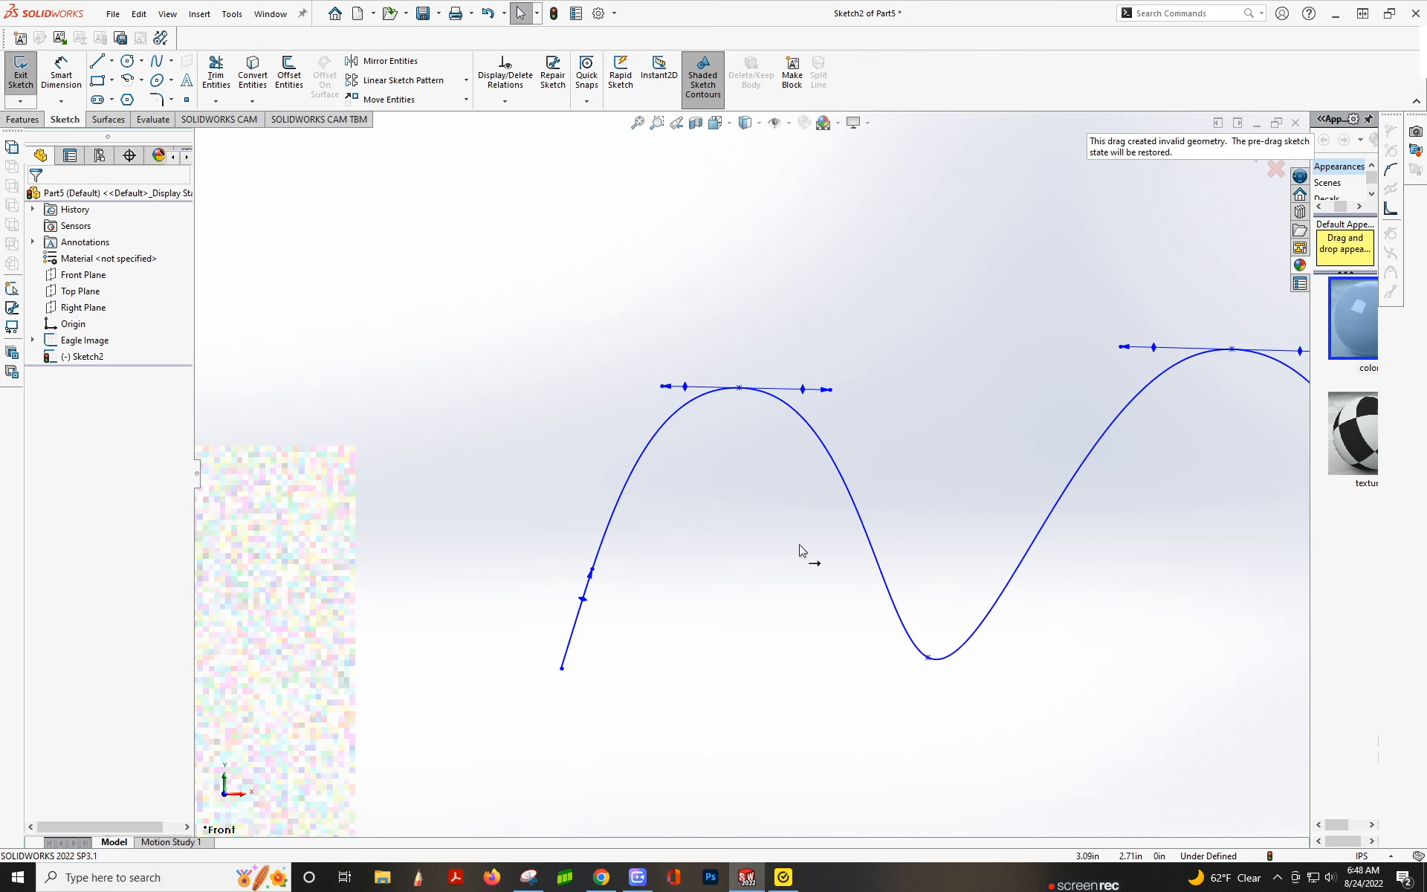
pyautogui.scroll(-3, 956, 557)
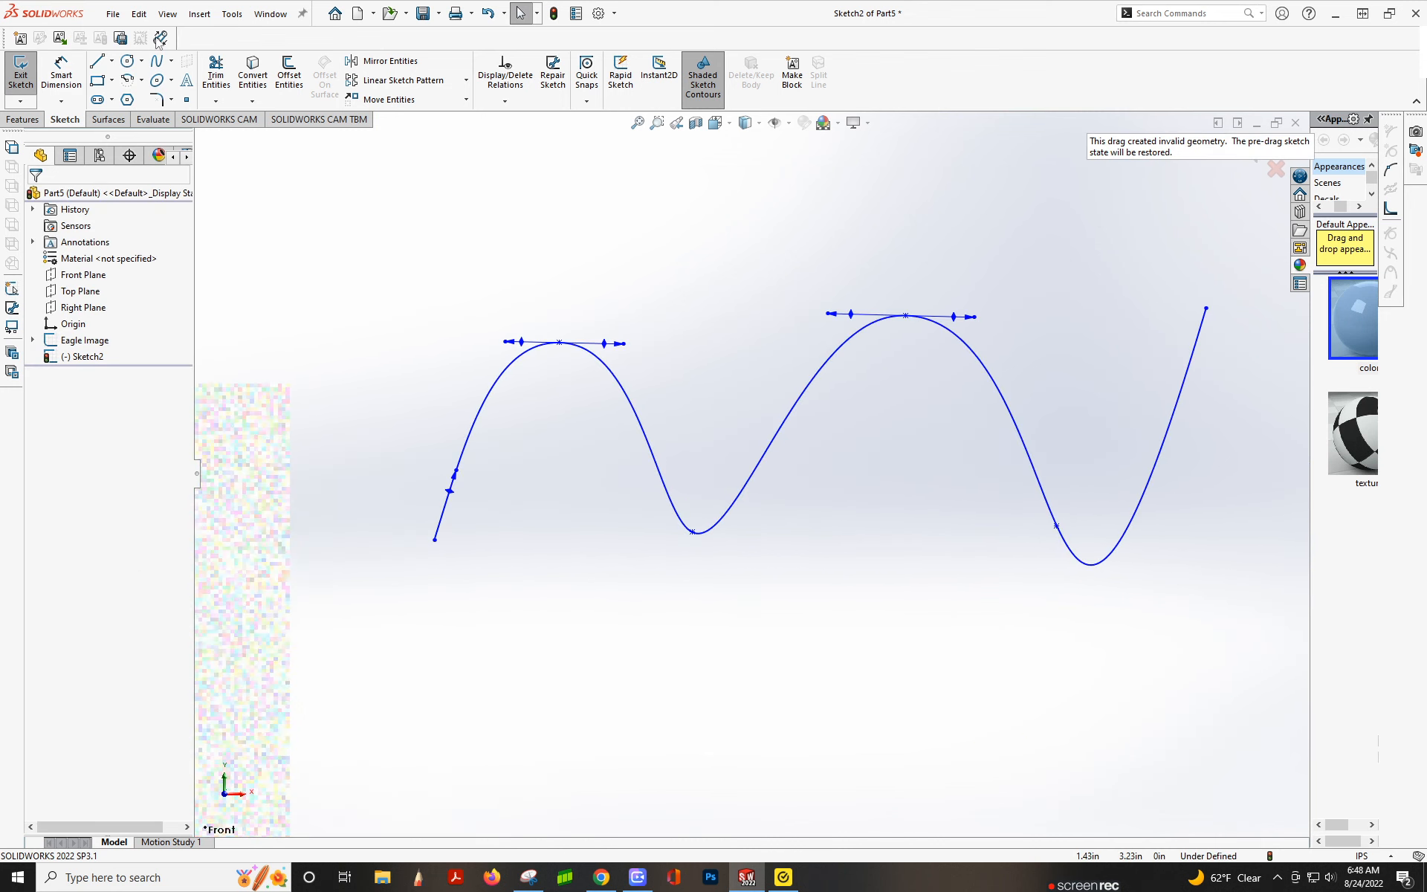
# Below the wavy spline, draw a zigzag of three connected two-point splines about 0.7, 0.7 and 0.6 in long
pyautogui.click(159, 62)
pyautogui.scroll(2, 617, 510)
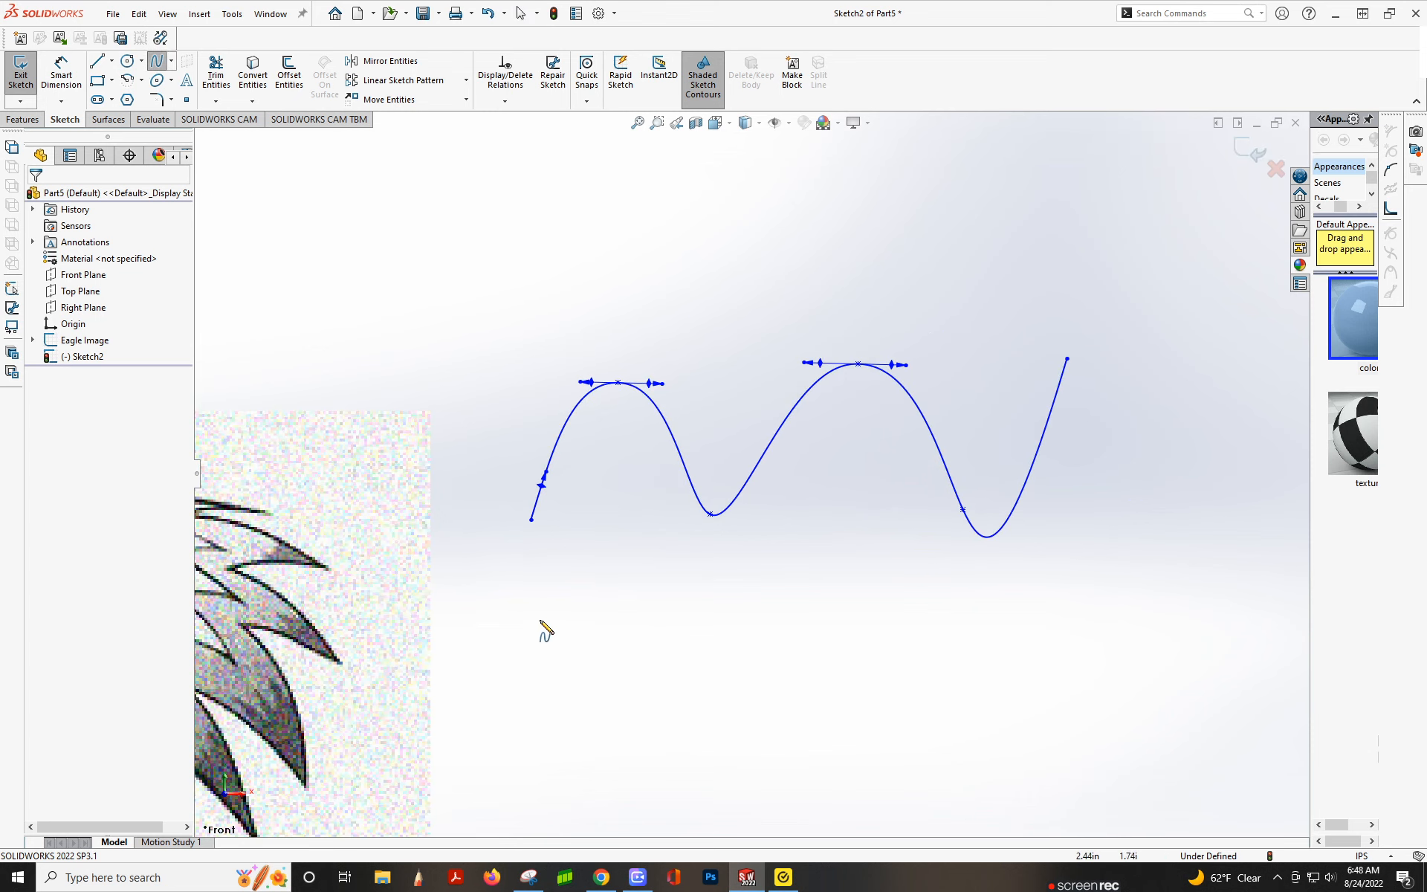
pyautogui.scroll(-3, 662, 611)
pyautogui.click(489, 612)
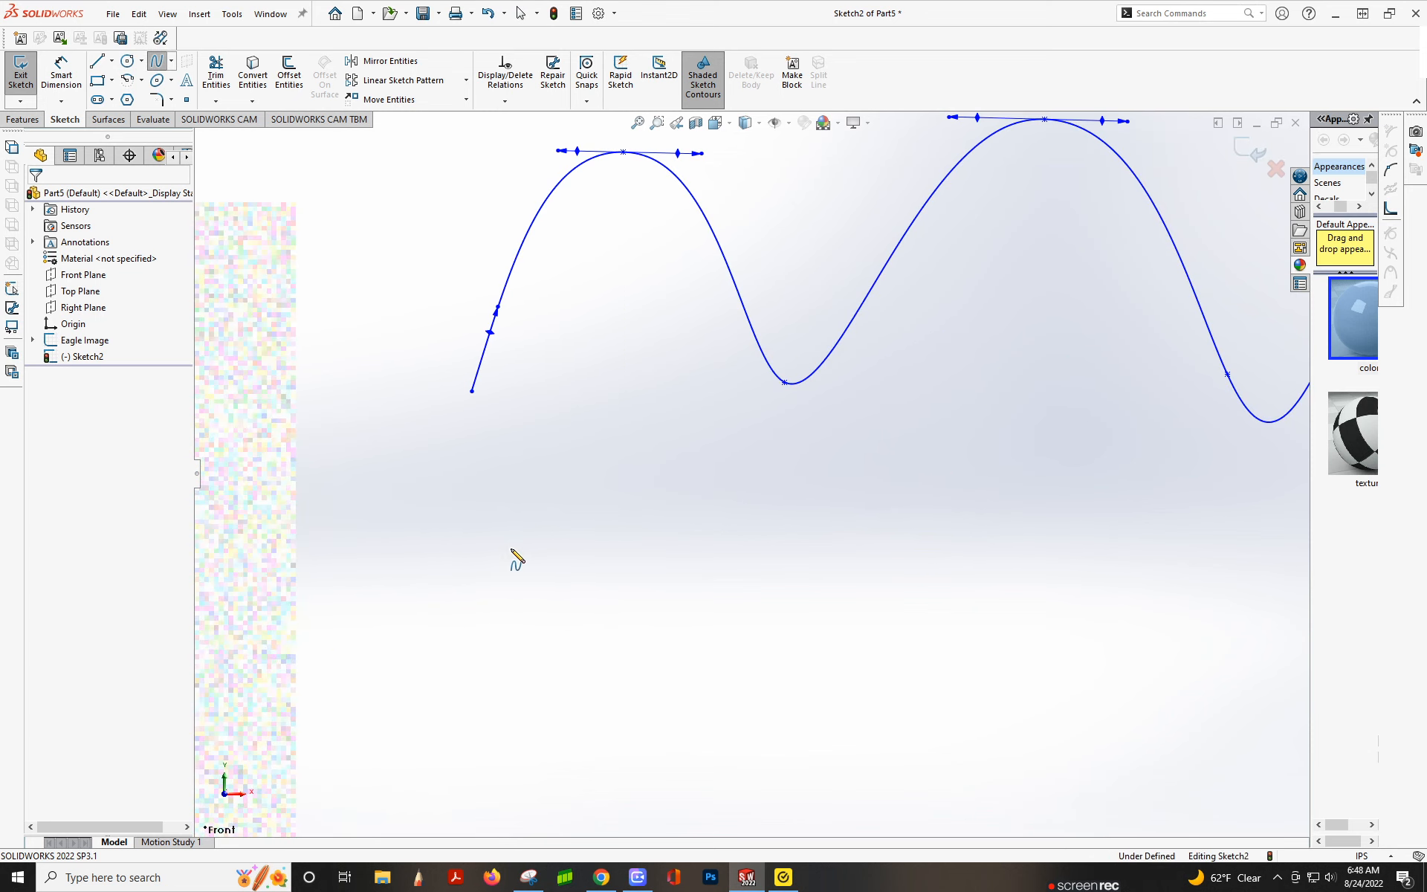
pyautogui.doubleClick(599, 443)
pyautogui.click(599, 443)
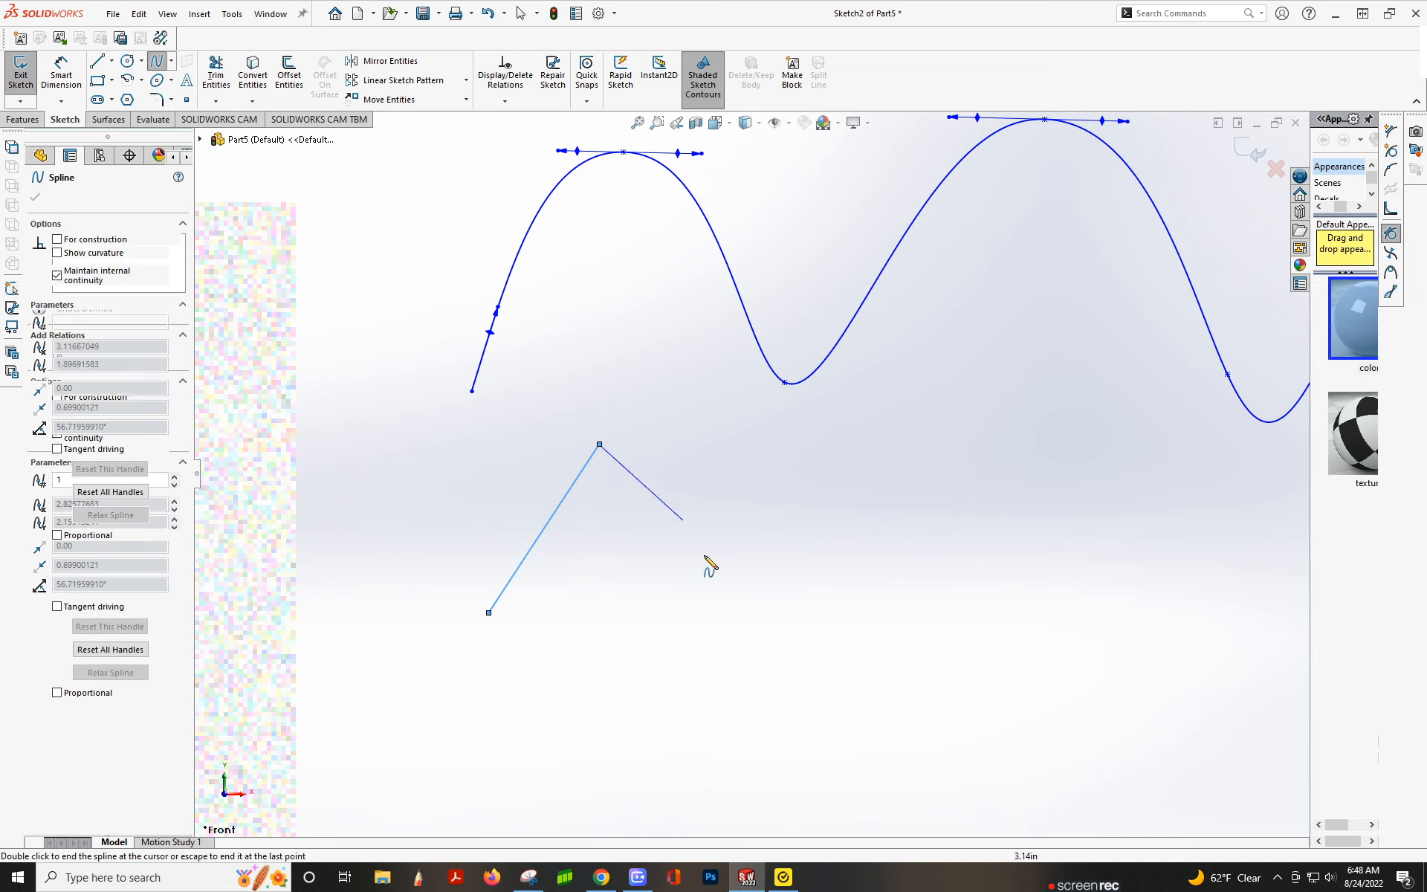
pyautogui.doubleClick(712, 612)
pyautogui.click(712, 612)
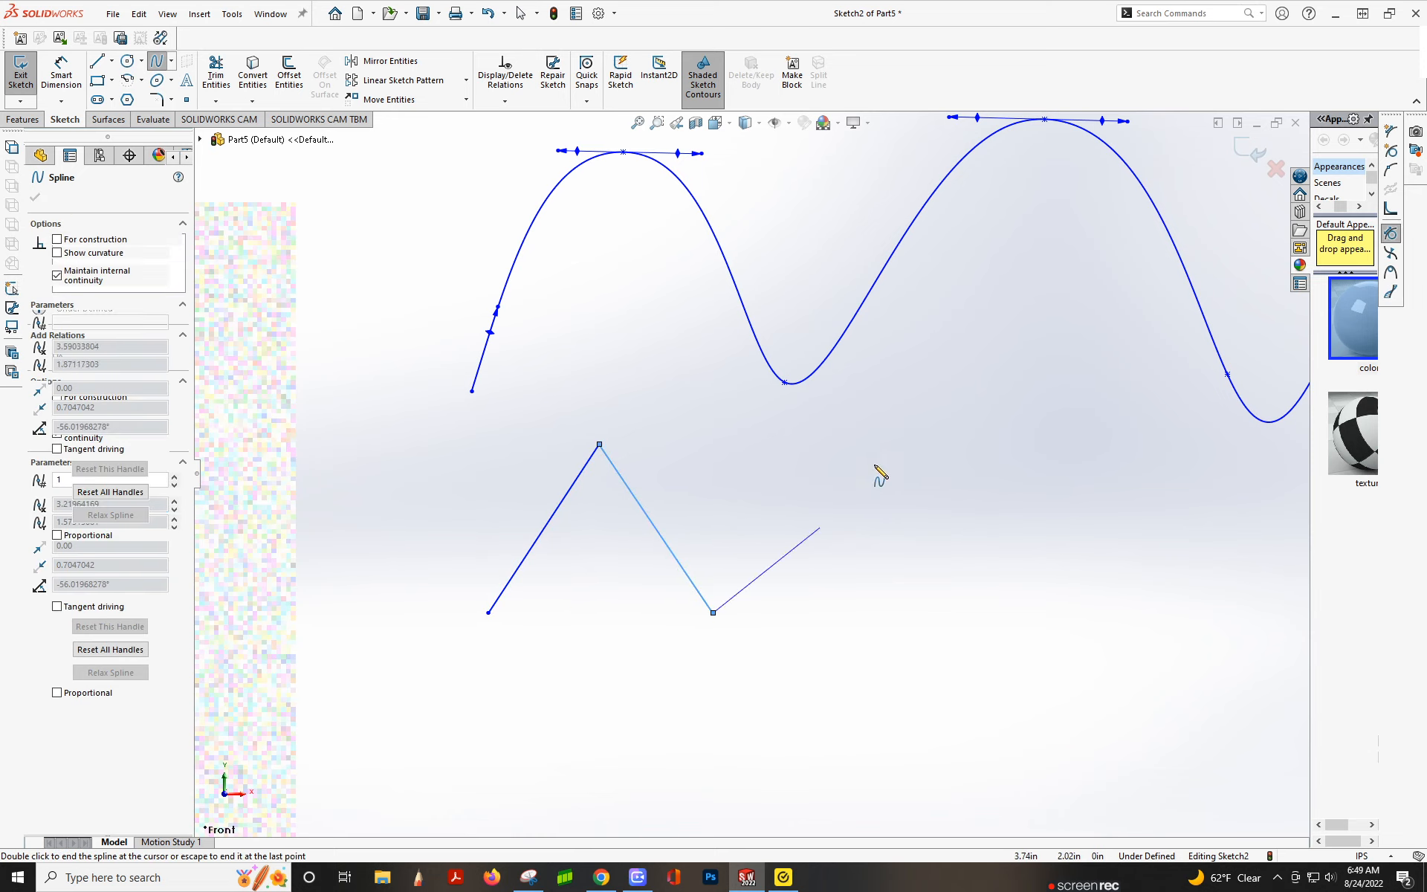
pyautogui.doubleClick(804, 460)
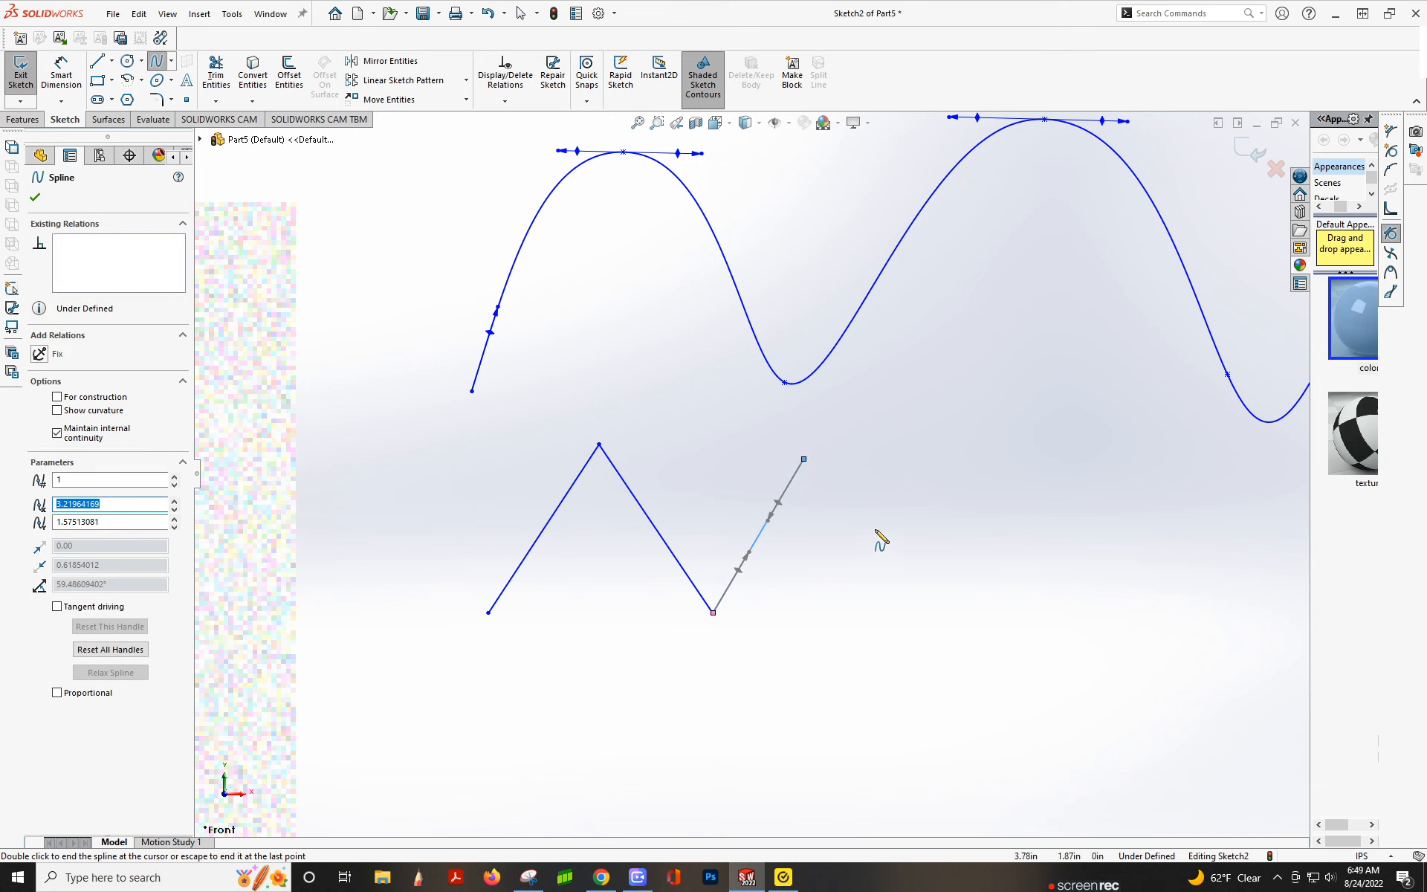
pyautogui.press('Escape')
pyautogui.press('Escape')
# Bend each of the three zigzag splines into a curve using its tangent handle, keeping the corners sharp
pyautogui.click(639, 504)
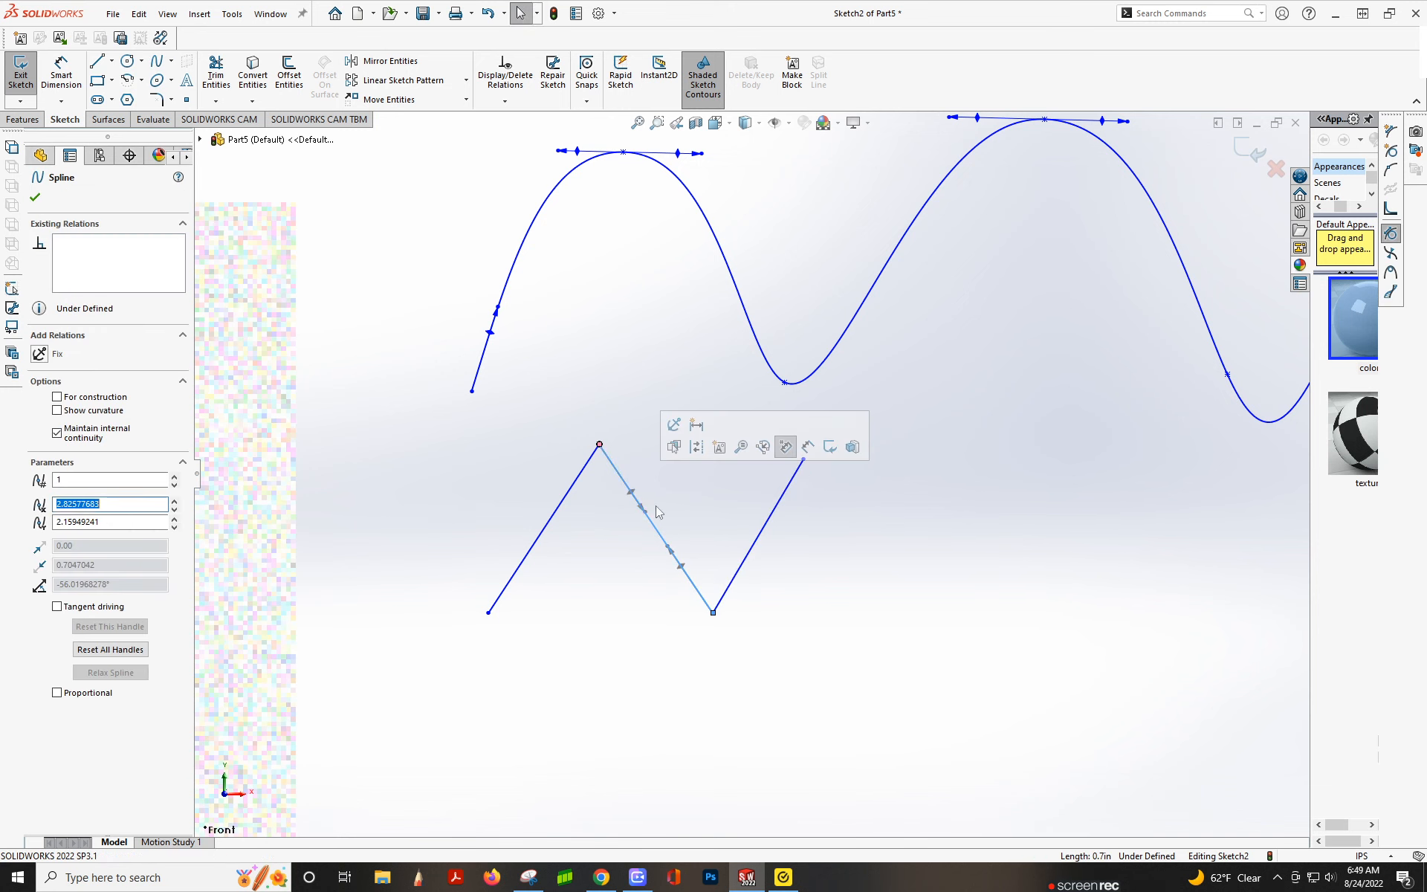
pyautogui.moveTo(645, 513); pyautogui.dragTo(626, 525)
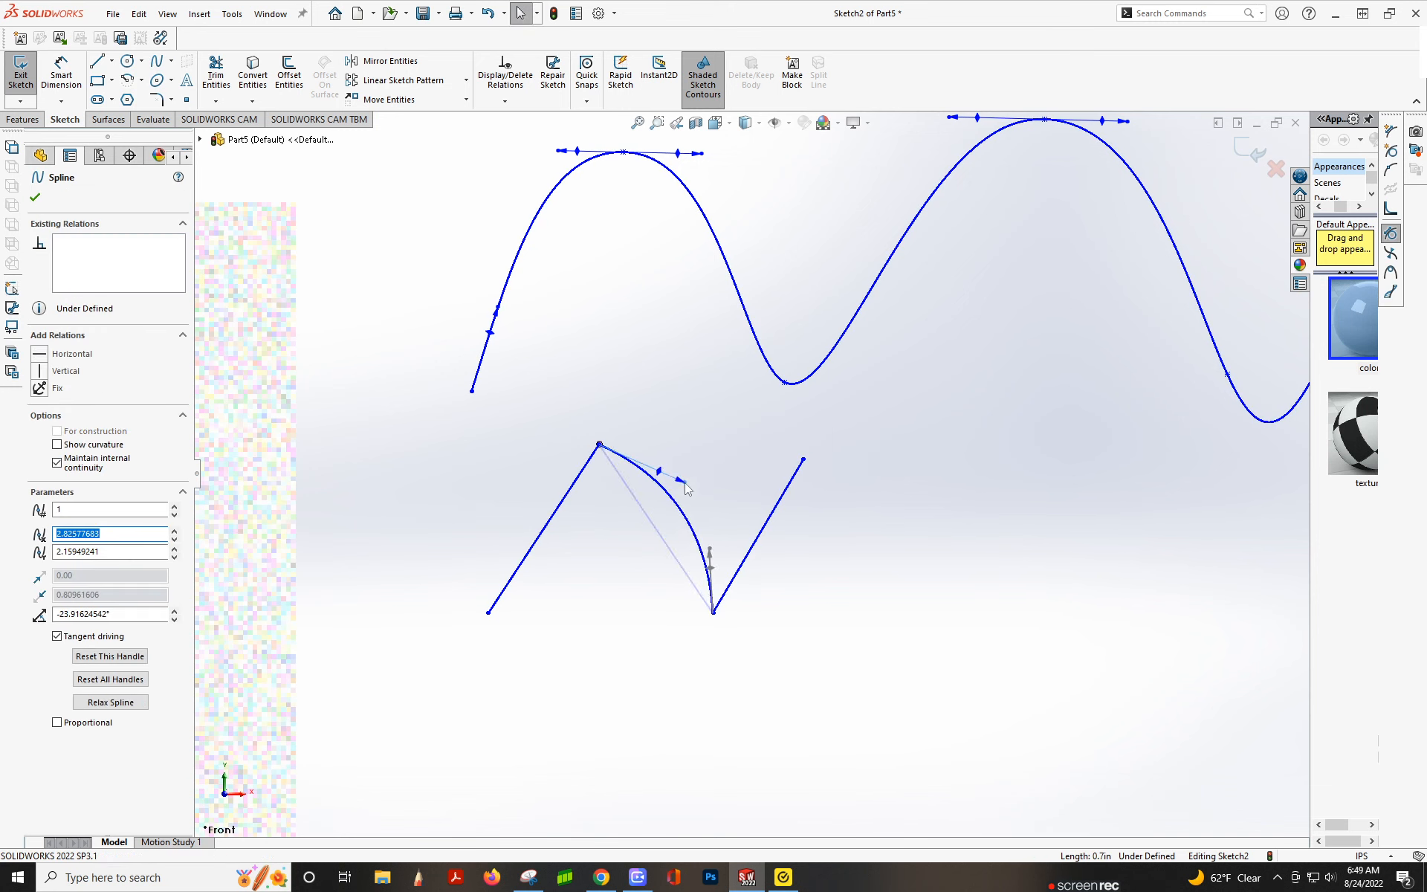
pyautogui.click(561, 510)
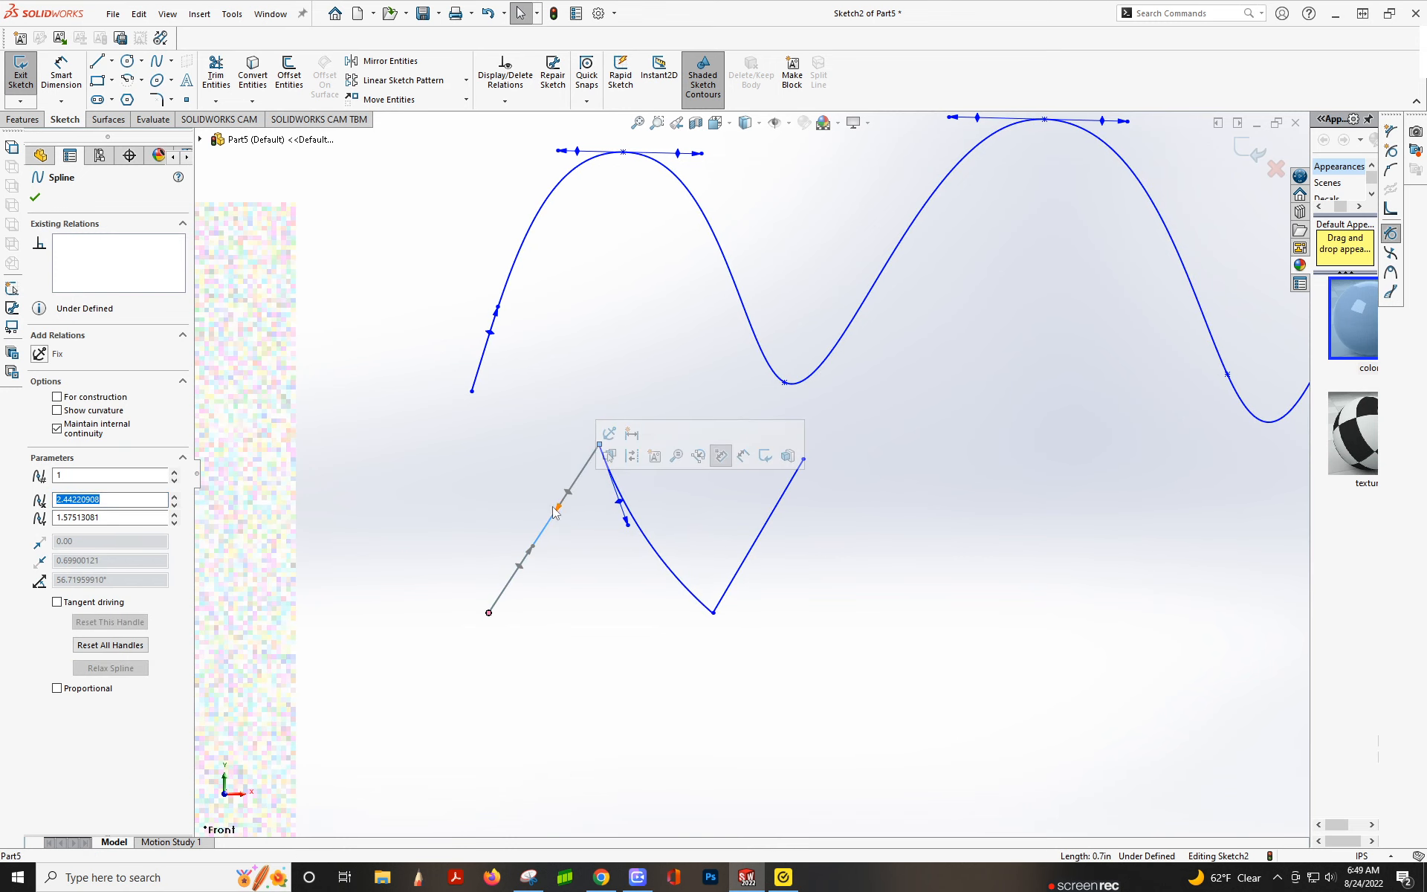
pyautogui.moveTo(554, 511); pyautogui.dragTo(540, 483)
pyautogui.click(817, 570)
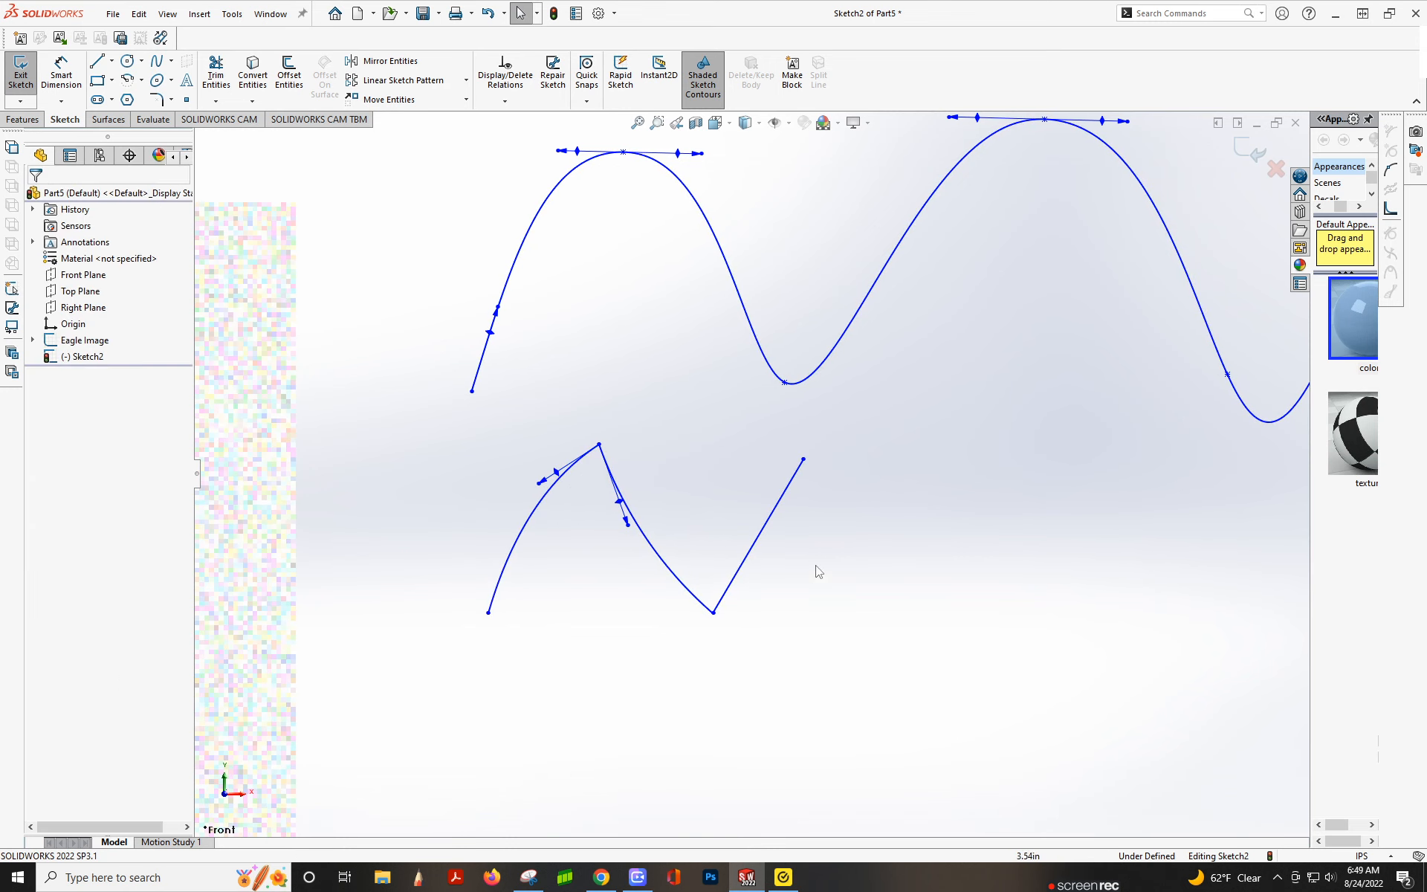
pyautogui.click(775, 515)
pyautogui.moveTo(770, 516); pyautogui.dragTo(758, 495)
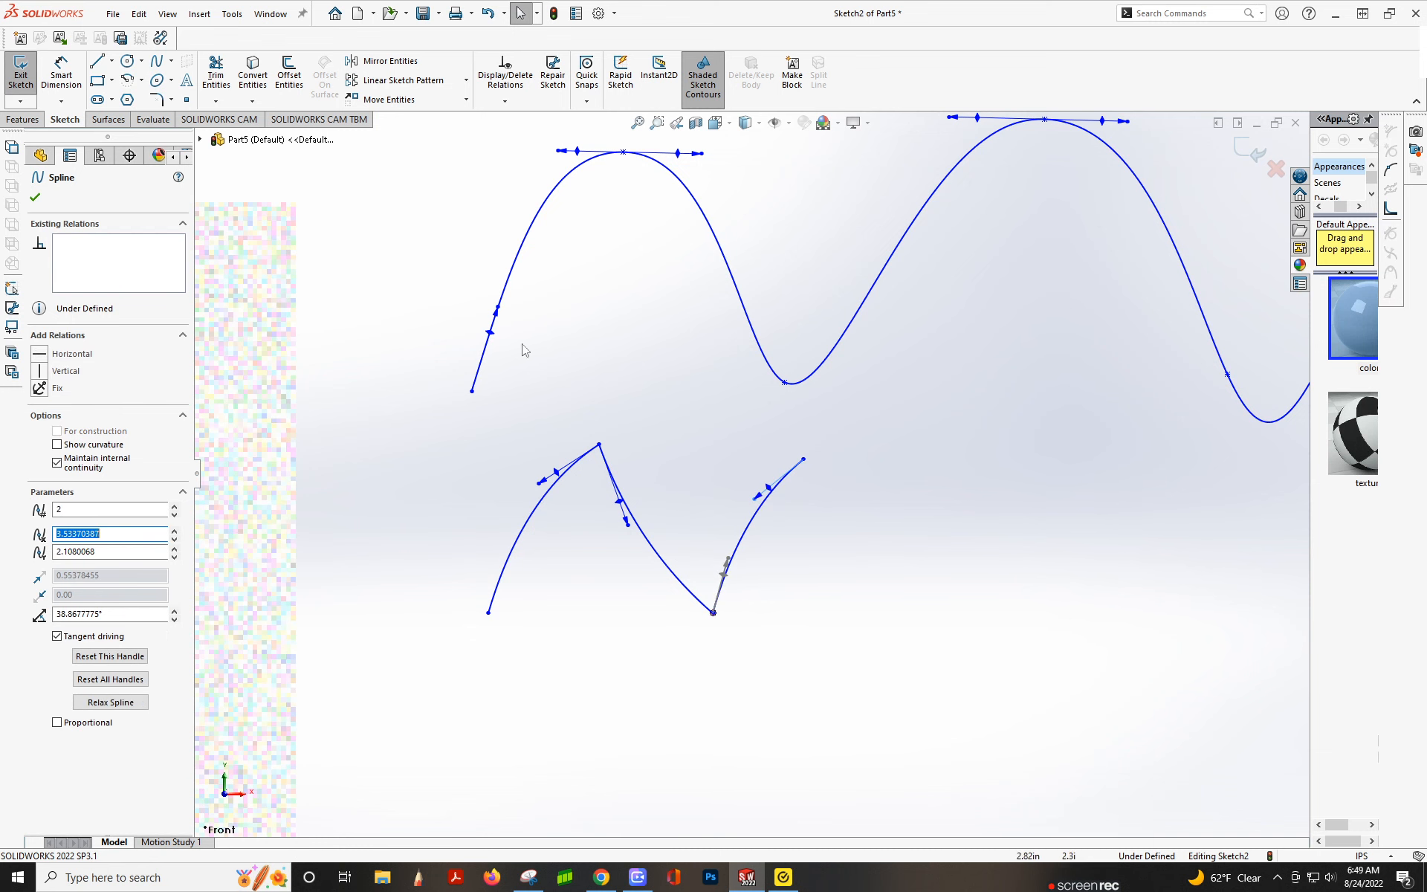
# Draw a separate two-point spline slanting upward to the right of the curved zigzag
pyautogui.click(856, 656)
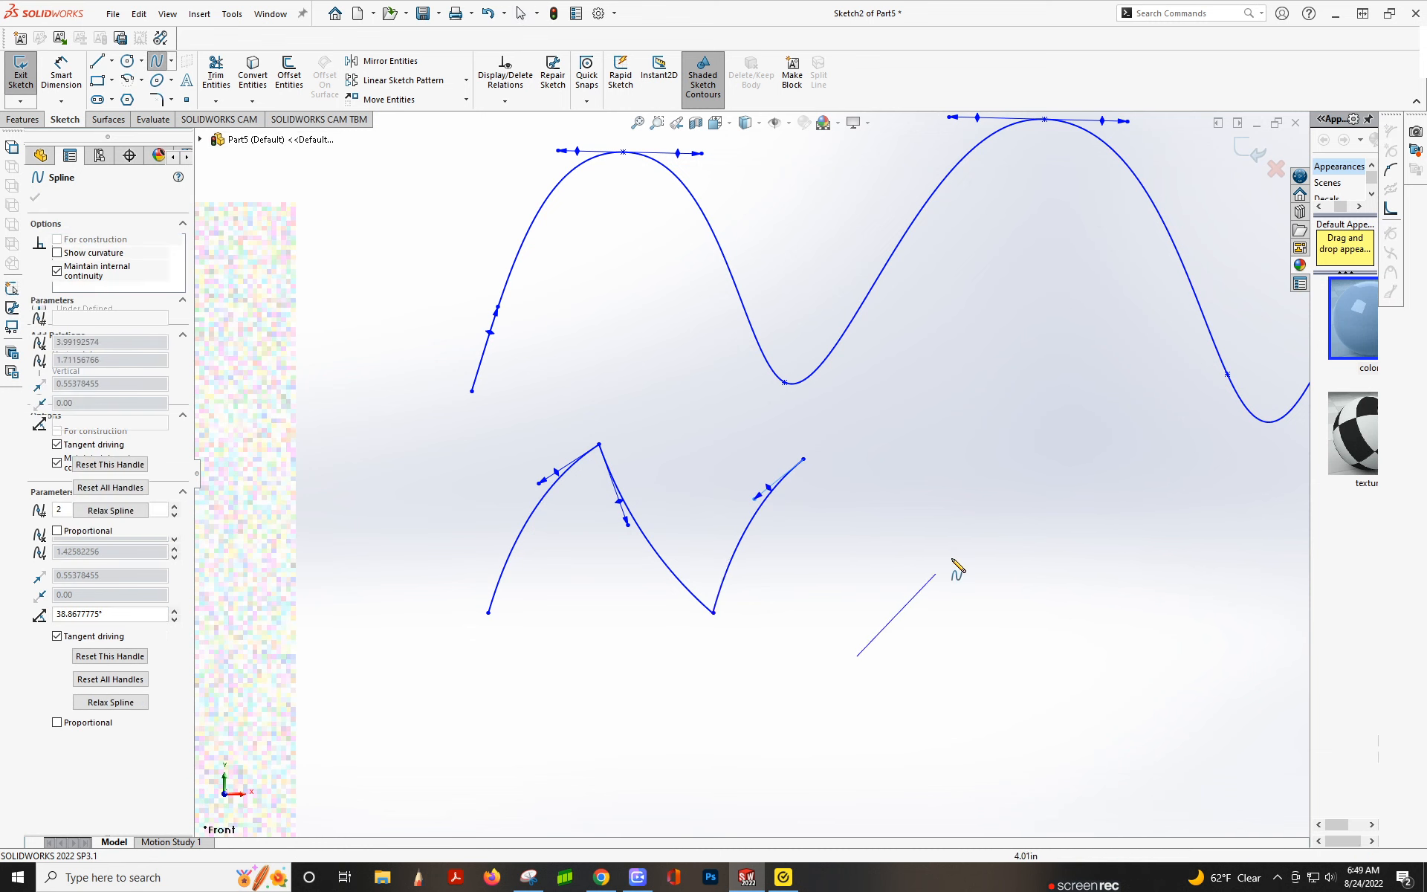
pyautogui.click(965, 505)
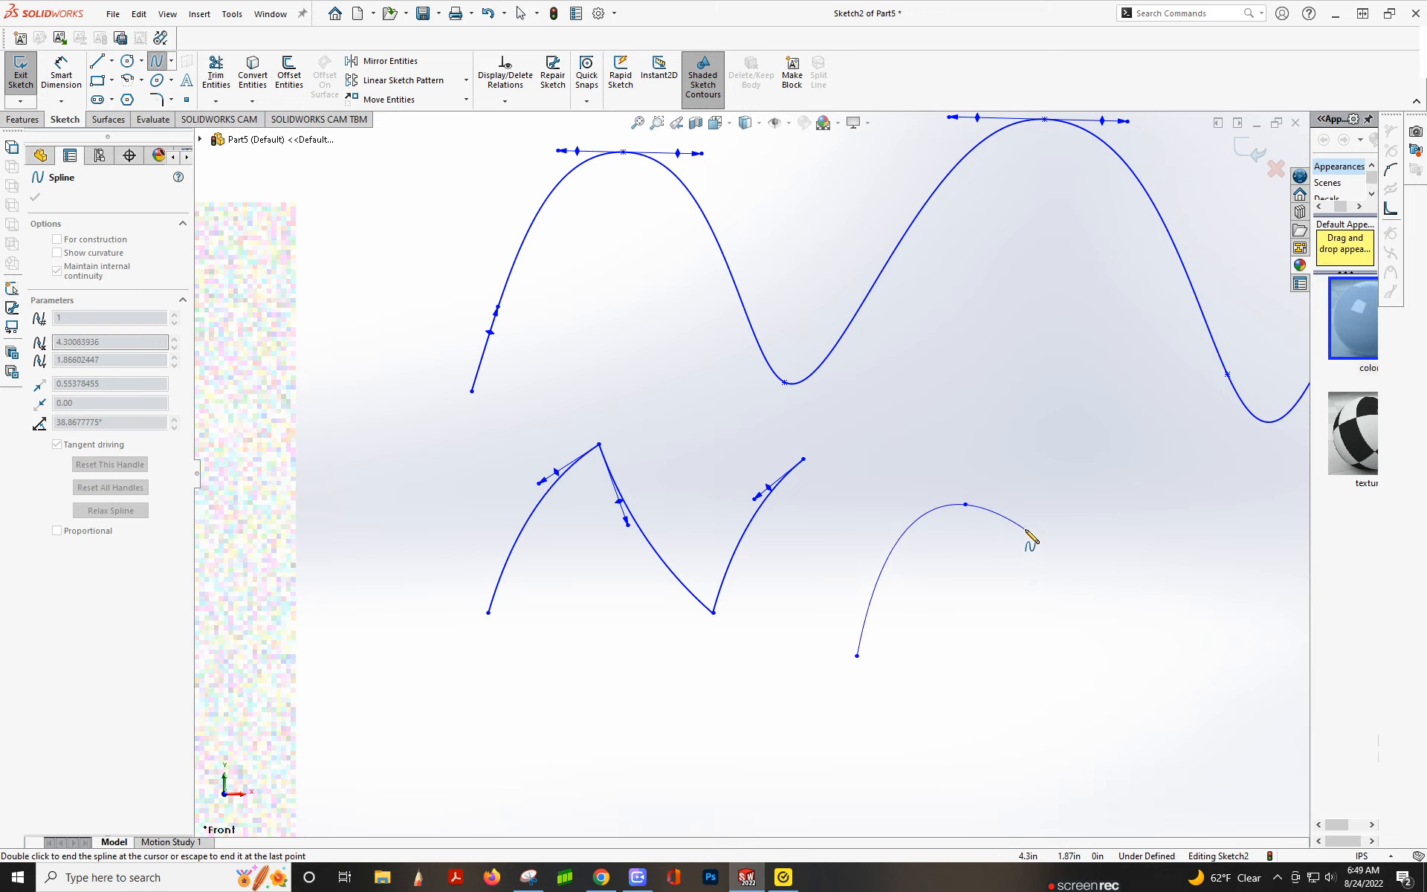
pyautogui.press('Escape')
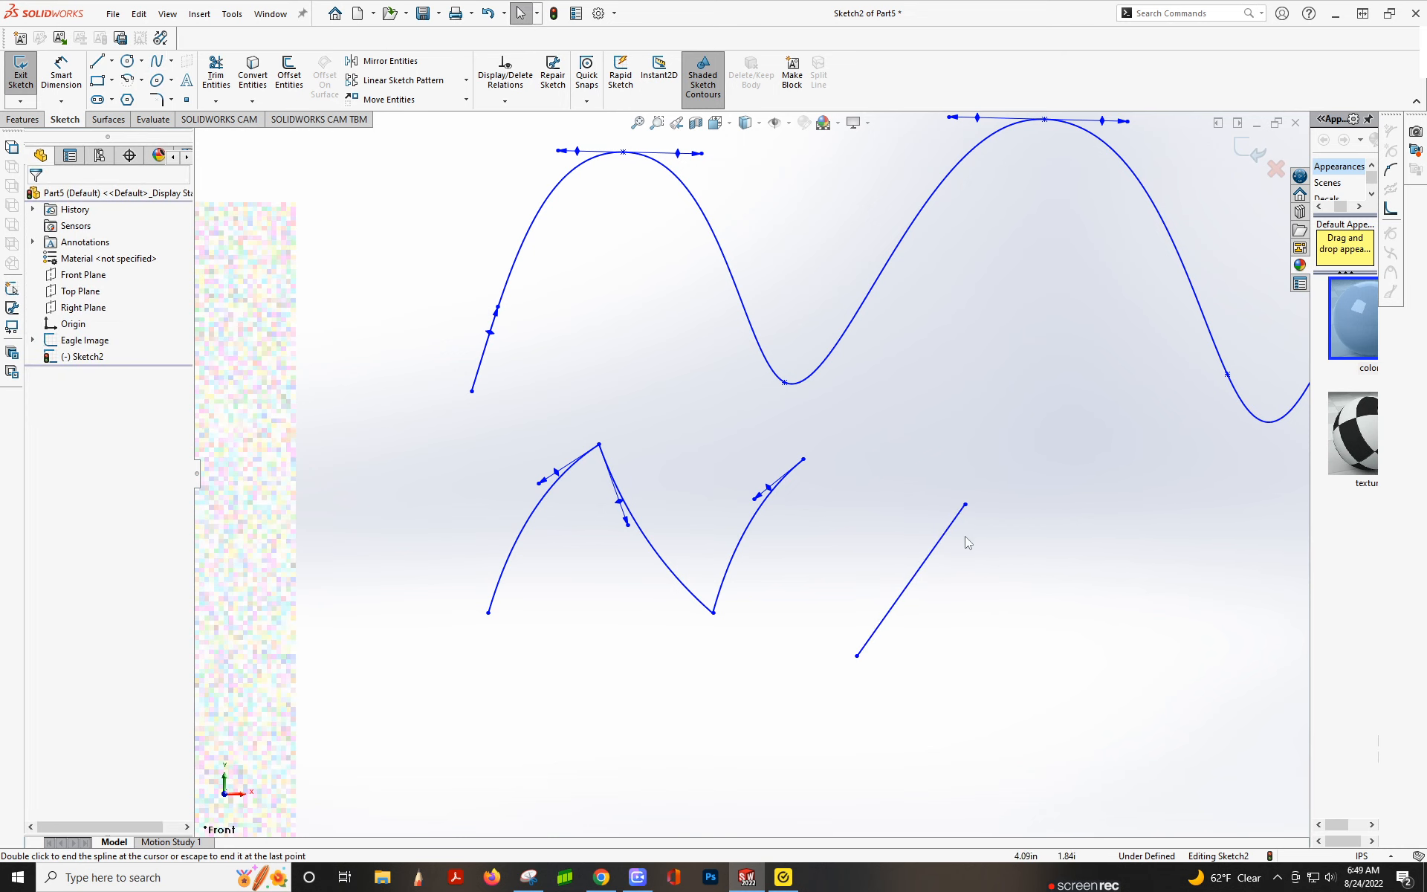
# Below the curved zigzag, draw three connected two-point splines, starting each new one at the previous endpoint
pyautogui.press('Return')
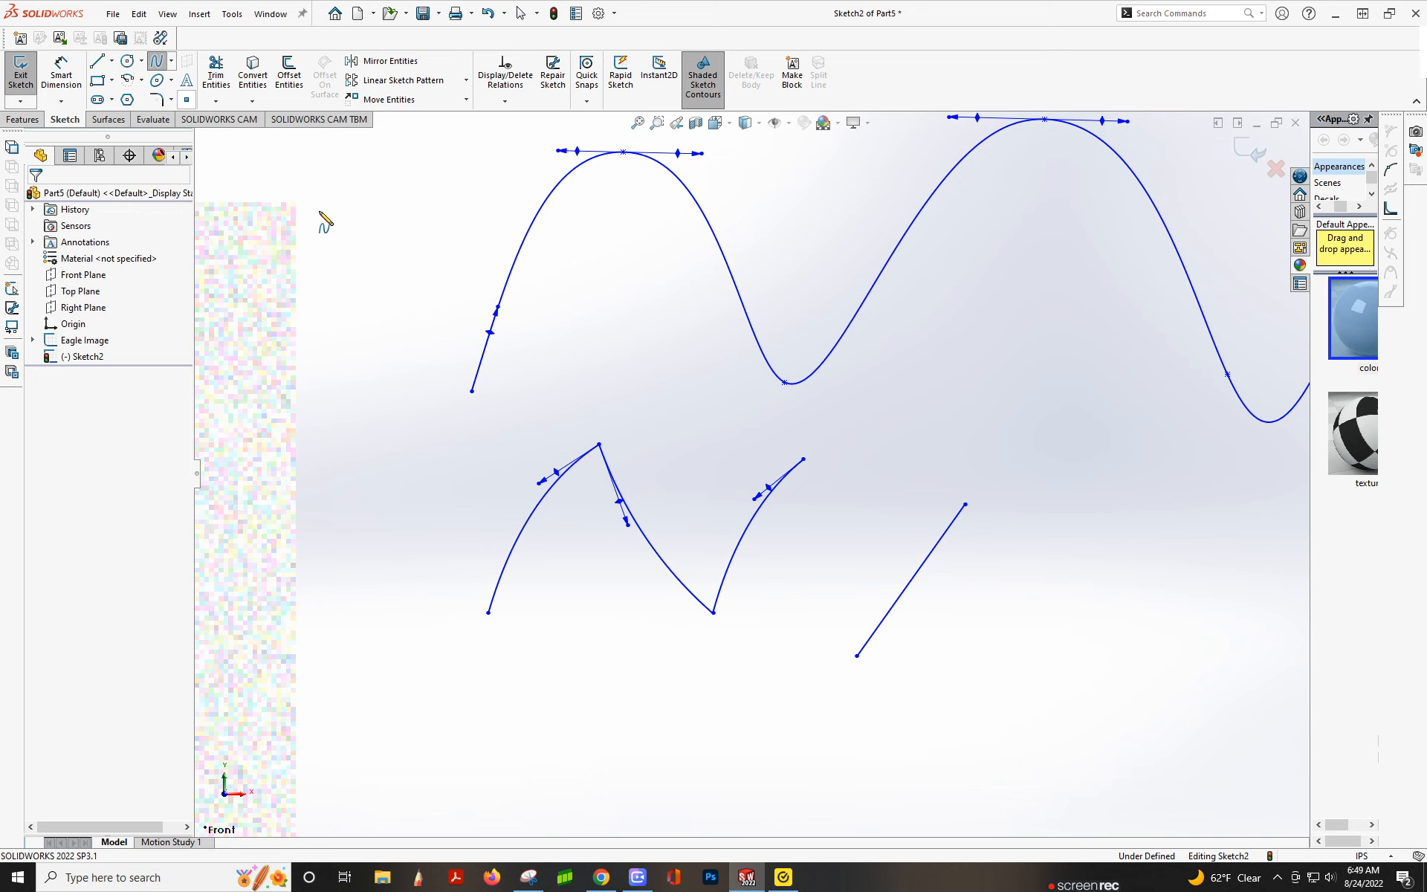
pyautogui.click(503, 707)
pyautogui.click(608, 645)
pyautogui.press('Escape')
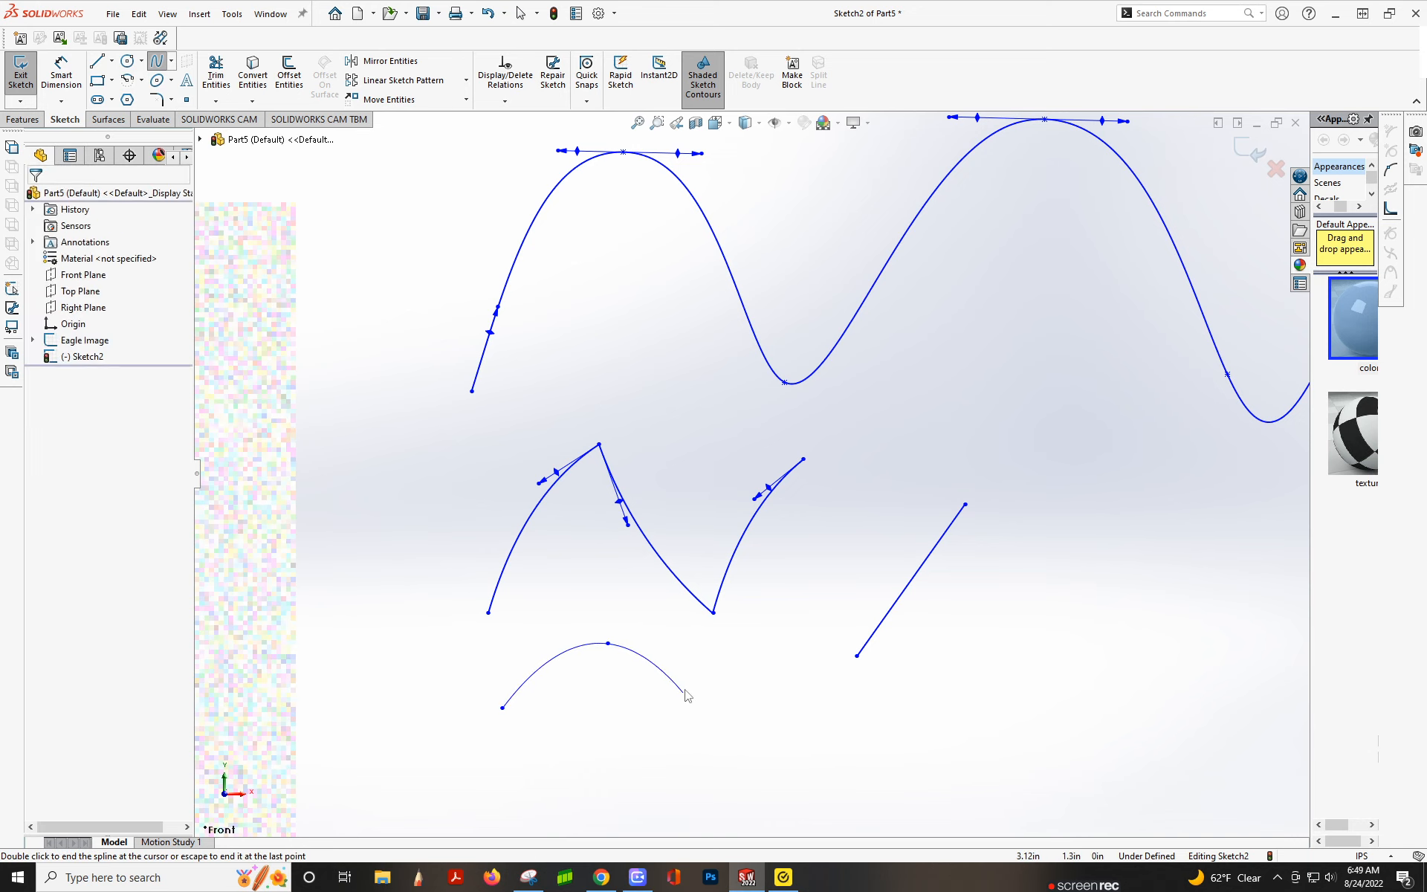
pyautogui.click(157, 64)
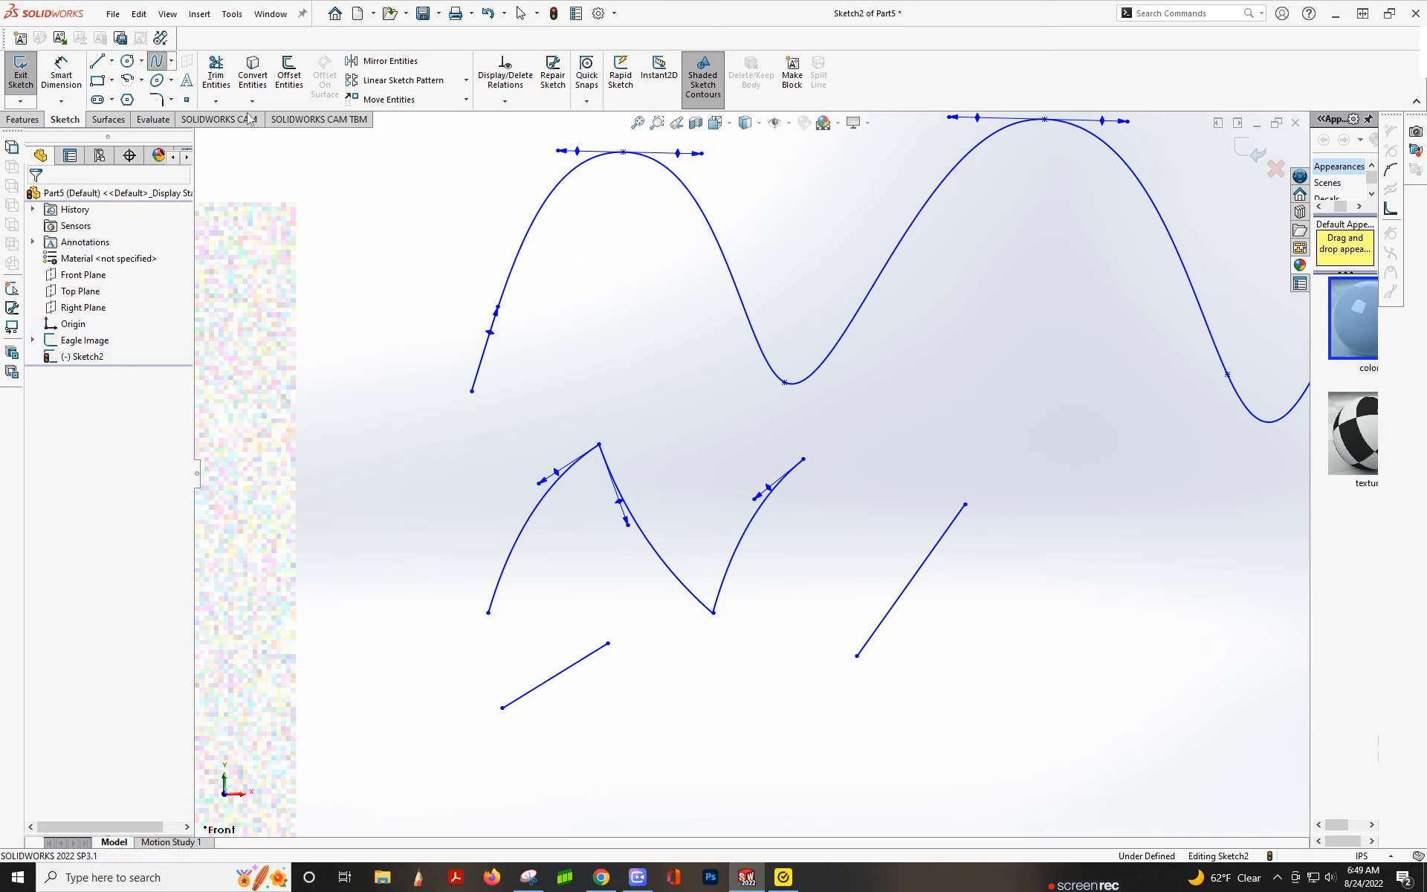
pyautogui.click(608, 644)
pyautogui.click(658, 745)
pyautogui.press('Escape')
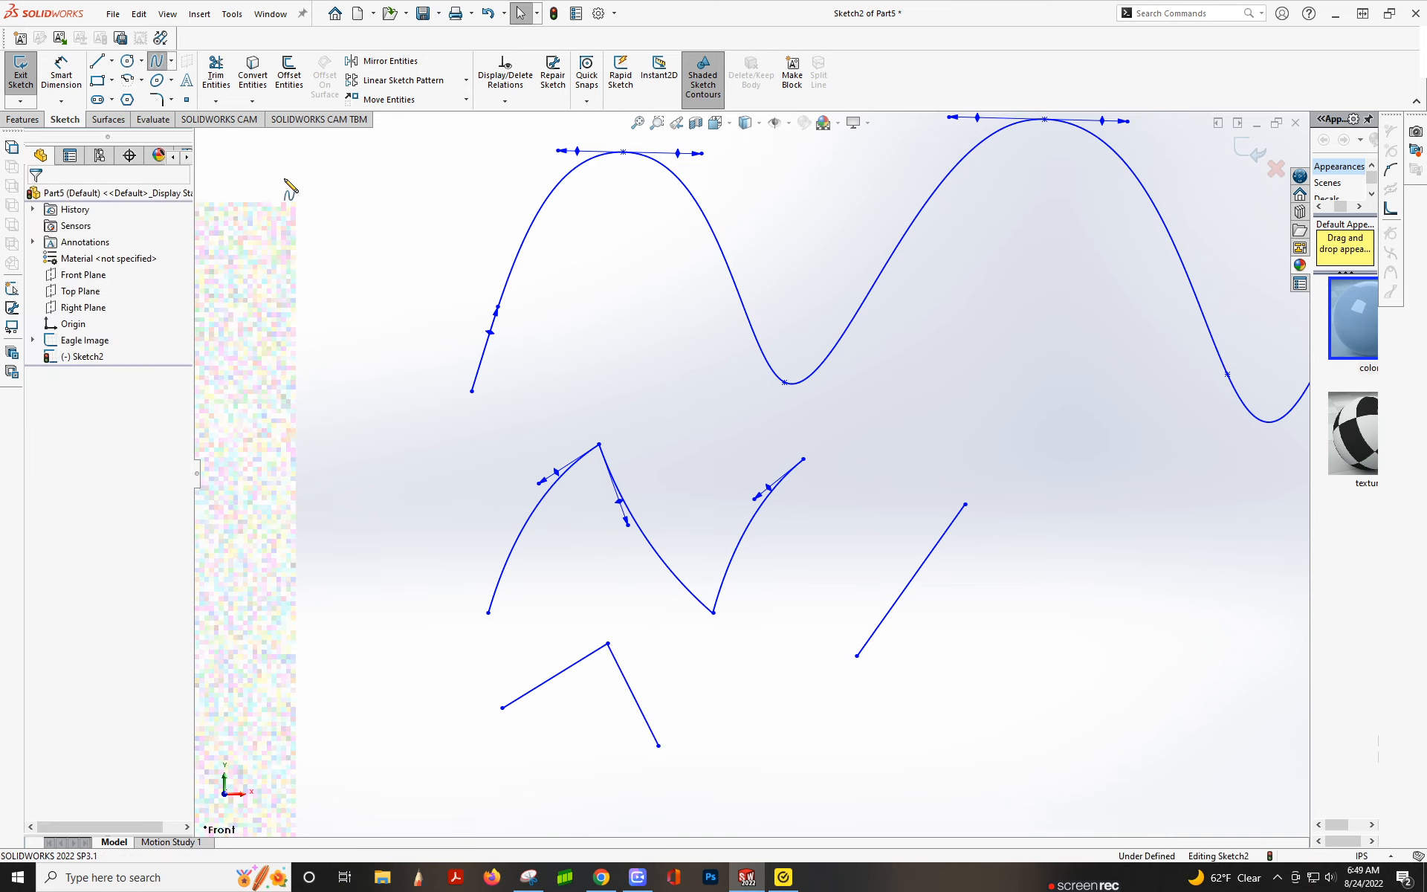
pyautogui.click(659, 745)
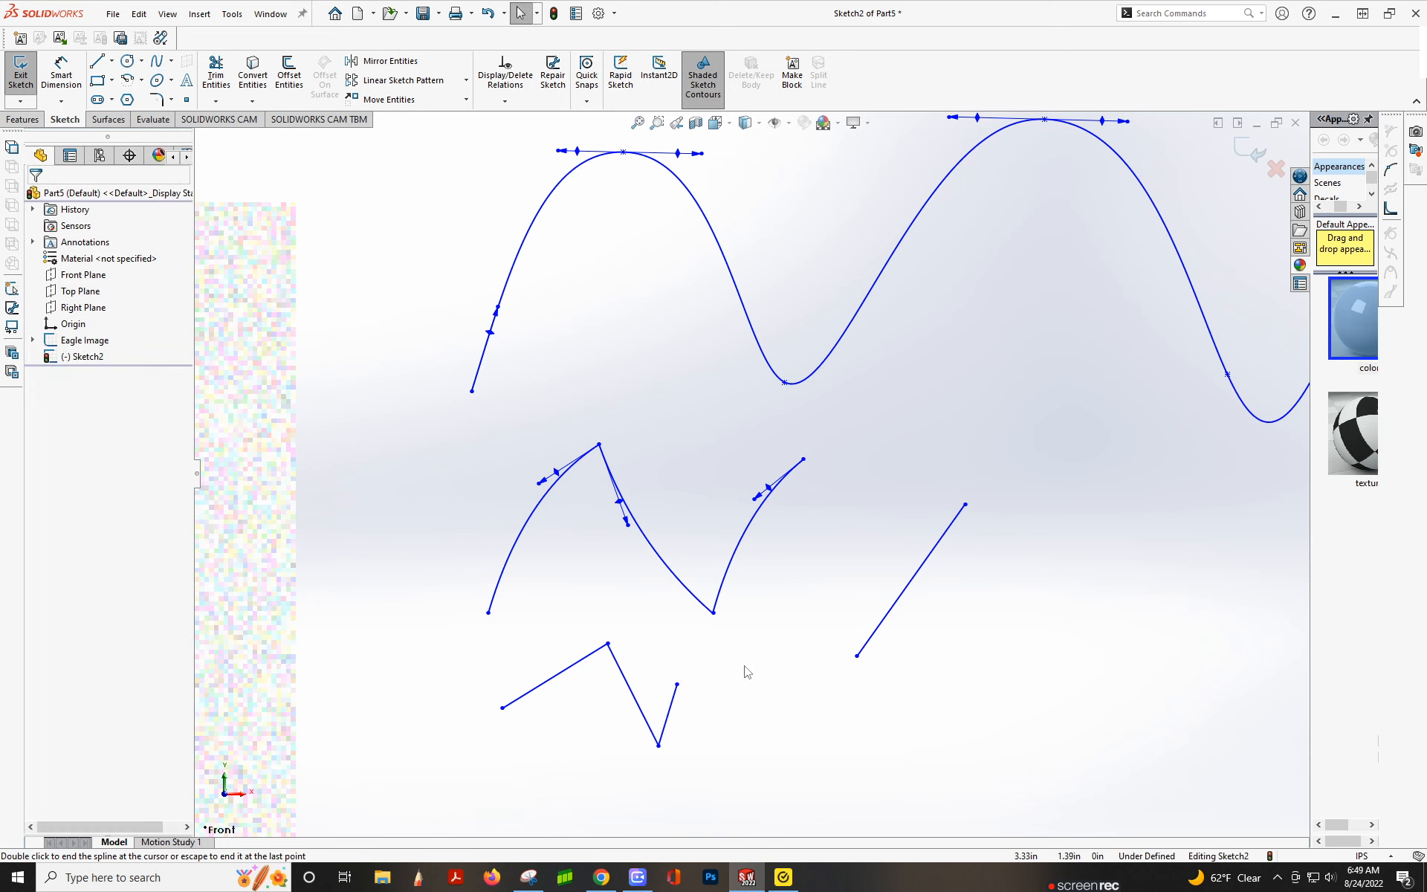
# Extend the lower zigzag from its open end with two more two-point splines, one downward and one upward
pyautogui.moveTo(745, 668); pyautogui.dragTo(716, 644, button='right')
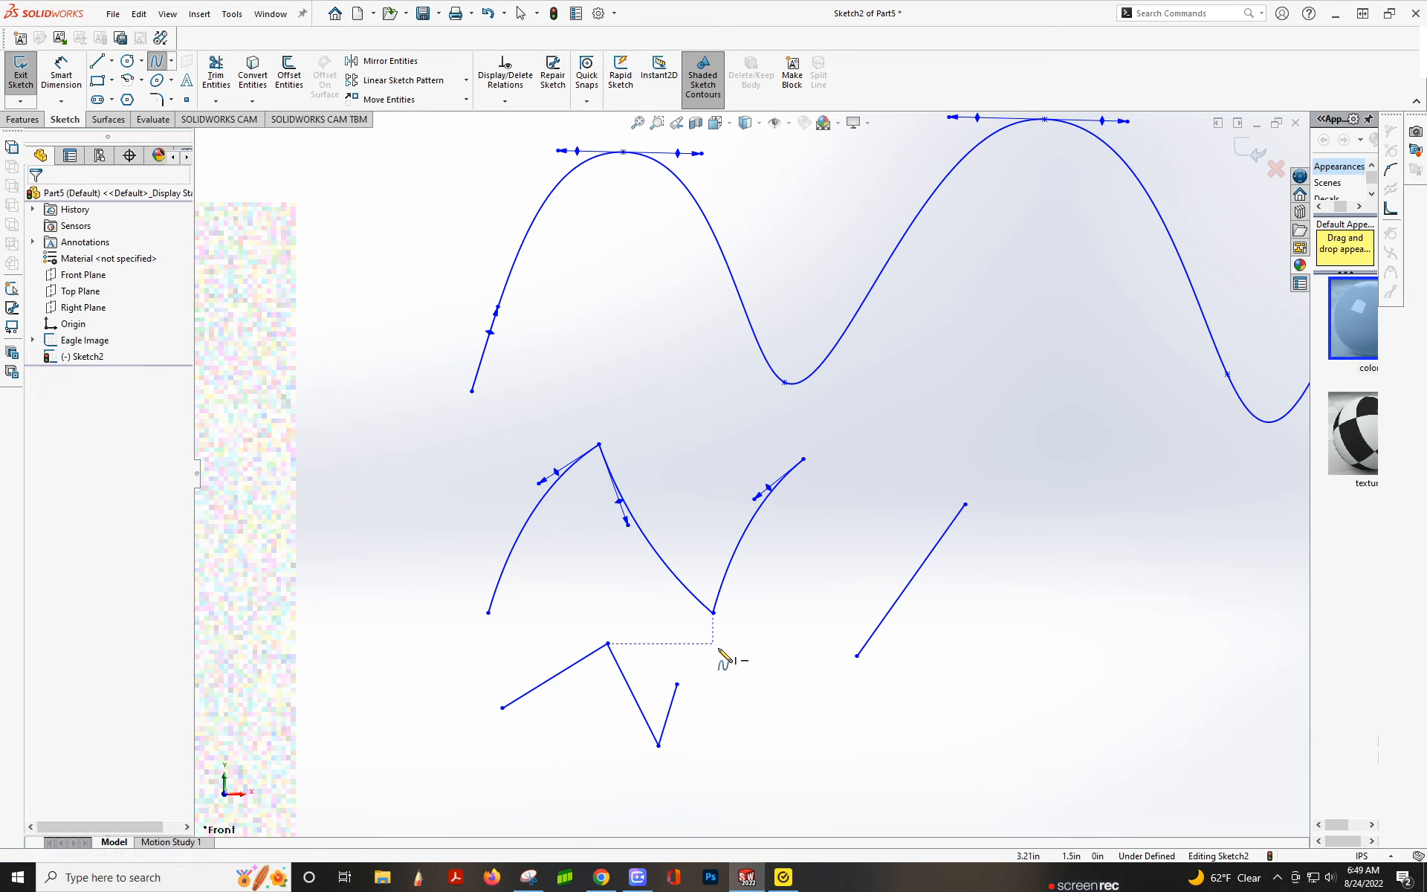
pyautogui.click(676, 684)
pyautogui.click(733, 760)
pyautogui.press('Escape')
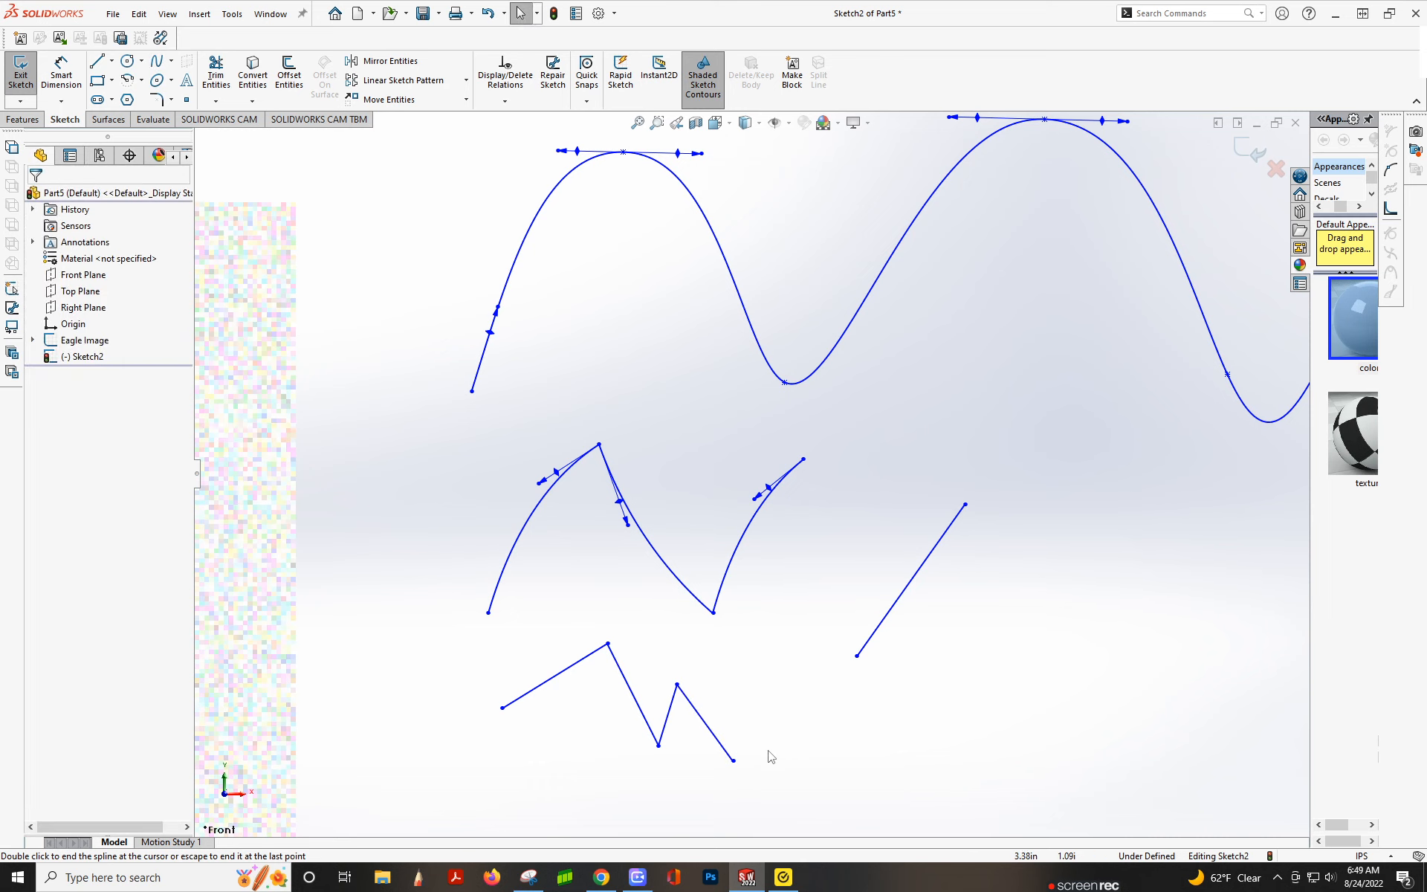
pyautogui.moveTo(769, 755); pyautogui.dragTo(747, 697, button='right')
pyautogui.click(733, 760)
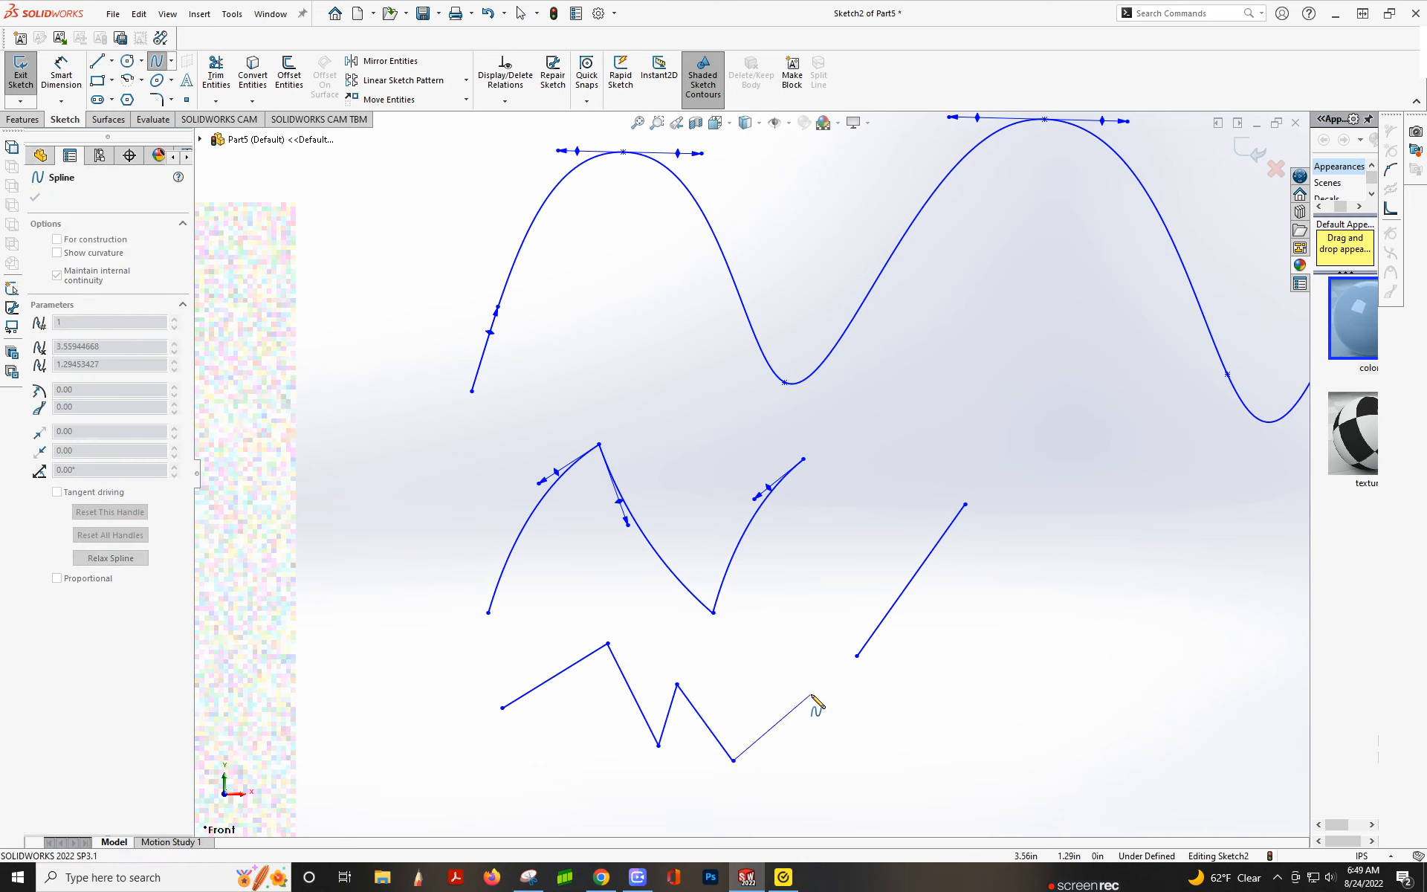
pyautogui.click(810, 694)
pyautogui.press('Escape')
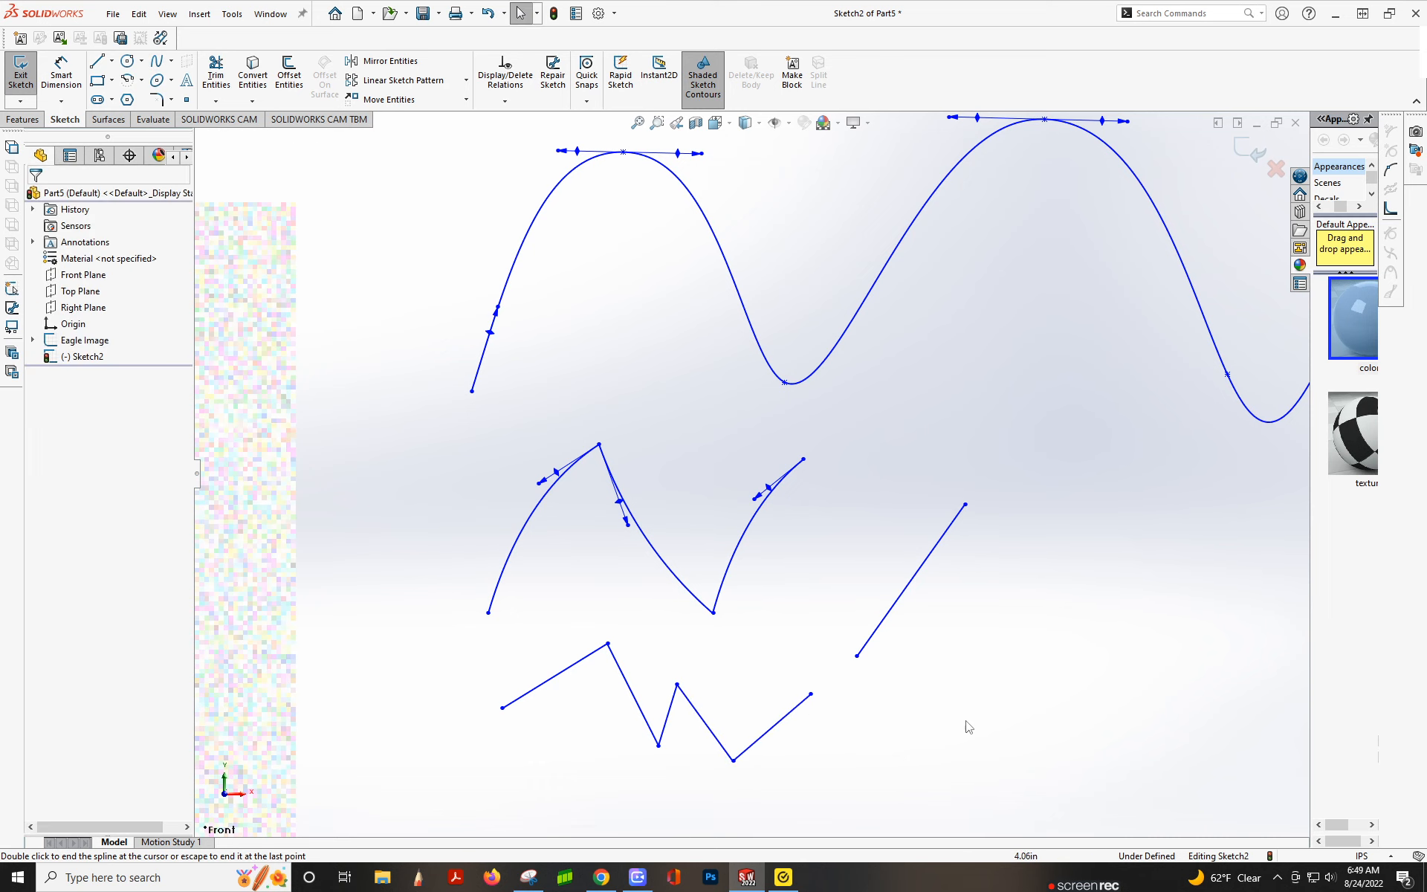
# Above the isolated slanted spline, draw two connected two-point splines forming a peak, the first about 0.43 in long
pyautogui.click(159, 64)
pyautogui.click(898, 431)
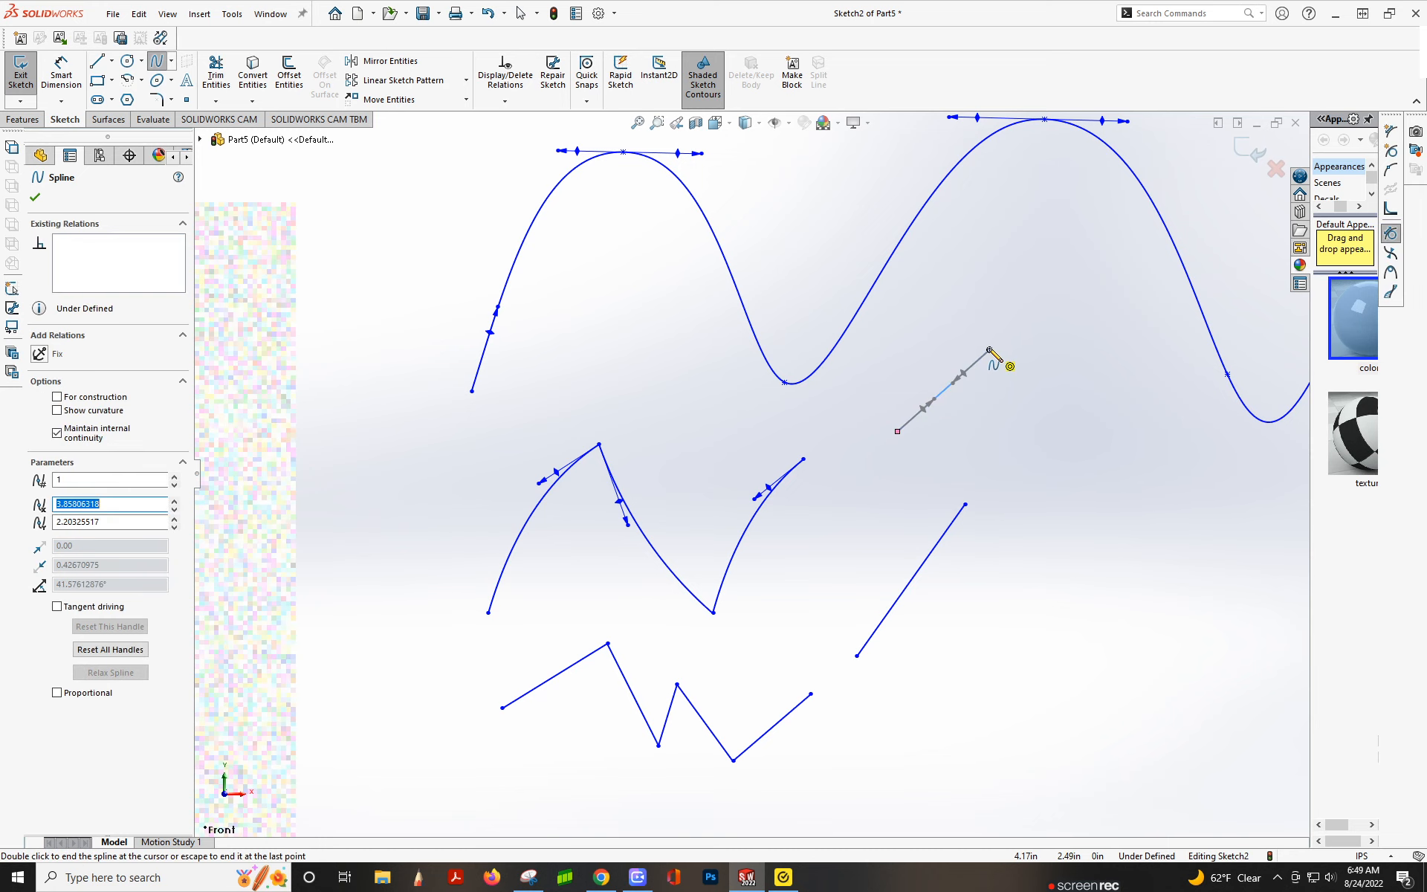
pyautogui.doubleClick(989, 349)
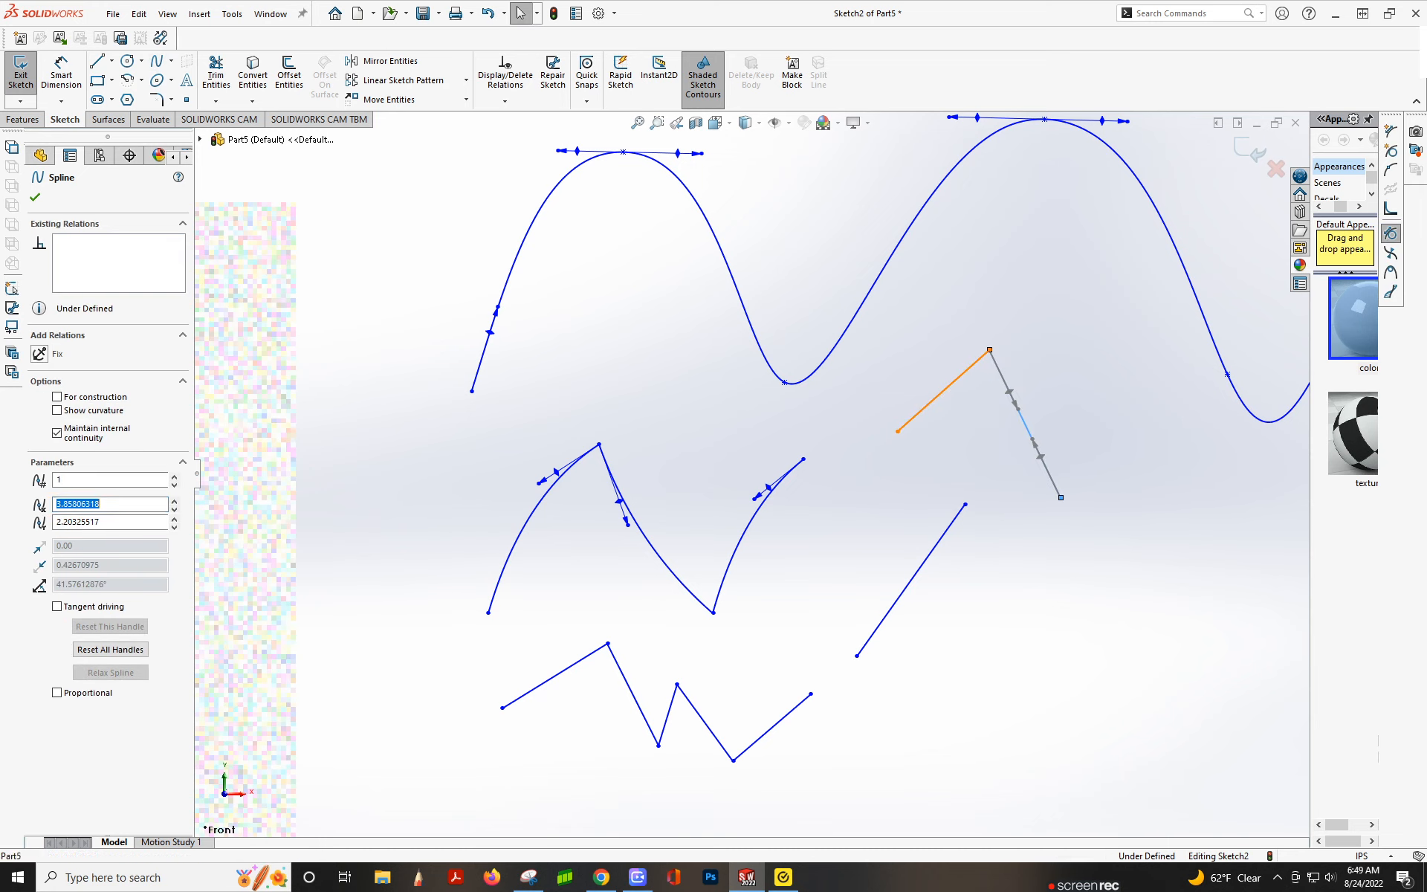
# Bend the first spline of the isolated peak into a curve by adjusting its tangency handle at the apex
pyautogui.click(953, 381)
pyautogui.moveTo(952, 382); pyautogui.dragTo(945, 371)
pyautogui.click(960, 449)
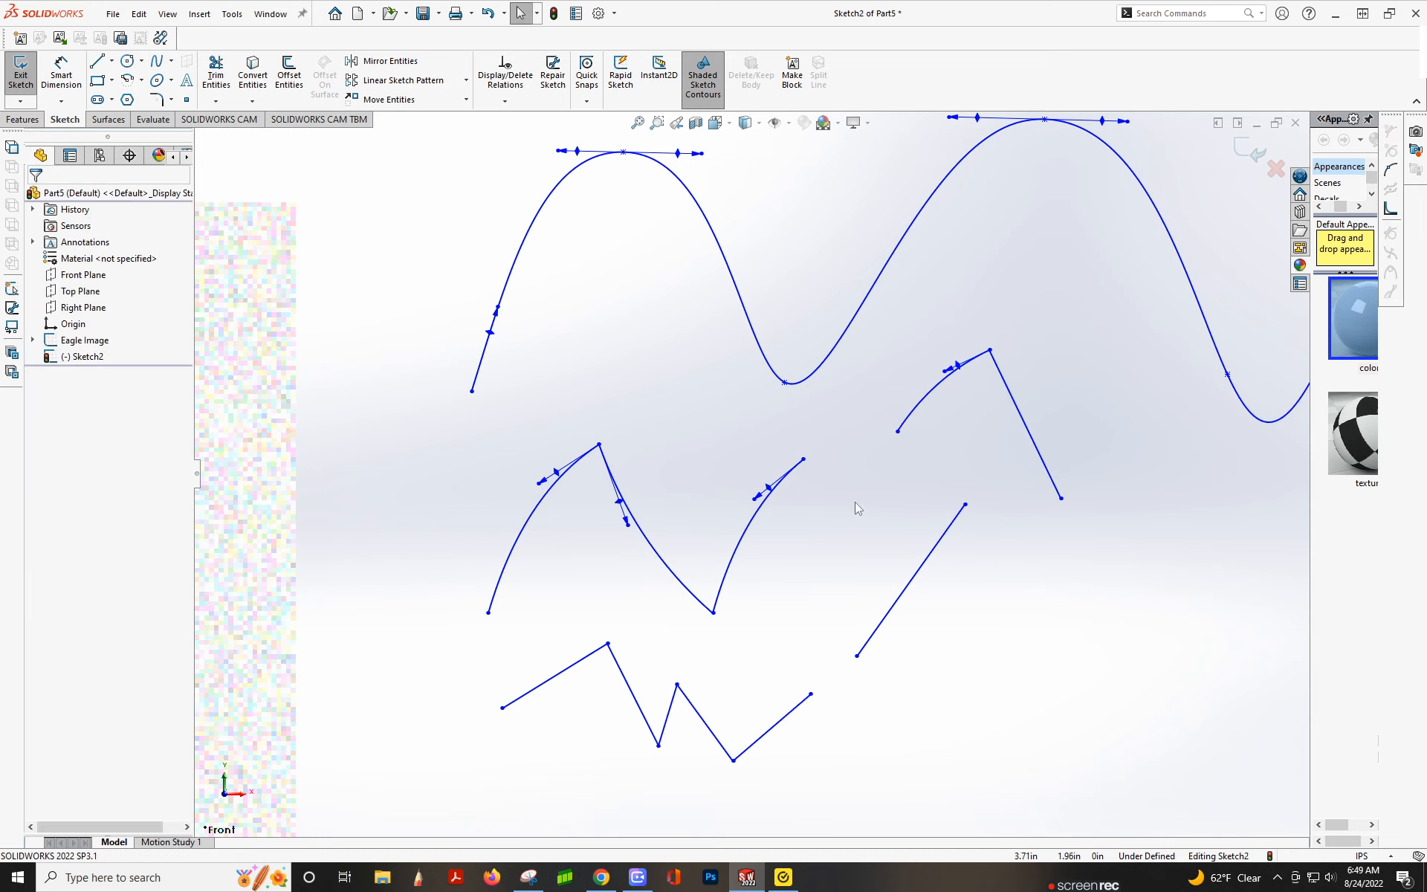
# Delete all the practice splines beside the eagle image
pyautogui.scroll(5, 751, 475)
pyautogui.moveTo(630, 183); pyautogui.dragTo(1118, 636)
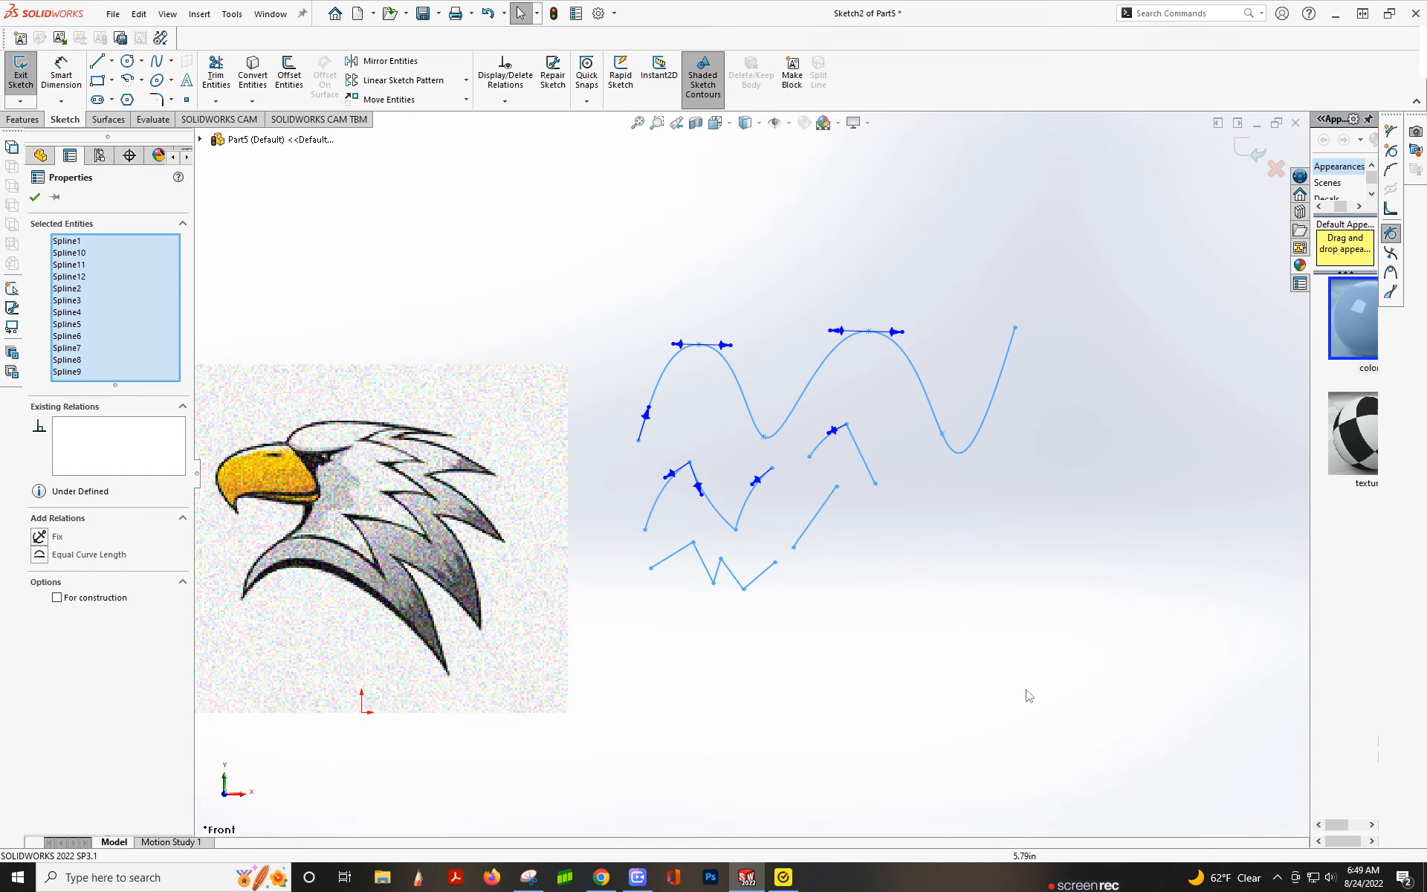
pyautogui.press('Delete')
pyautogui.scroll(3, 728, 520)
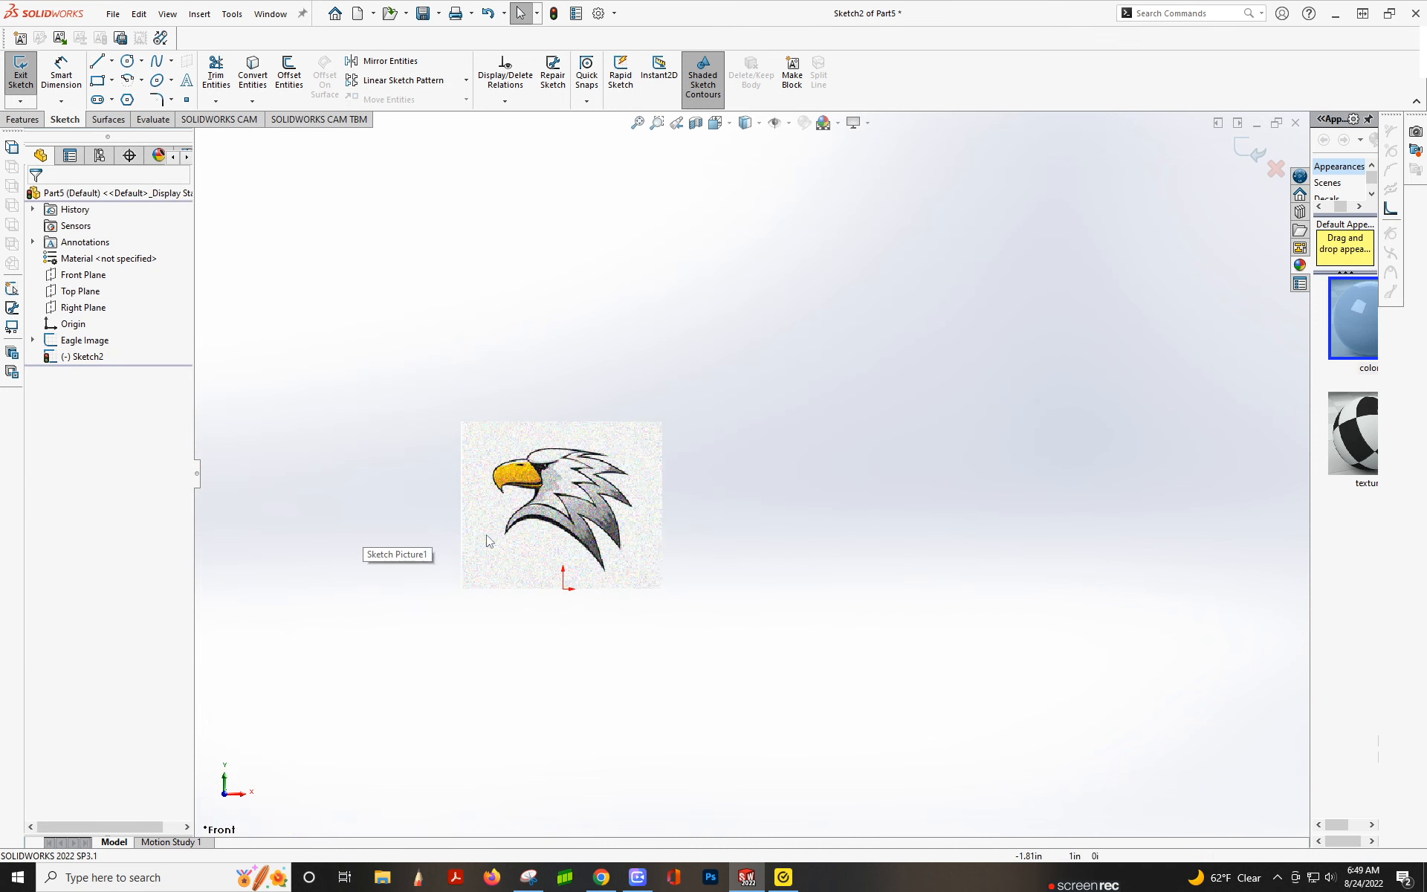
pyautogui.scroll(-4, 565, 486)
# Switch to the browser and examine the gap and trimming instructions on page 32 of the Chapter 2 Sketching PDF
pyautogui.click(601, 877)
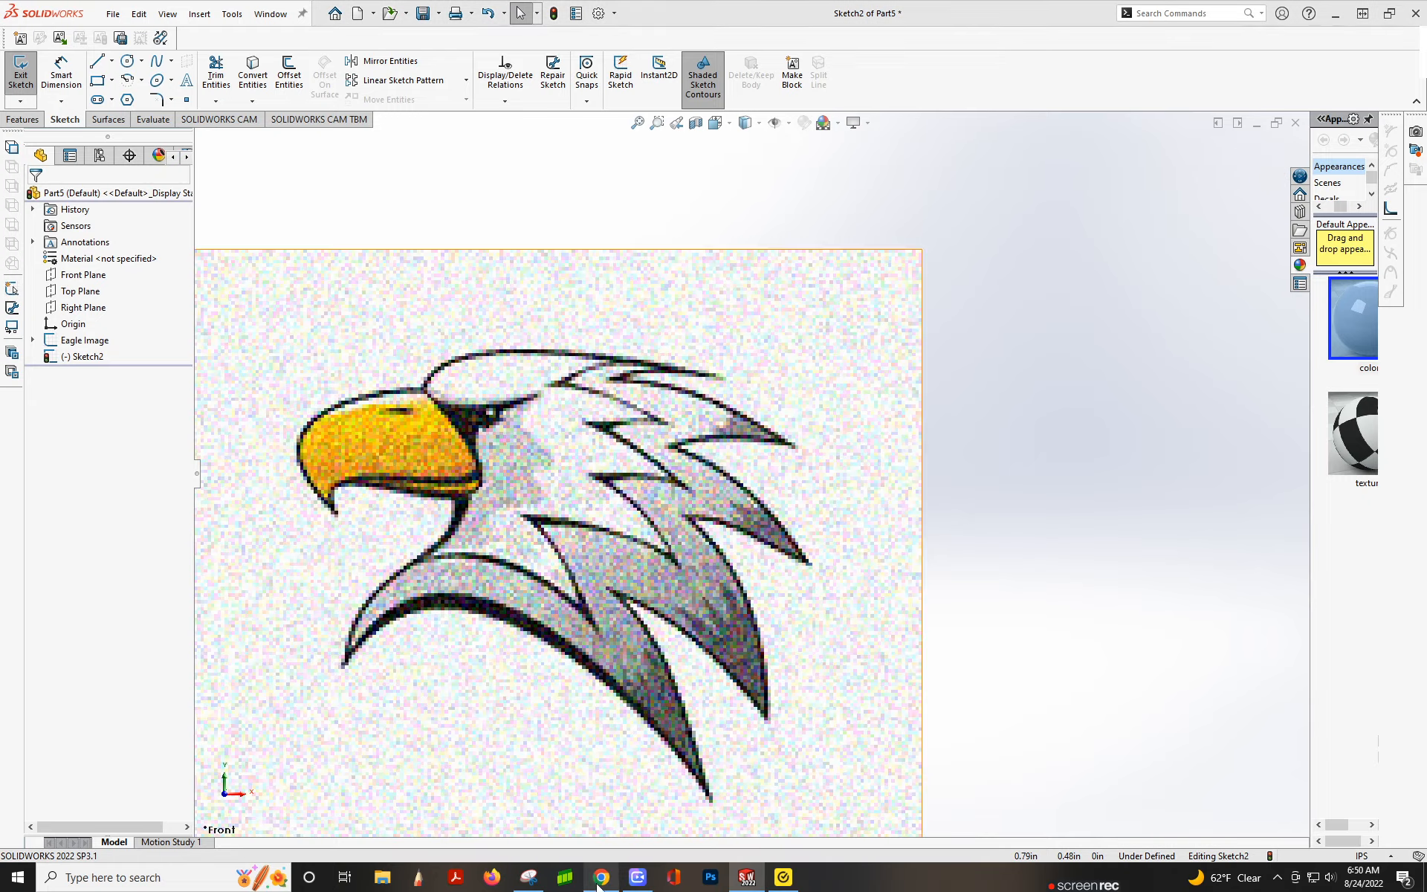
pyautogui.scroll(-15, 946, 514)
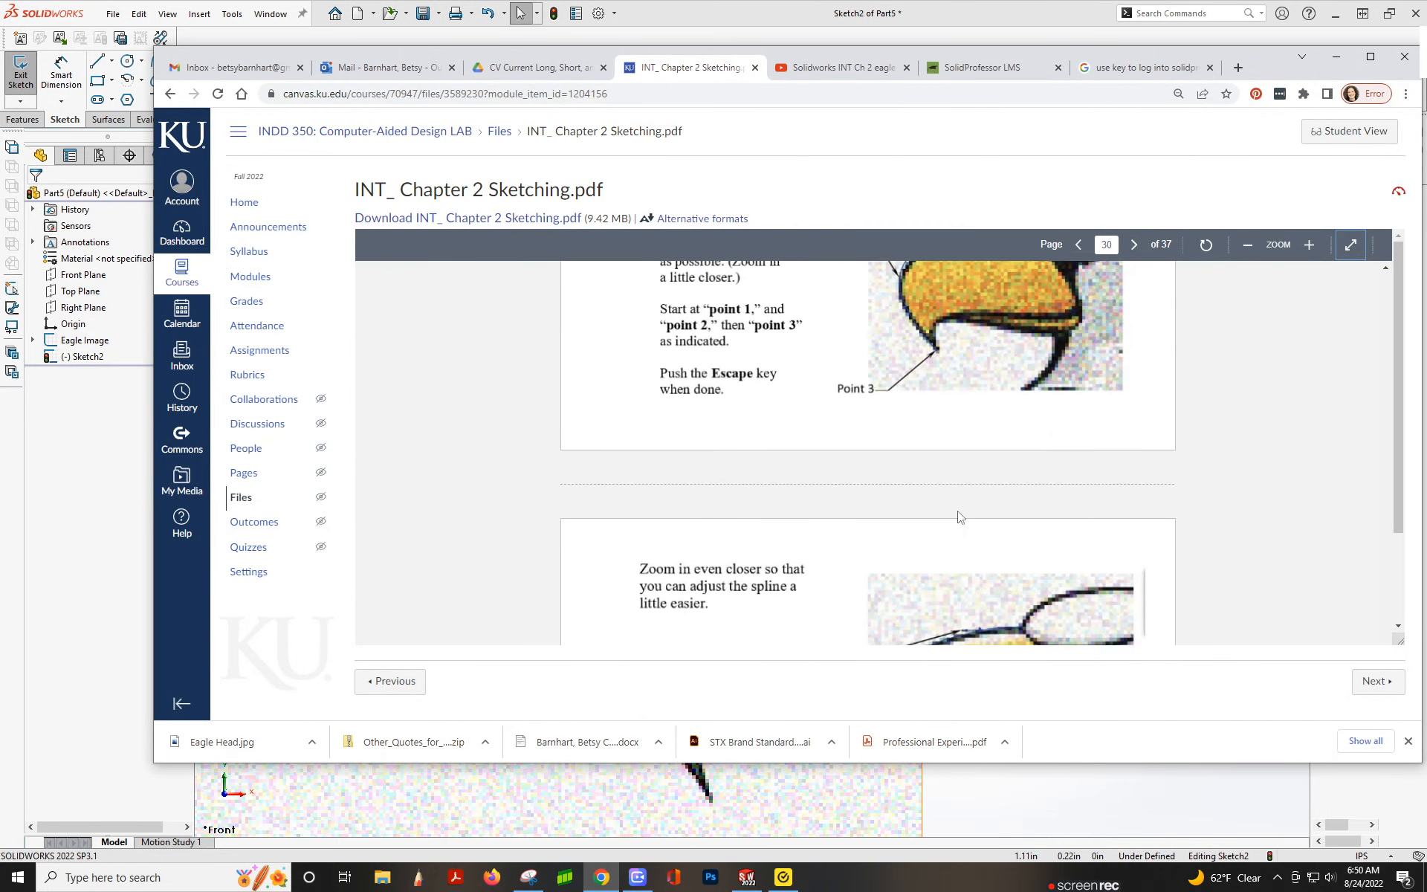
pyautogui.scroll(-5, 961, 520)
pyautogui.scroll(4, 891, 565)
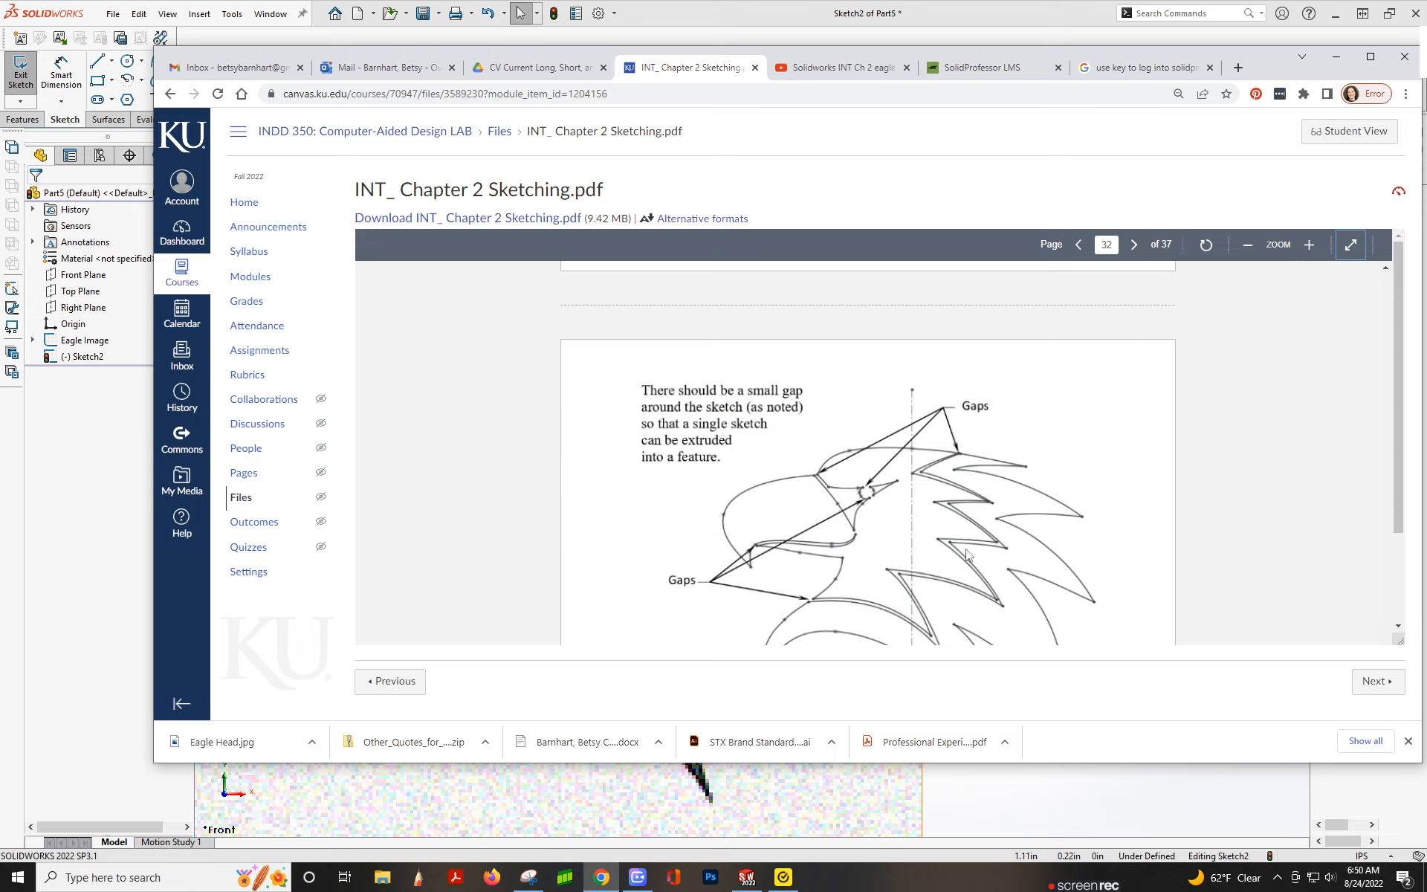
pyautogui.scroll(-1, 958, 570)
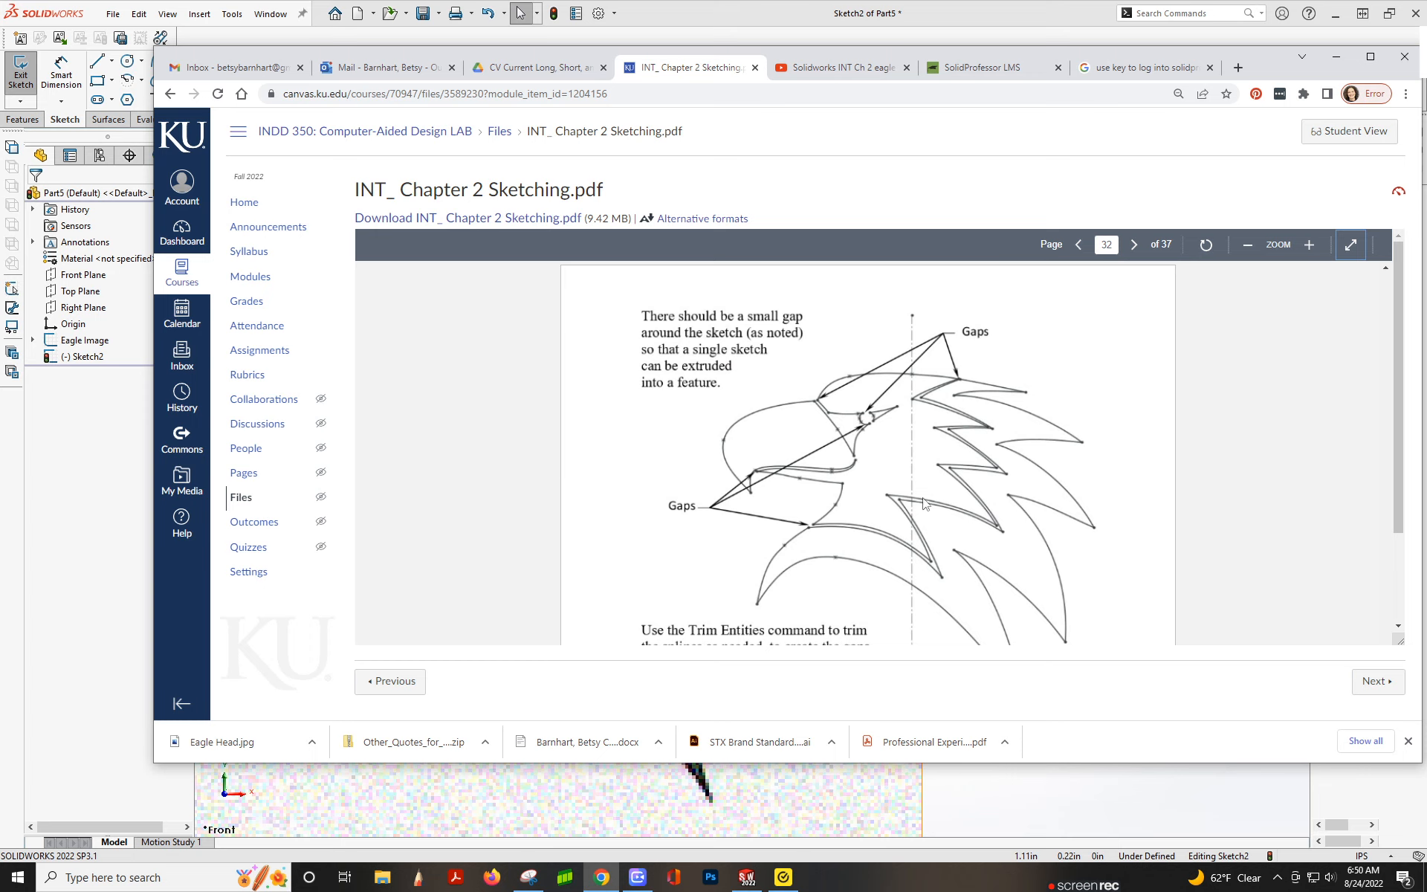
pyautogui.scroll(-3, 819, 419)
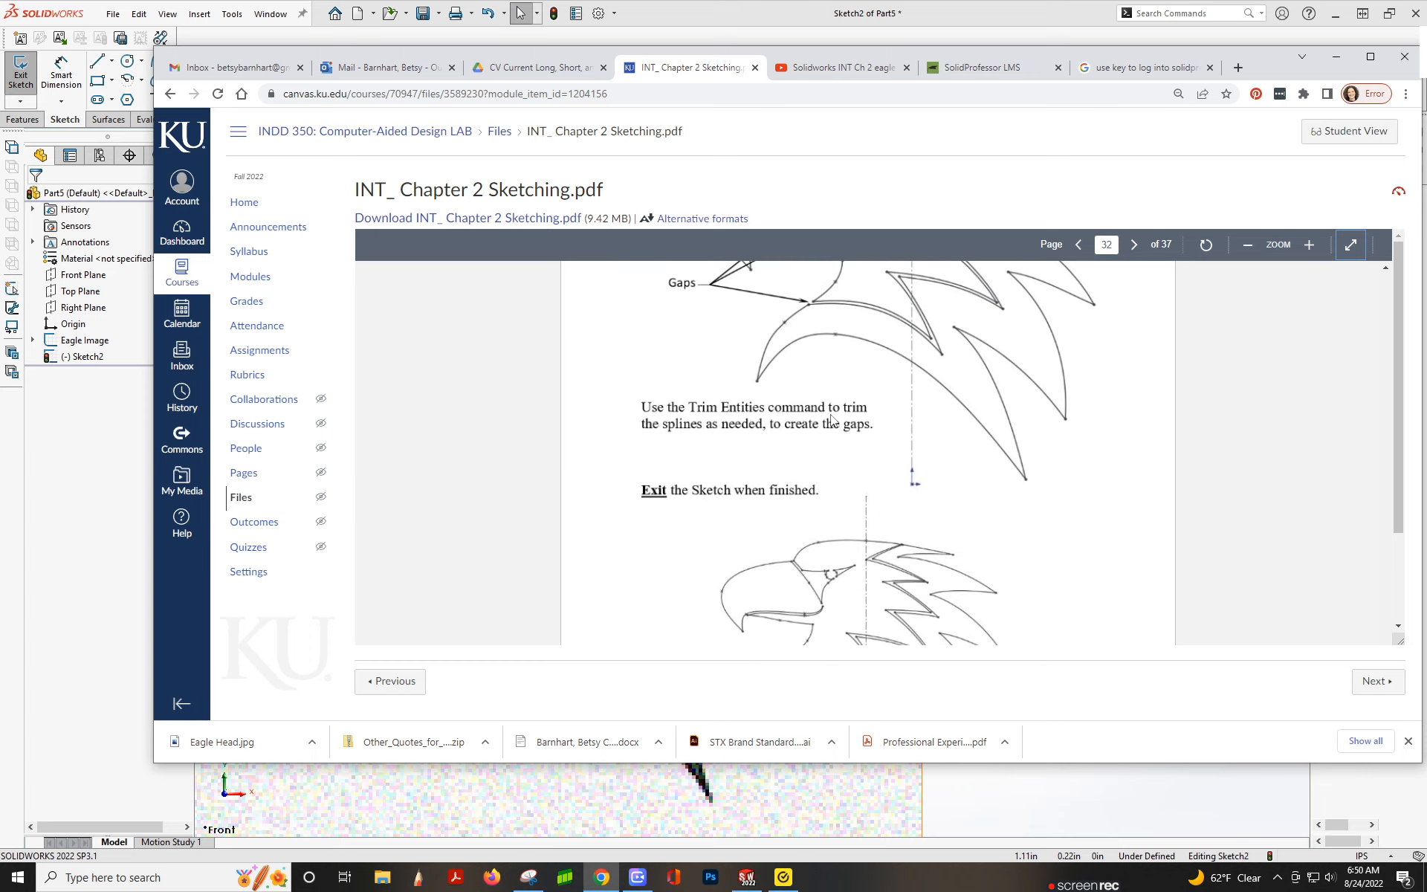
pyautogui.scroll(3, 854, 408)
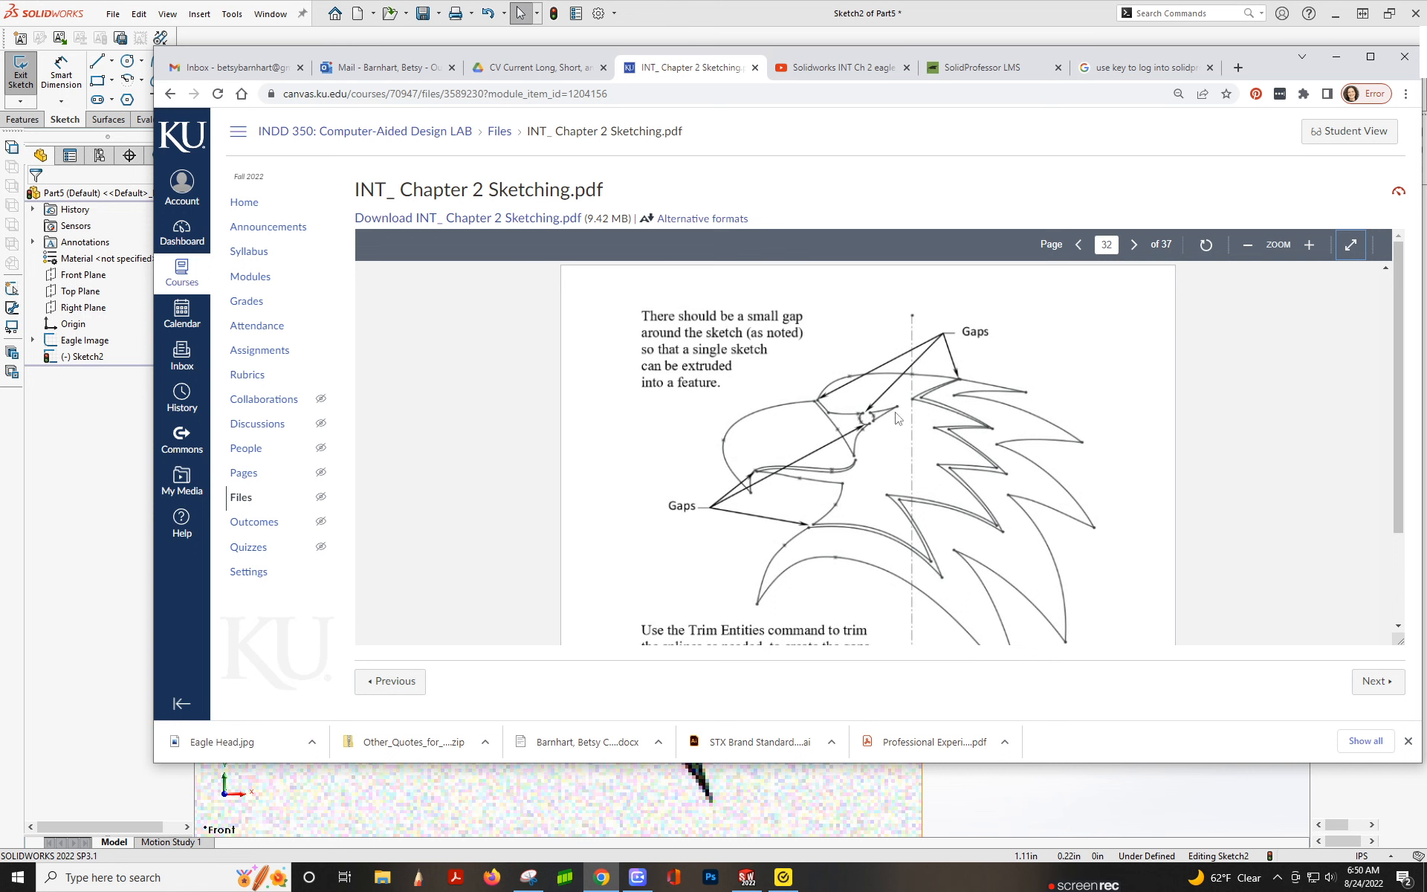
# Back in SOLIDWORKS, trace the lower neck edge with a three-point spline from the front neck tip over its arch to the lowest feather tip
pyautogui.click(699, 820)
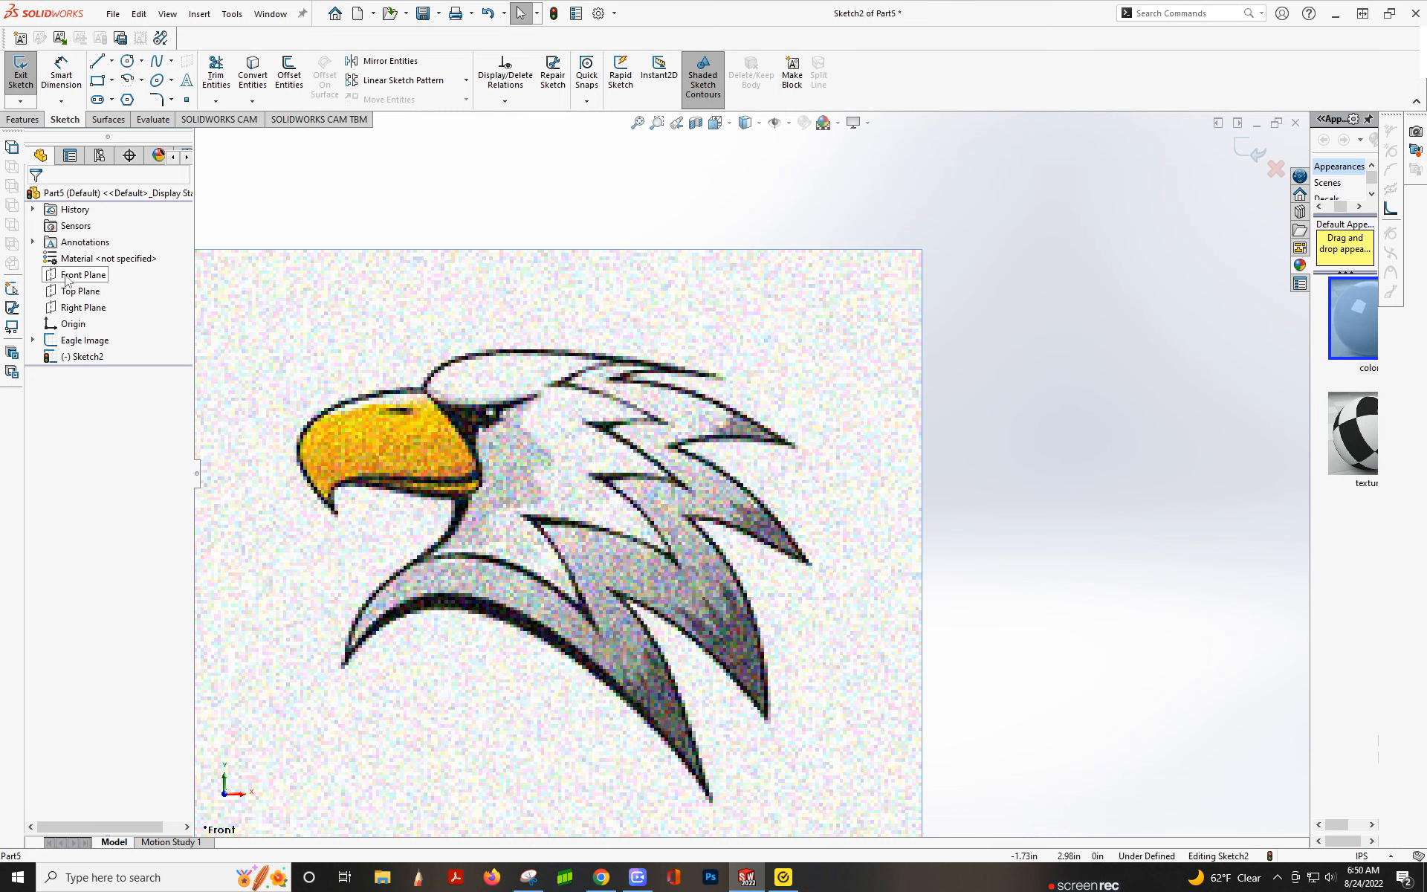
pyautogui.click(156, 63)
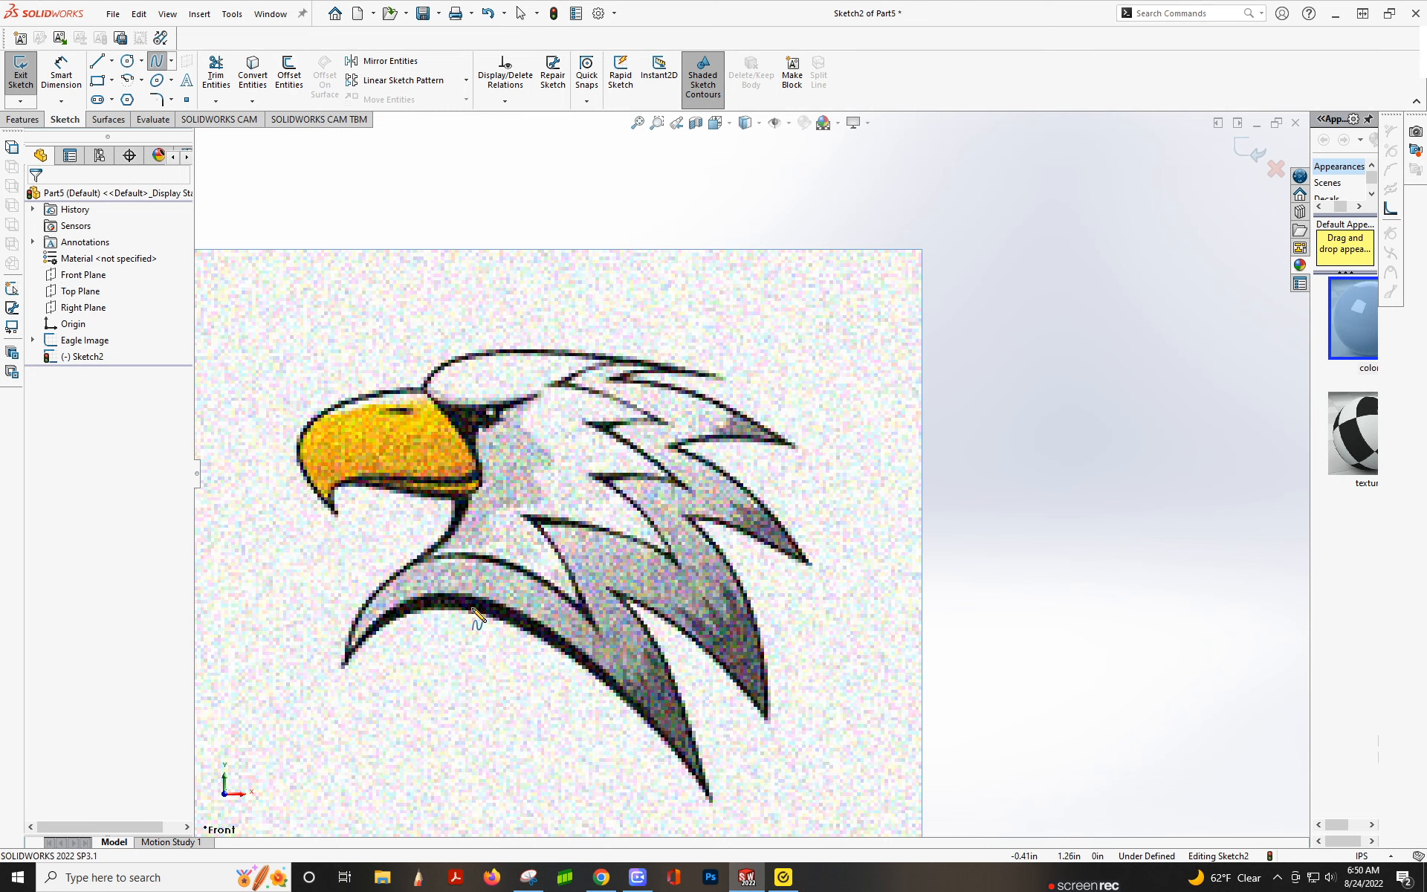
pyautogui.scroll(-4, 431, 606)
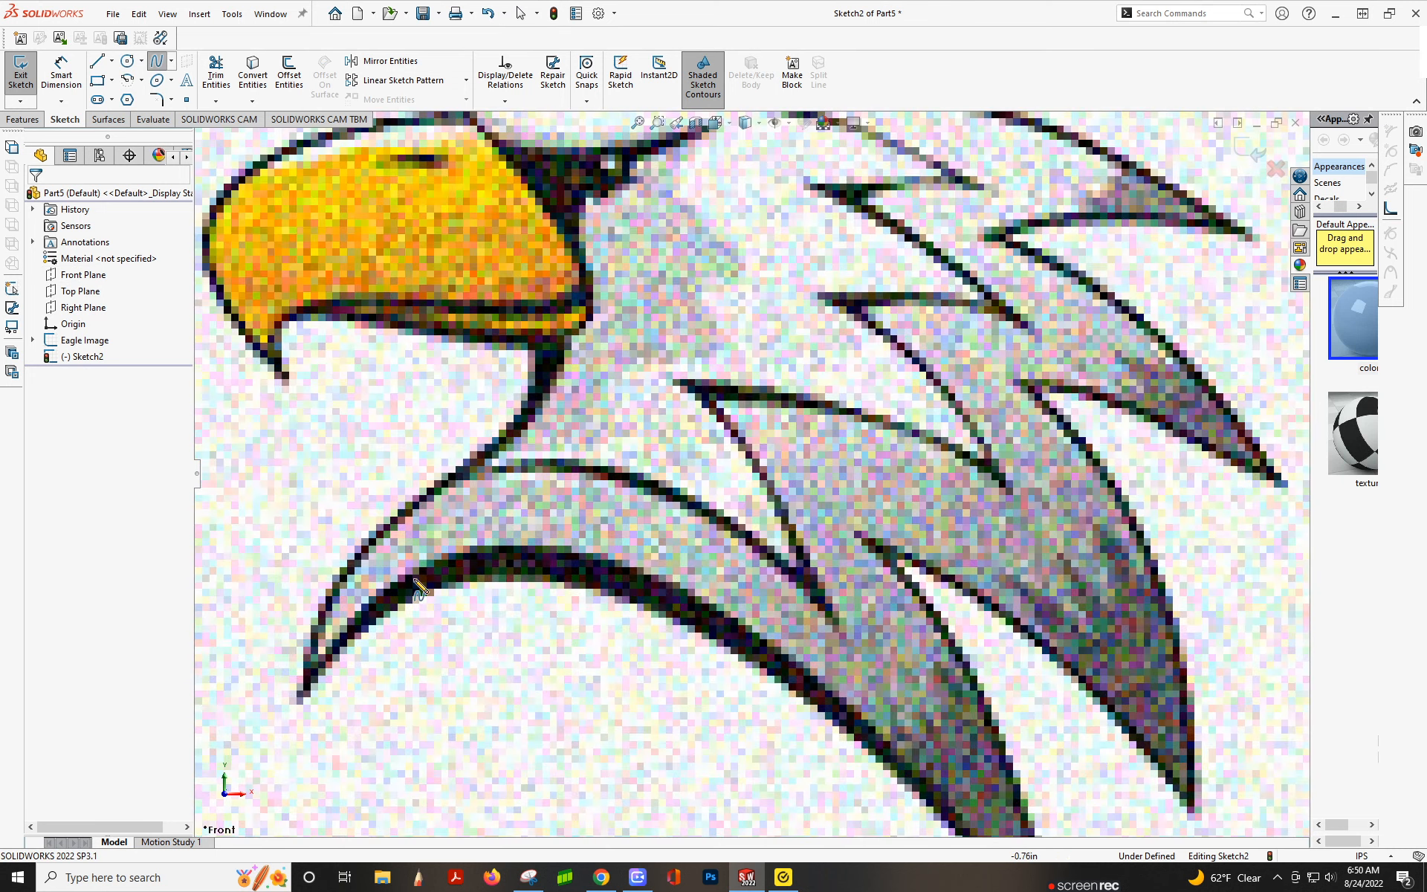
pyautogui.click(309, 693)
pyautogui.click(554, 569)
pyautogui.scroll(4, 717, 624)
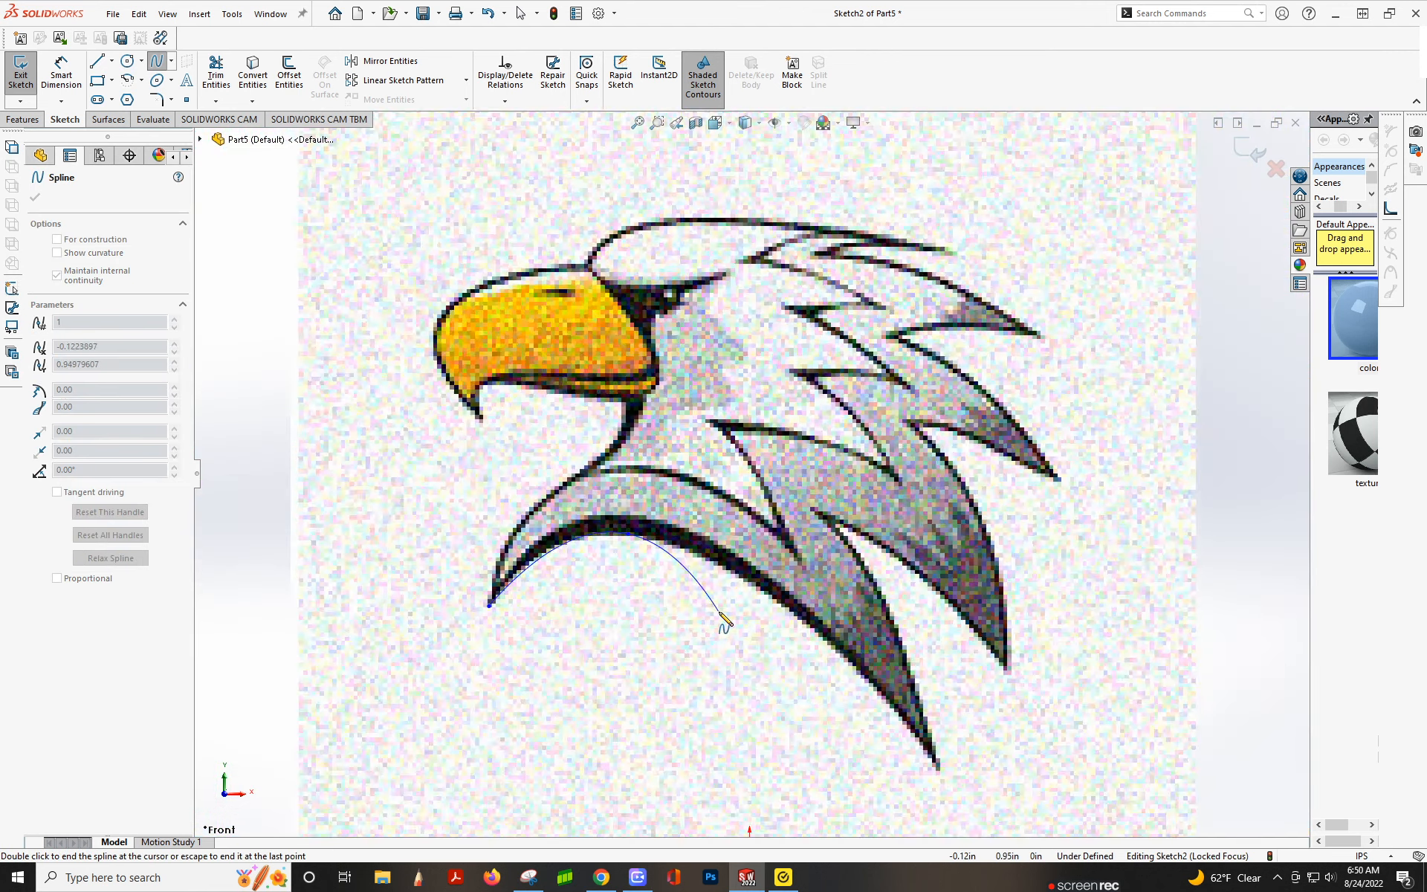
pyautogui.scroll(-5, 717, 624)
pyautogui.doubleClick(957, 745)
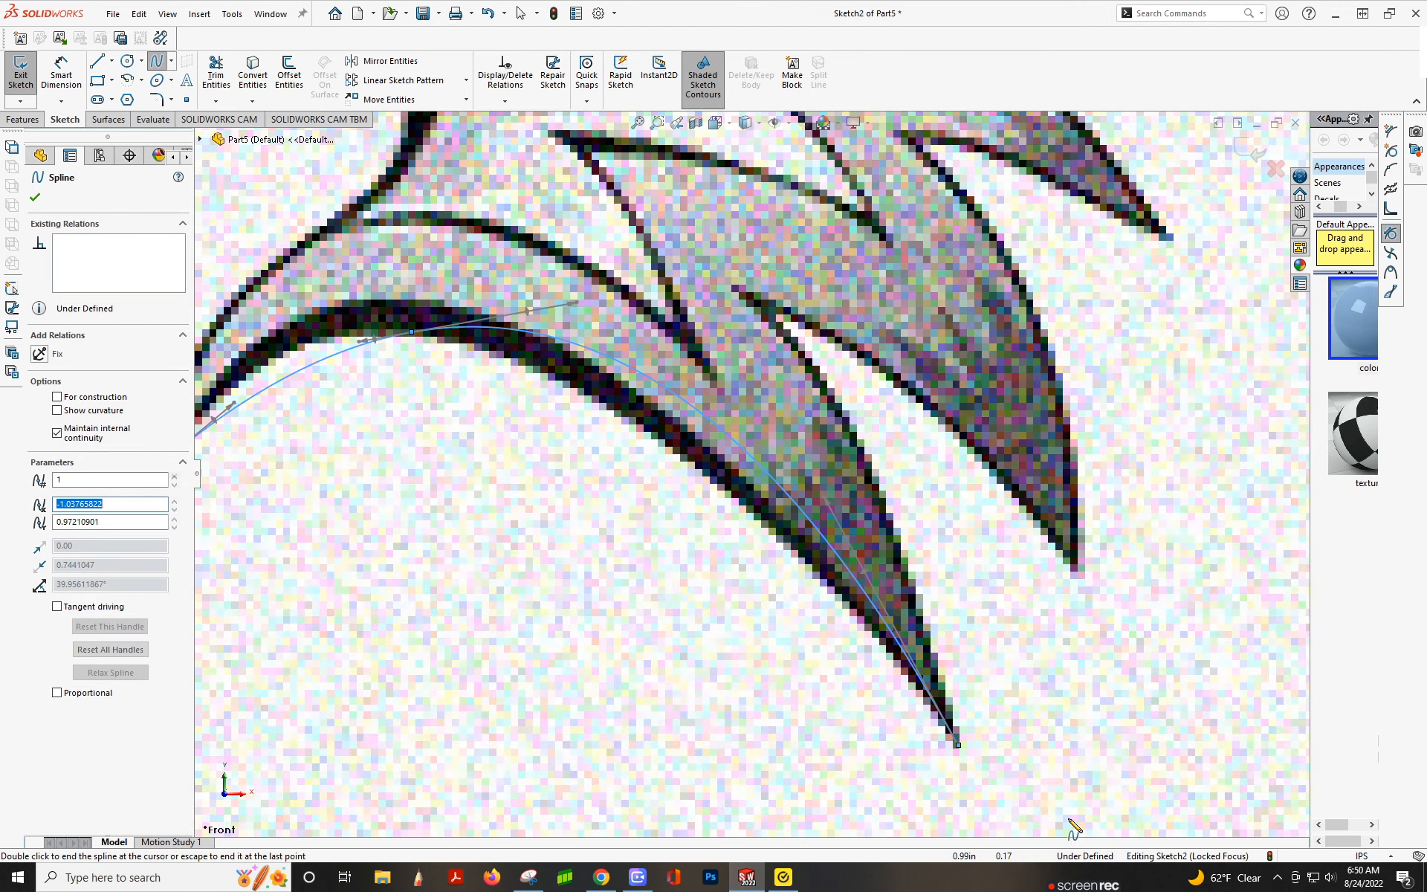
# Draw connected two-point splines from the lowest feather tip to its notch, about 1.14 in, and on to the second feather tip, about 0.99 in
pyautogui.click(958, 745)
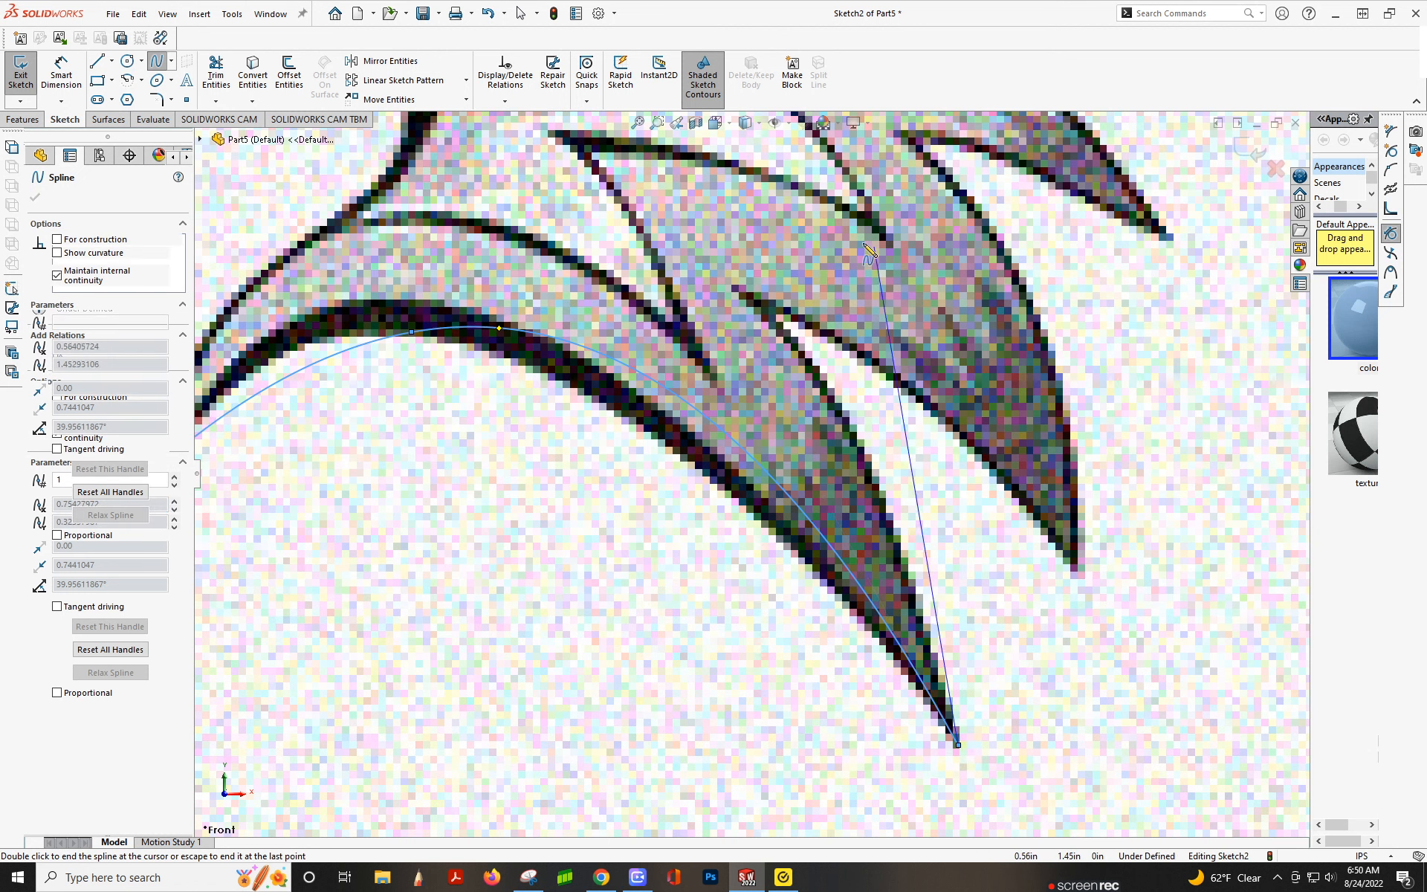
pyautogui.doubleClick(740, 293)
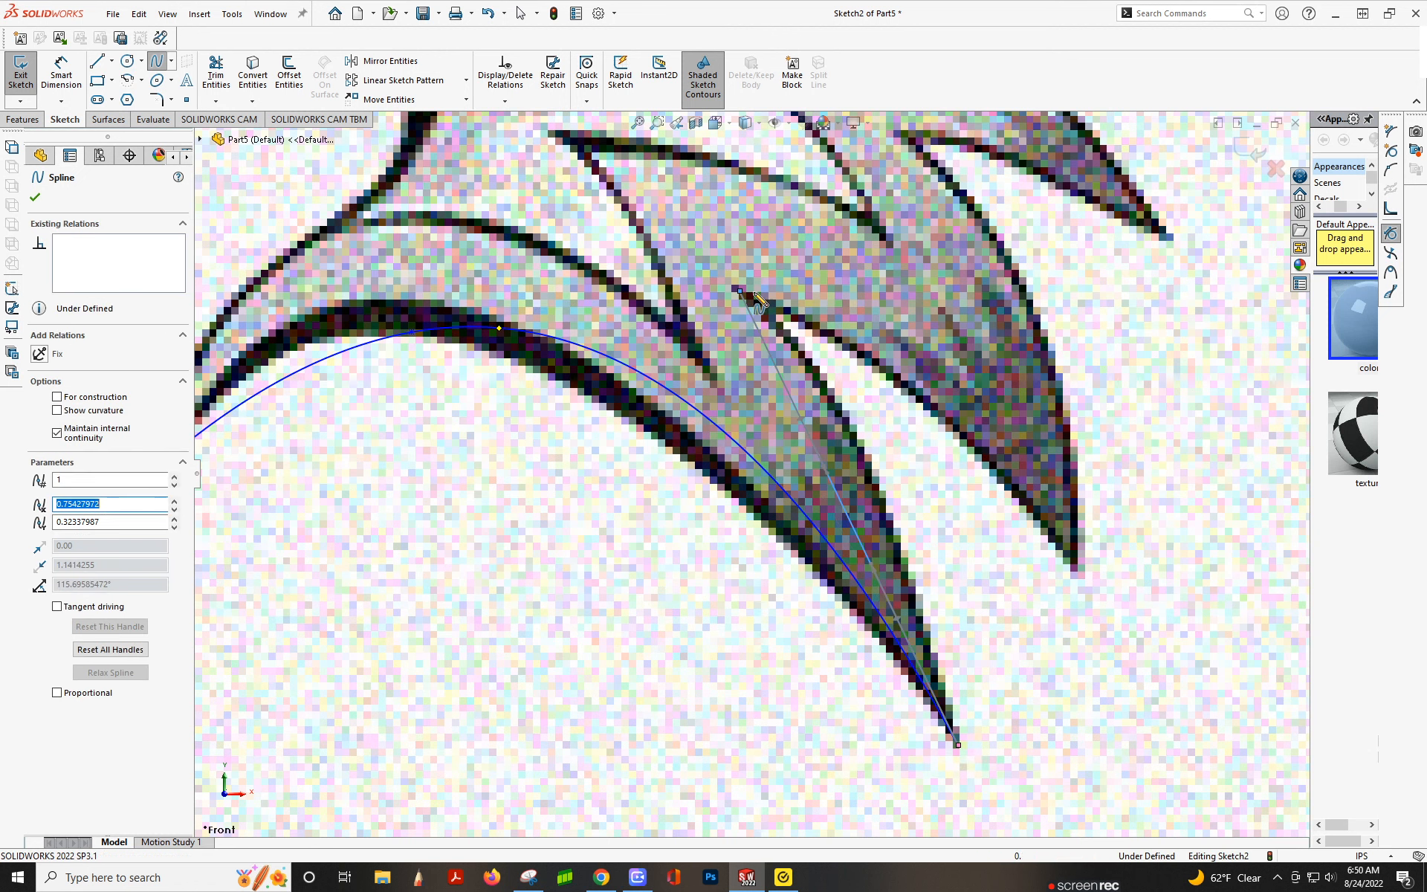
pyautogui.click(740, 291)
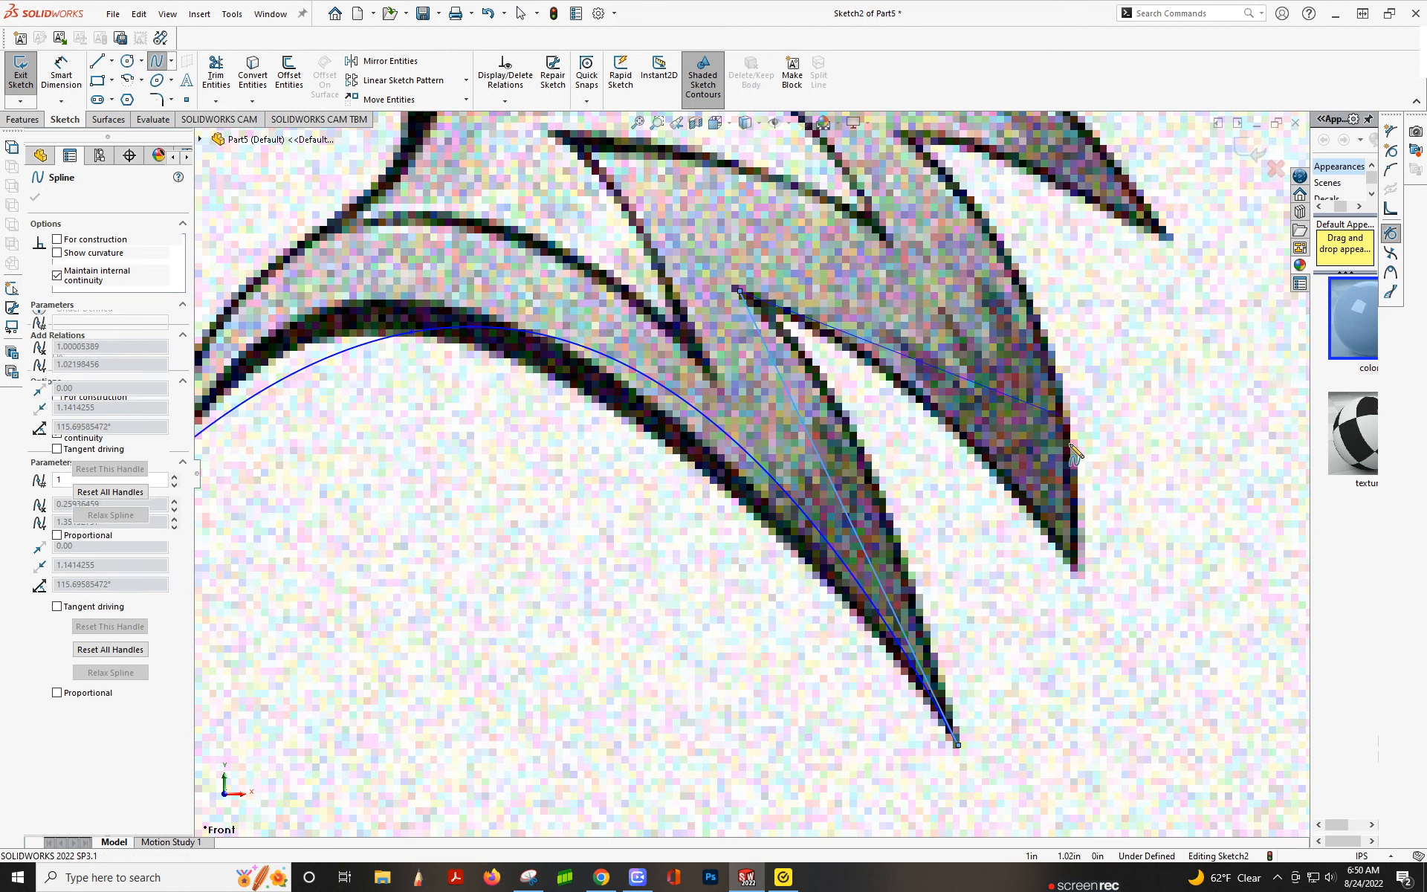
pyautogui.click(1076, 567)
# Draw a spline from the second feather tip up to the notch below the third feather, then end the Spline tool
pyautogui.click(1075, 568)
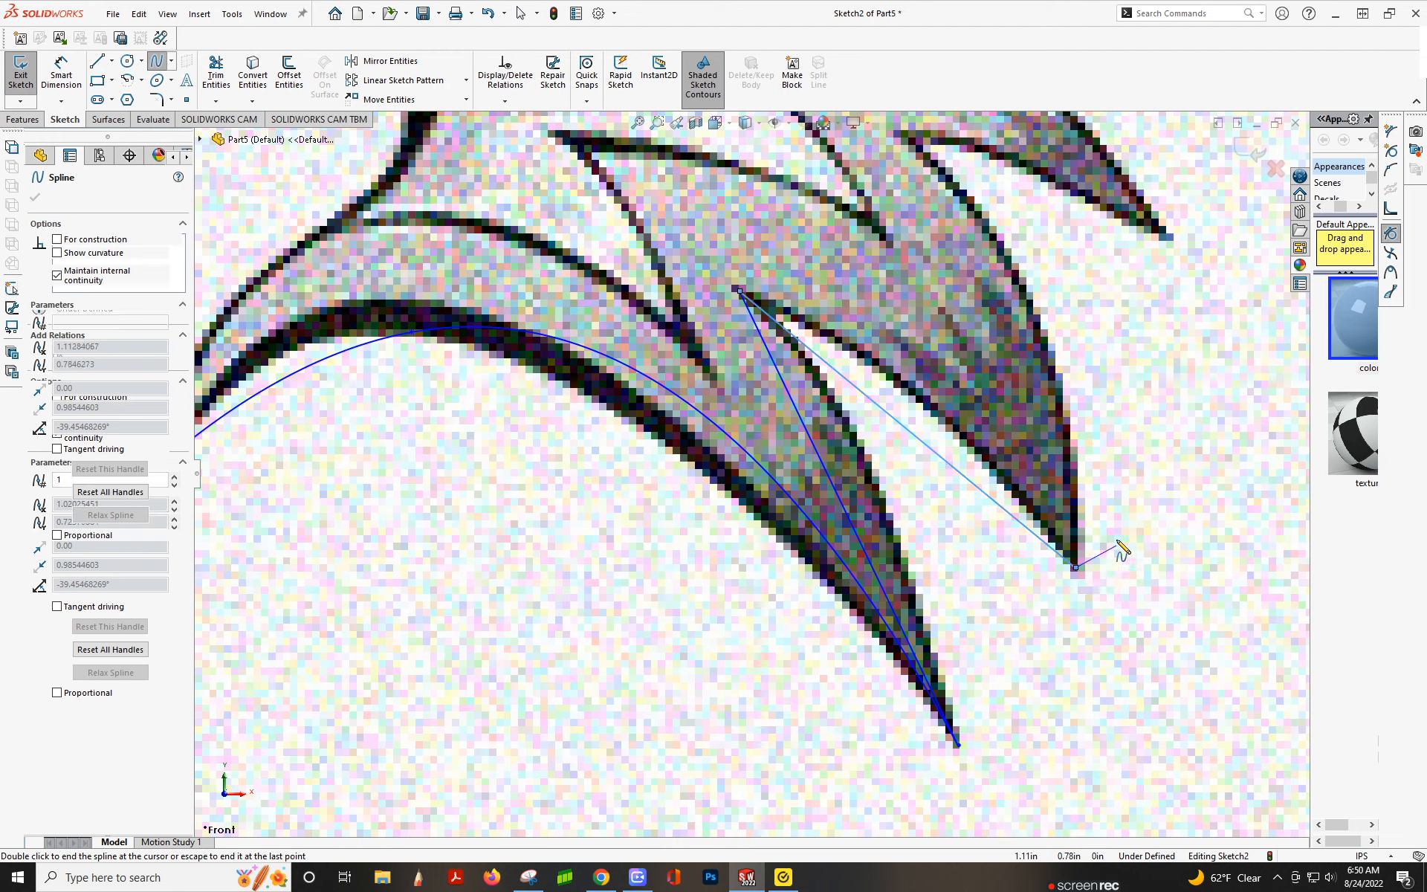
pyautogui.scroll(3, 1115, 545)
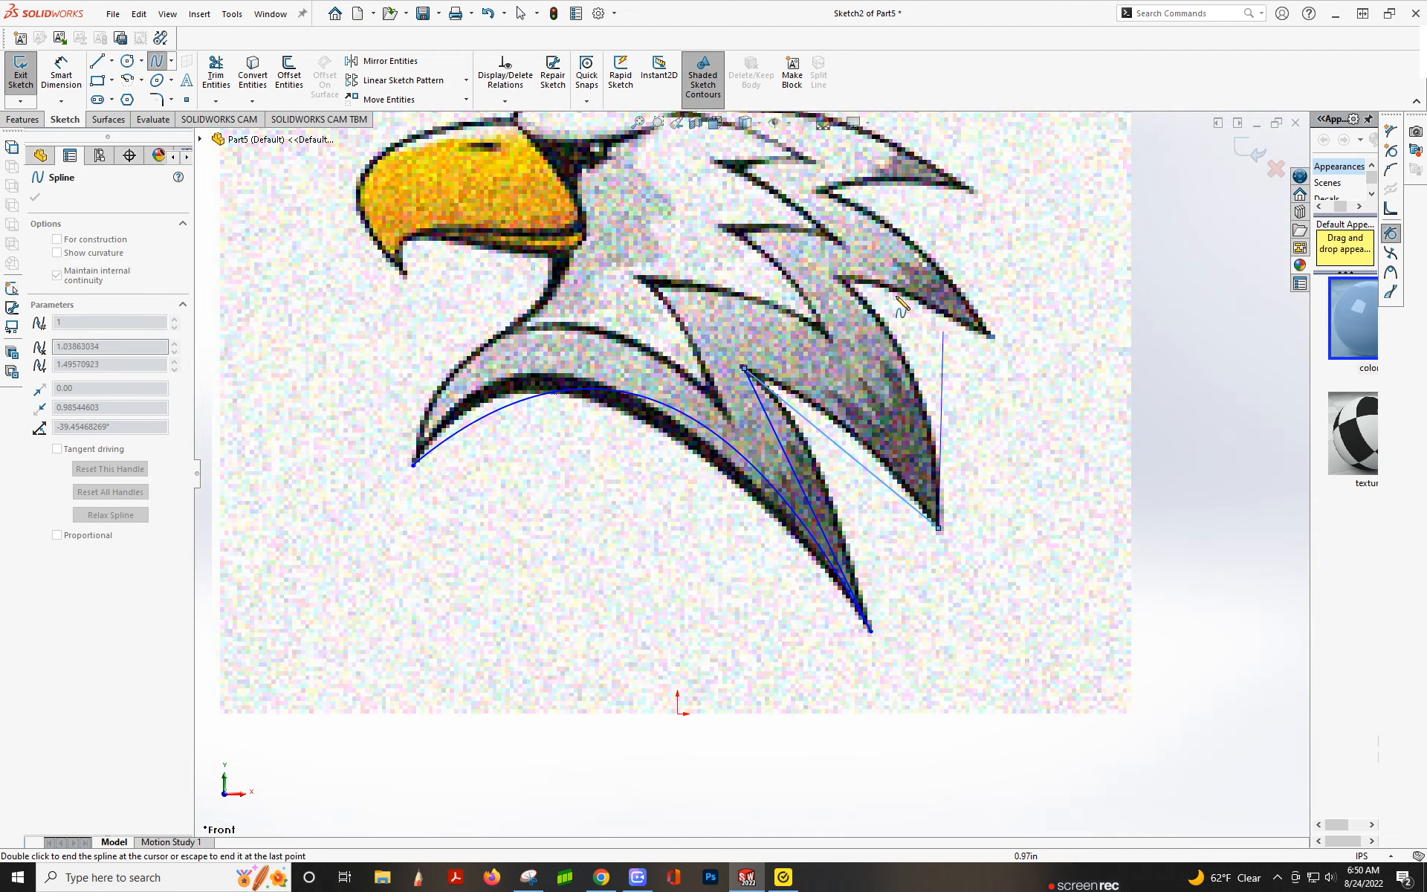
pyautogui.doubleClick(842, 284)
pyautogui.scroll(-6, 843, 286)
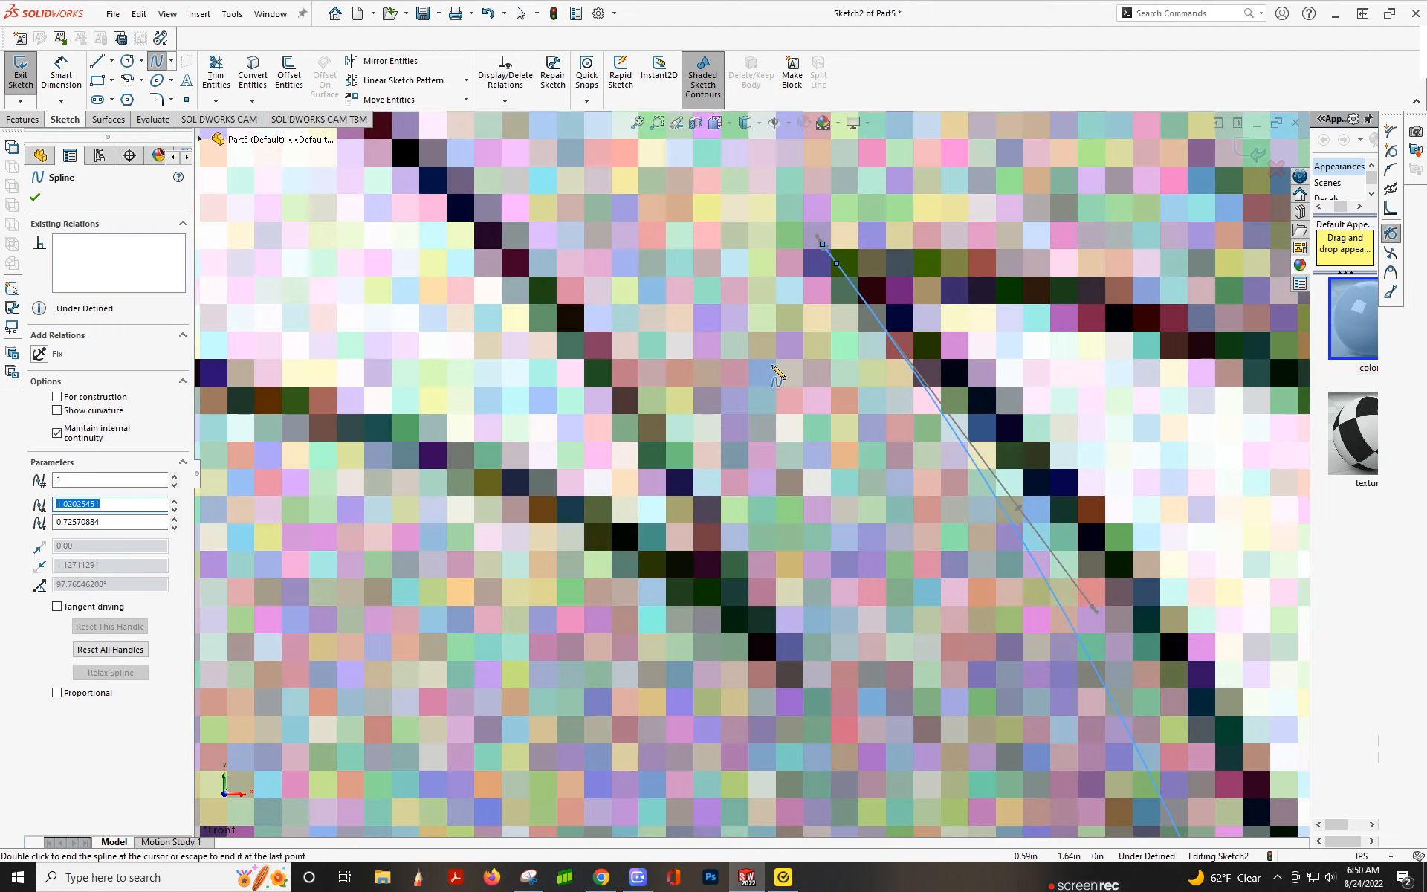
pyautogui.press('Escape')
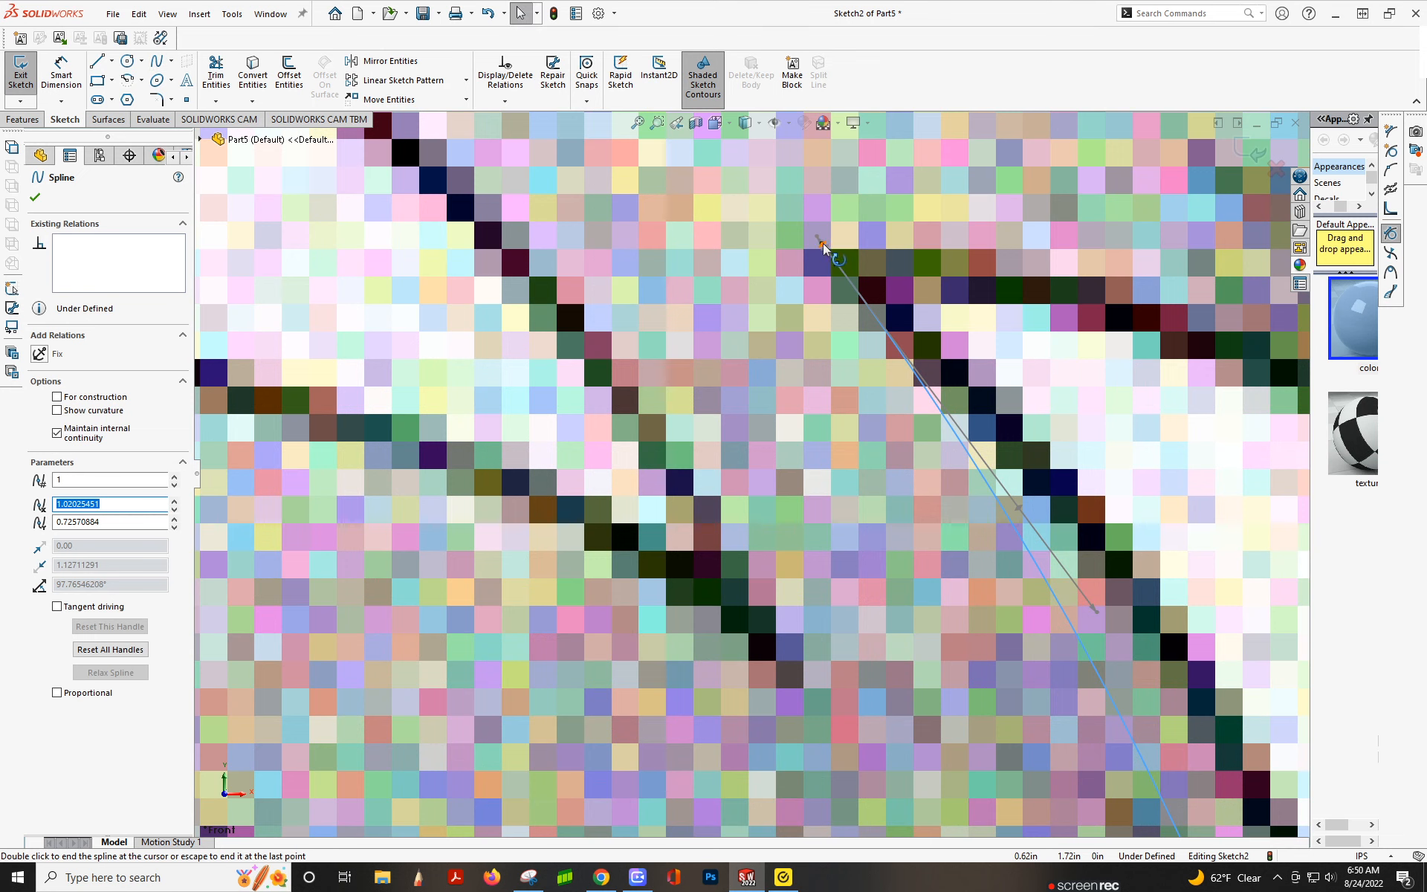
# Delete the extra spline point near the upper end of the second feather's outer spline
pyautogui.click(822, 243)
pyautogui.click(983, 400)
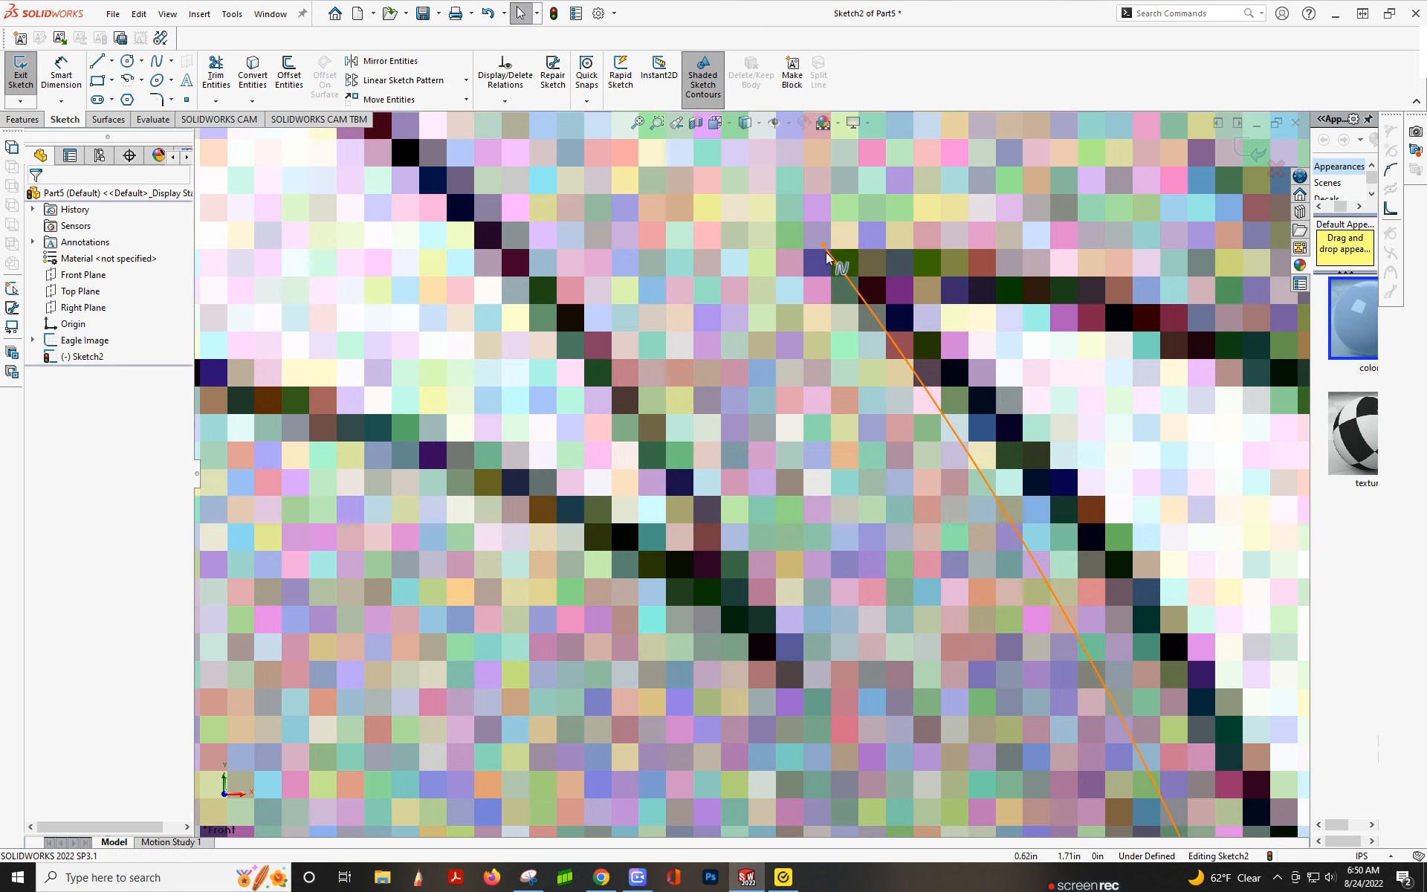
pyautogui.click(823, 243)
pyautogui.press('Delete')
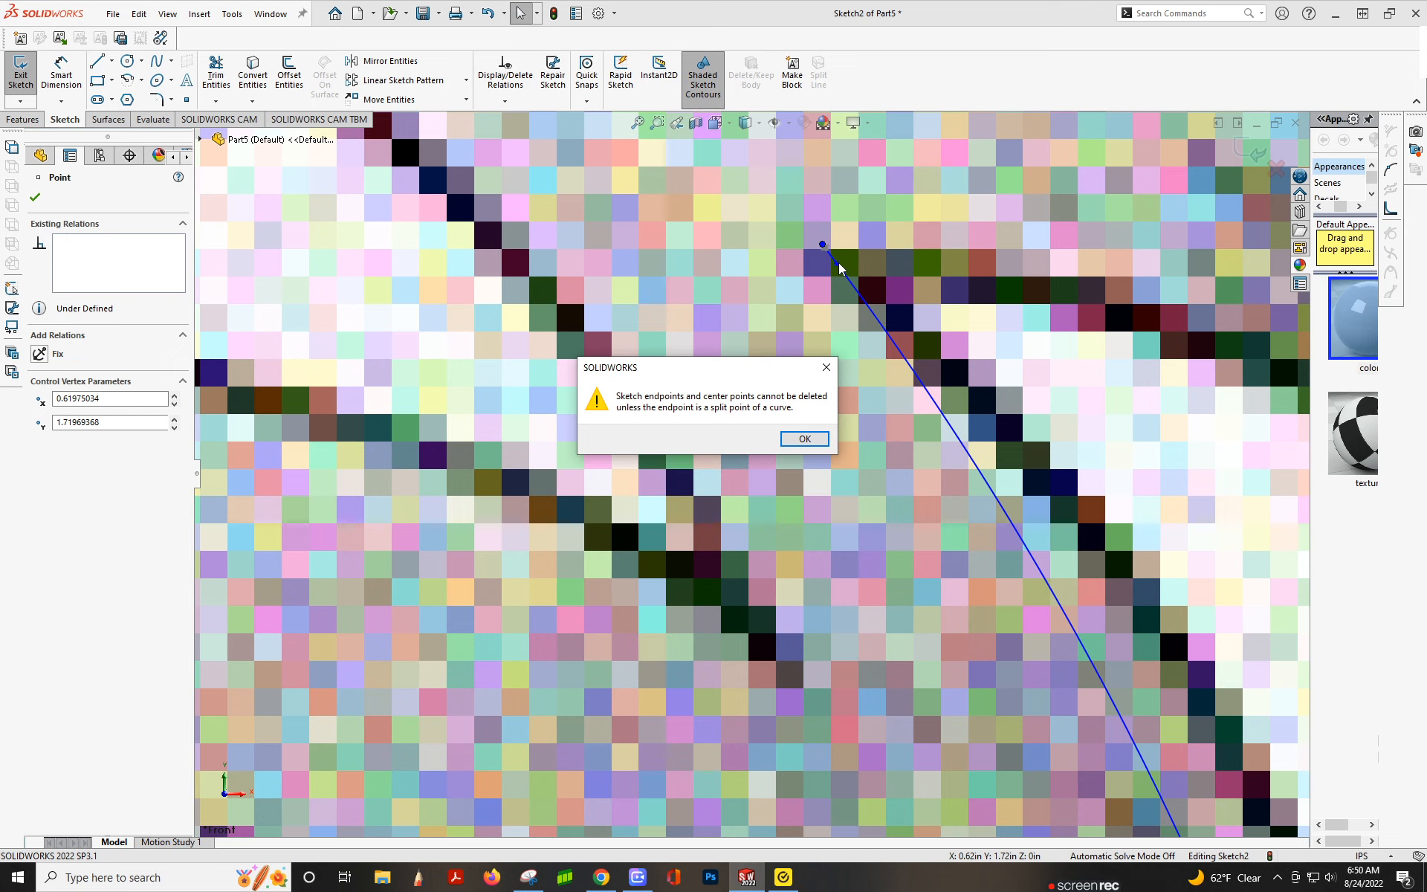
pyautogui.click(810, 440)
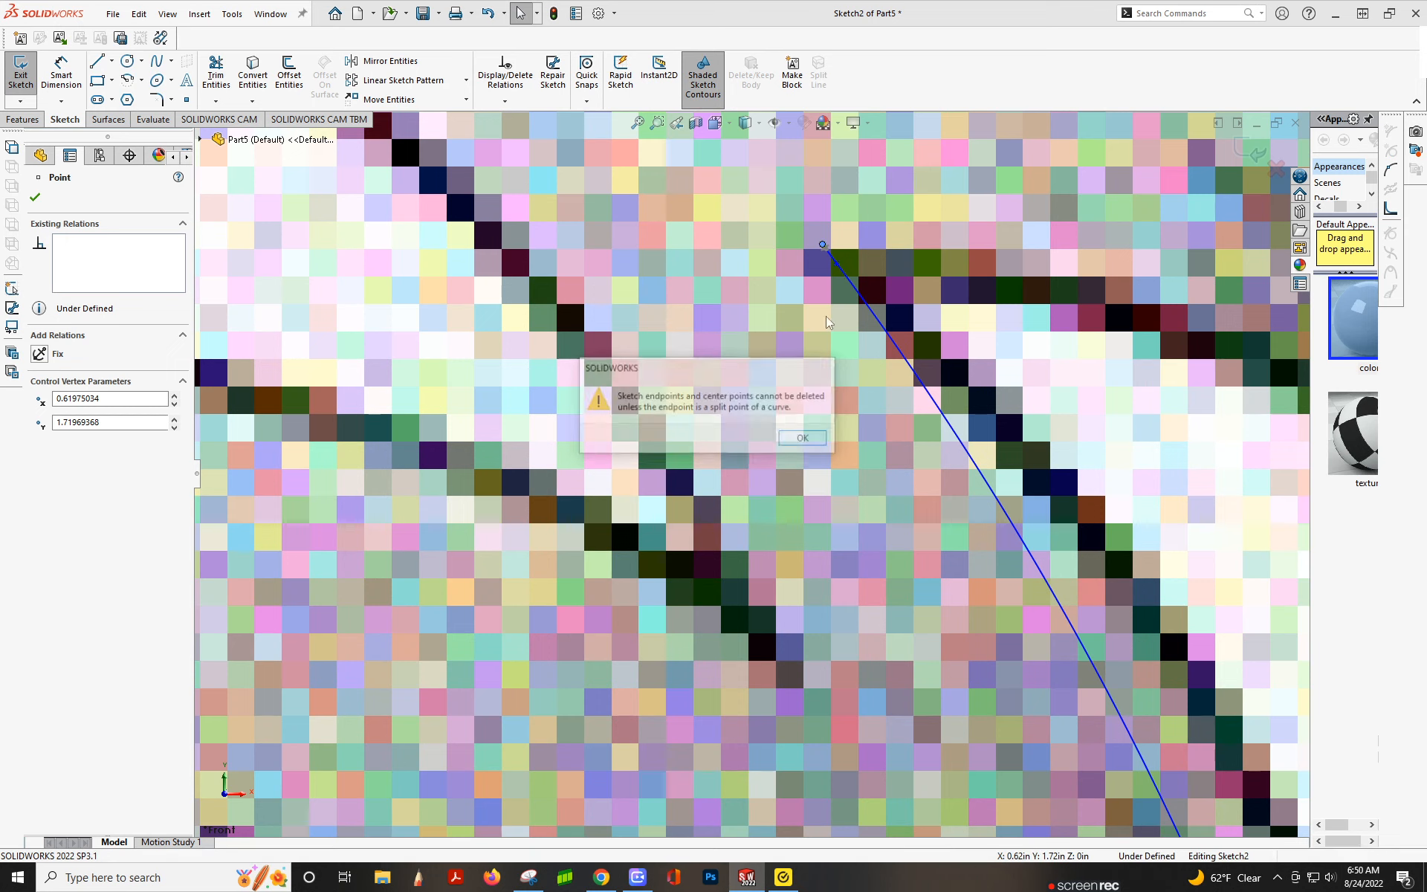
pyautogui.click(827, 259)
pyautogui.press('Delete')
pyautogui.scroll(3, 827, 258)
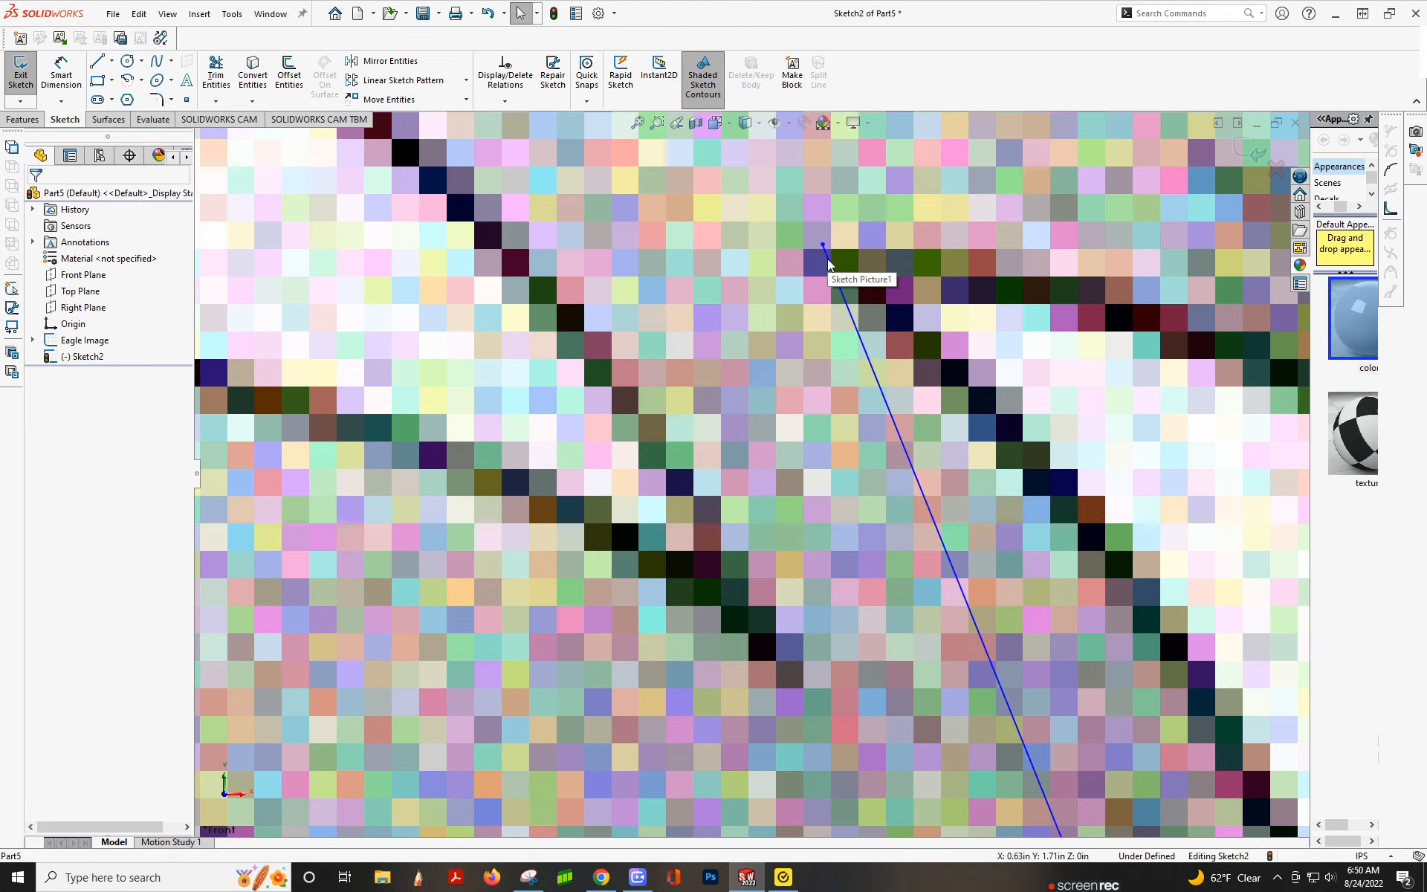
pyautogui.scroll(5, 930, 179)
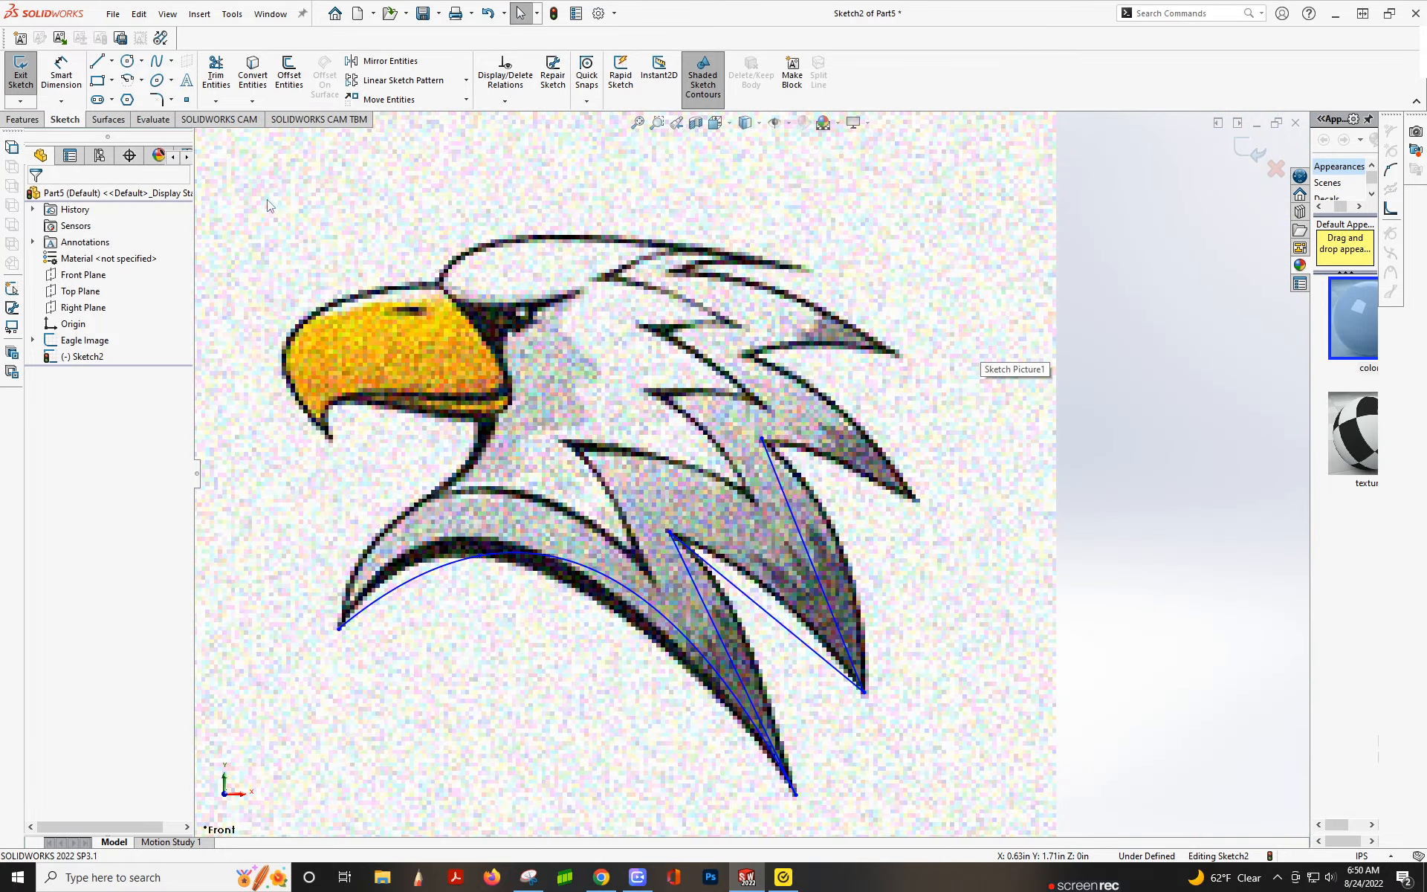
# Chain two-point splines from the notch to the third feather tip, the next notch and the fourth tip, about 0.64, 0.86 and 0.57 in long
pyautogui.click(153, 63)
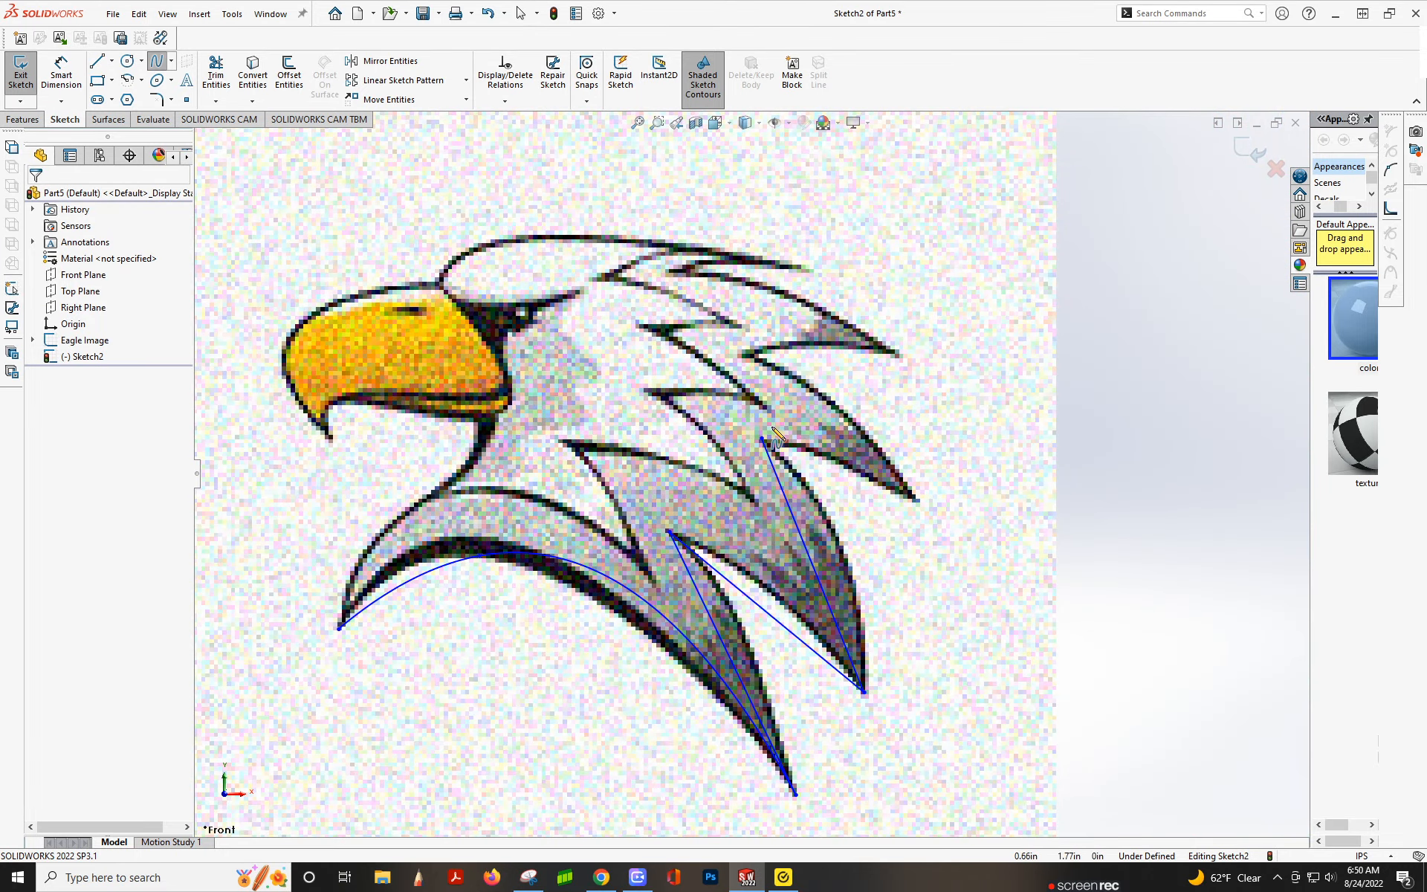
pyautogui.scroll(-3, 884, 516)
pyautogui.click(671, 385)
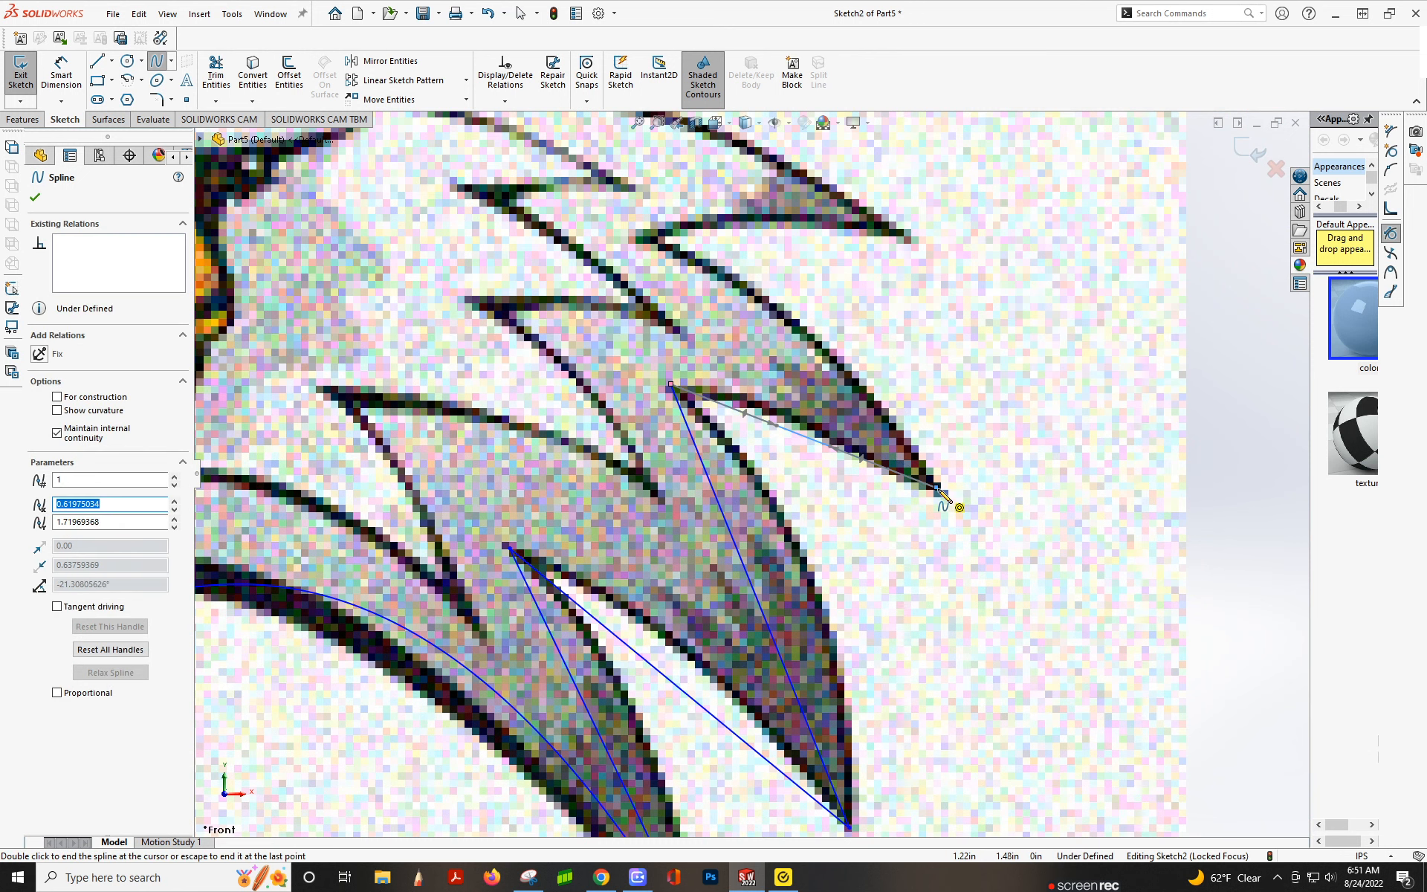
pyautogui.click(937, 488)
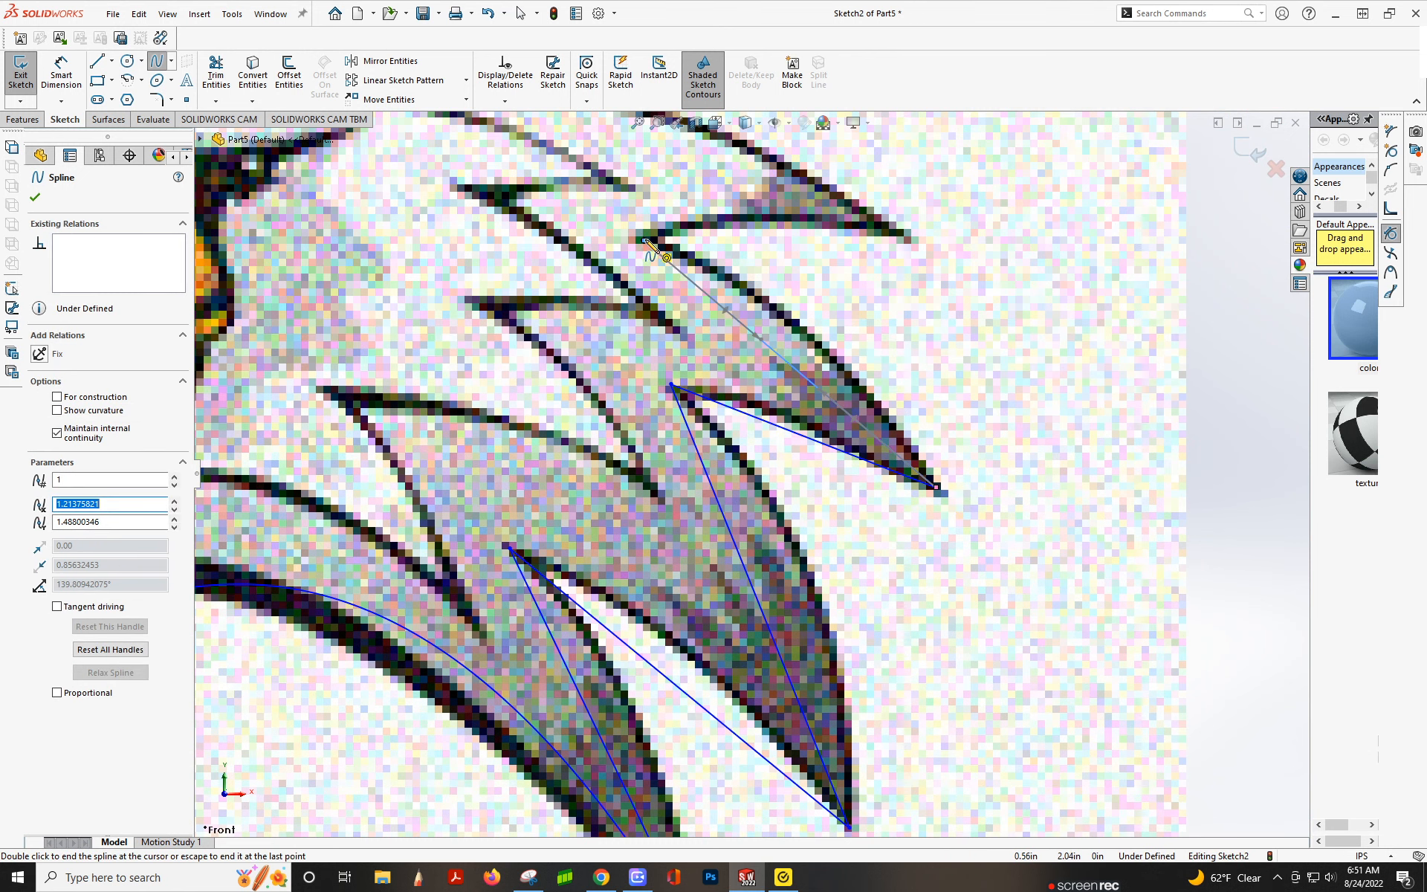
pyautogui.click(645, 240)
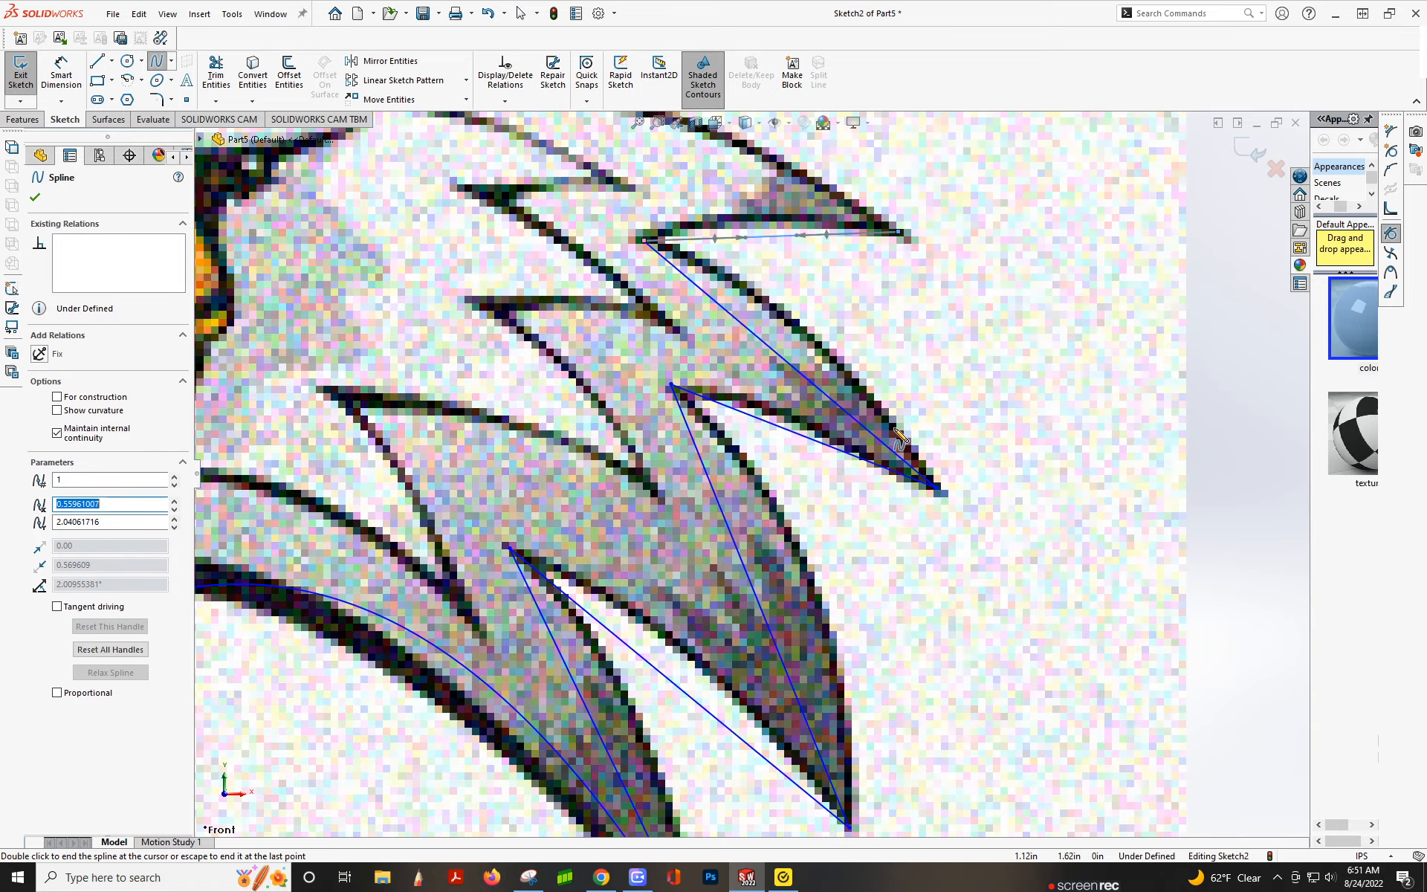
# Continue with two-point splines from the fourth feather tip to the upper notch, about 0.91 in, and to the topmost feather tip, about 0.48 in
pyautogui.scroll(3, 598, 298)
pyautogui.scroll(-2, 598, 297)
pyautogui.click(1198, 577)
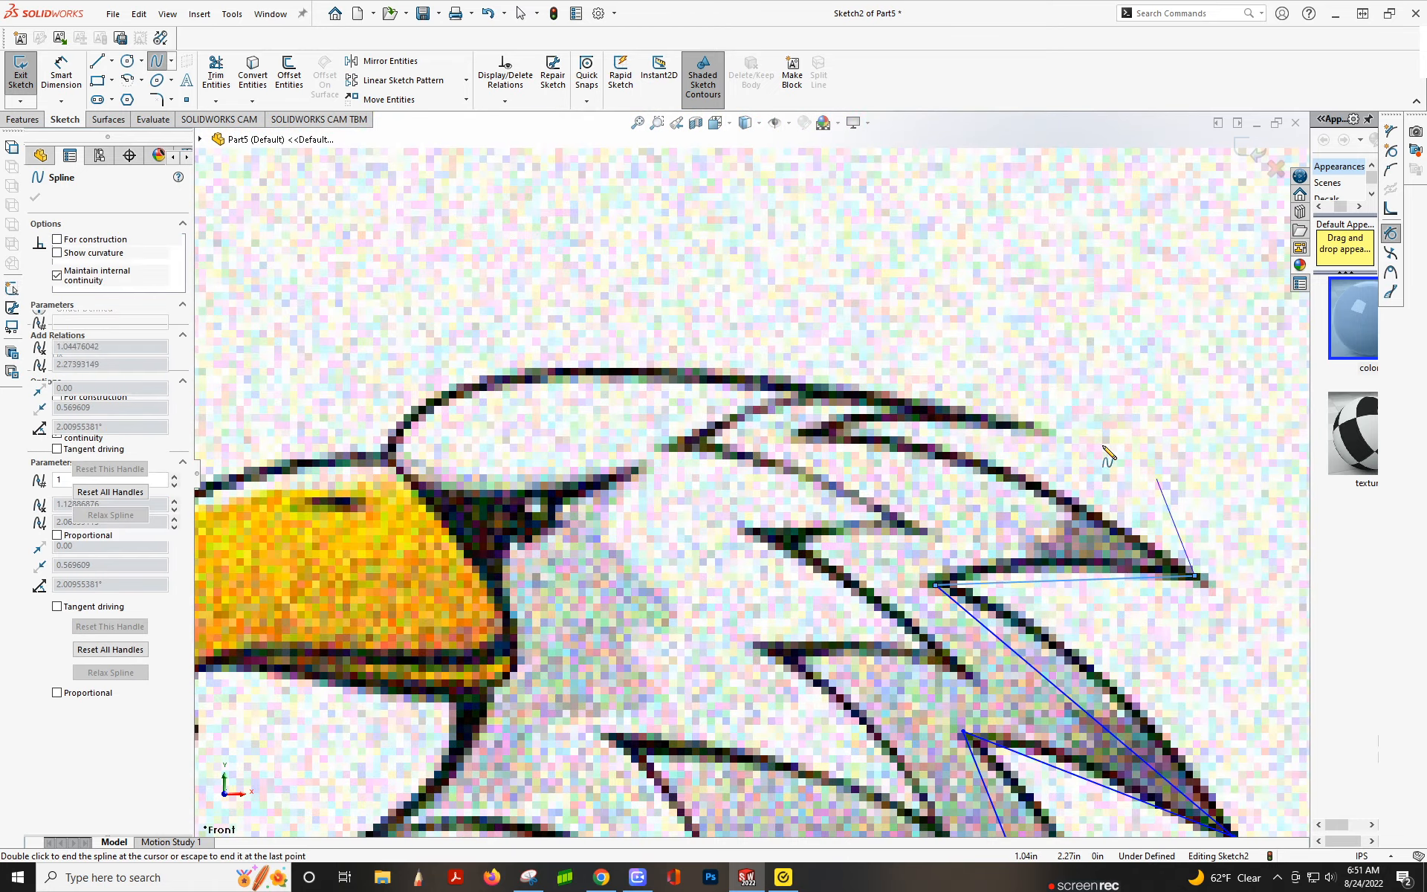
pyautogui.doubleClick(810, 439)
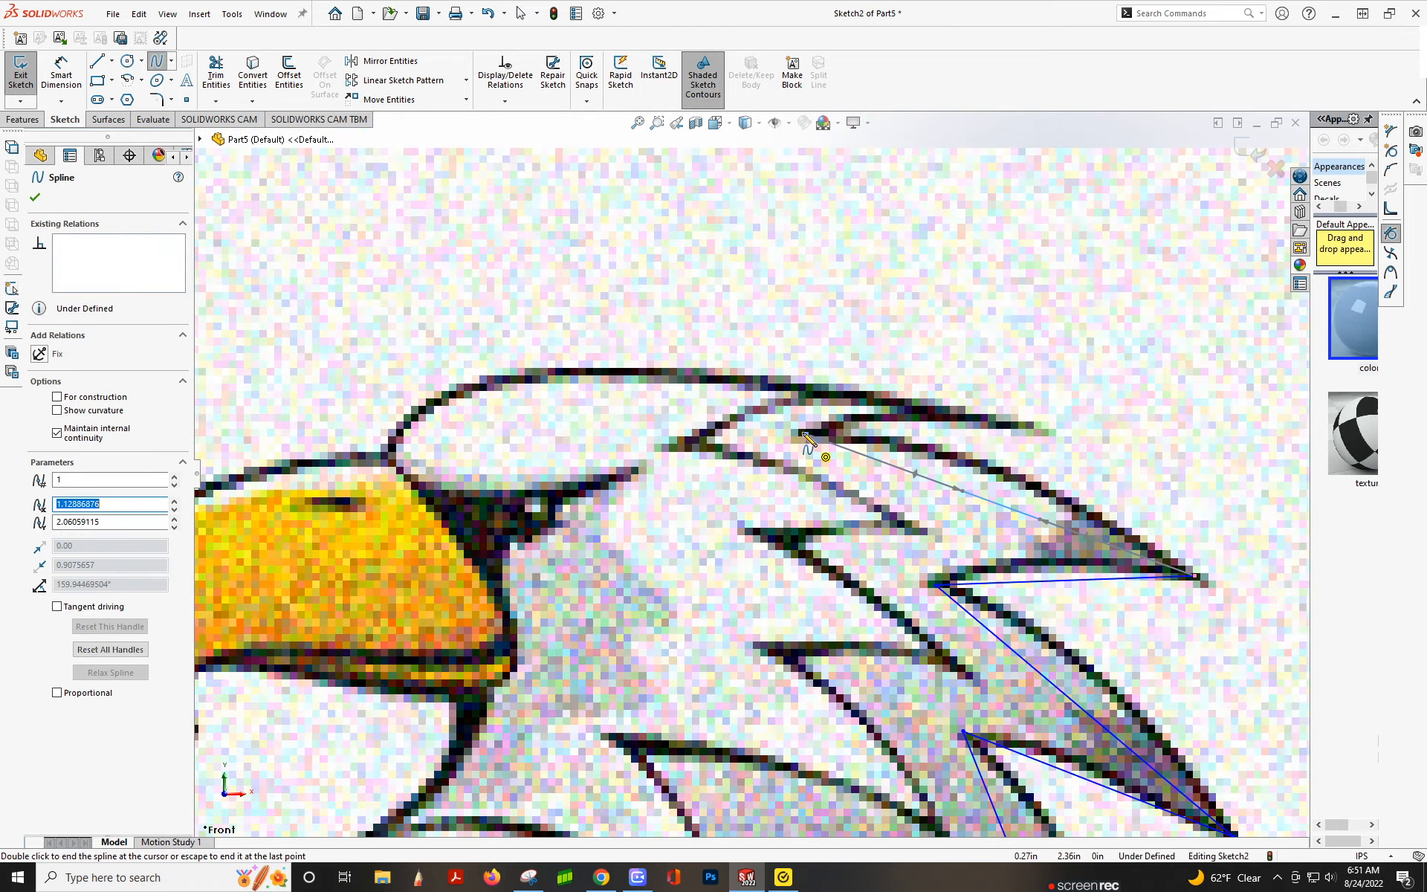
pyautogui.click(809, 439)
pyautogui.click(1024, 425)
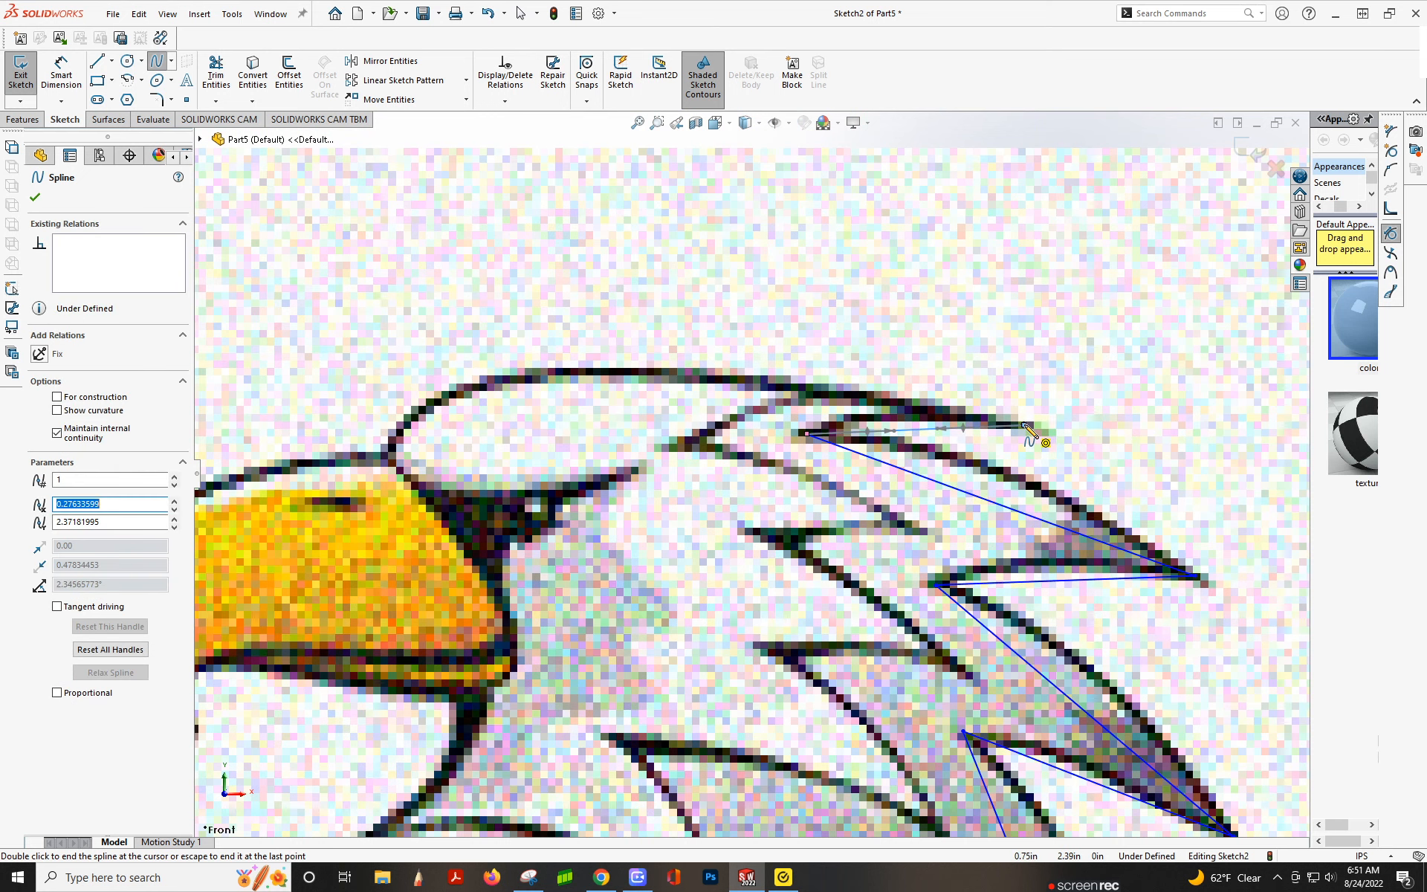
# Trace the top of the head with a three-point spline from the topmost feather tip over the crown to the beak's upper corner
pyautogui.click(549, 379)
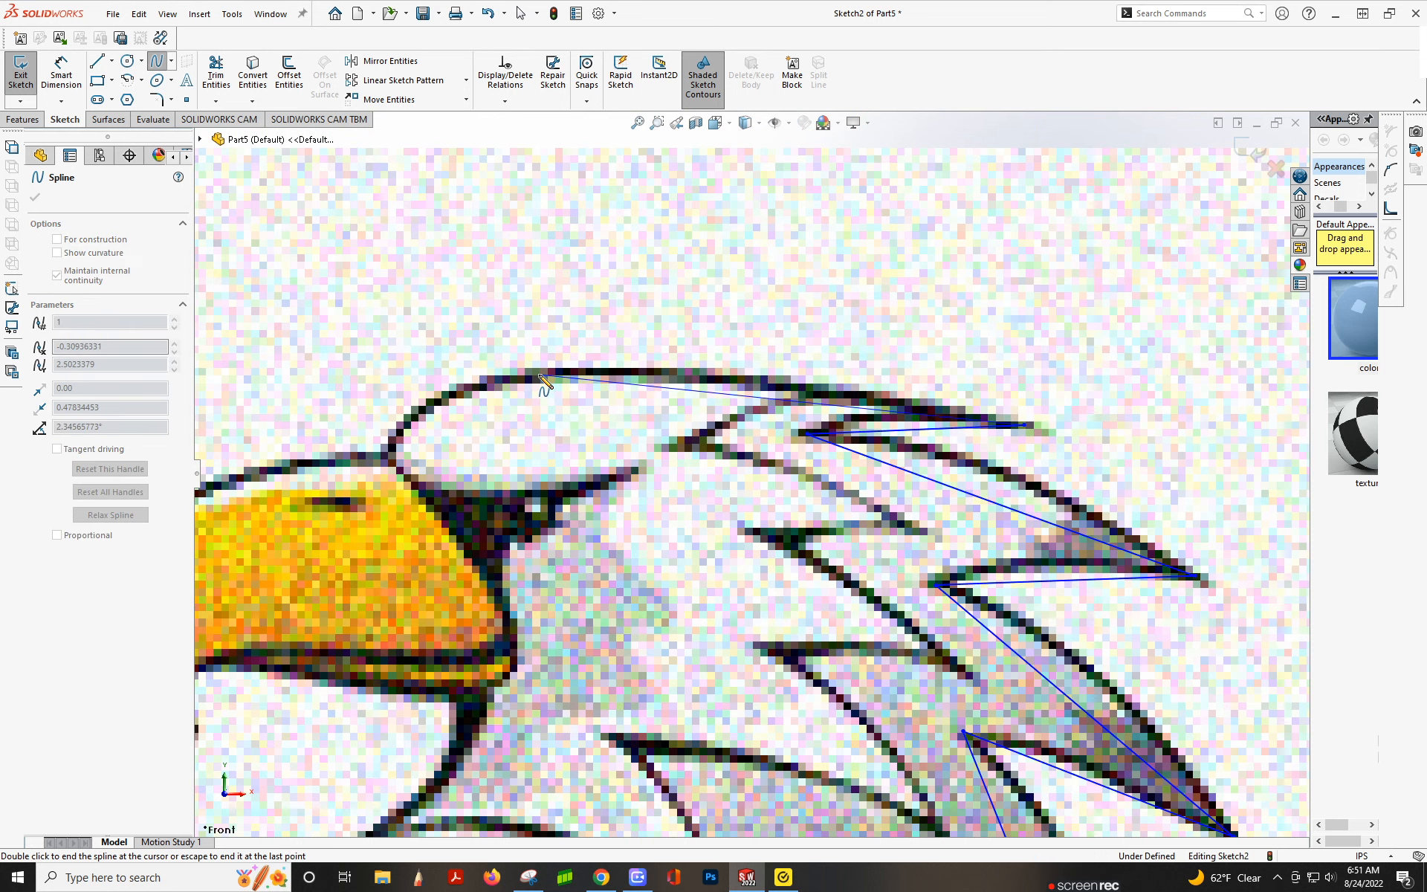
pyautogui.doubleClick(384, 456)
pyautogui.scroll(3, 394, 464)
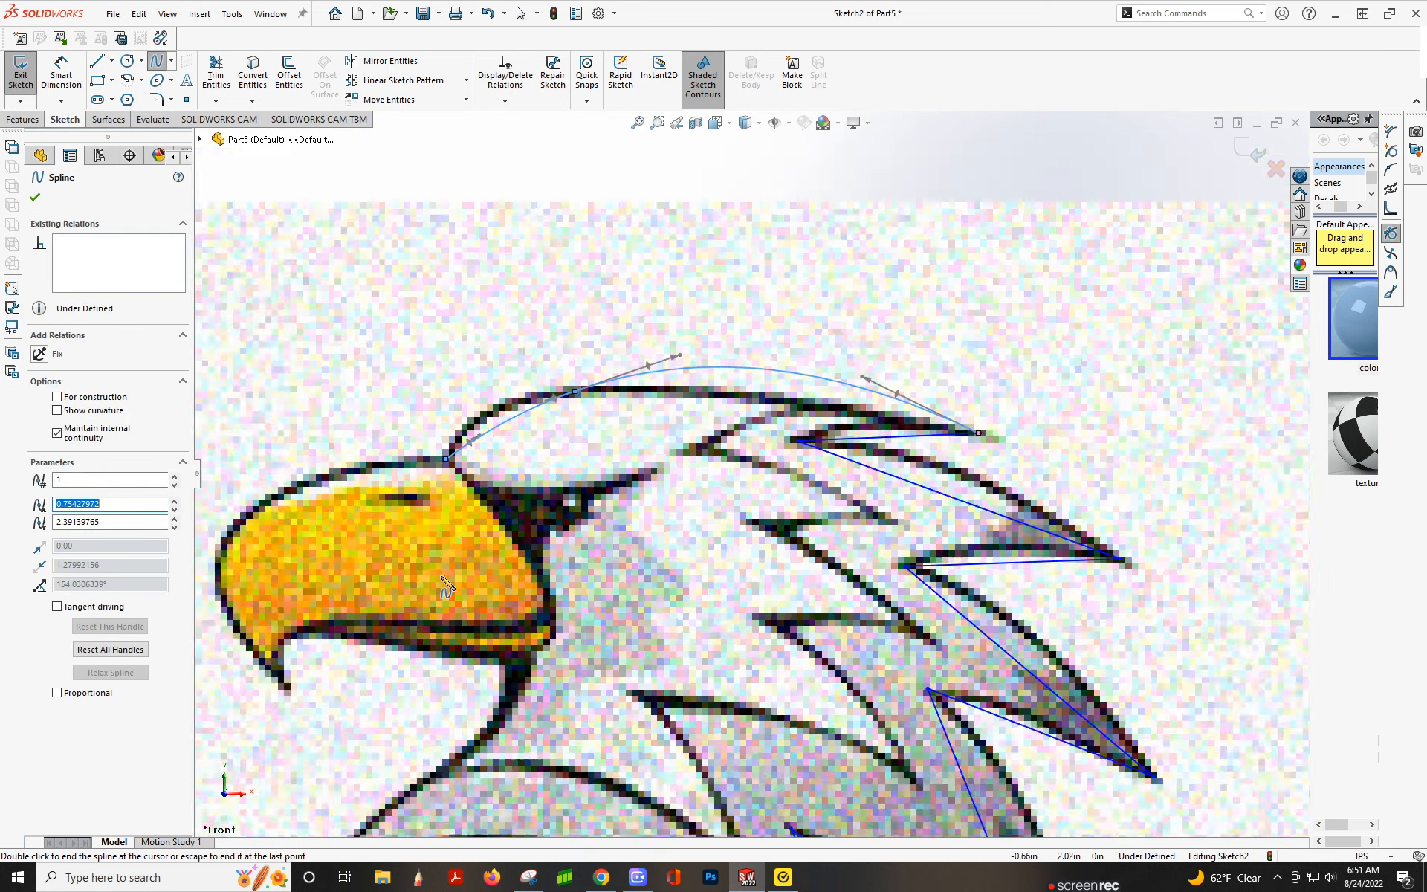
# Trace the beak's outer edge with a three-point spline from its upper corner around the front to the hooked tip
pyautogui.scroll(-3, 451, 505)
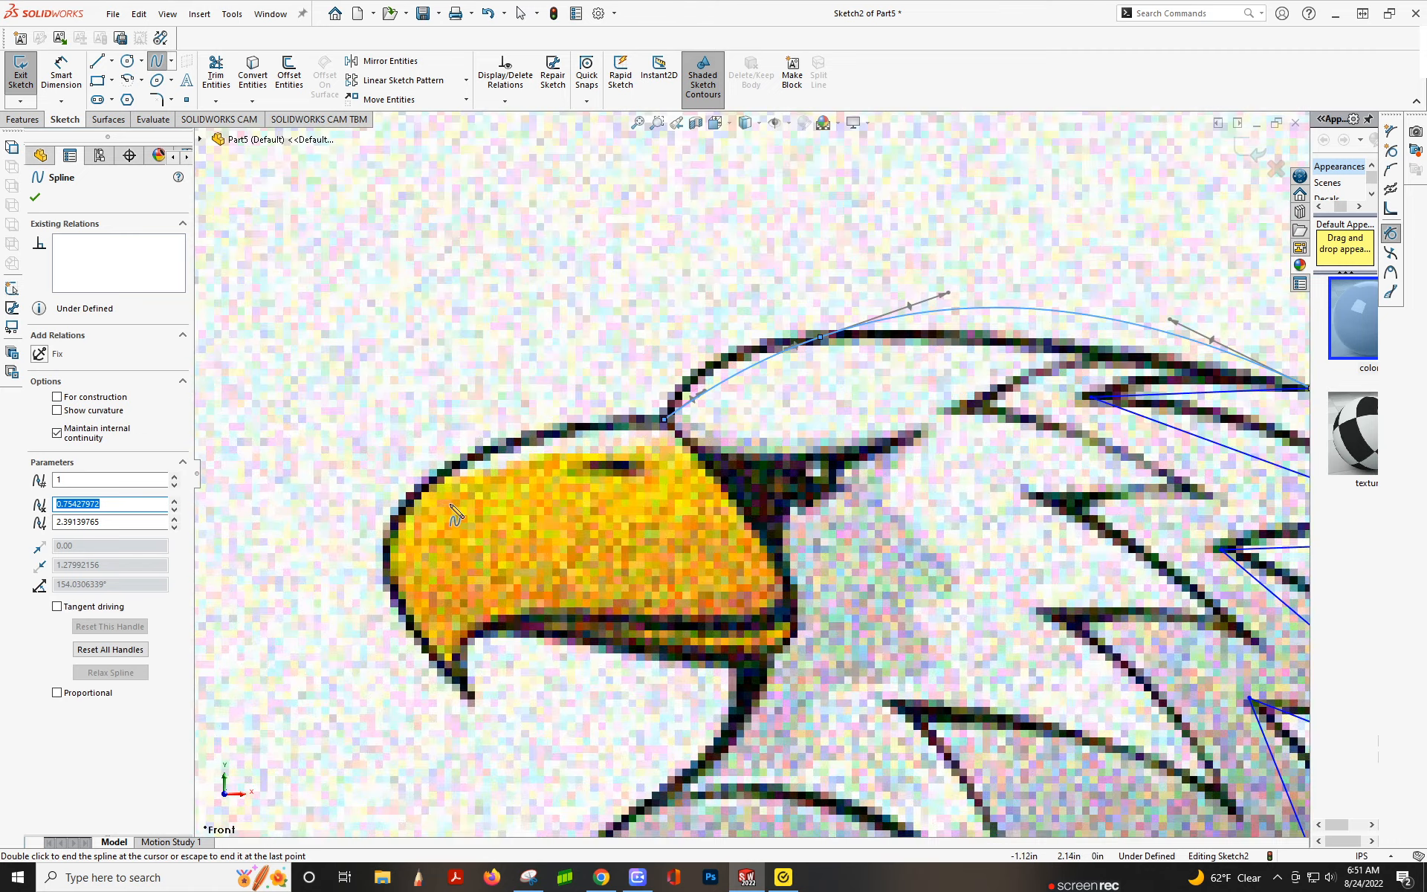
pyautogui.click(665, 421)
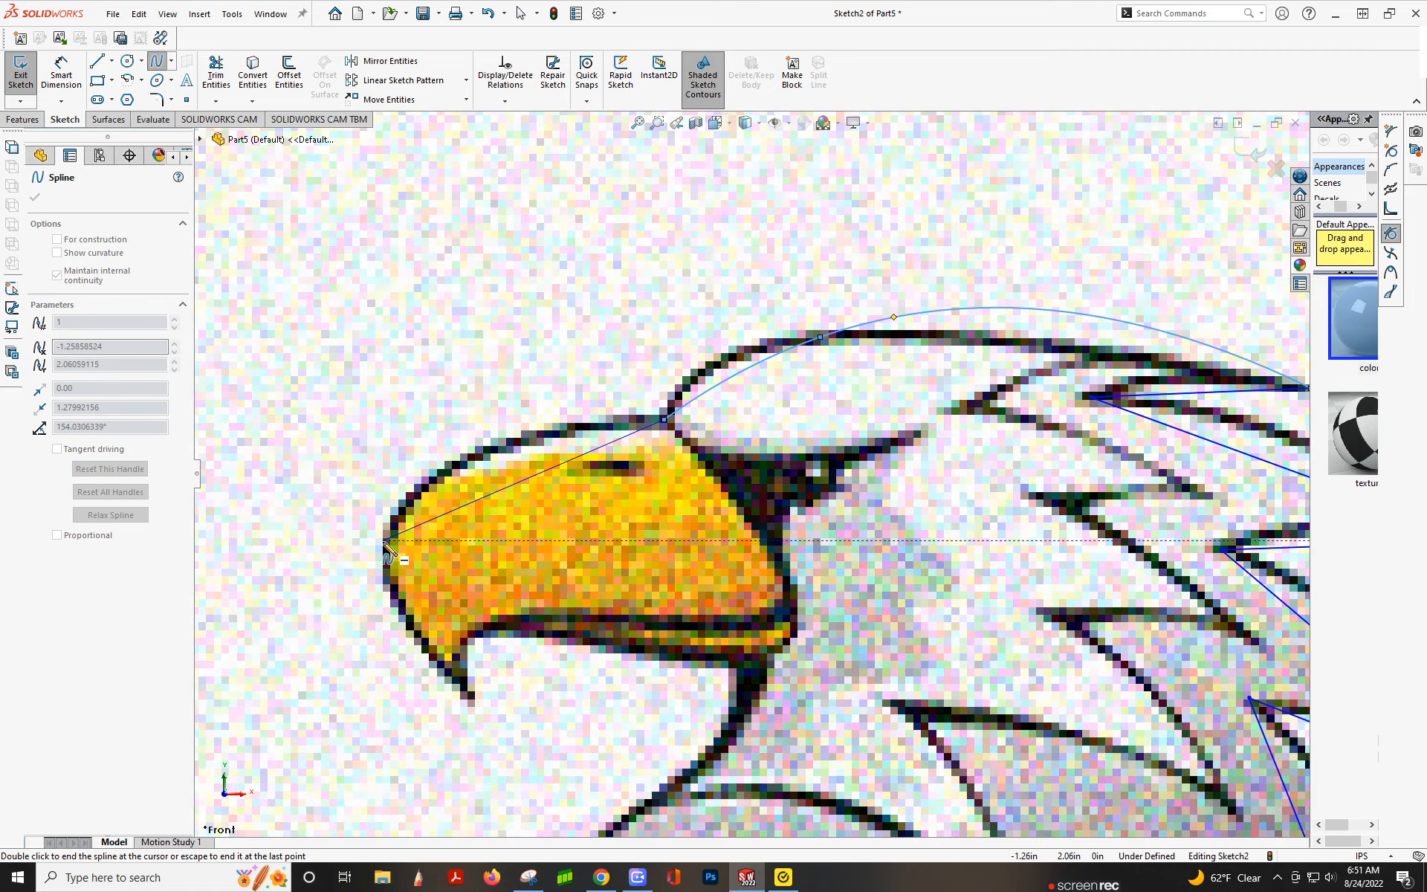
pyautogui.click(385, 542)
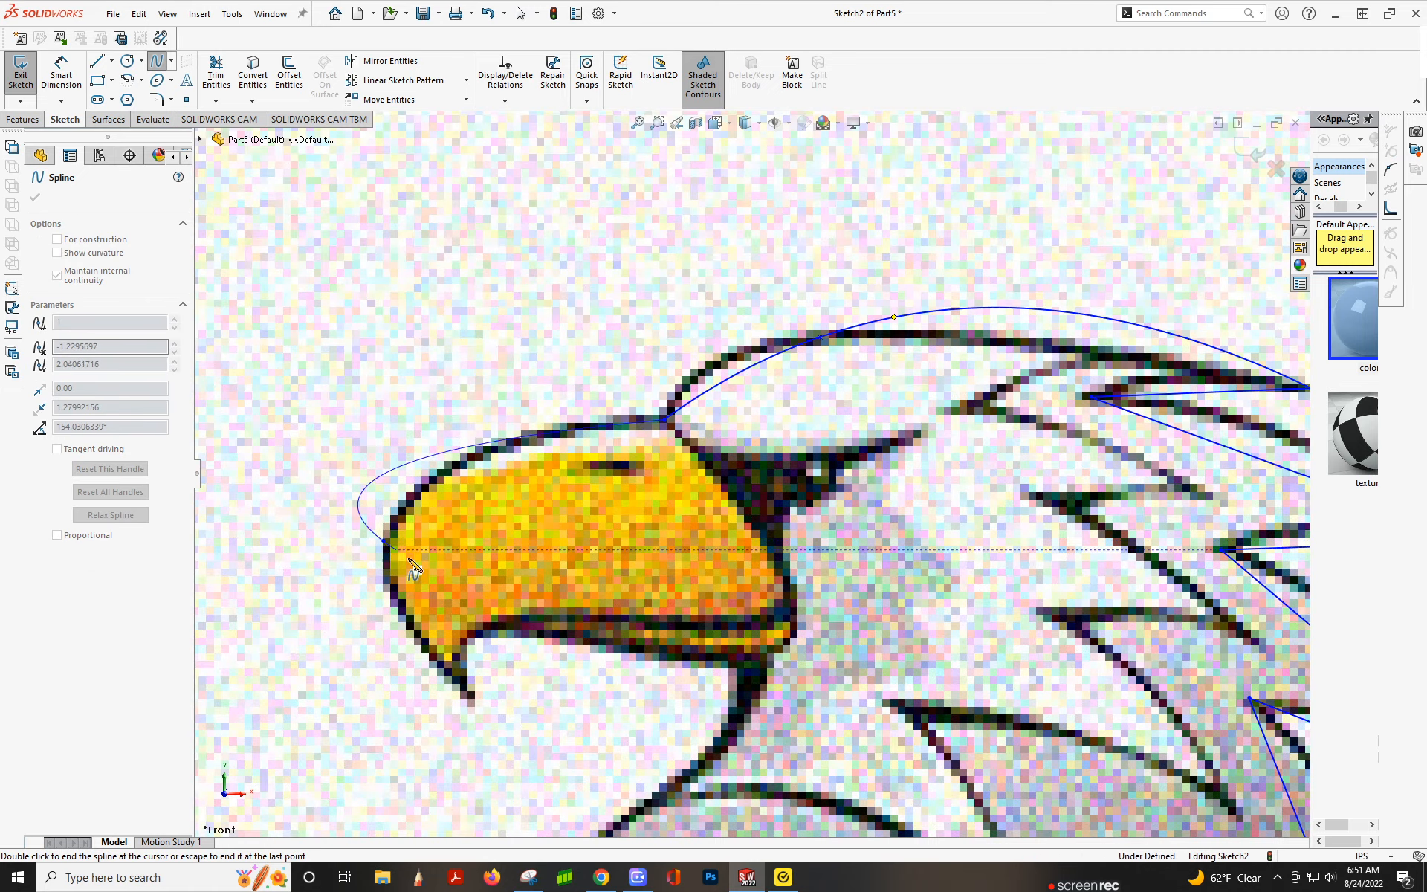
pyautogui.doubleClick(473, 699)
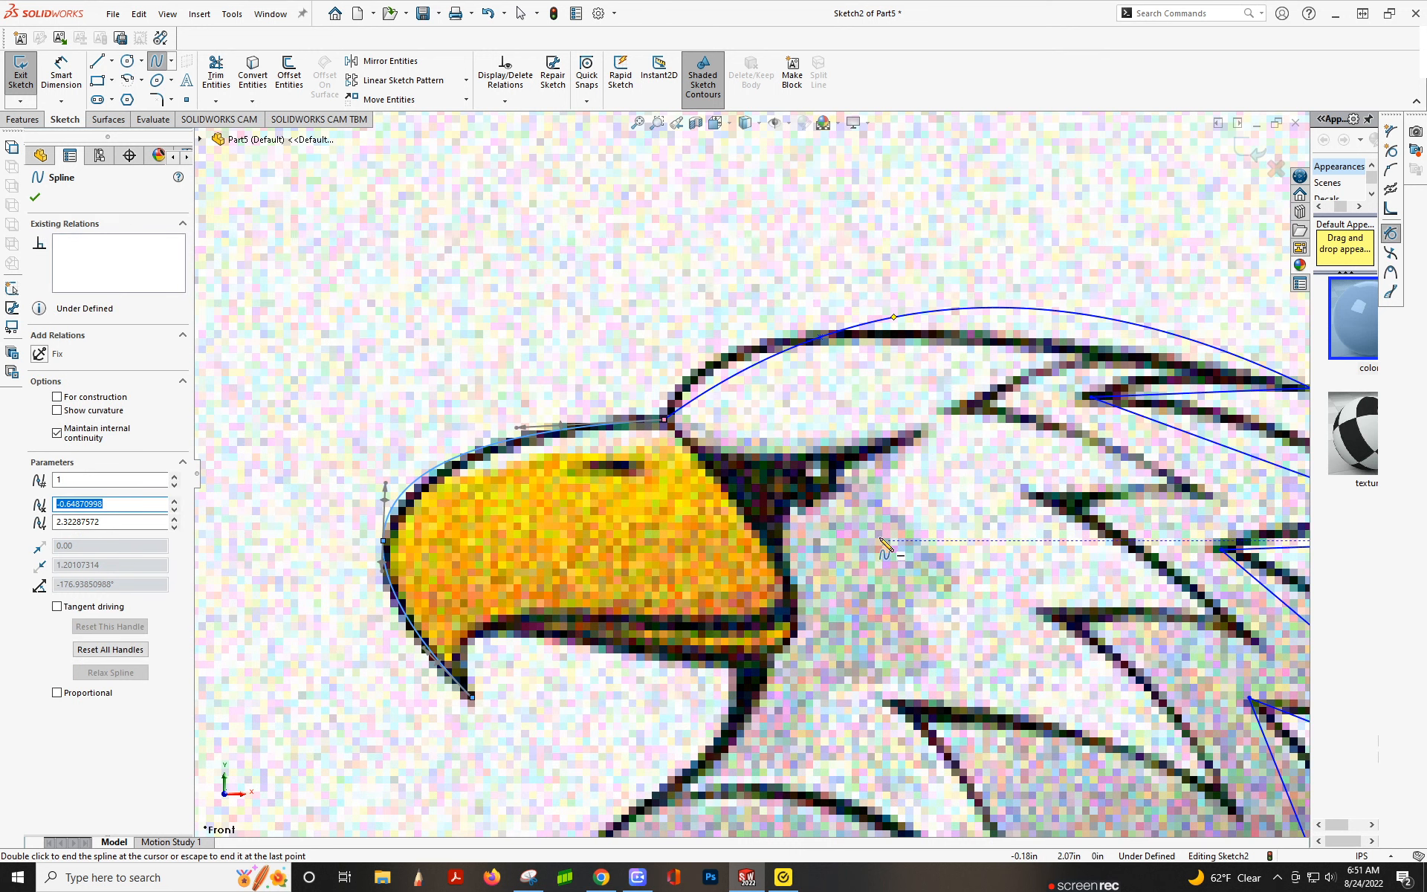
# Trace the upper mouth line with a four-point spline, about 0.83 in long, from the beak's hooked tip to the mouth corner
pyautogui.click(471, 697)
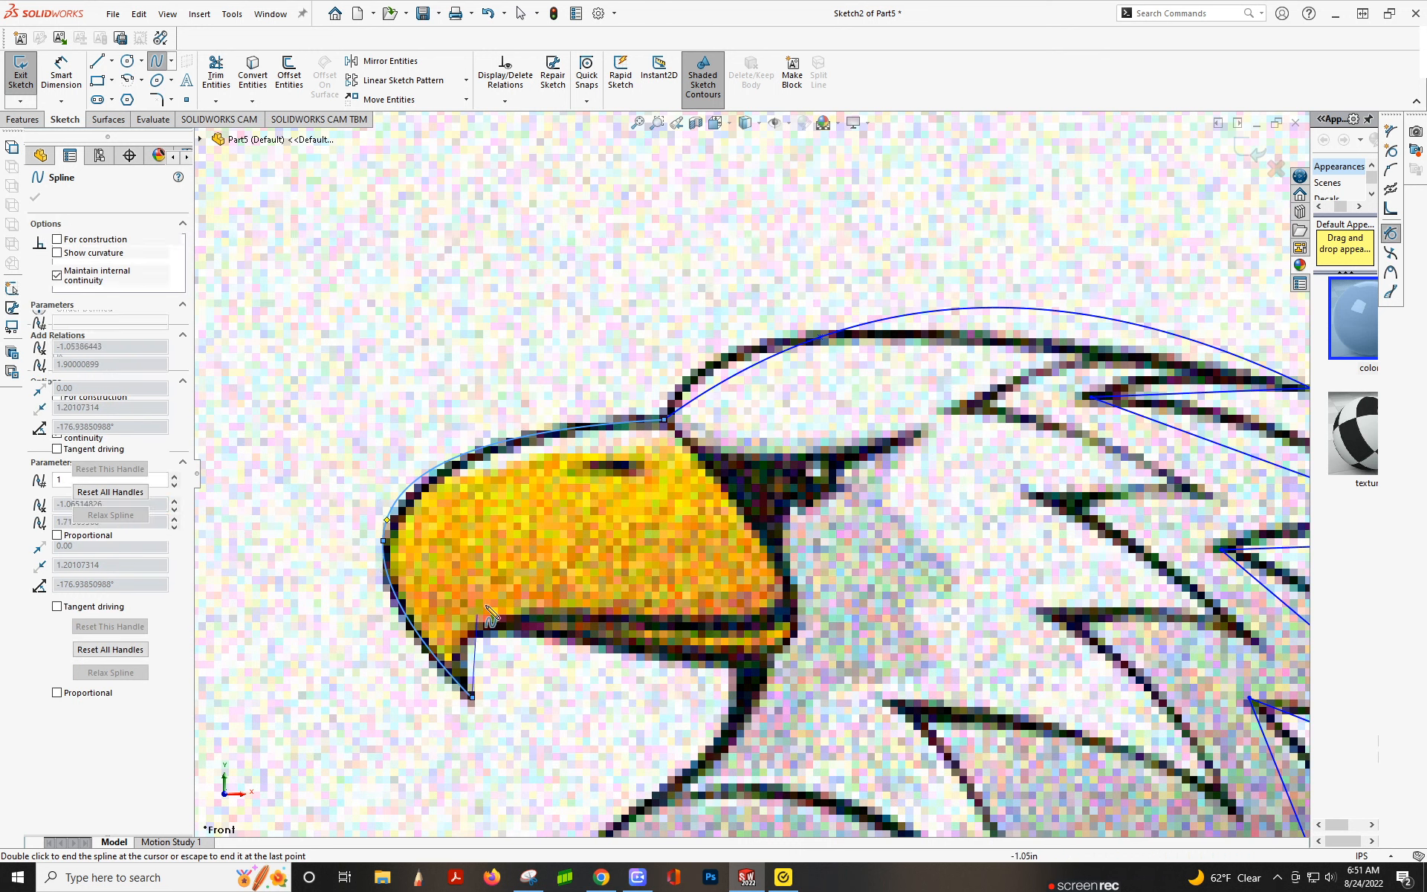
pyautogui.click(502, 611)
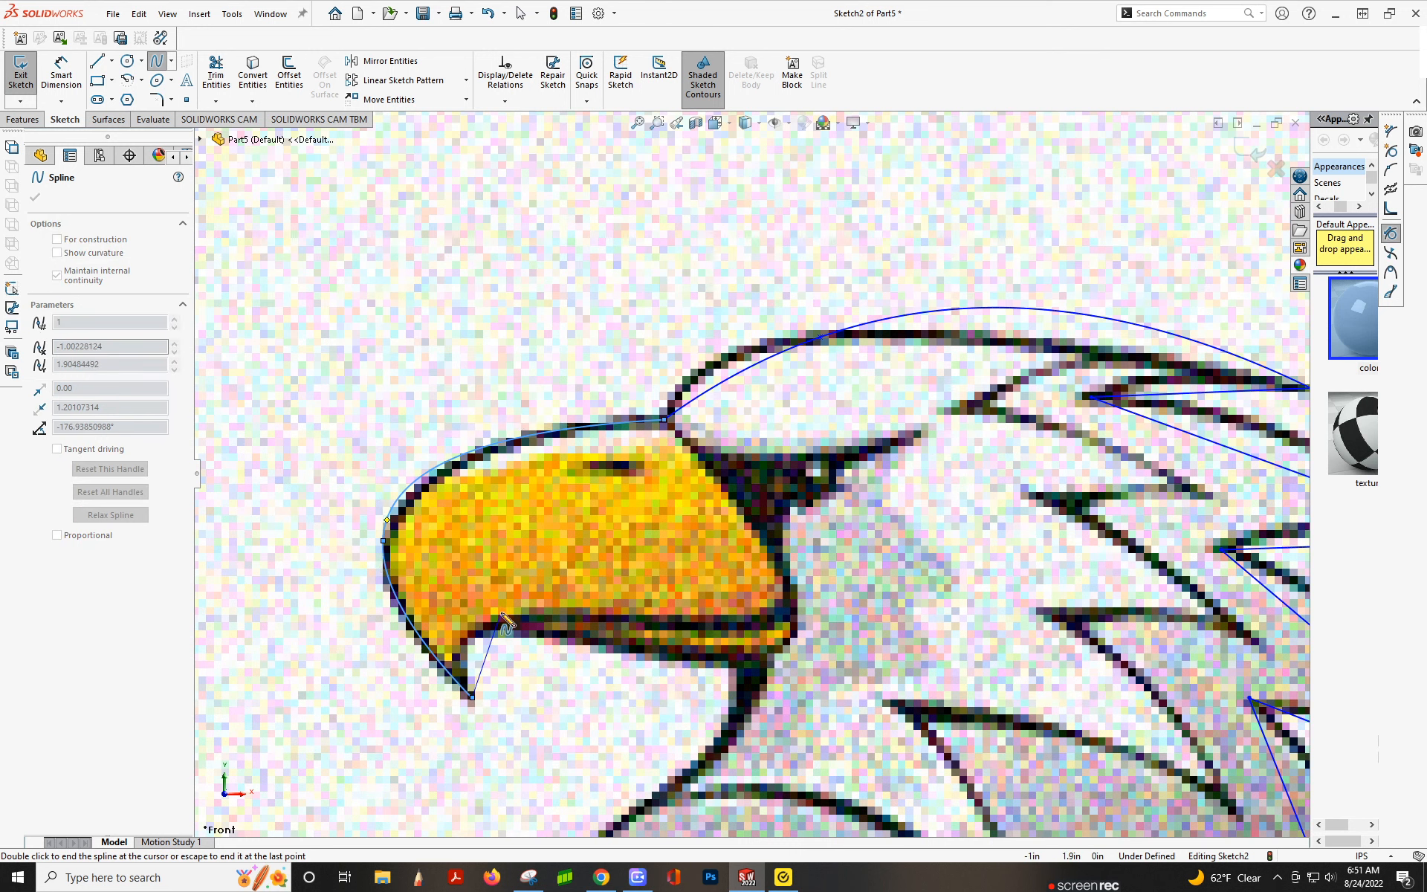
pyautogui.click(701, 617)
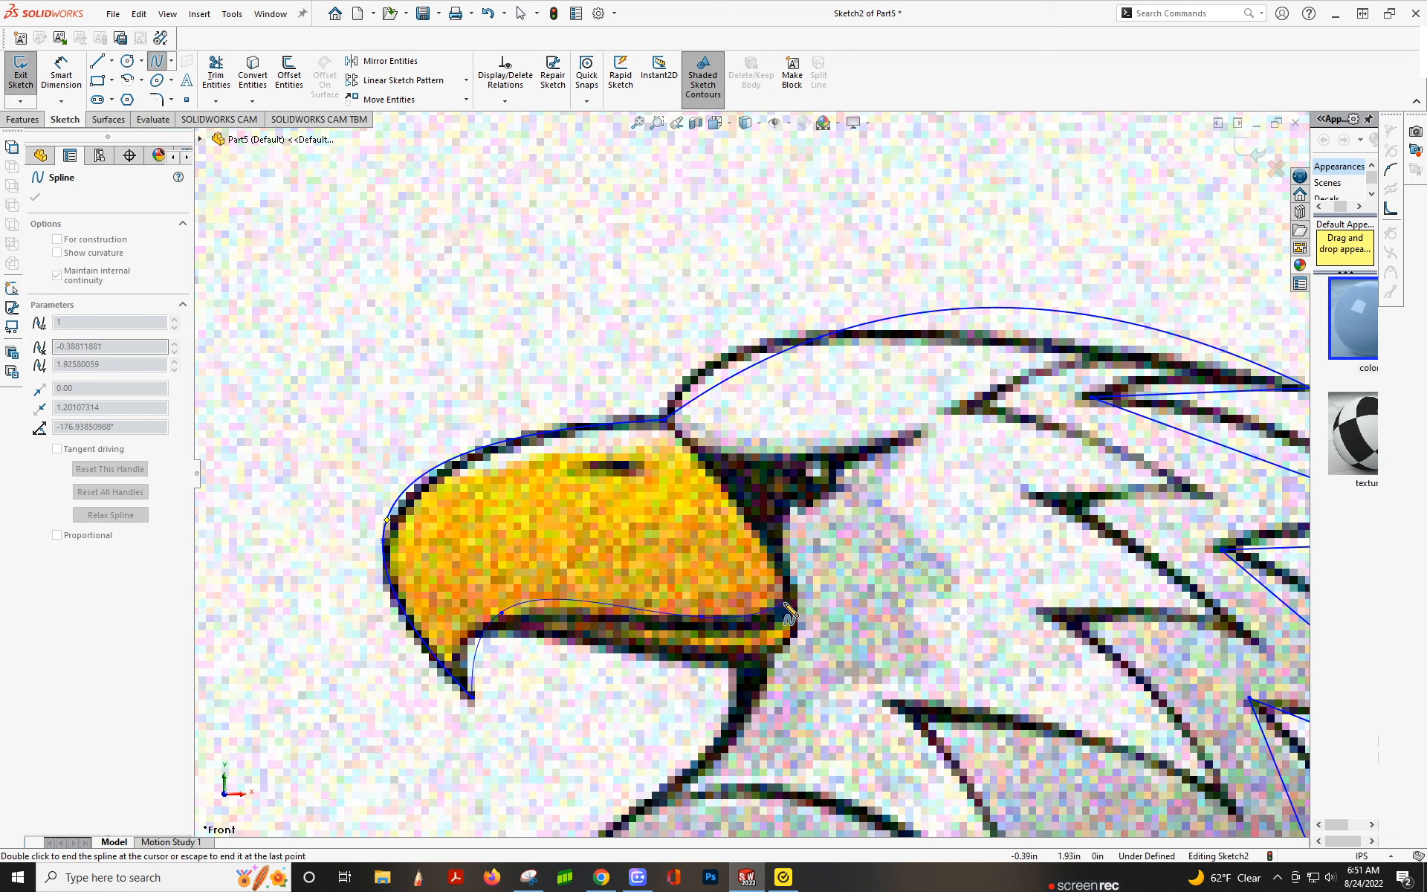
pyautogui.doubleClick(785, 603)
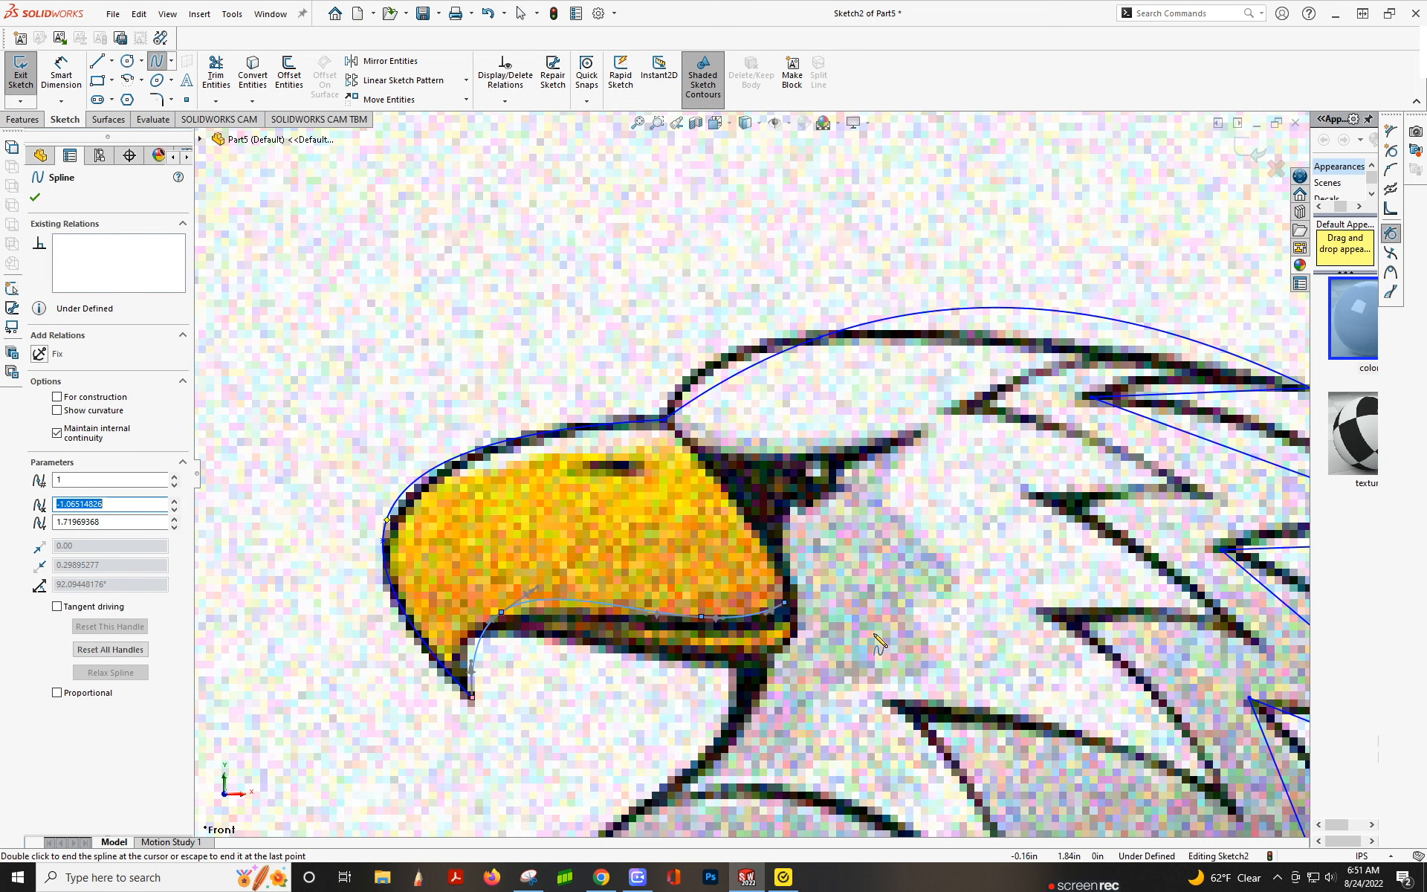
# Add a tiny spline at the mouth corner and trace the lower beak's upper edge with a three-point spline to its front tip
pyautogui.click(788, 607)
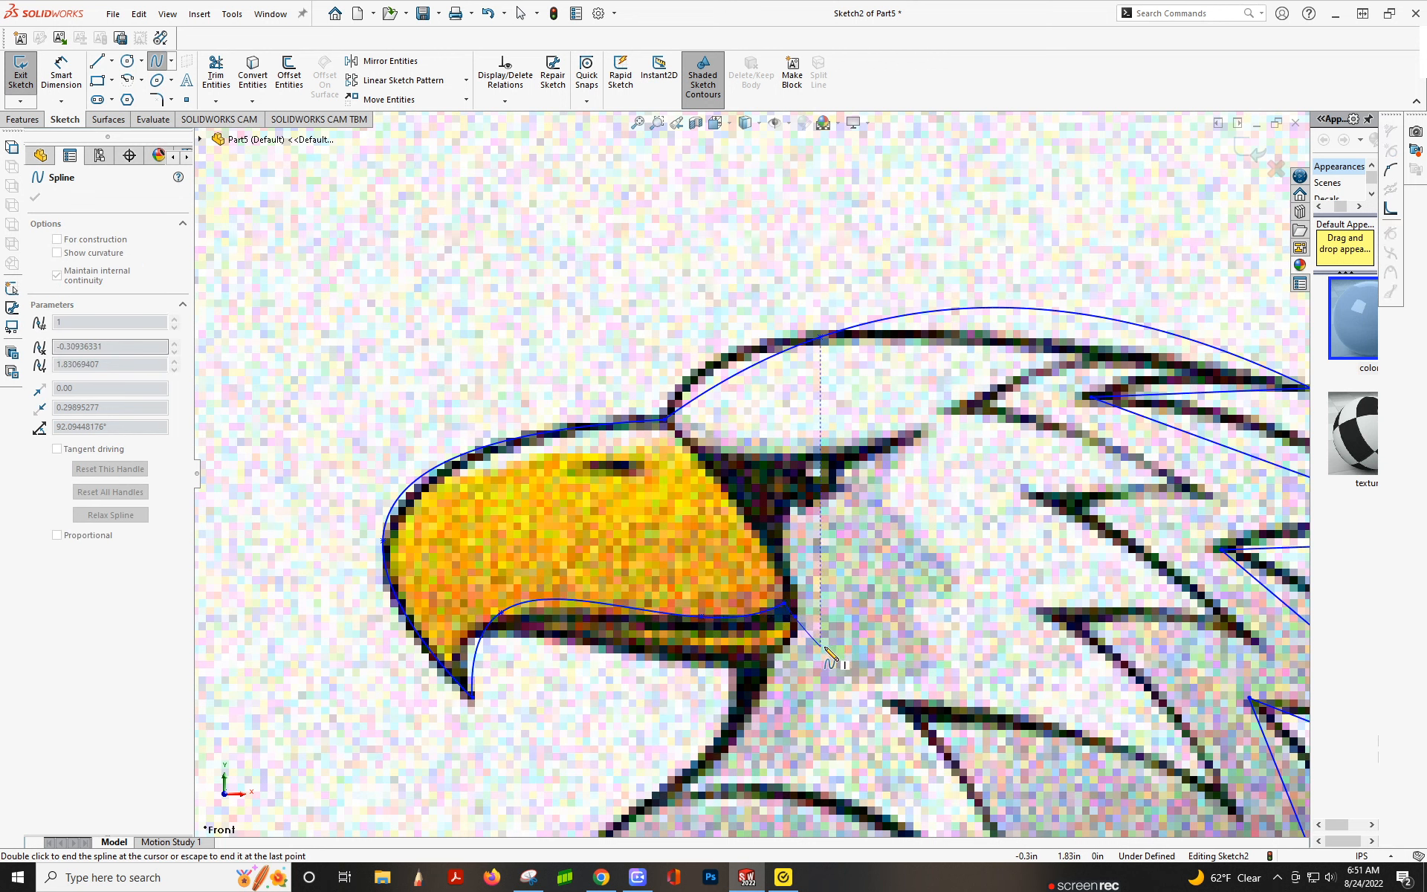
pyautogui.press('Escape')
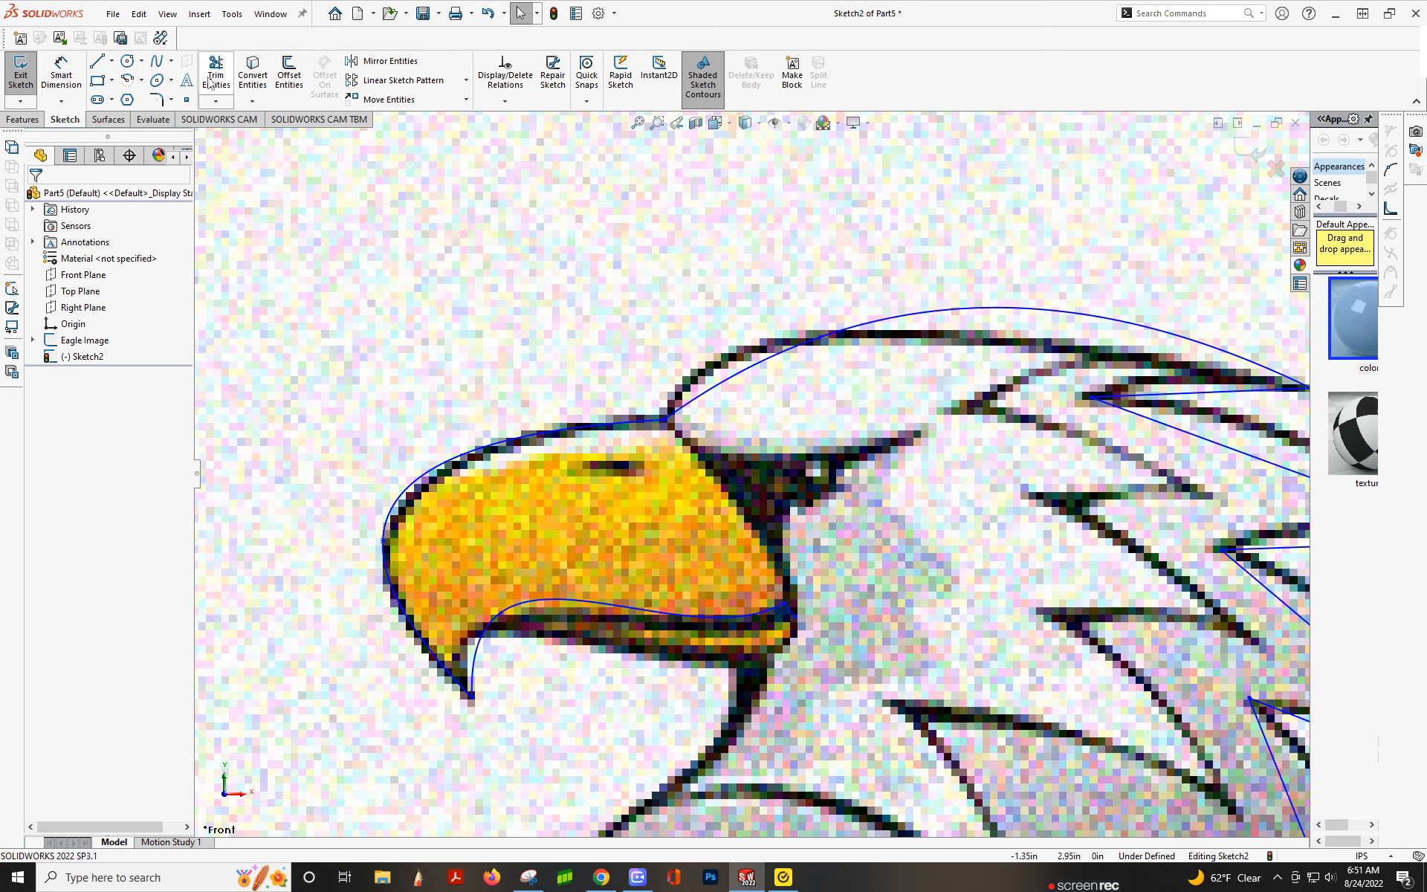
pyautogui.click(156, 64)
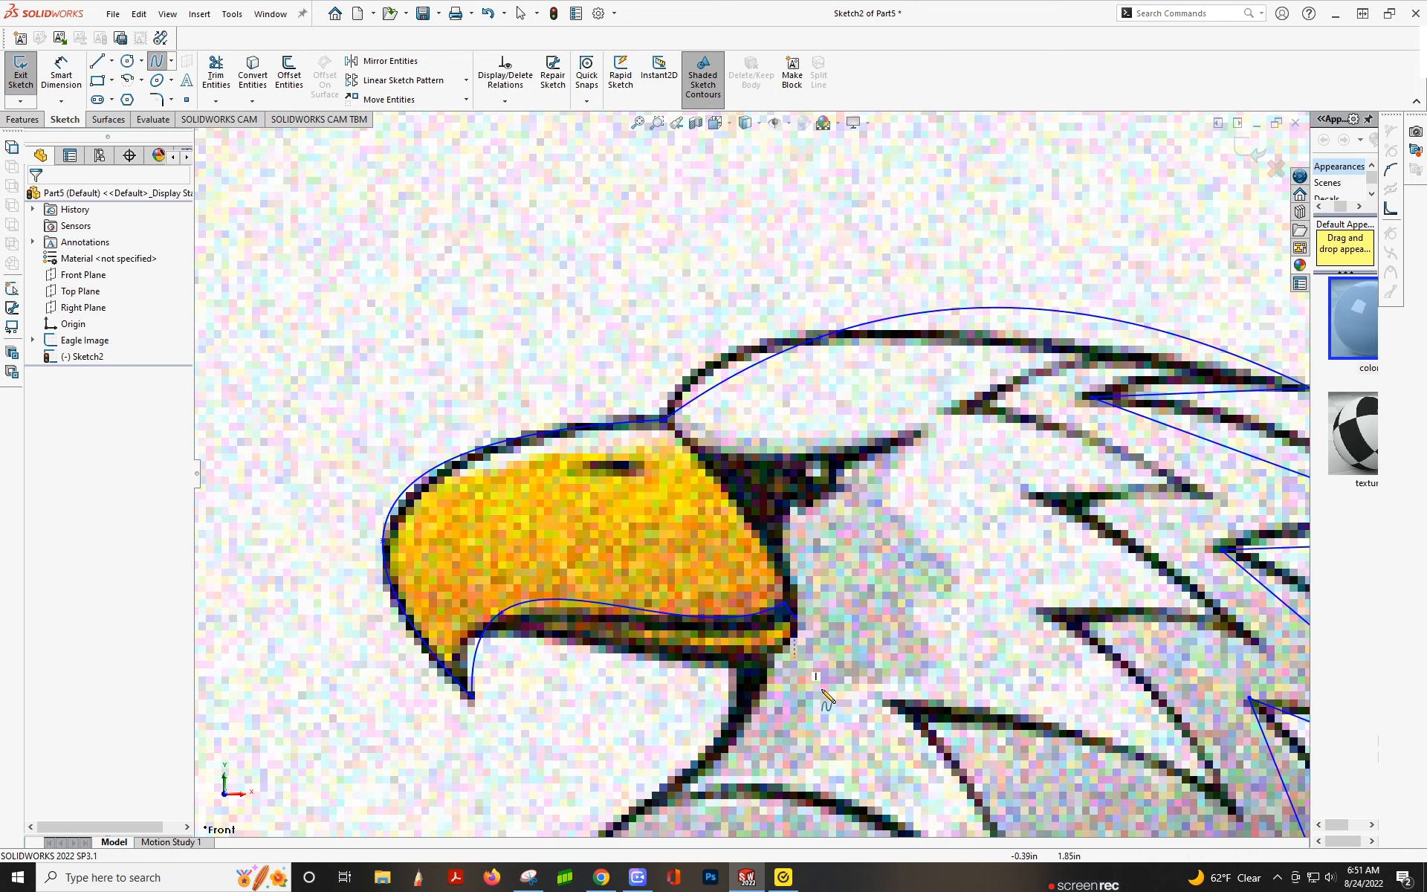
pyautogui.click(794, 616)
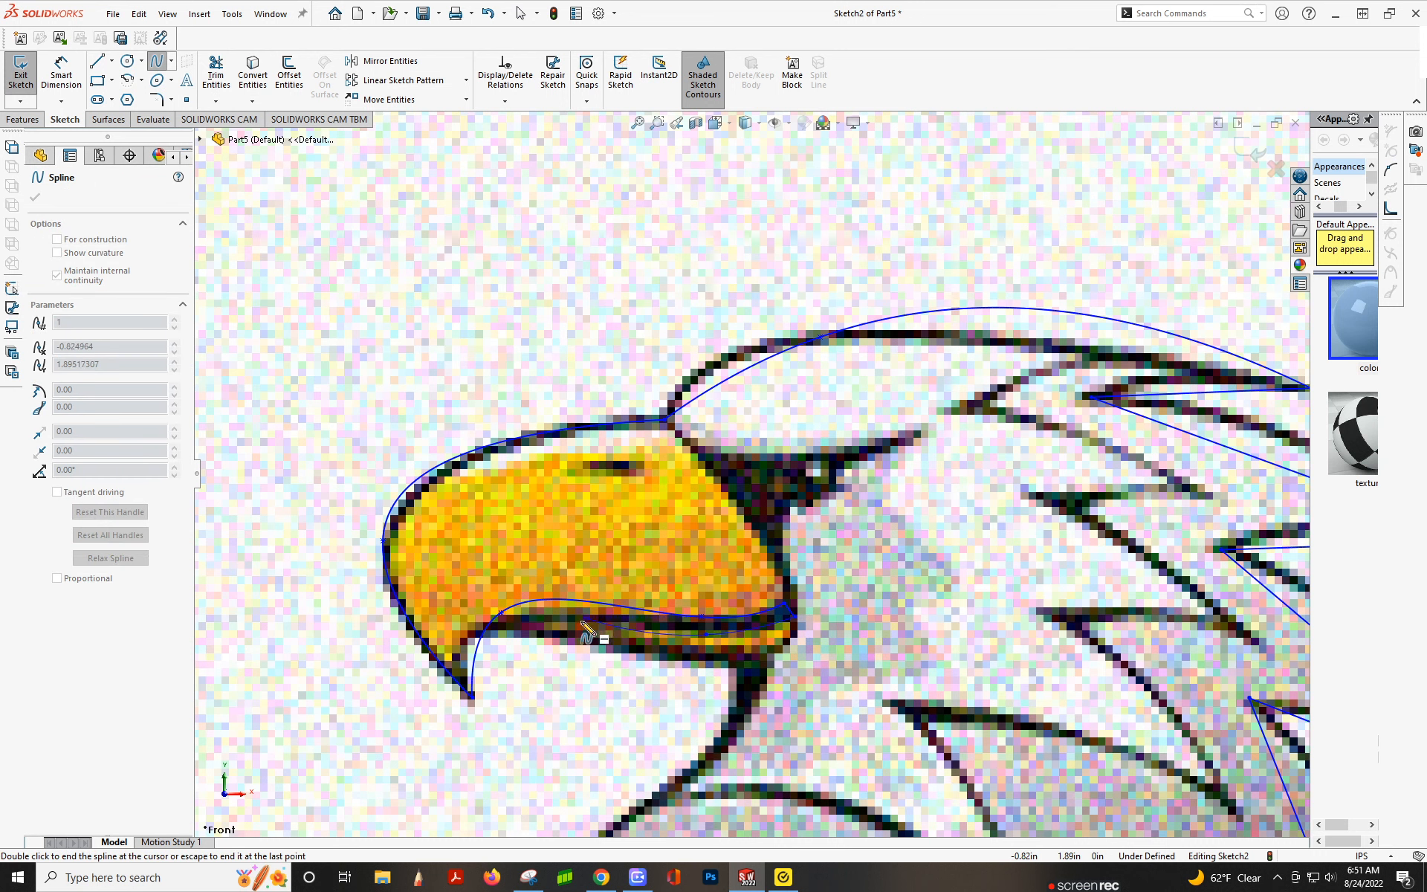
pyautogui.doubleClick(514, 633)
pyautogui.press('Escape')
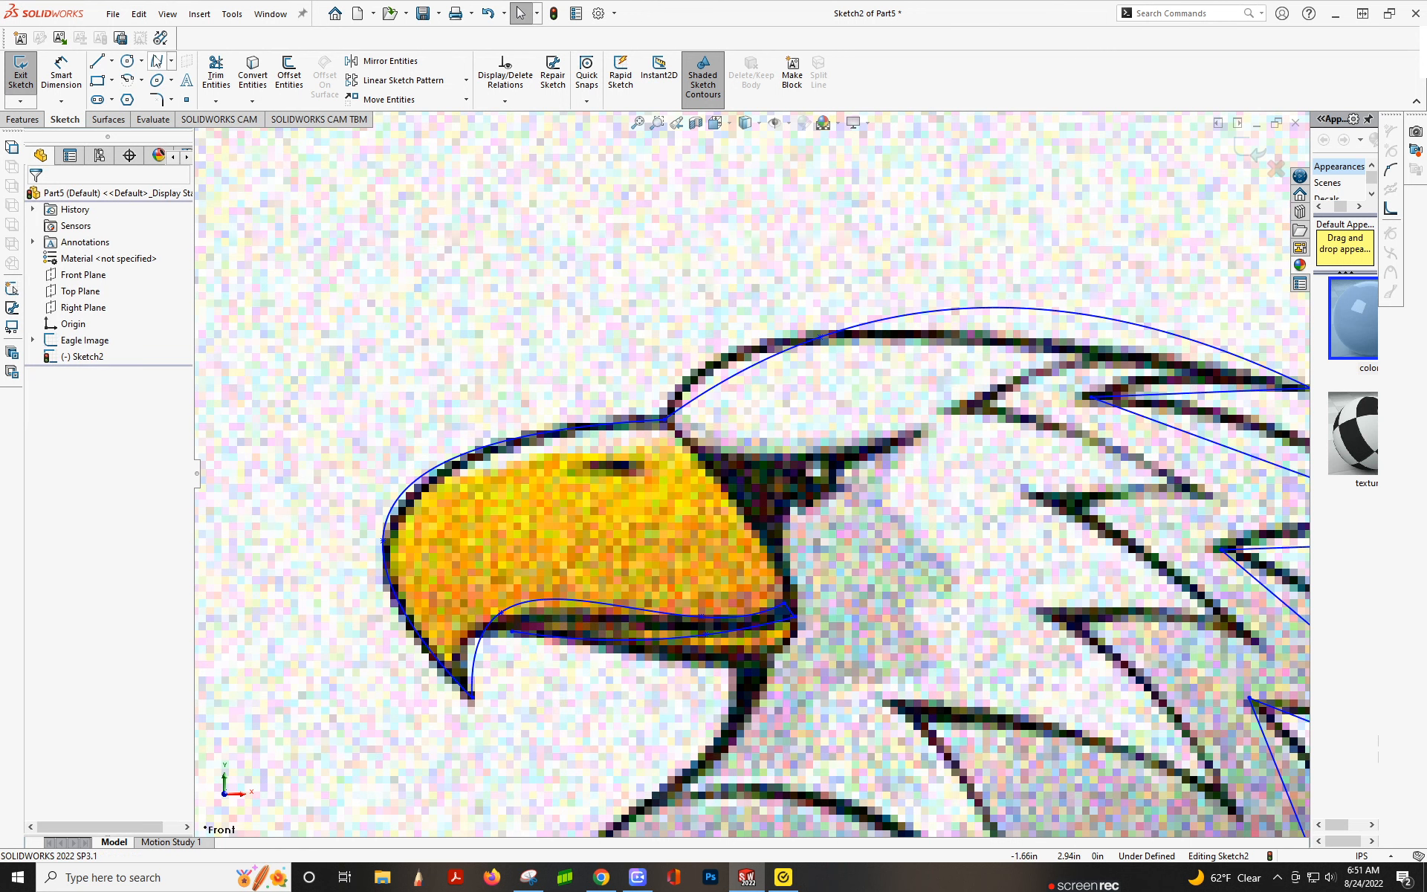
# Trace the lower beak's underside with a three-point spline from its front tip back to the throat
pyautogui.click(155, 63)
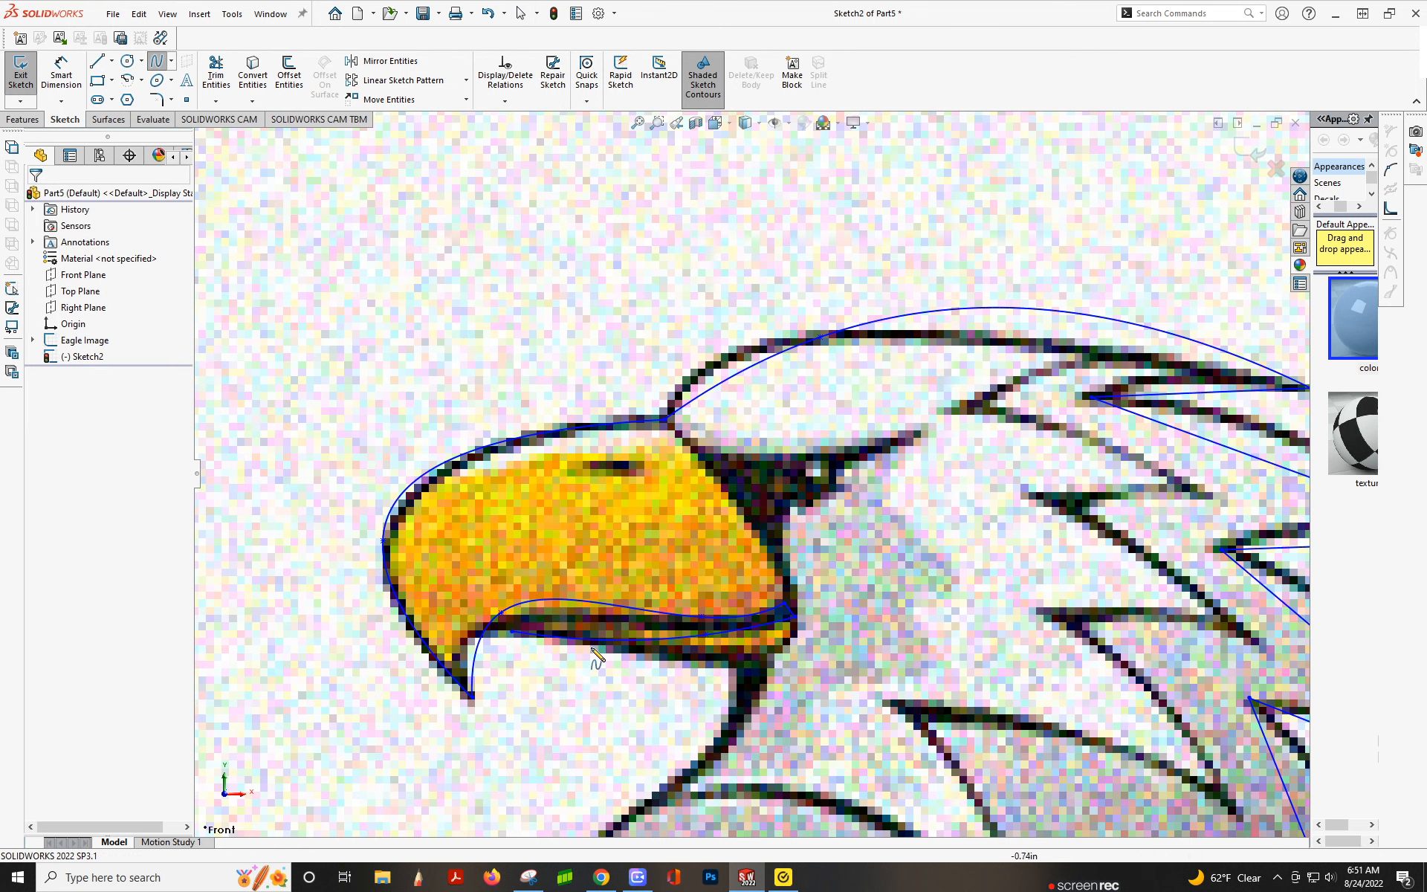
pyautogui.click(513, 632)
pyautogui.click(658, 662)
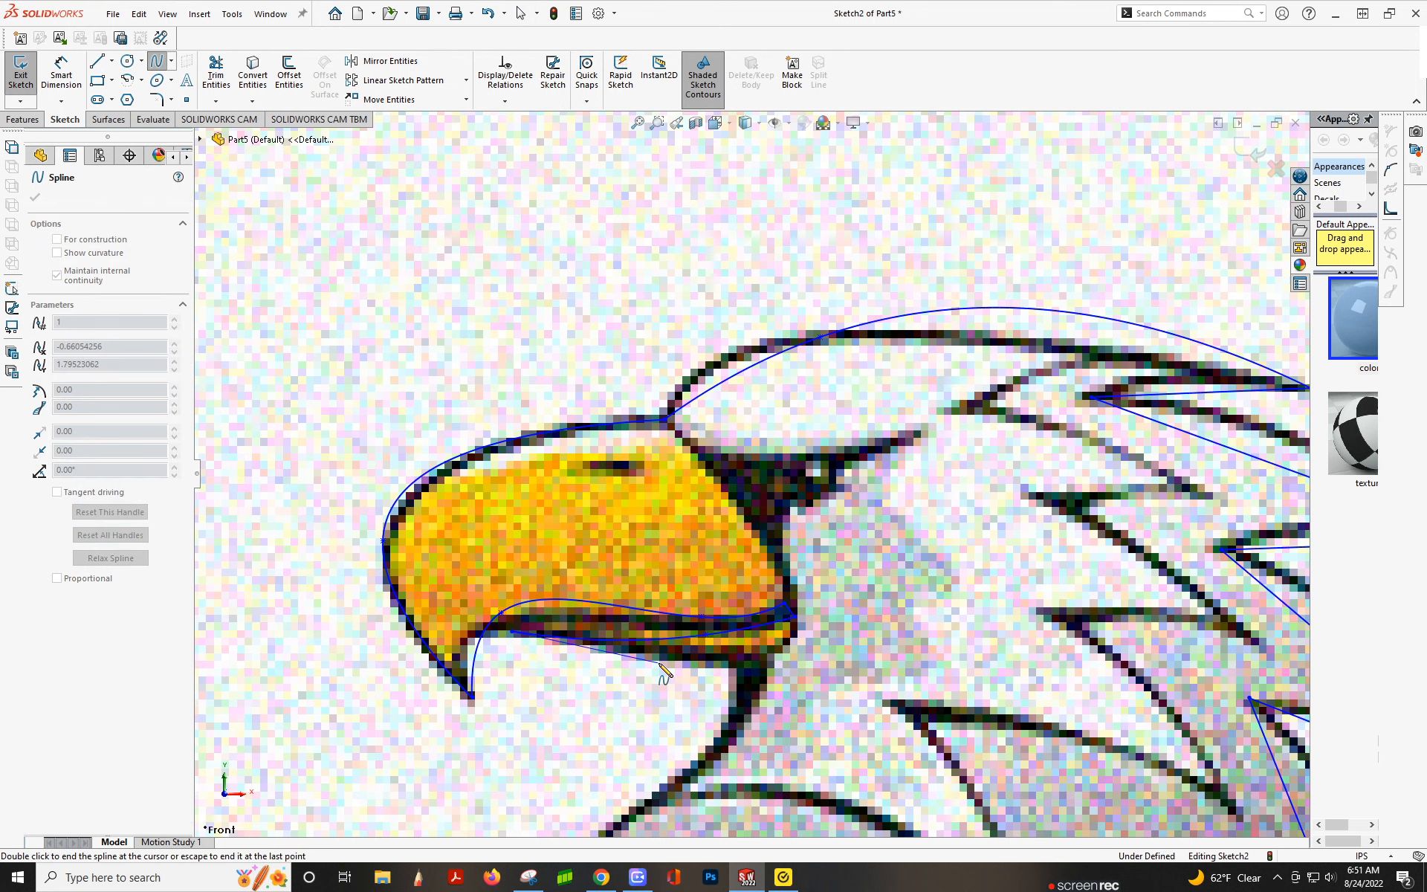
pyautogui.doubleClick(778, 653)
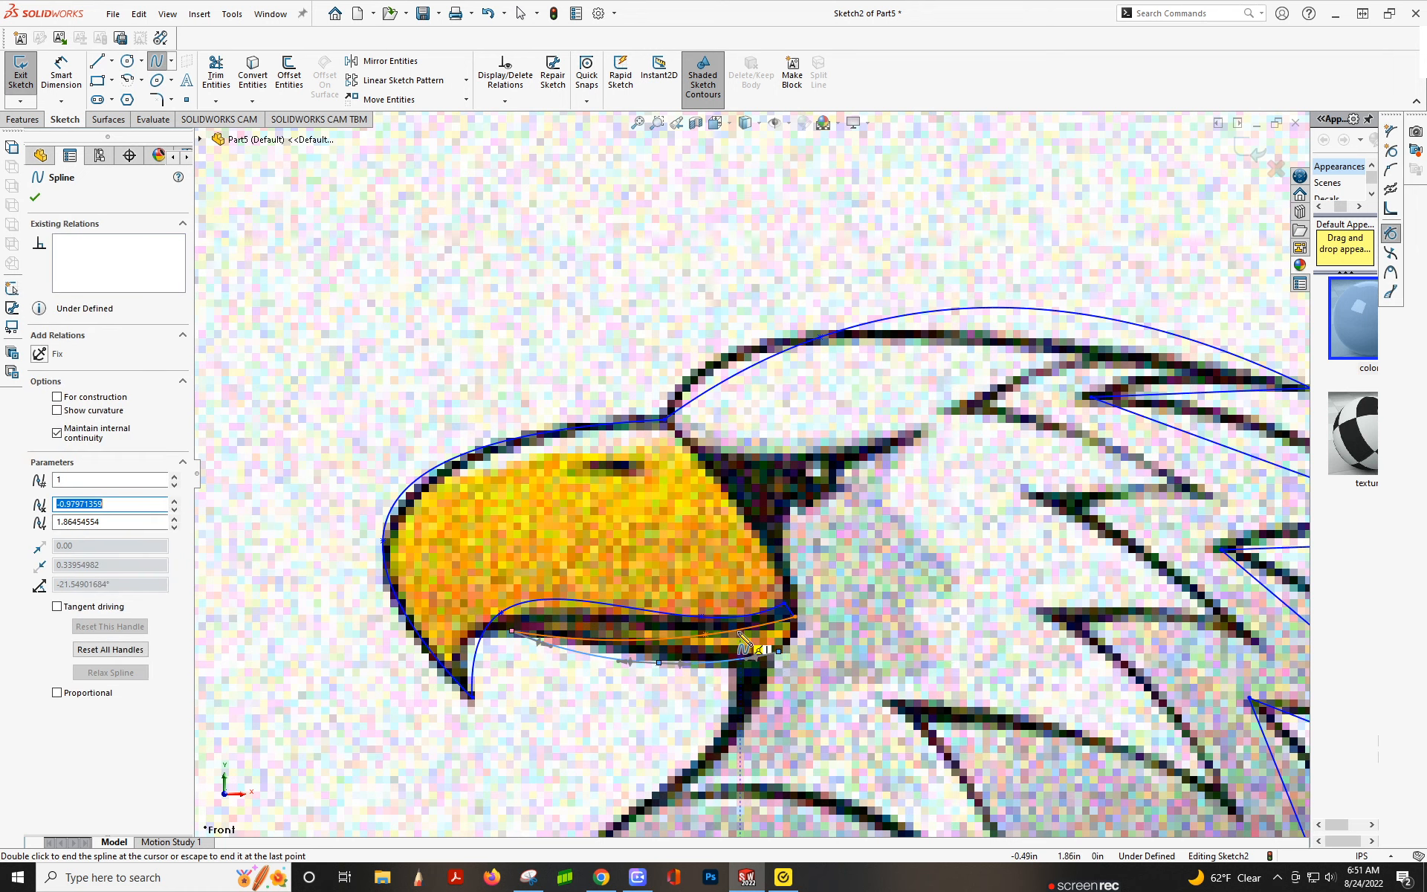
# Close the outline with a three-point spline from the throat down the front of the neck to the lowest neck tip
pyautogui.scroll(-3, 817, 475)
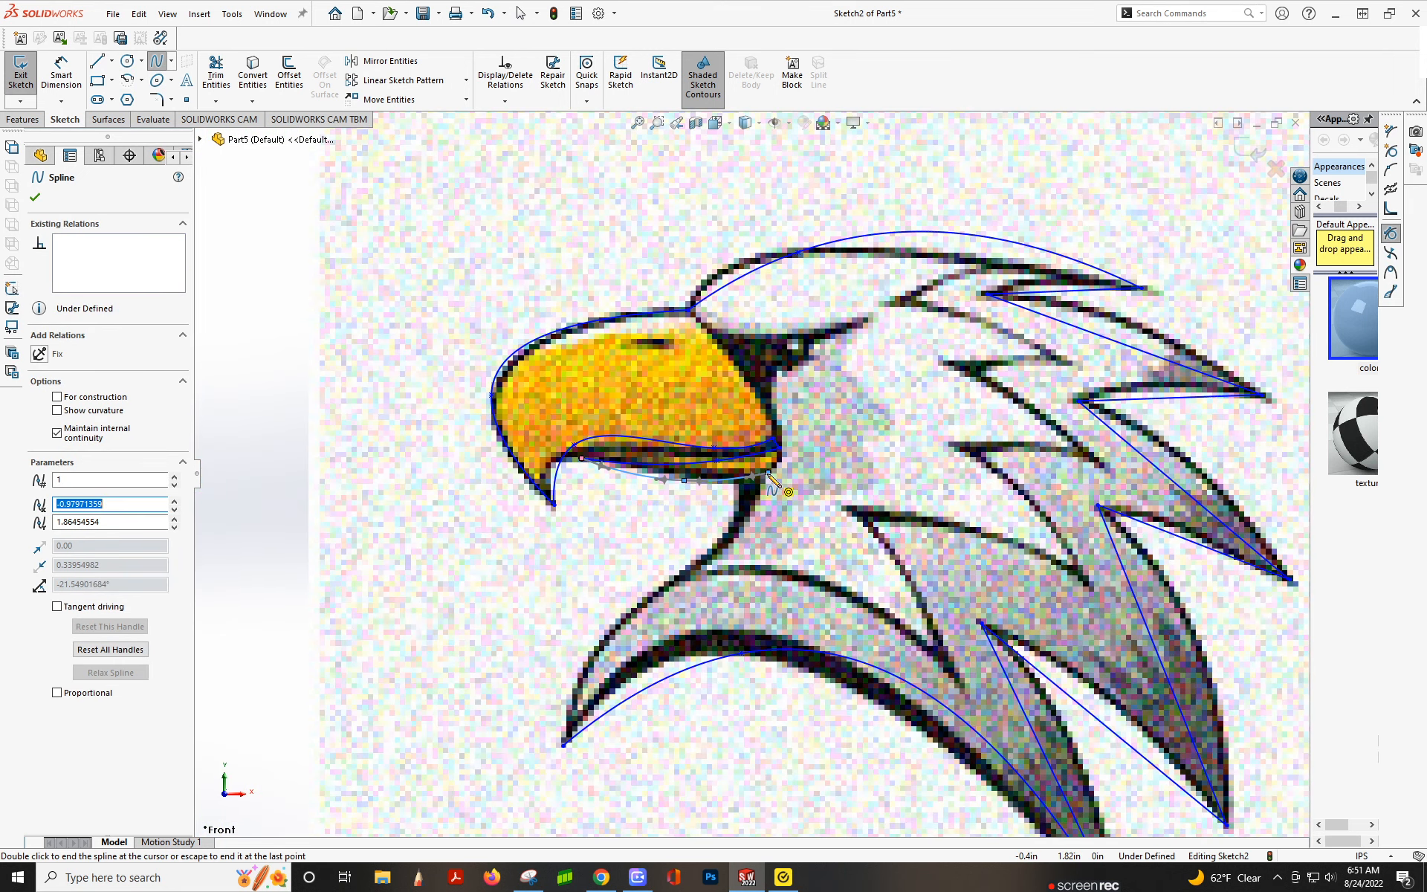
pyautogui.click(769, 475)
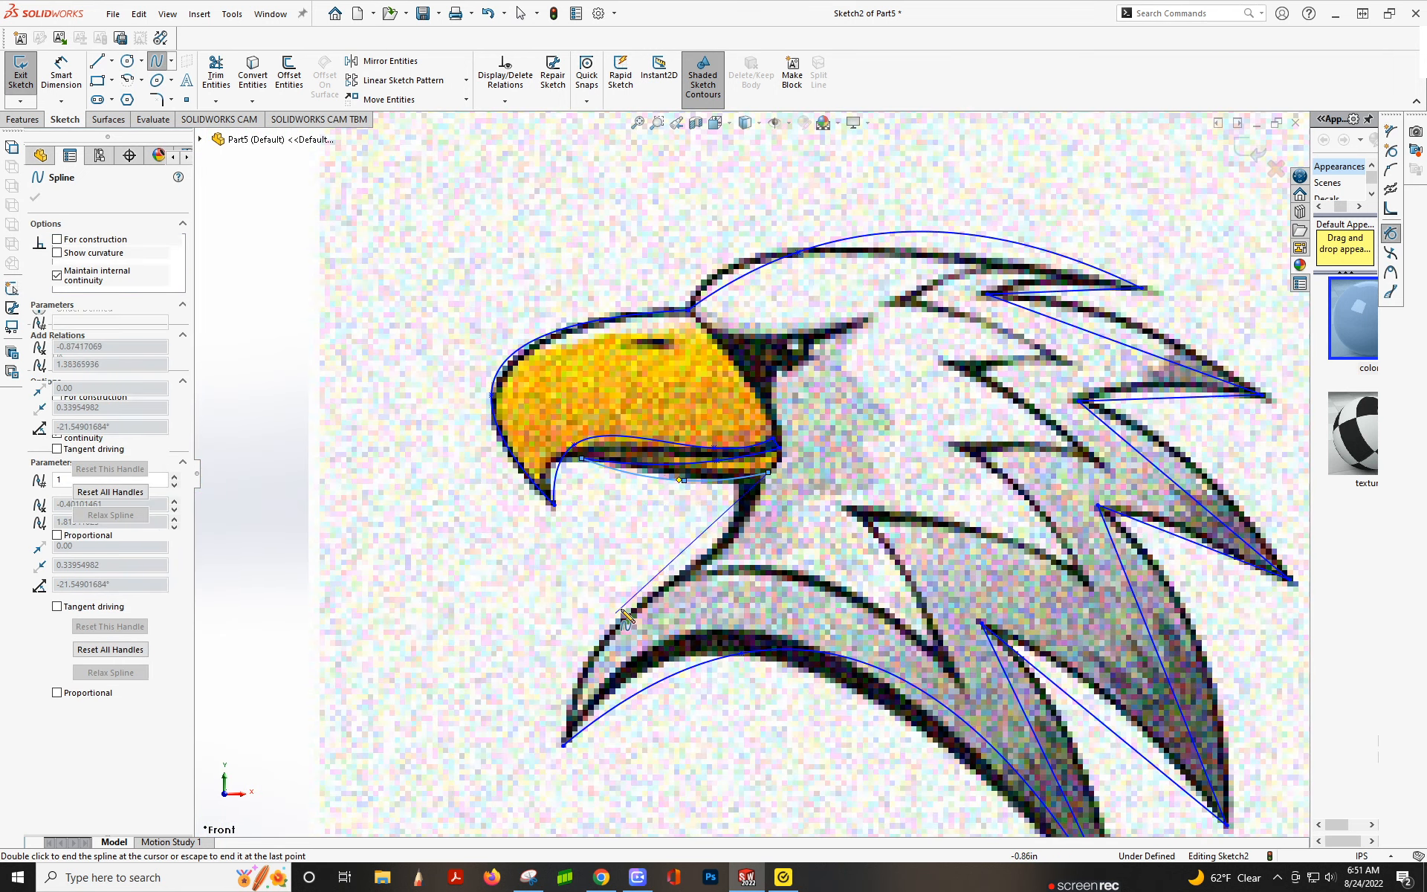
pyautogui.click(564, 743)
pyautogui.press('Escape')
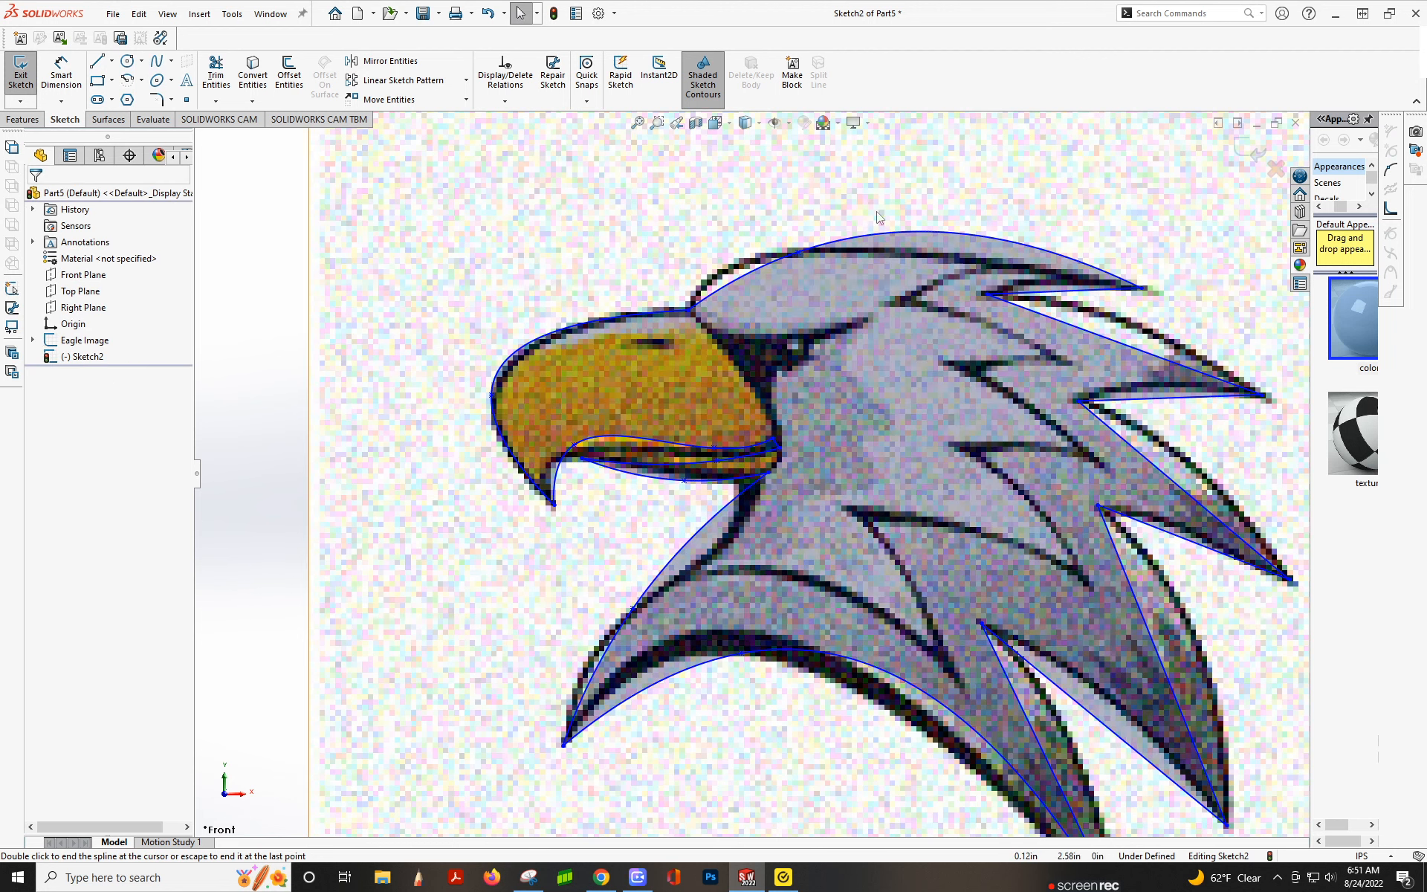
# Toggle Shaded Sketch Contours, hide the Eagle Image sketch to examine the shaded profile on its own, and show the image again
pyautogui.click(700, 72)
pyautogui.click(706, 82)
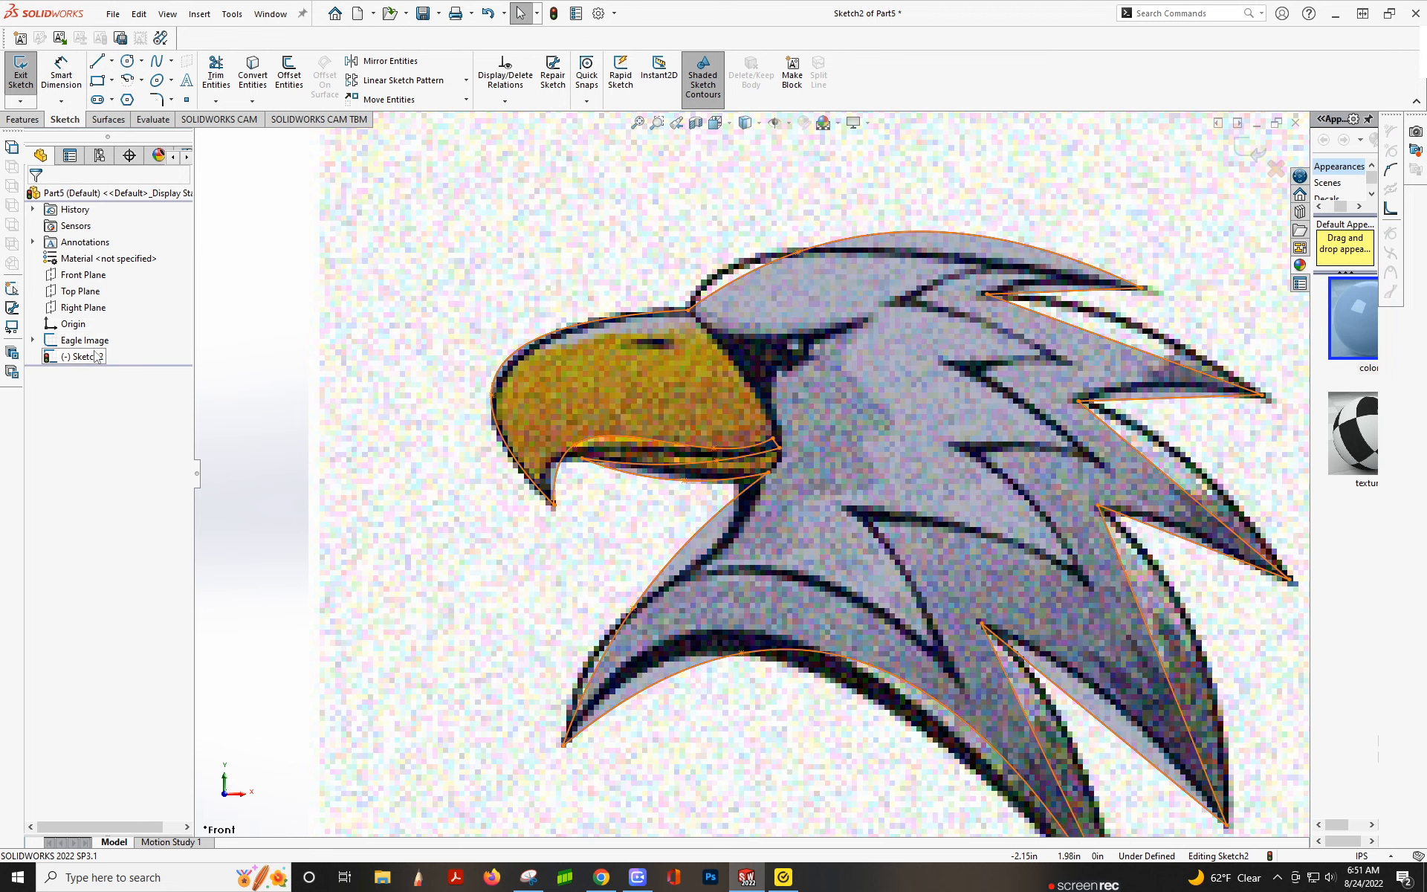
pyautogui.rightClick(83, 343)
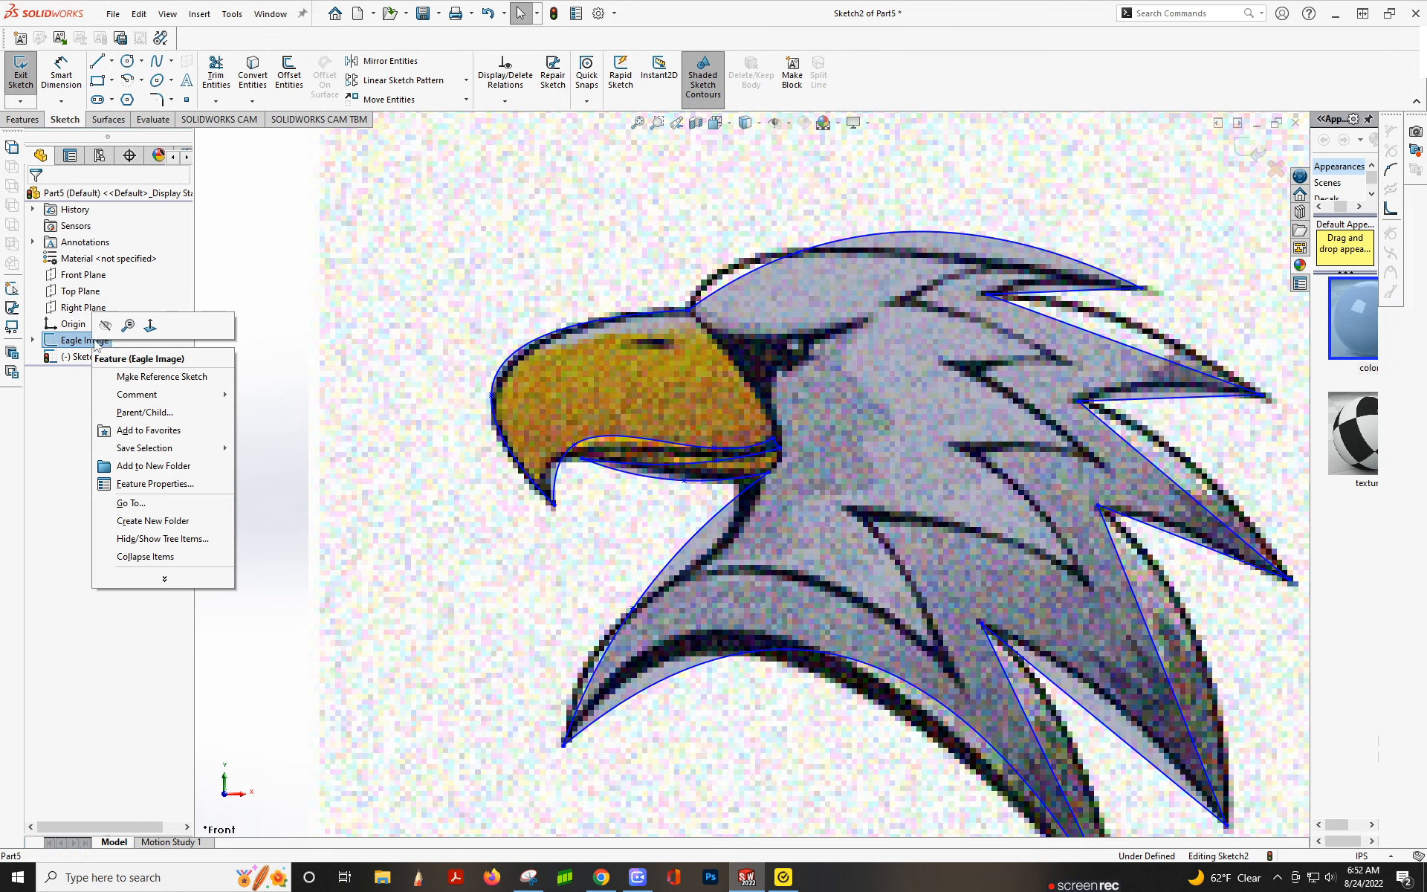
pyautogui.click(106, 330)
pyautogui.scroll(4, 765, 492)
pyautogui.scroll(-4, 764, 492)
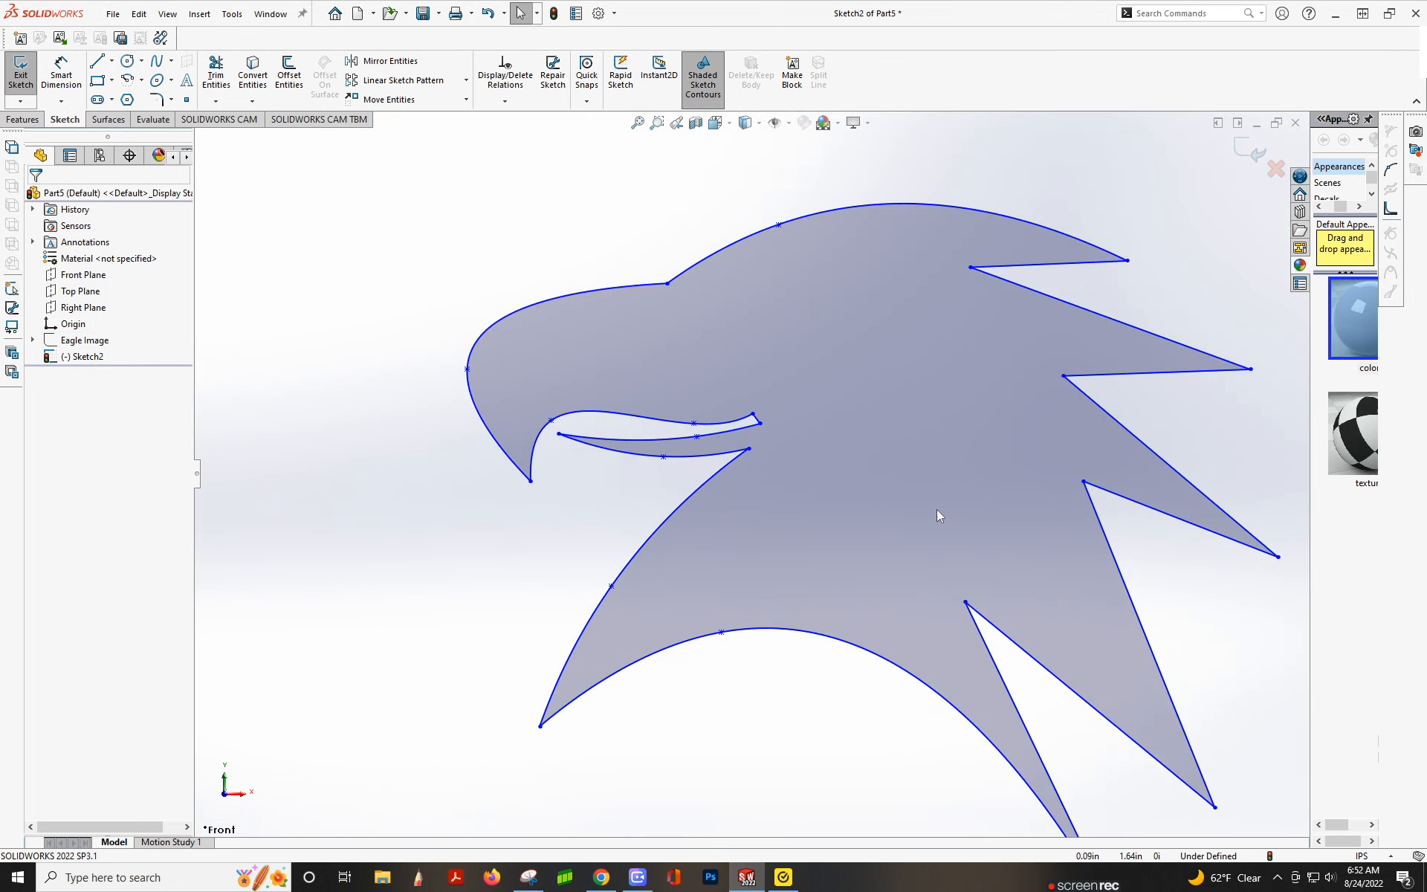
pyautogui.scroll(2, 937, 509)
pyautogui.scroll(-2, 933, 638)
pyautogui.scroll(1, 920, 620)
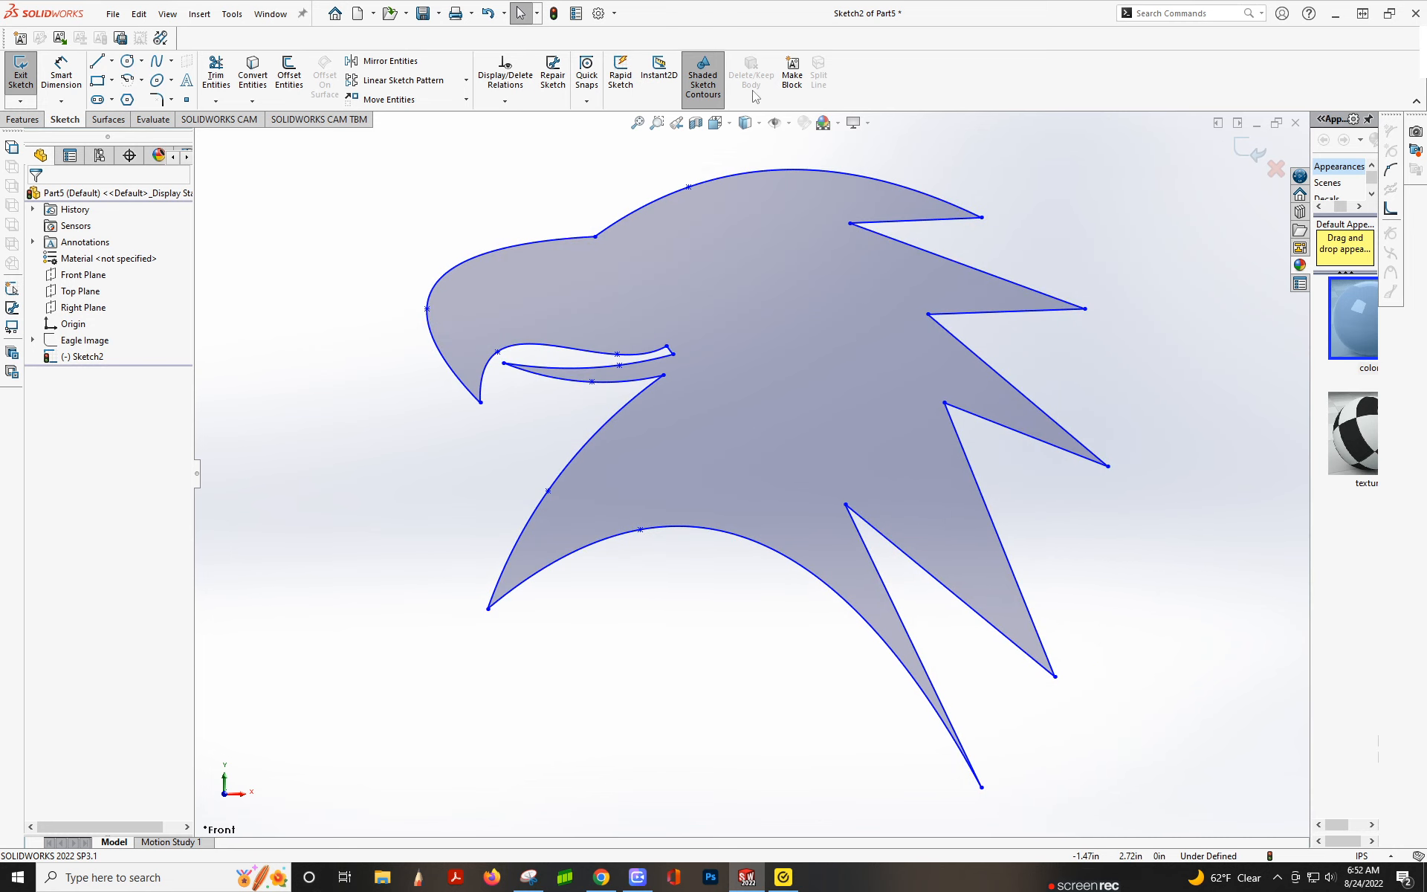
pyautogui.click(85, 340)
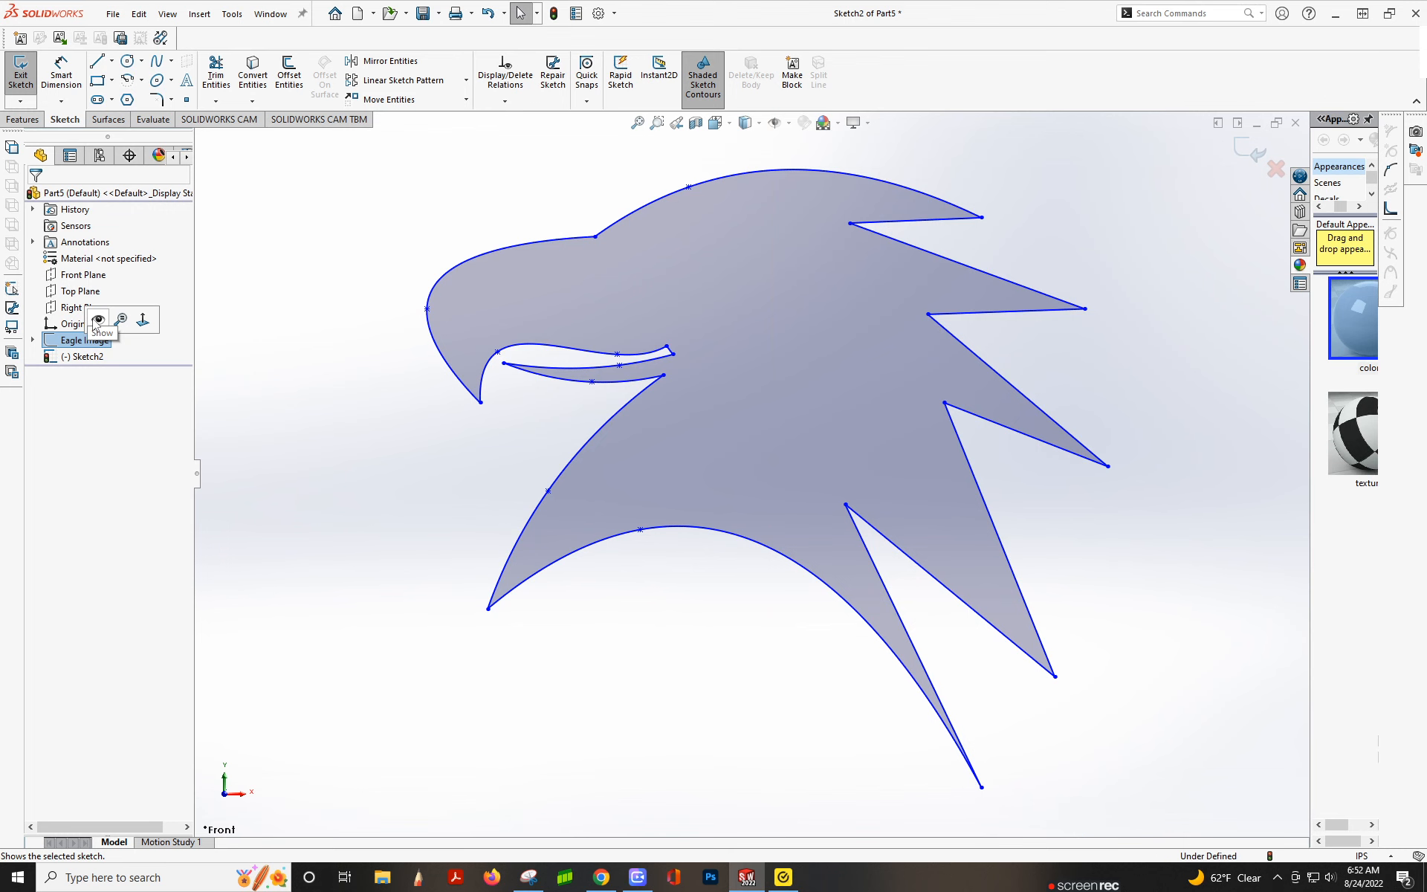
pyautogui.click(95, 321)
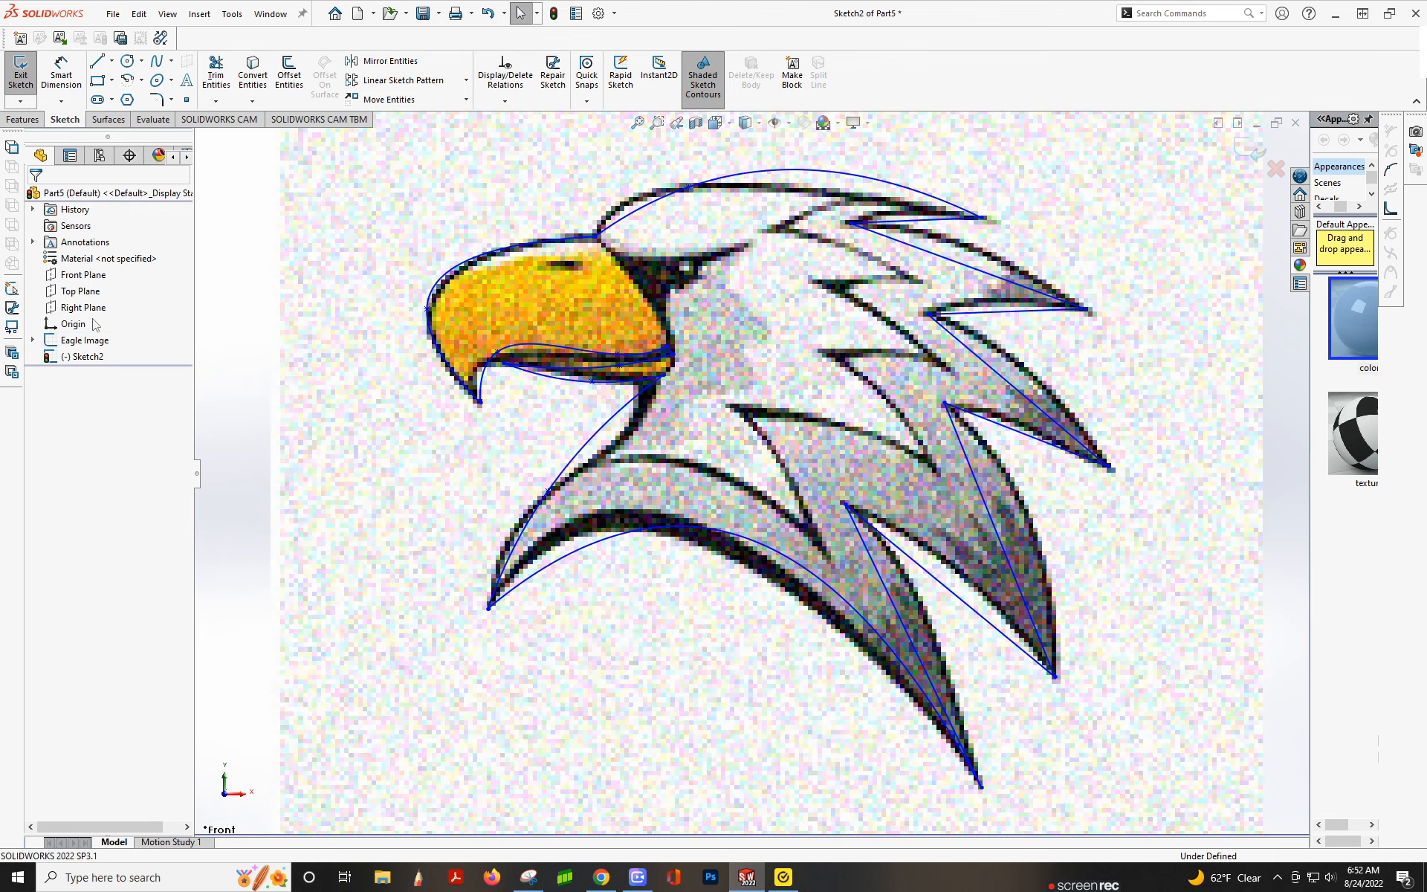
# Reshape the upper mouth spline with its tangent handles so it follows the hooked tip and the mouth line in the image
pyautogui.scroll(-3, 551, 364)
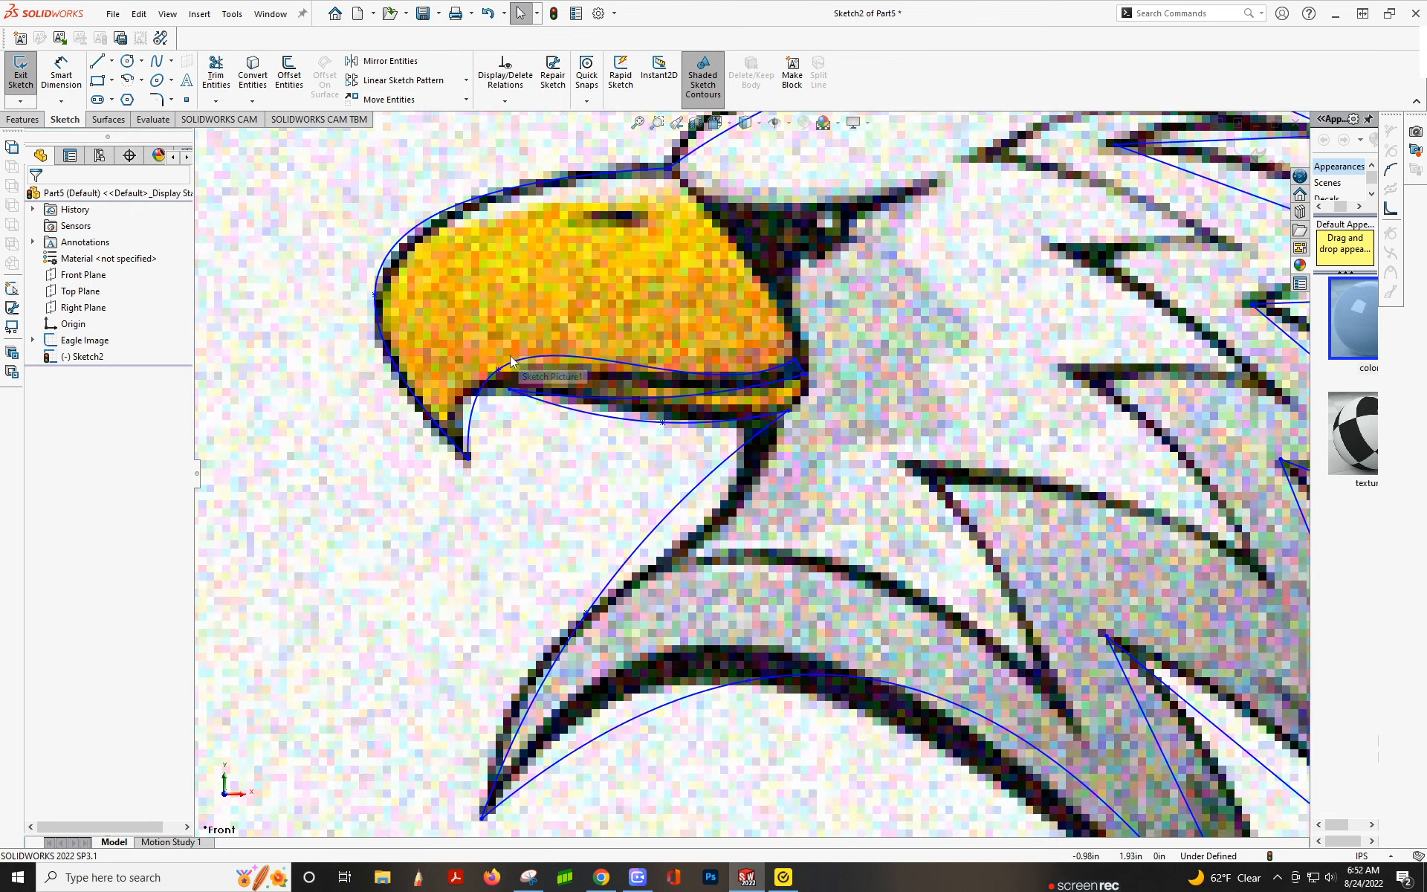
pyautogui.click(520, 361)
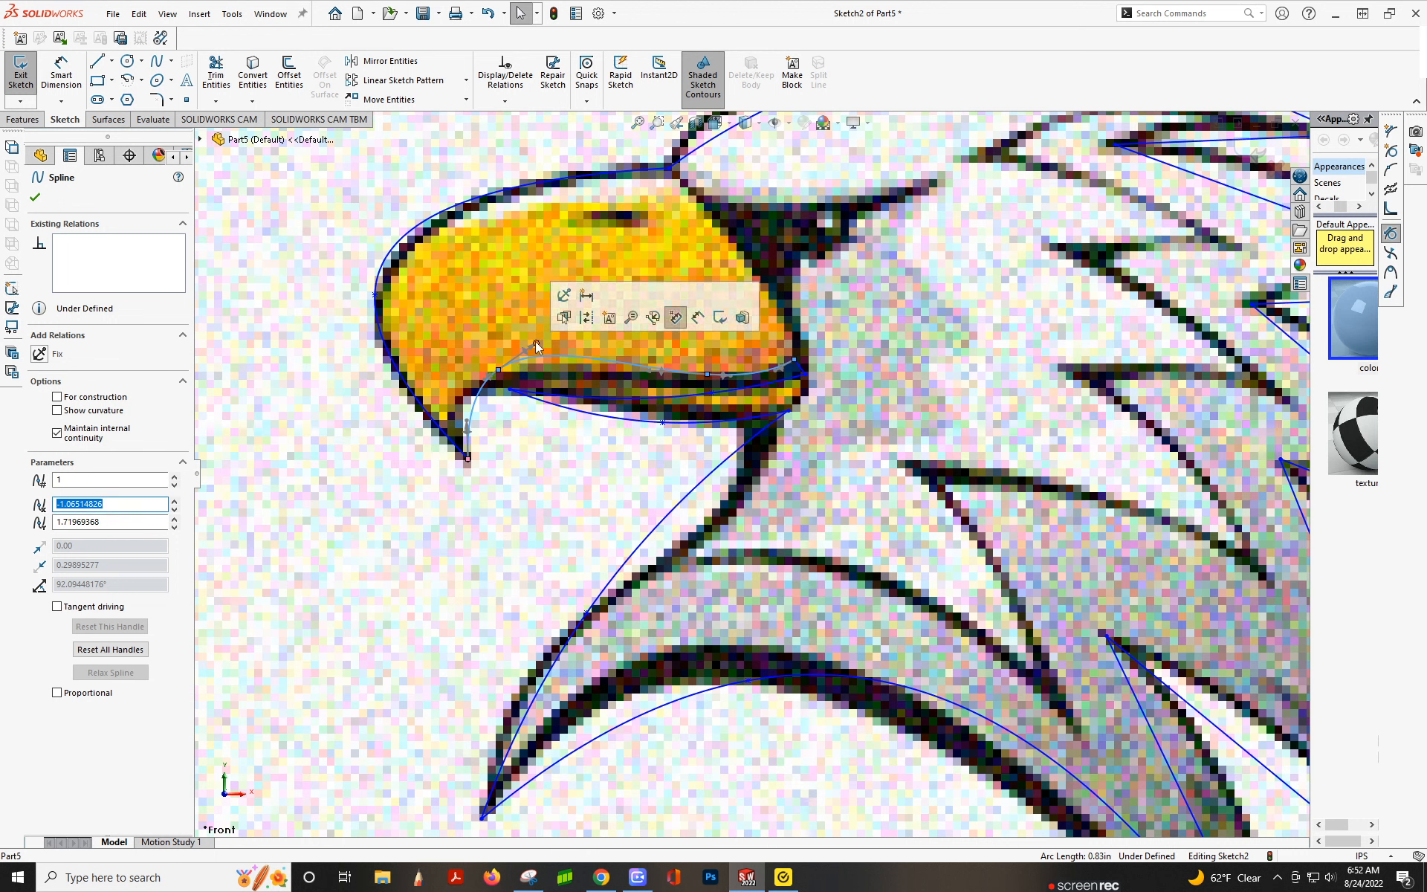
pyautogui.moveTo(523, 368); pyautogui.dragTo(531, 368)
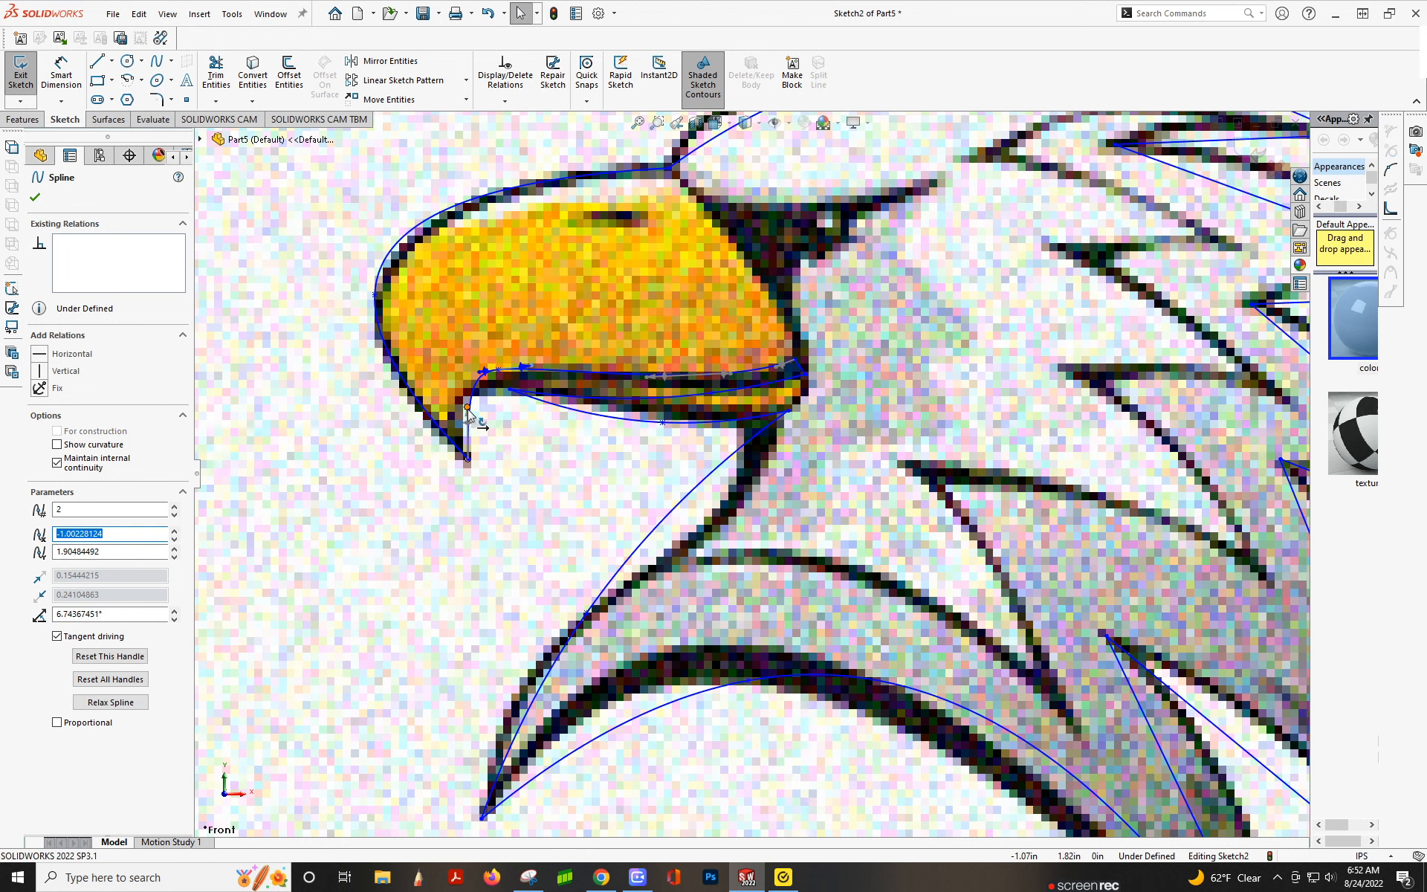
pyautogui.moveTo(468, 409)
pyautogui.mouseDown()
pyautogui.moveTo(422, 439)
pyautogui.moveTo(405, 433)
pyautogui.moveTo(453, 411)
pyautogui.mouseUp()
pyautogui.moveTo(645, 377); pyautogui.dragTo(640, 387)
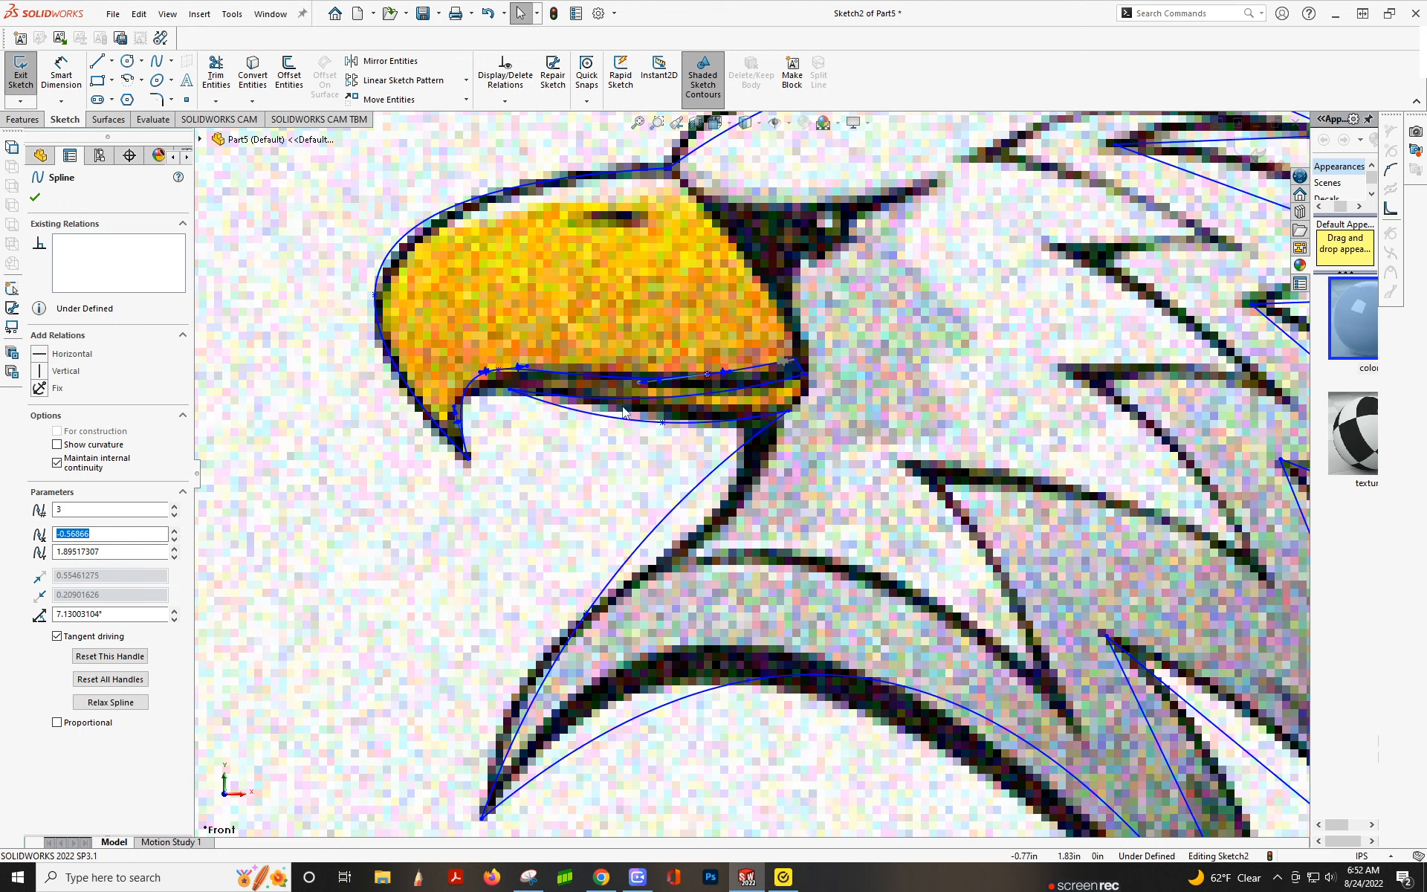
# Reshape the front neck spline and the bottom neck spline with their mid-point handles to follow the black outline
pyautogui.click(671, 421)
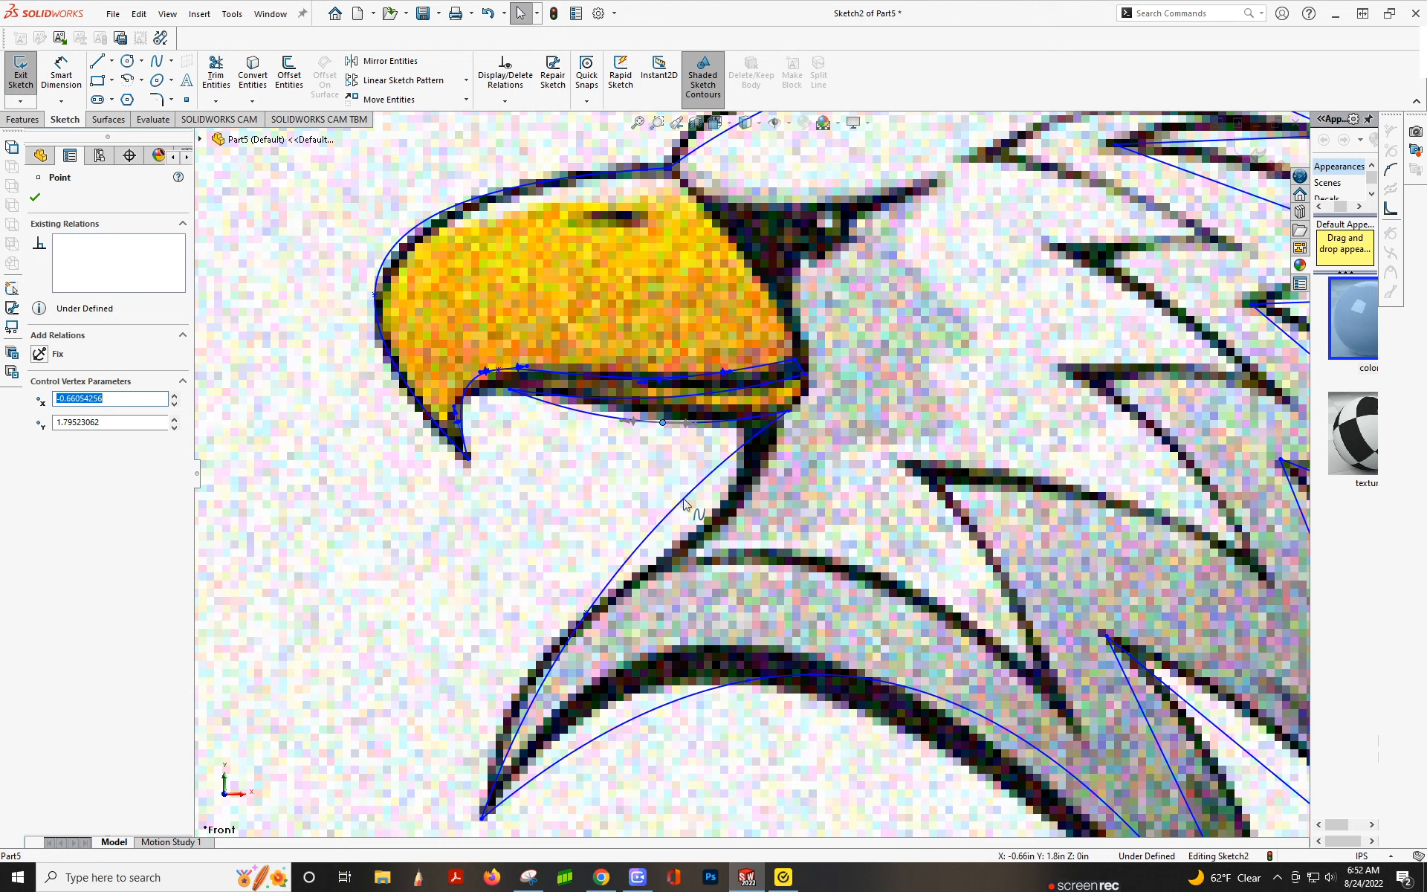
pyautogui.click(587, 613)
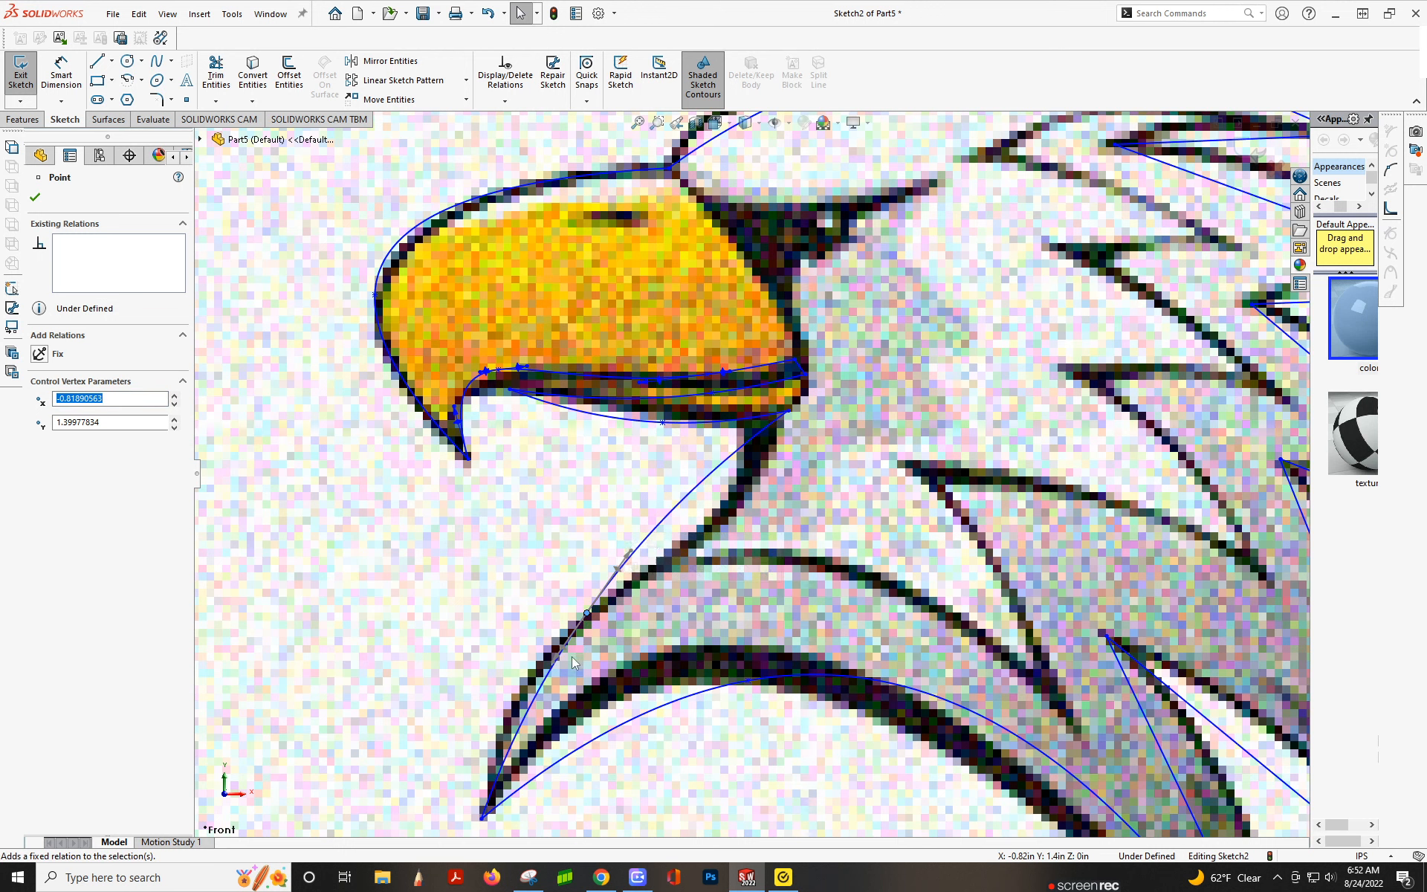
pyautogui.moveTo(554, 668); pyautogui.dragTo(541, 665)
pyautogui.click(745, 681)
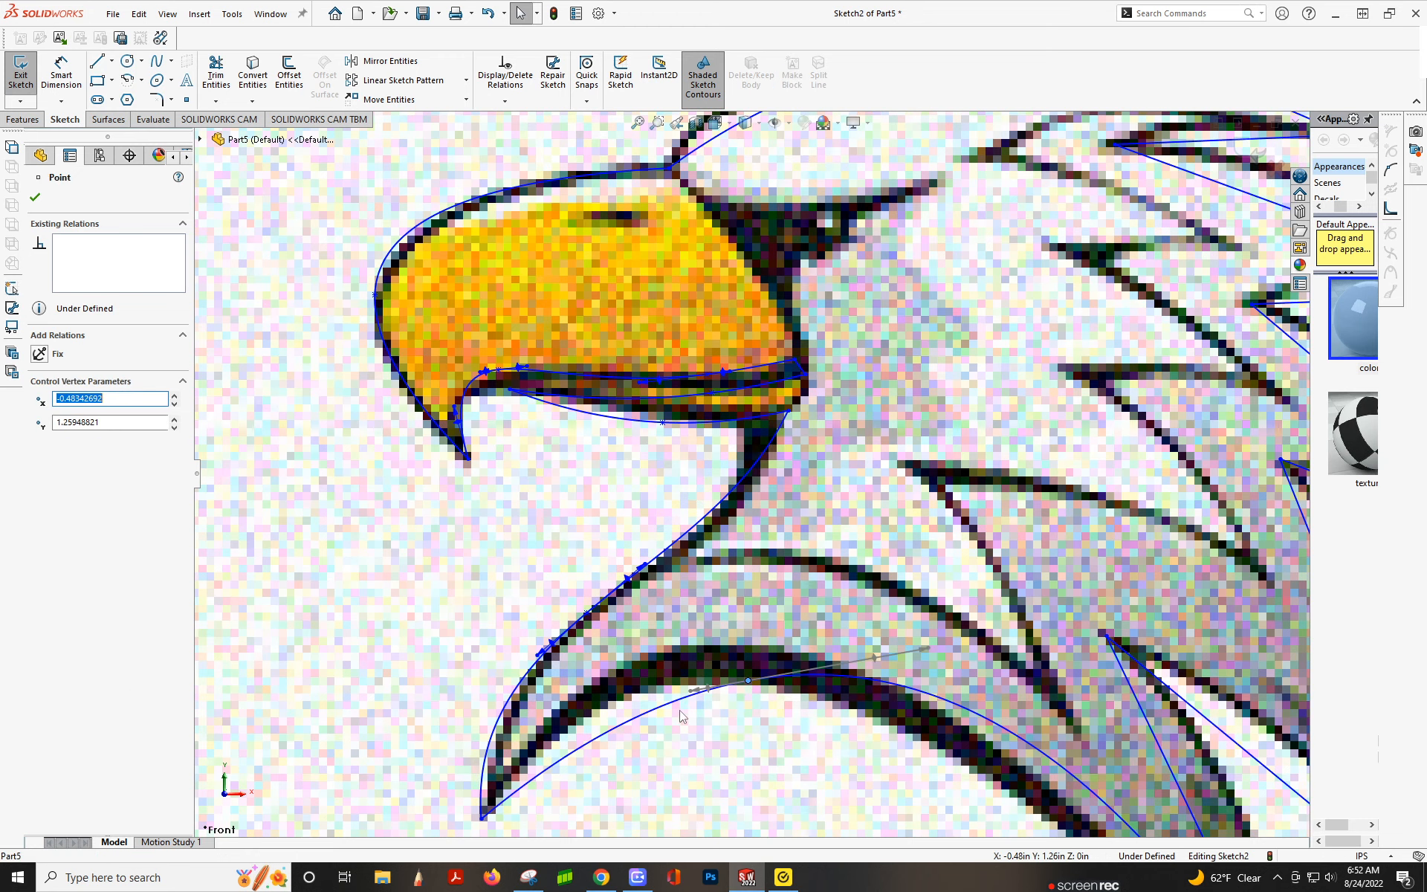
pyautogui.moveTo(688, 693); pyautogui.dragTo(682, 677)
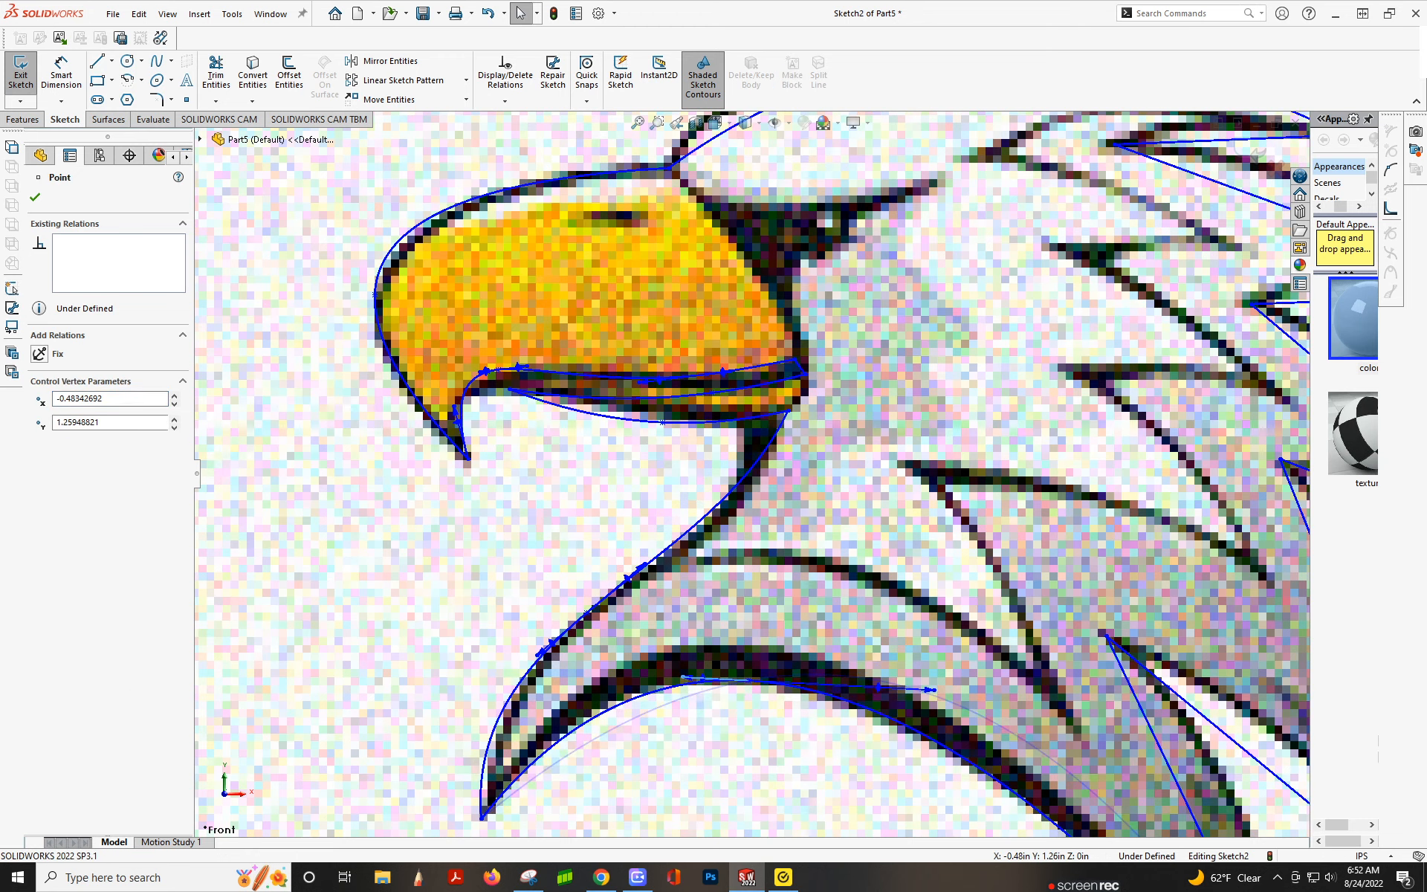
# Bend the two straight splines of the lowest feather notch at the back of the neck to follow the black outline
pyautogui.scroll(5, 929, 652)
pyautogui.scroll(-3, 928, 655)
pyautogui.click(857, 485)
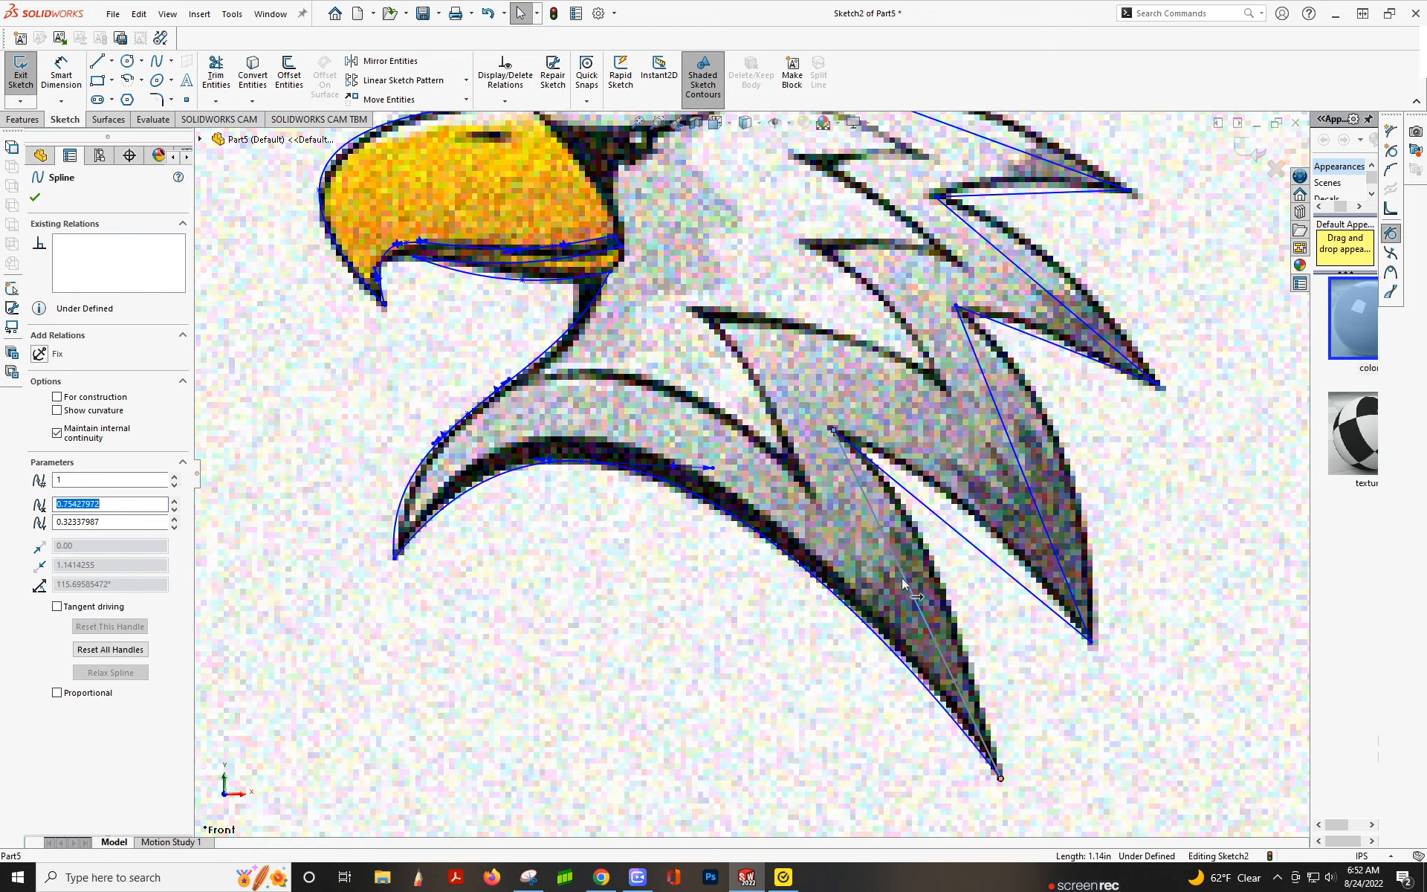
pyautogui.moveTo(900, 573); pyautogui.dragTo(943, 476)
pyautogui.click(954, 528)
# Bend the upper and lower edge splines of the second and third feather notches from below to match the image
pyautogui.click(1009, 439)
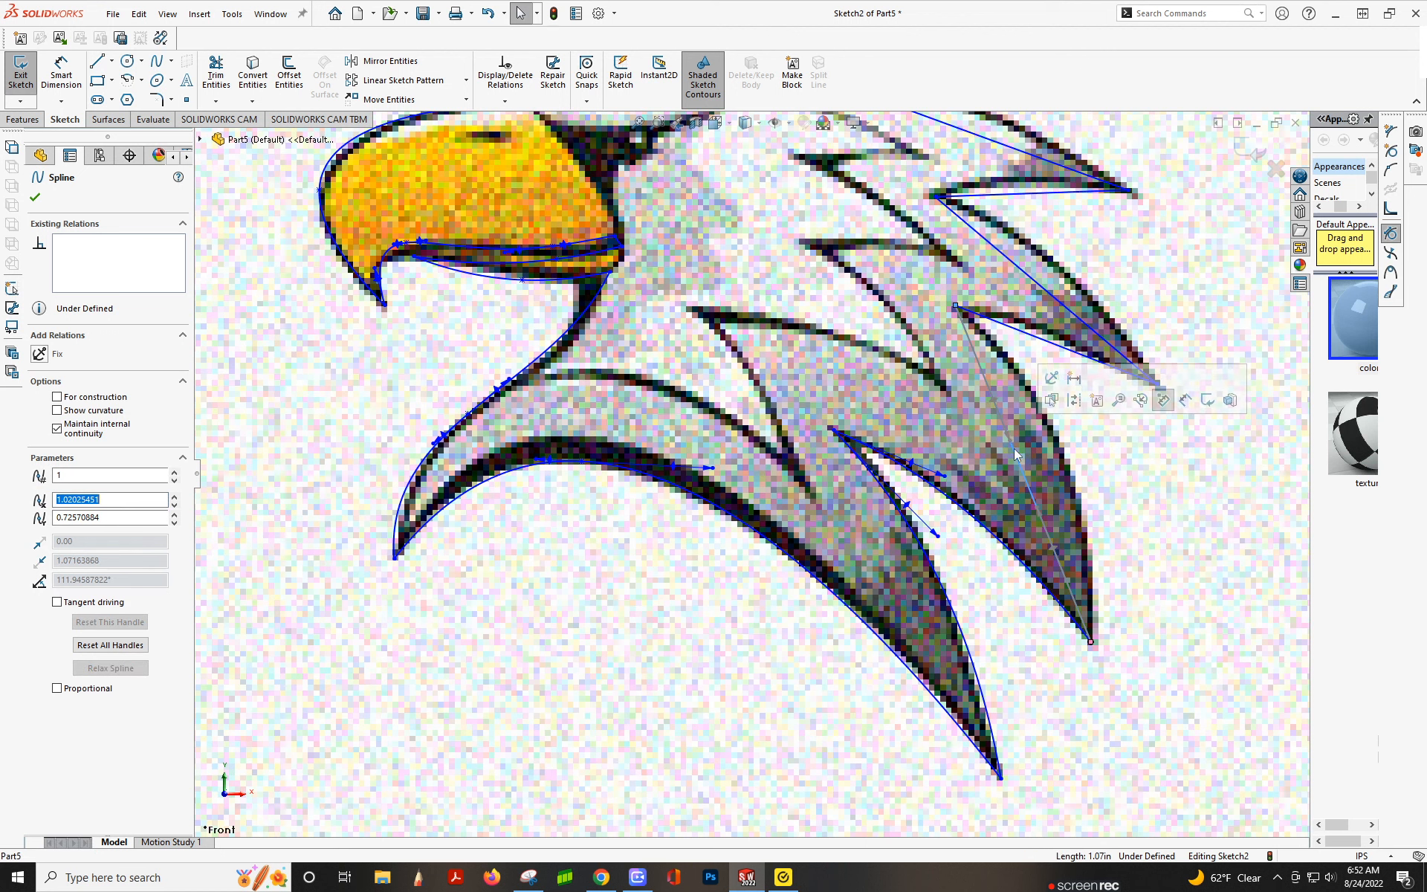
pyautogui.moveTo(1011, 443); pyautogui.dragTo(1047, 391)
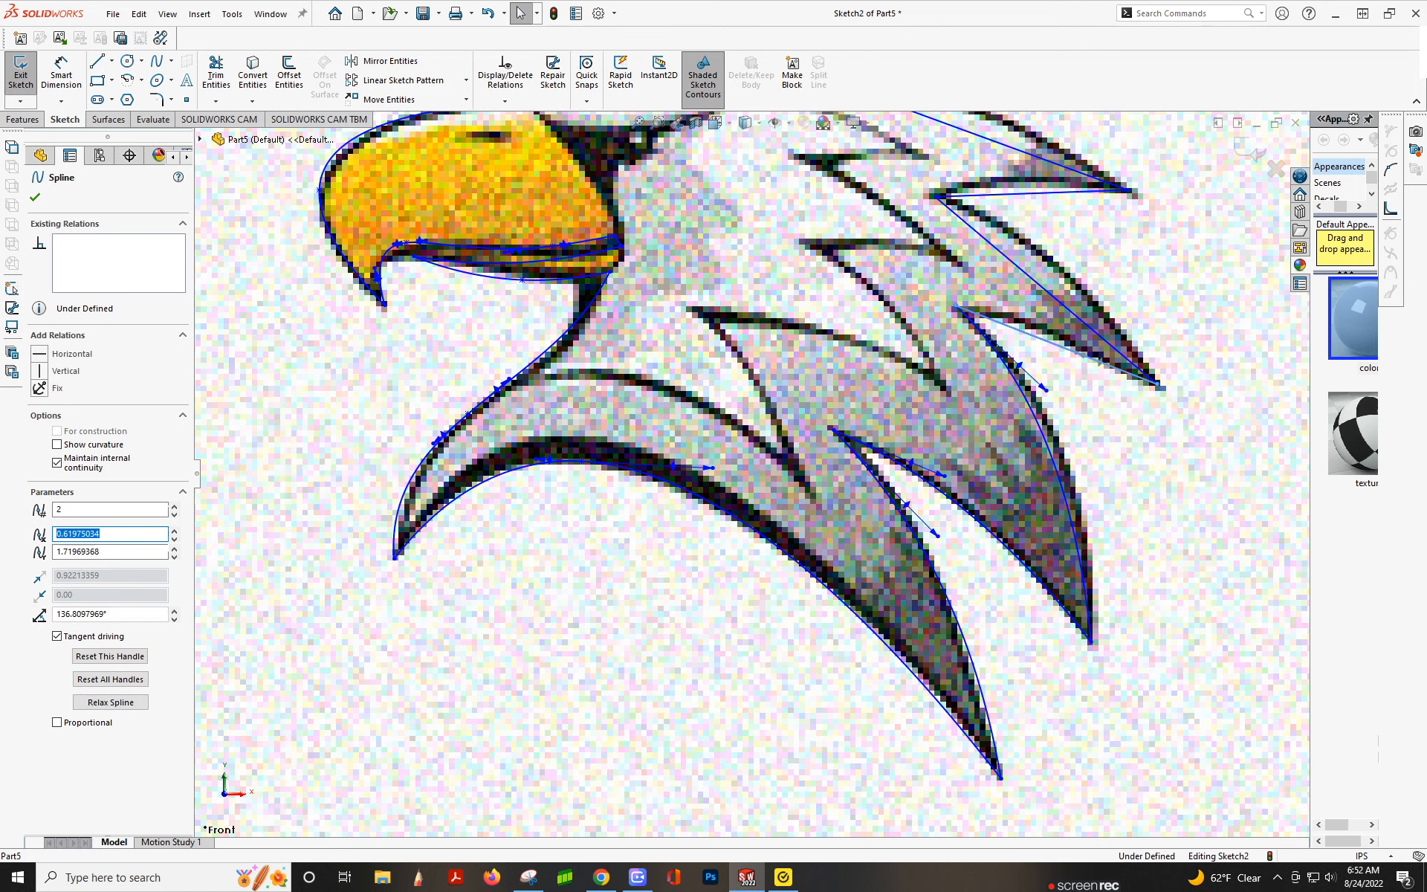
pyautogui.click(1030, 333)
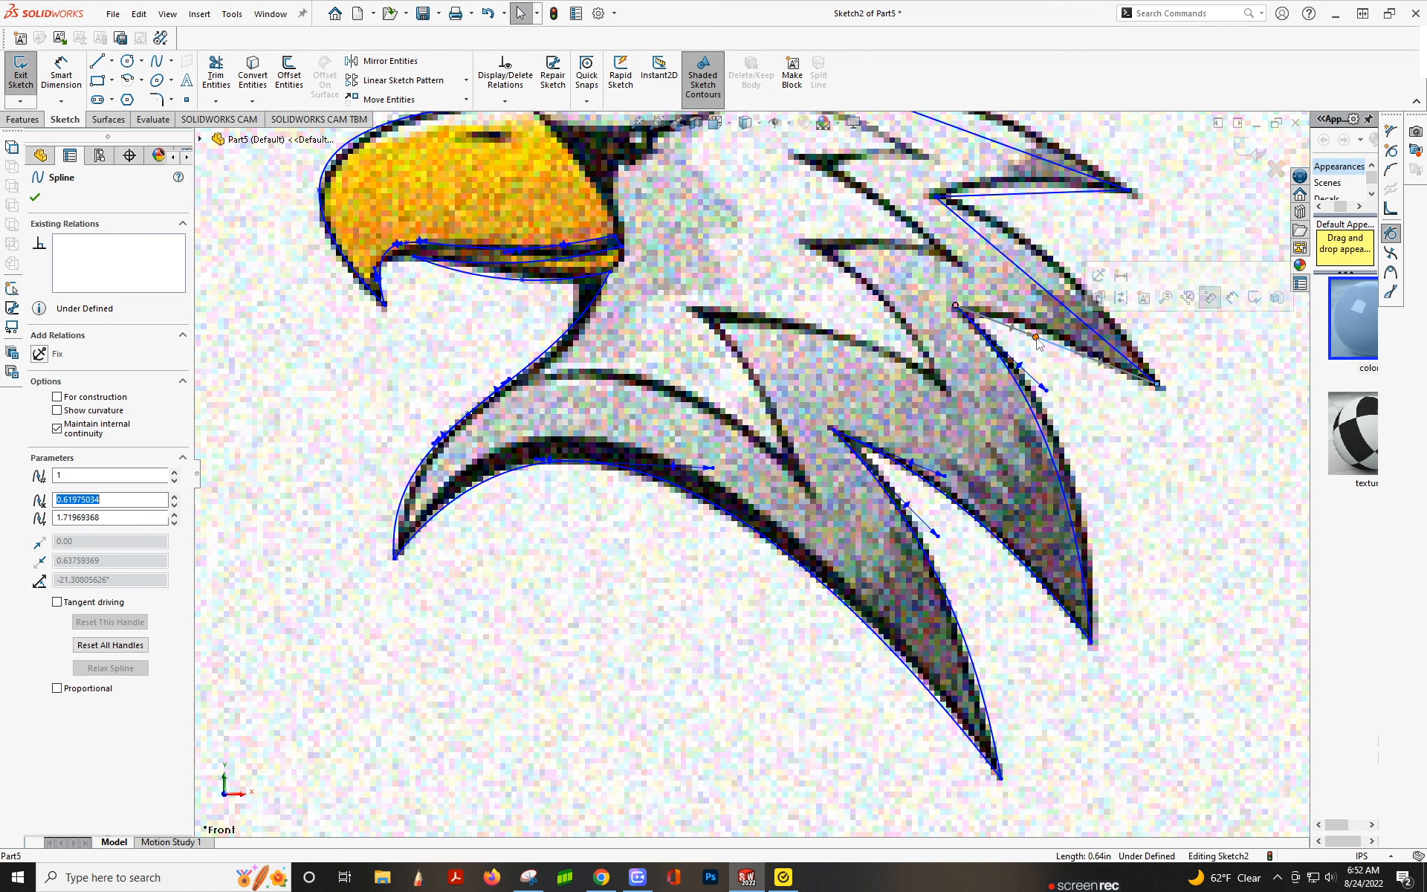
pyautogui.click(1030, 276)
pyautogui.moveTo(1020, 269); pyautogui.dragTo(1002, 179)
pyautogui.click(1034, 196)
# Bend the two splines meeting at the uppermost feather notch so they follow the feather edges in the image
pyautogui.scroll(6, 824, 372)
pyautogui.scroll(-5, 824, 375)
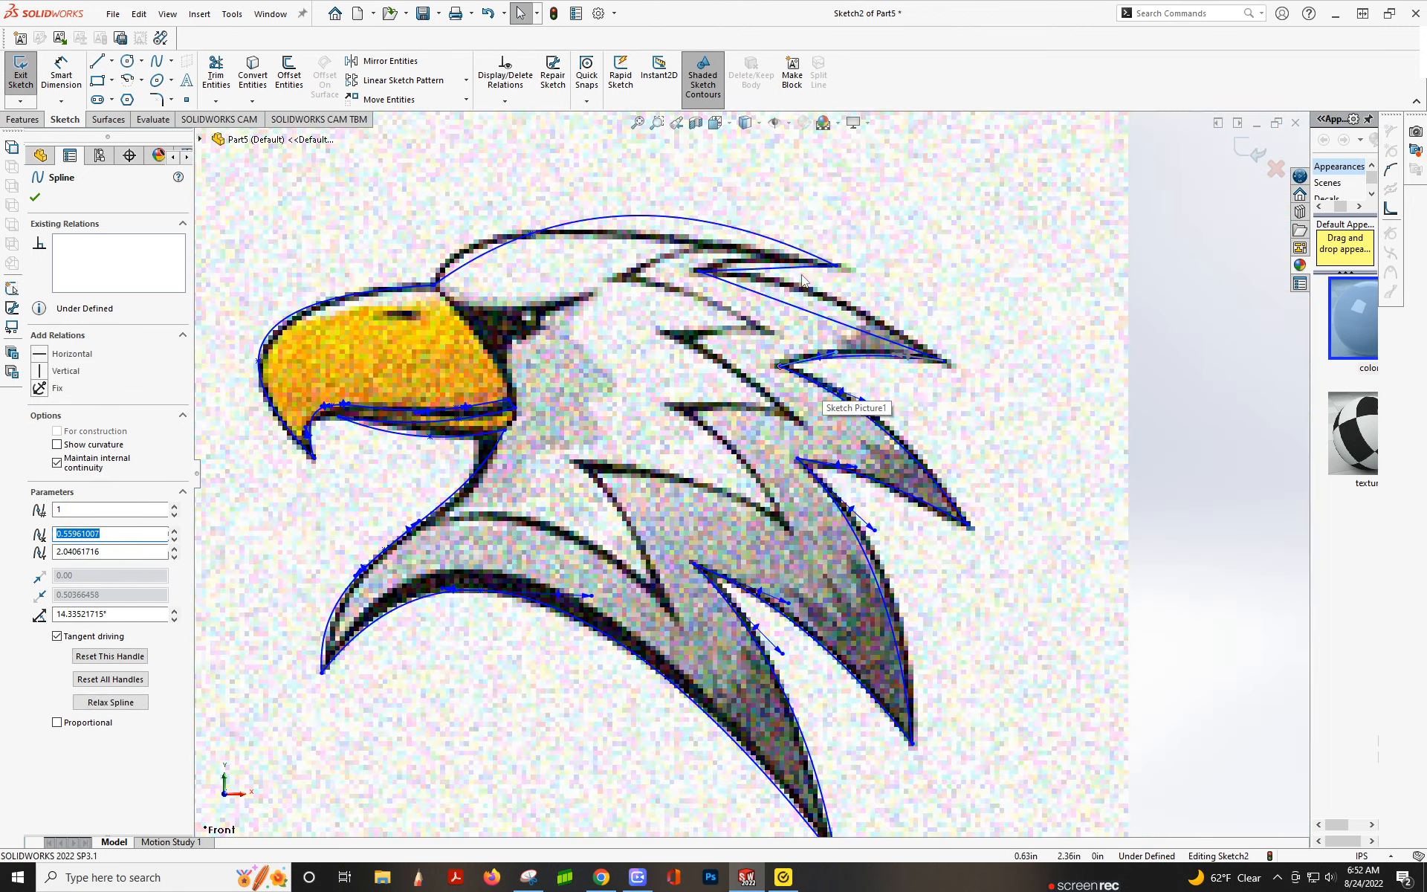
pyautogui.click(795, 306)
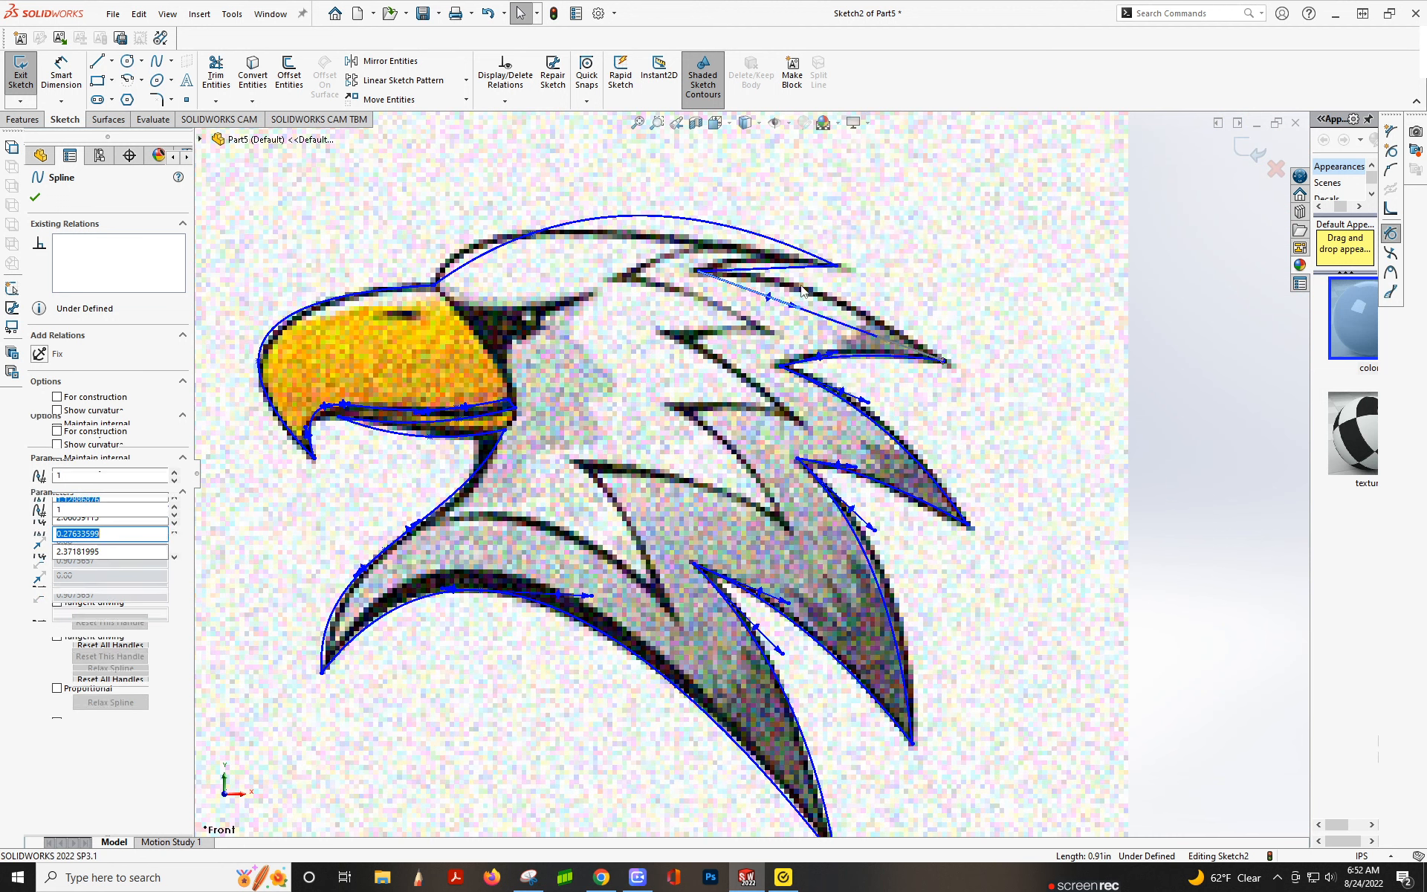
pyautogui.moveTo(801, 287); pyautogui.dragTo(795, 279)
pyautogui.click(760, 269)
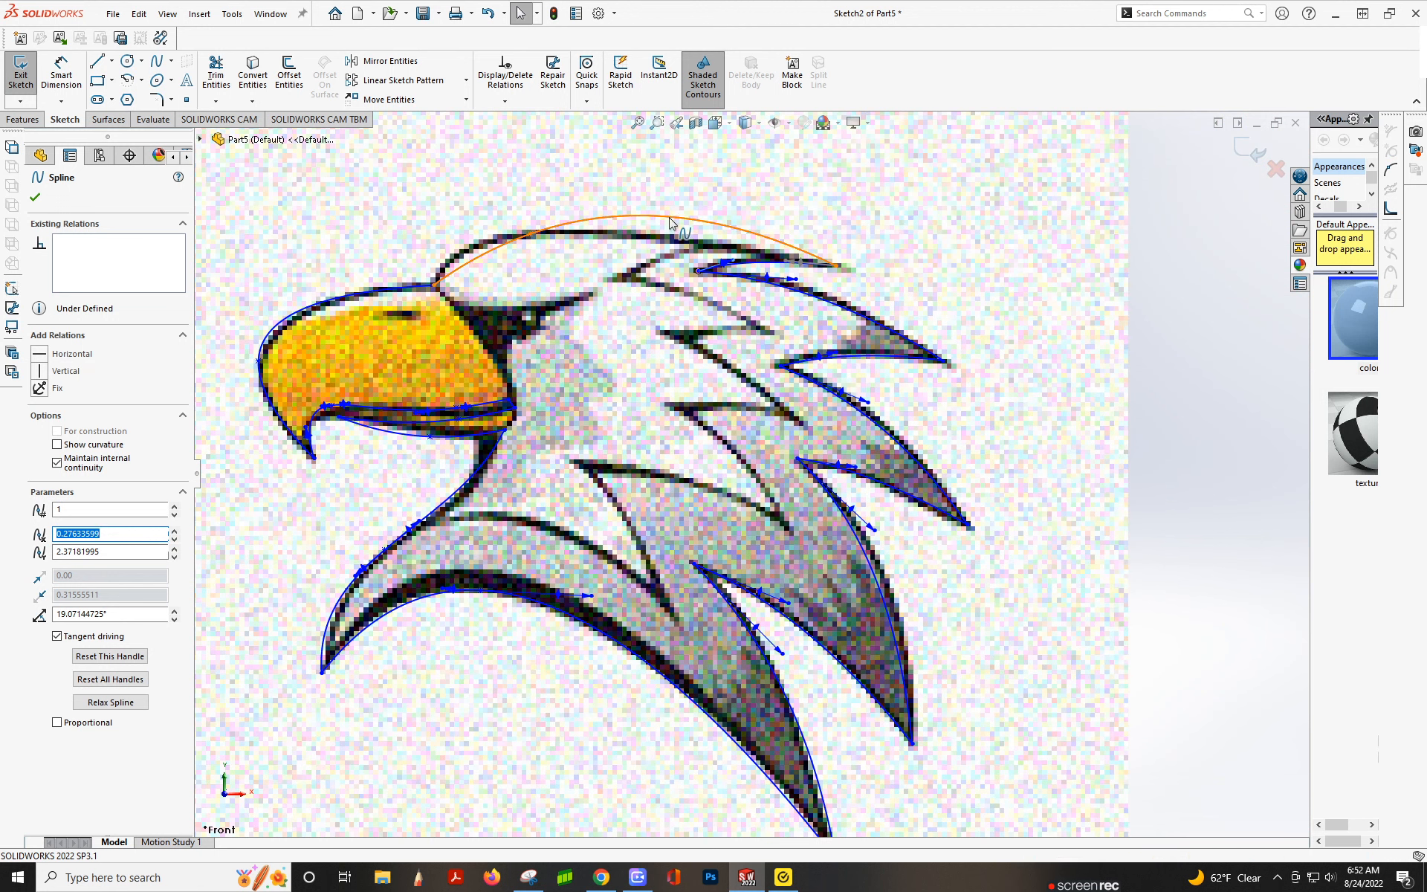
# Reshape the top-of-head spline with its middle and end handles to follow the crown from the brow to the top feather tip
pyautogui.click(628, 217)
pyautogui.moveTo(609, 209); pyautogui.dragTo(604, 218)
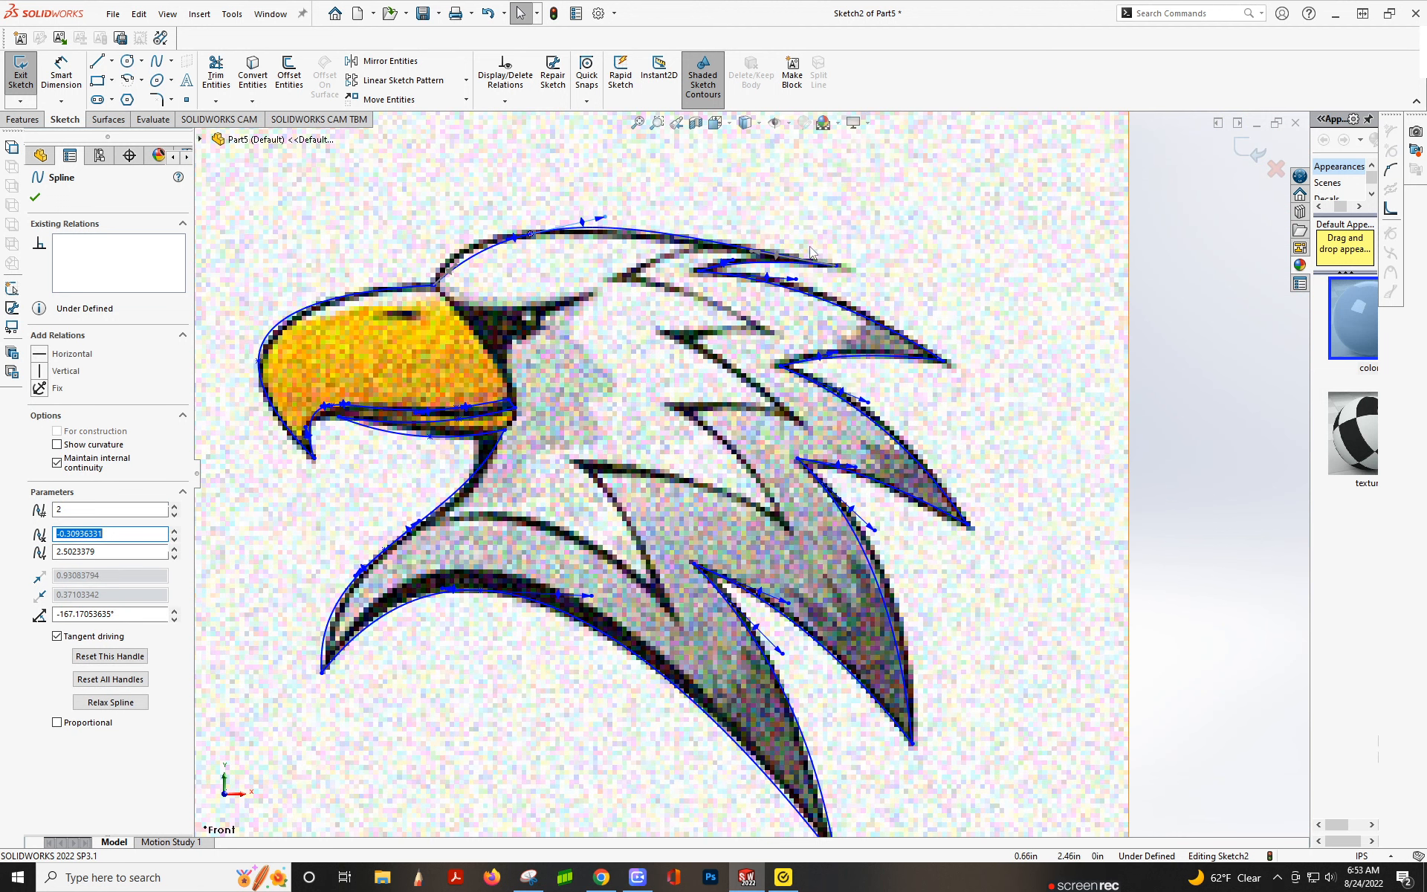
pyautogui.moveTo(752, 253); pyautogui.dragTo(773, 255)
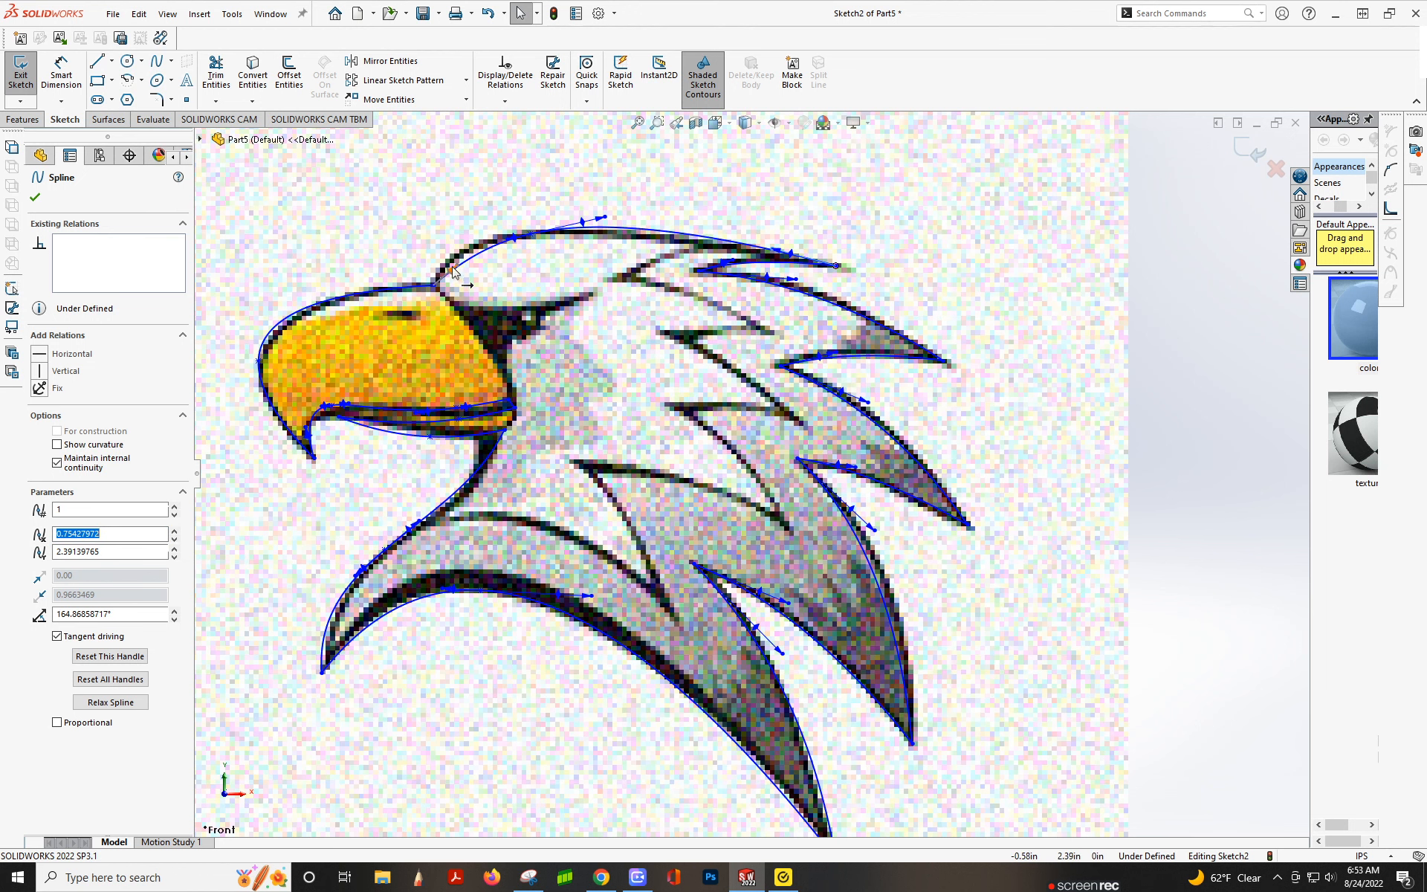
pyautogui.moveTo(456, 267); pyautogui.dragTo(443, 259)
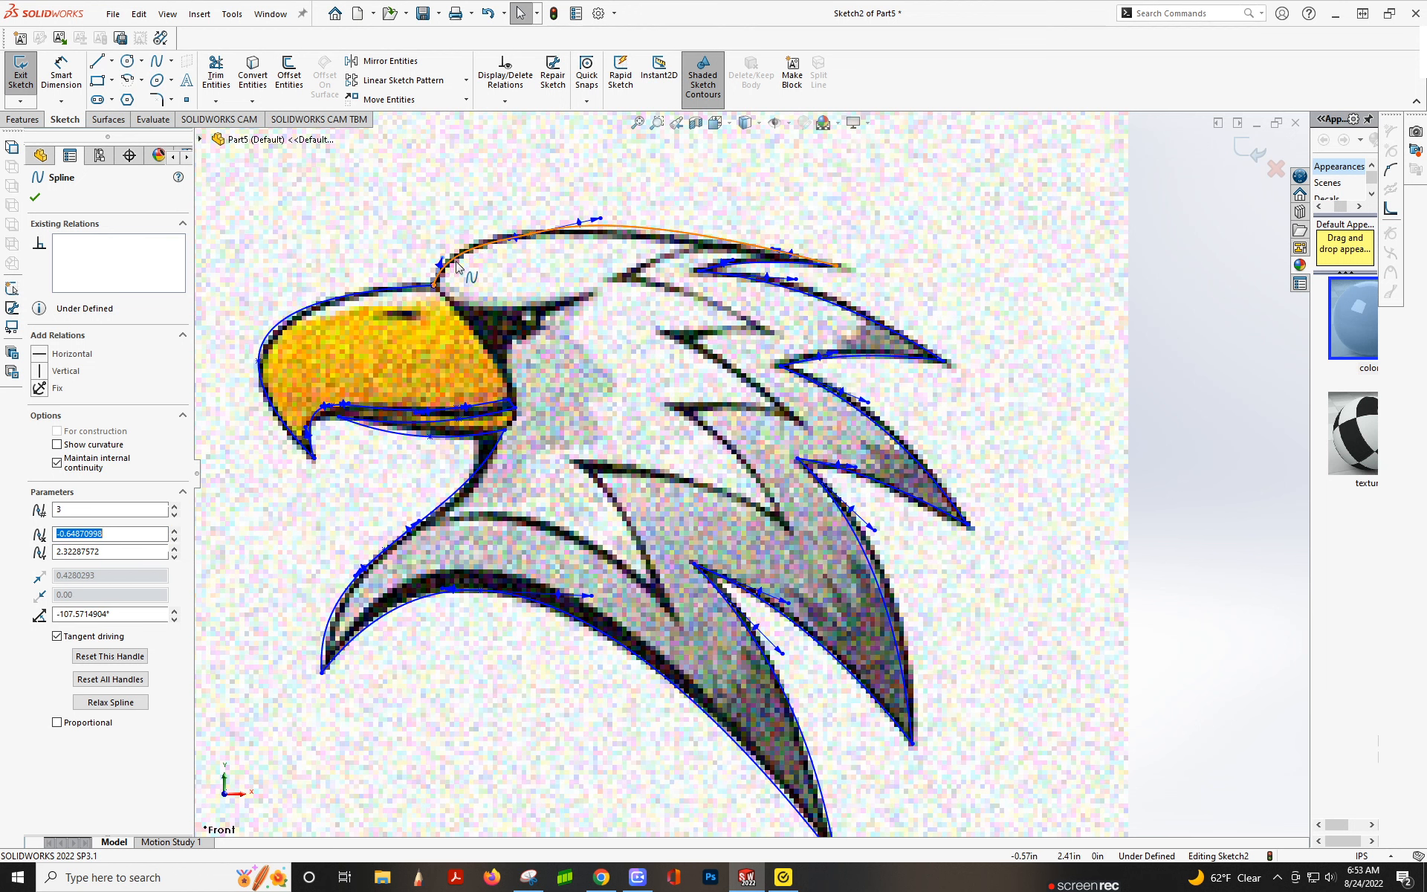
# Flatten the tangent at the crown spline's middle point so the curve hugs the black outline, and finish editing the spline
pyautogui.click(156, 60)
pyautogui.scroll(-2, 497, 368)
pyautogui.scroll(5, 535, 309)
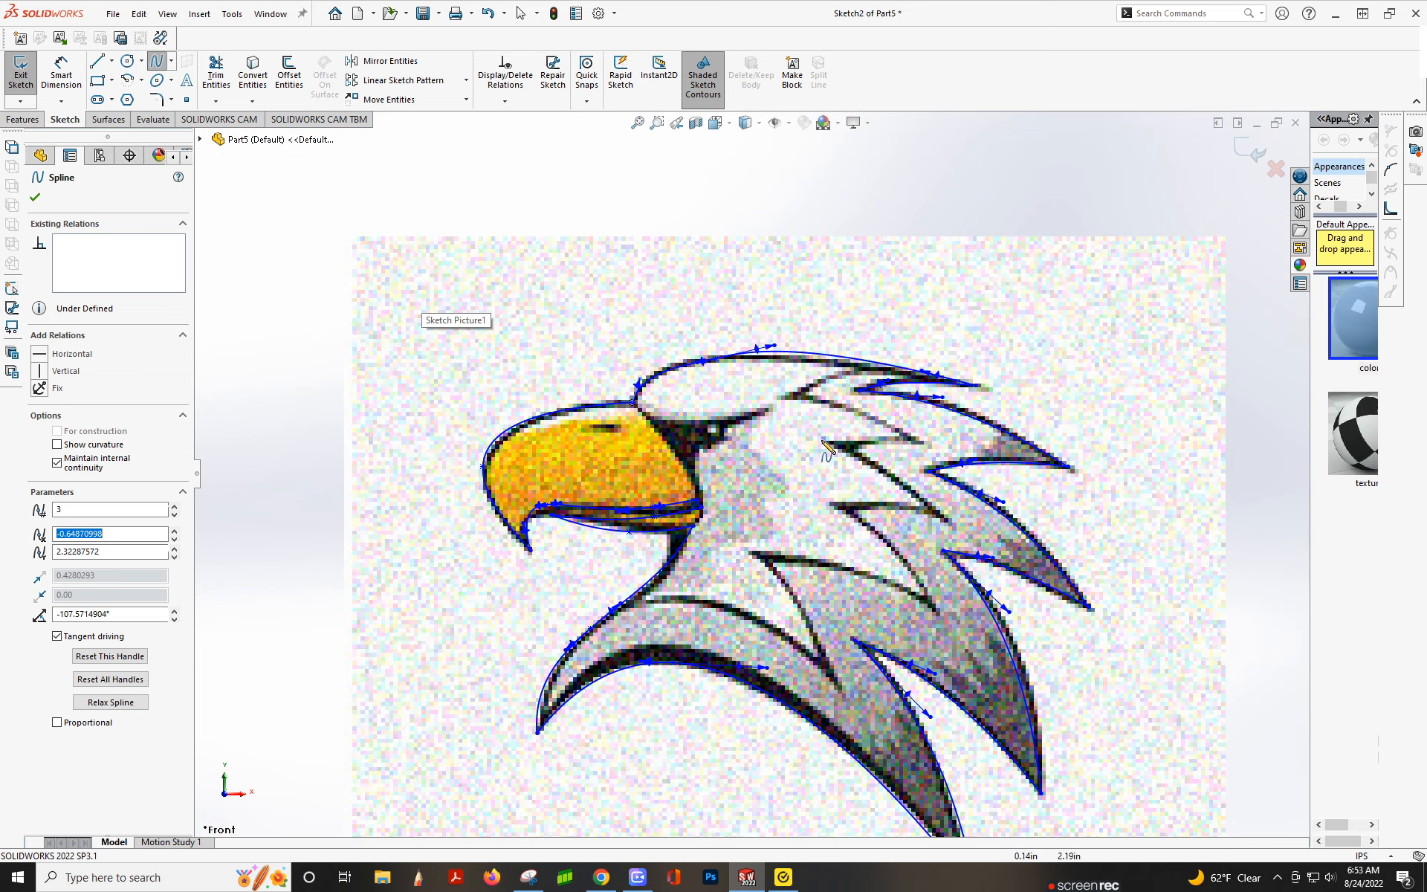
pyautogui.scroll(-2, 797, 329)
pyautogui.press('Escape')
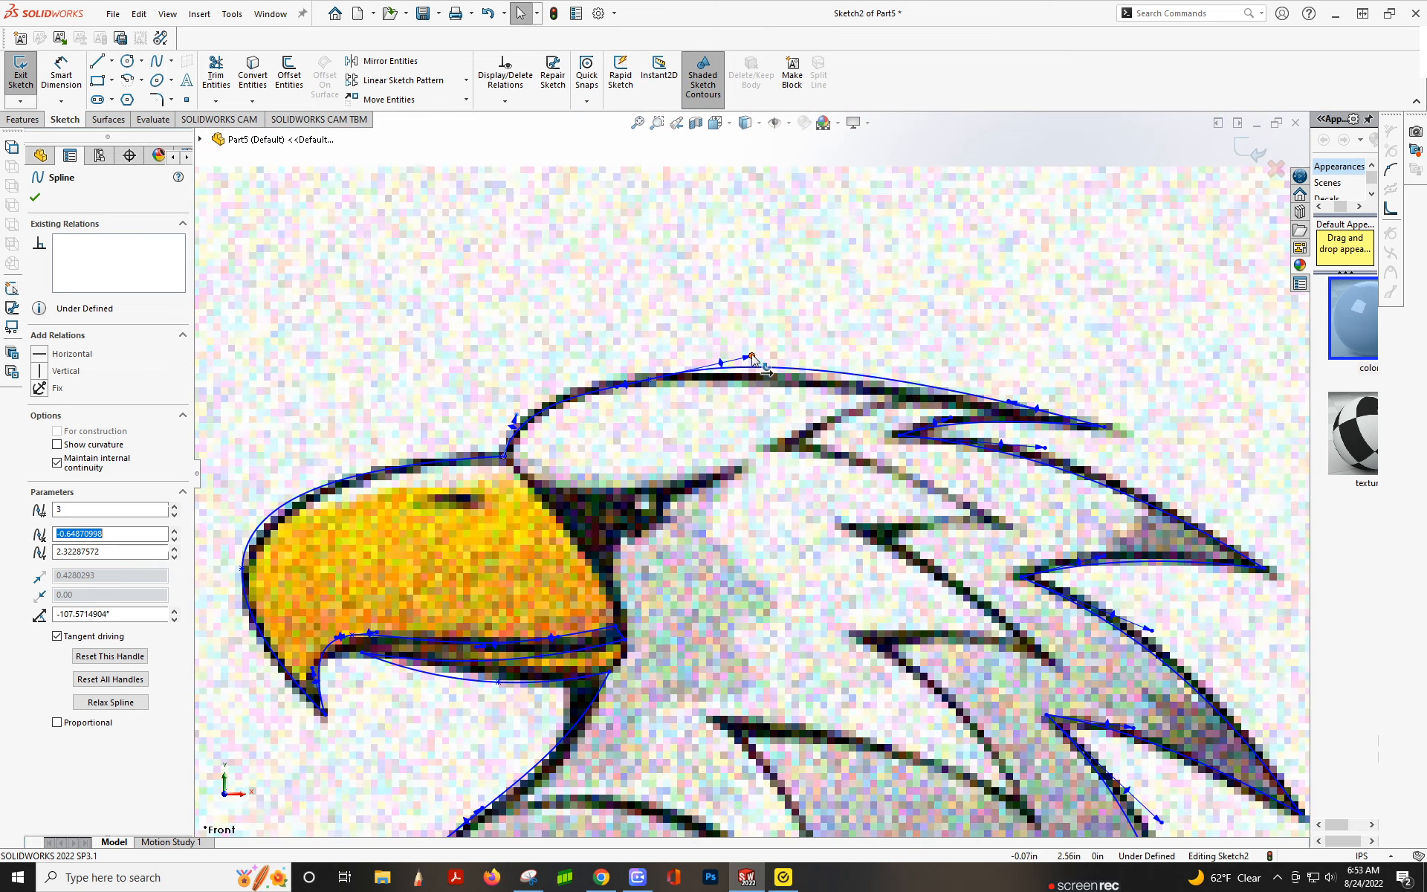
pyautogui.scroll(3, 724, 483)
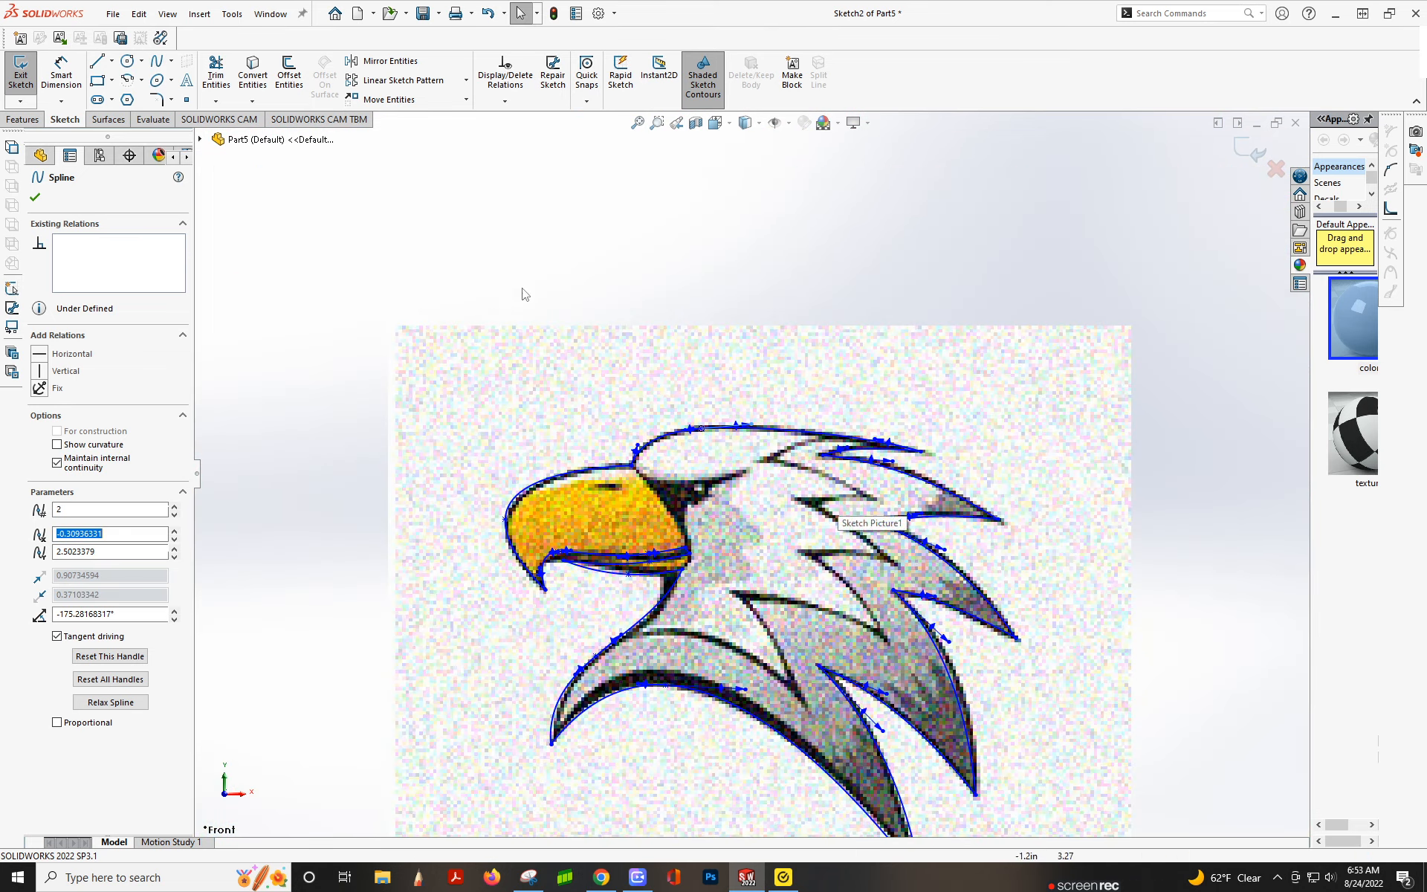
pyautogui.click(35, 197)
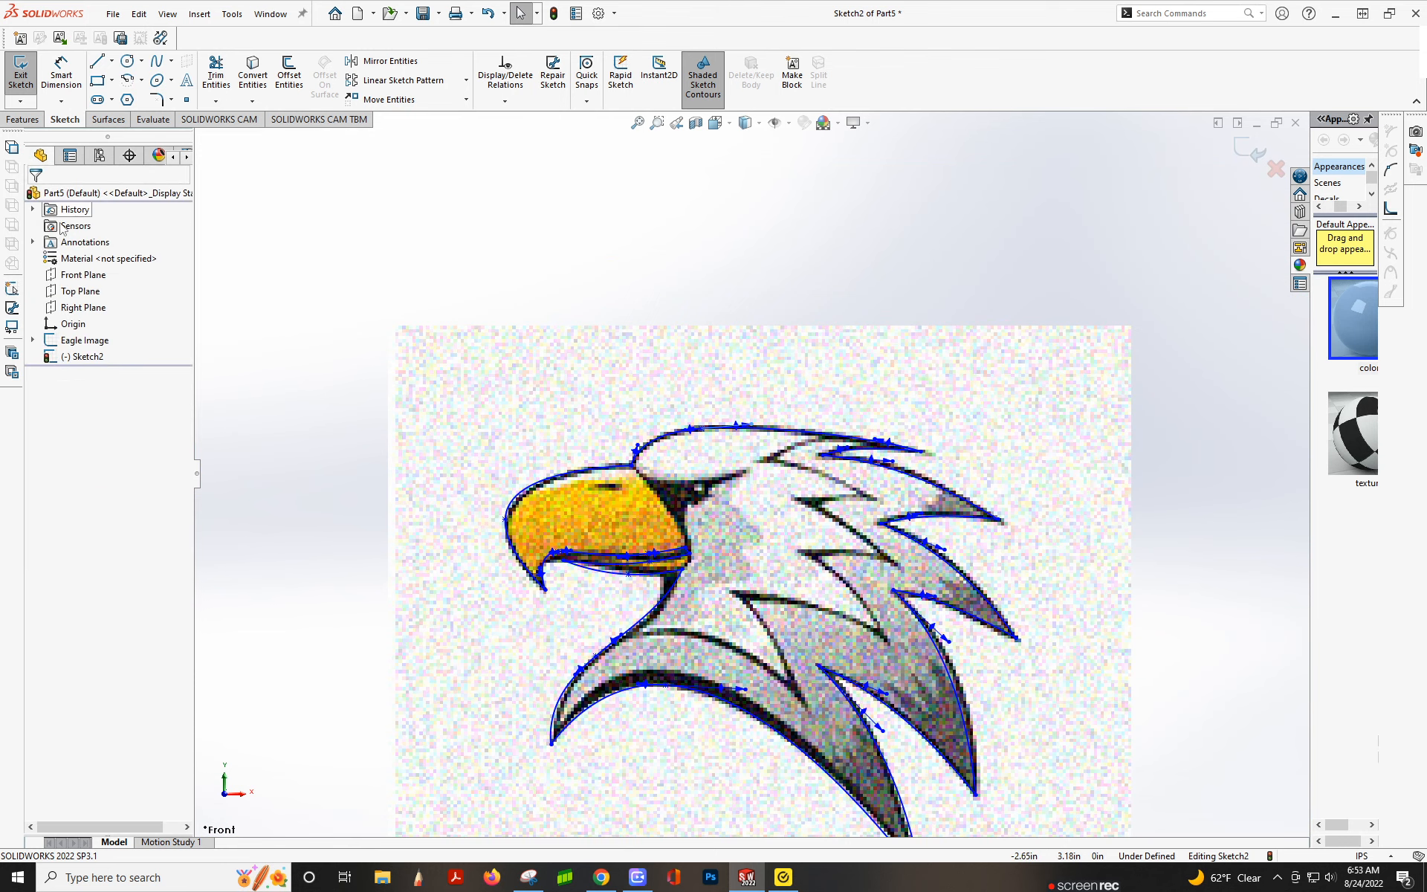
# Hide the Eagle Image sketch to examine the shaded outline on its own, and show the image again
pyautogui.click(75, 344)
pyautogui.click(111, 316)
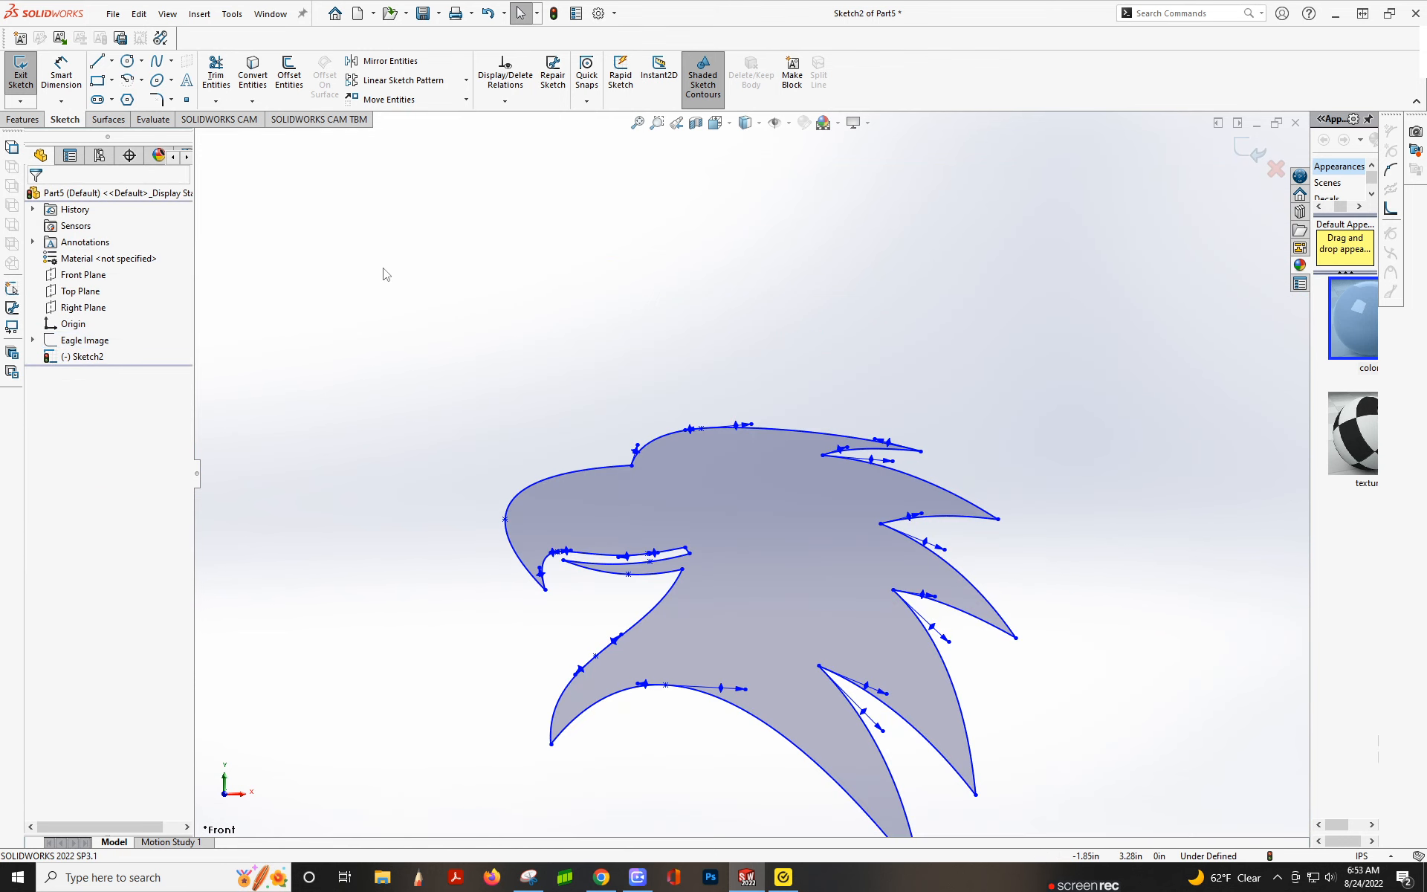
pyautogui.scroll(2, 816, 675)
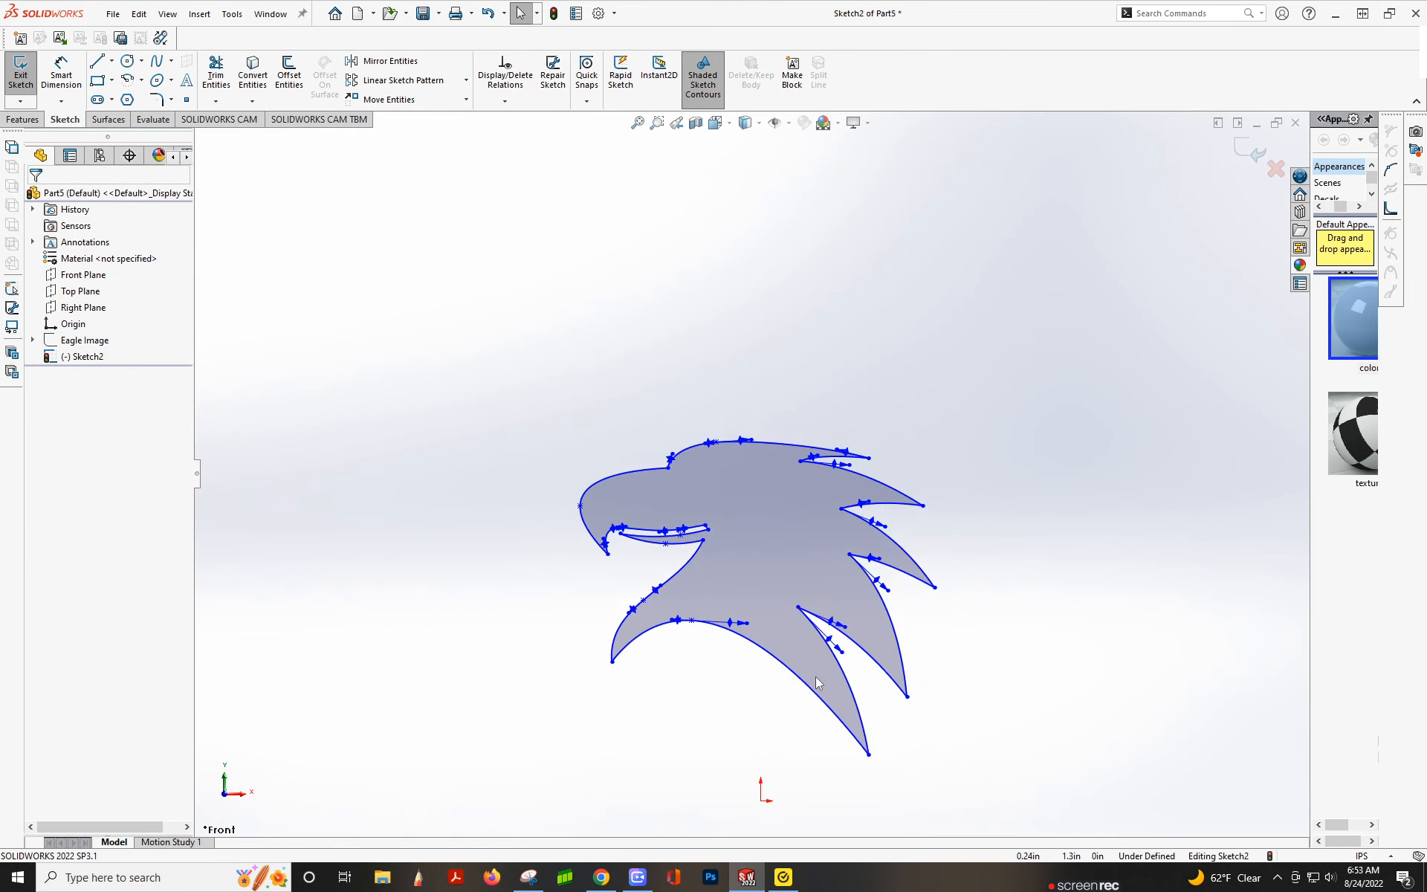
pyautogui.scroll(-2, 815, 677)
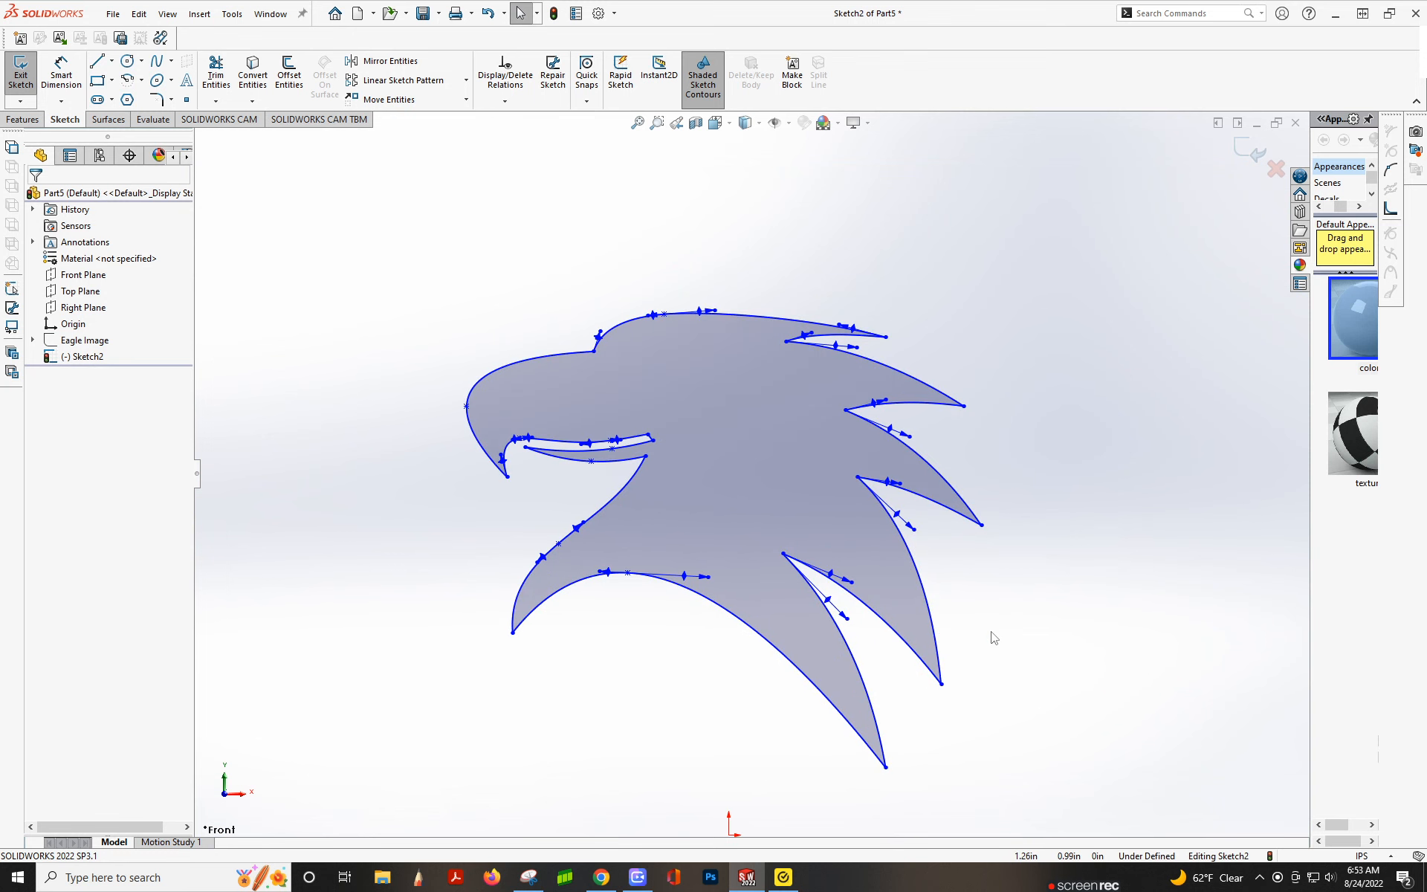
pyautogui.click(67, 342)
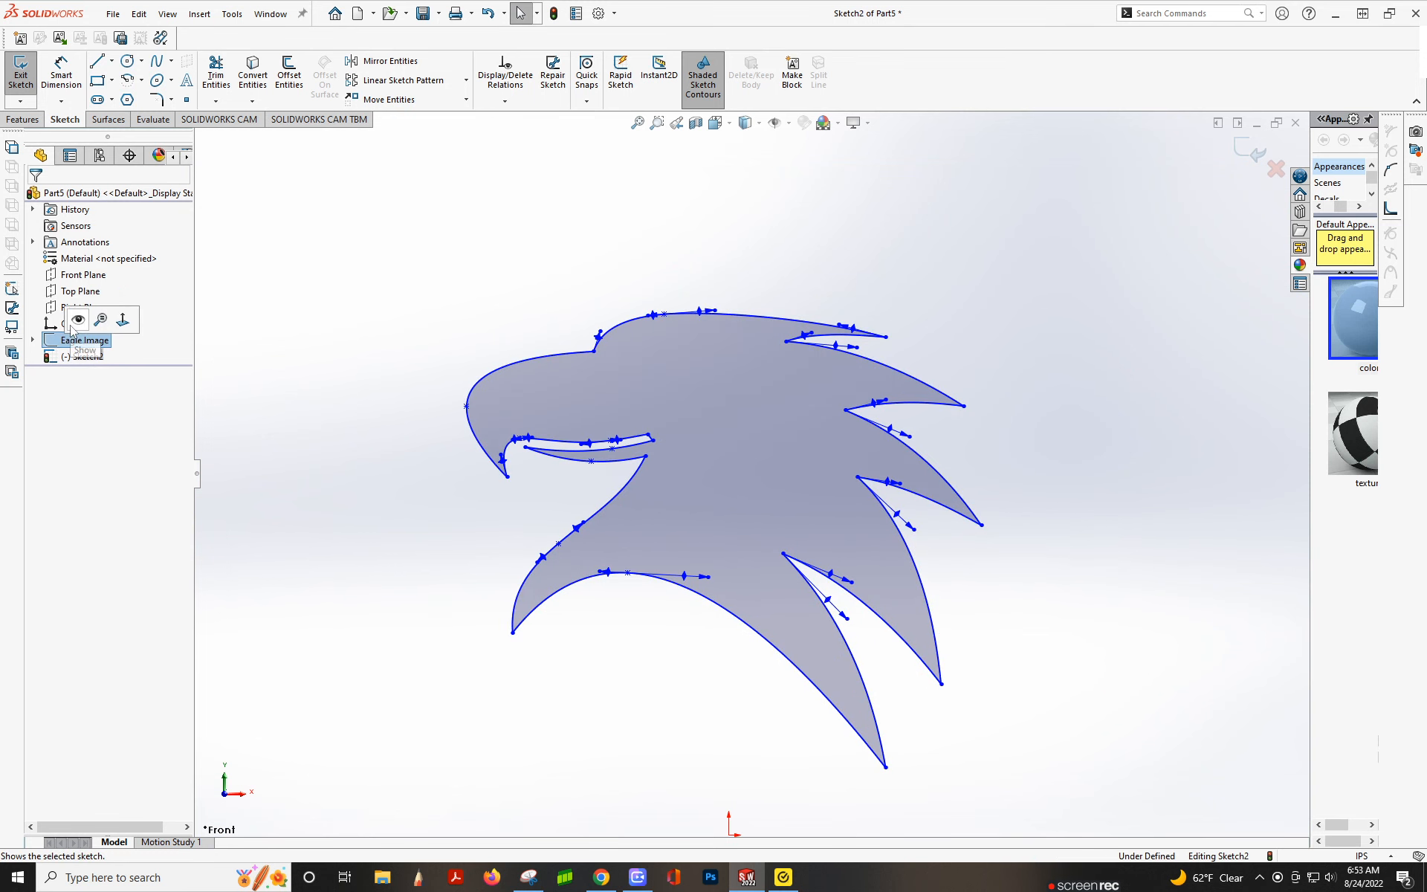
pyautogui.click(78, 320)
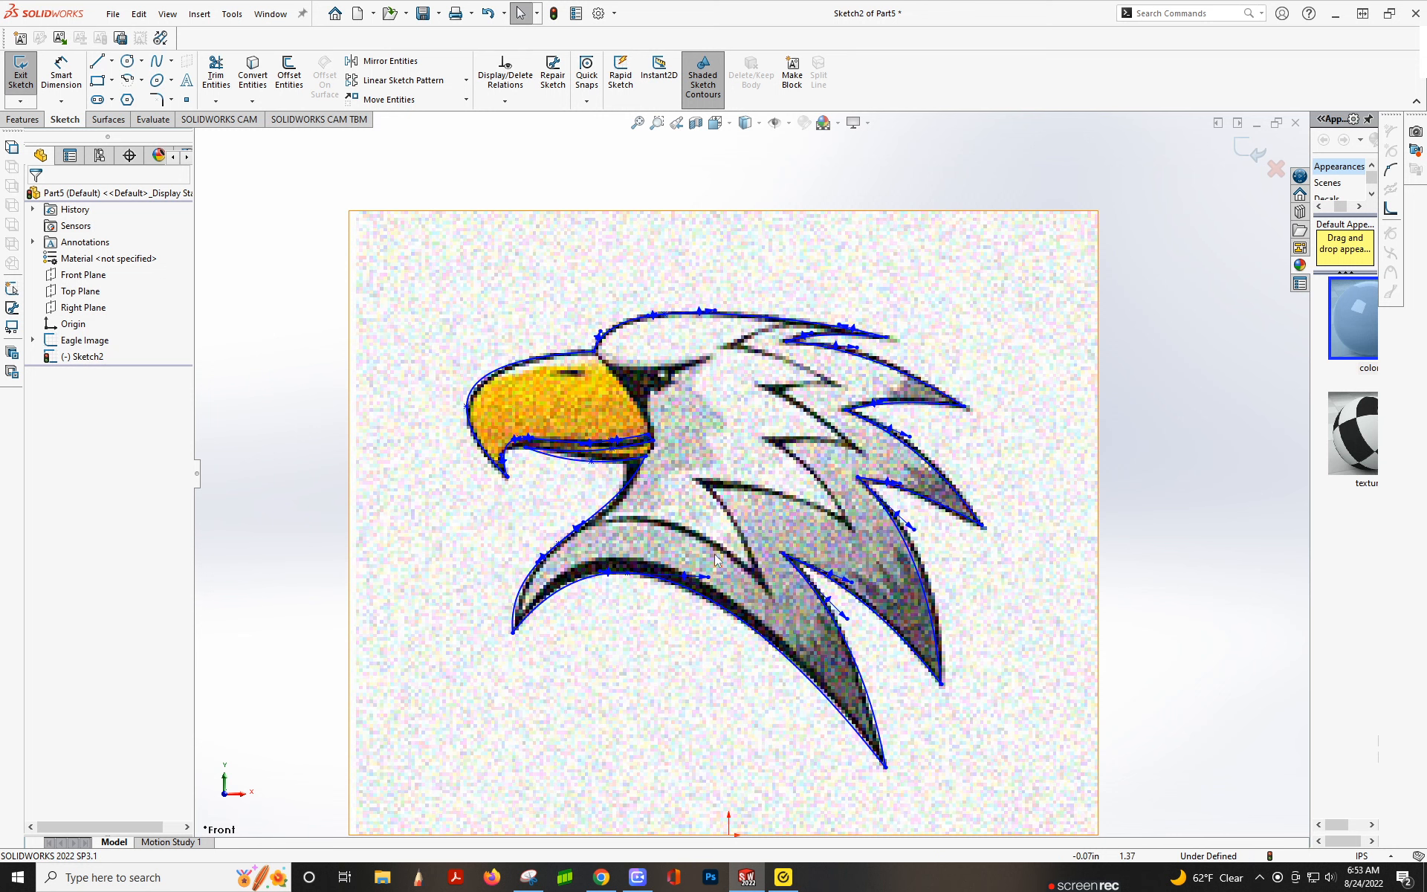
# Switch to Chrome to check where page 32 of the INT_ Chapter 2 Sketching PDF places the gaps, and return to SOLIDWORKS
pyautogui.click(601, 877)
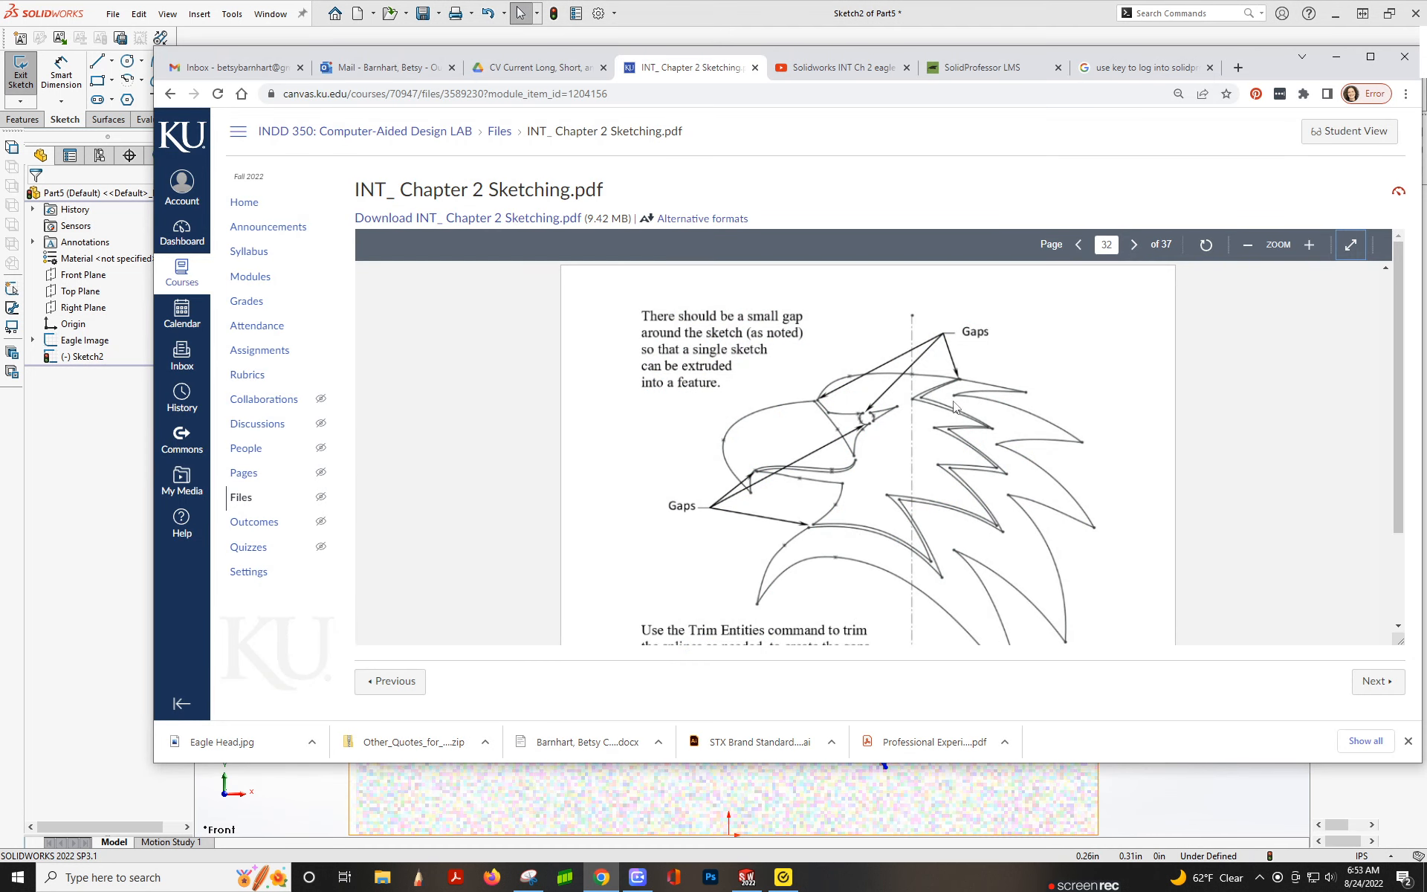
pyautogui.click(1345, 67)
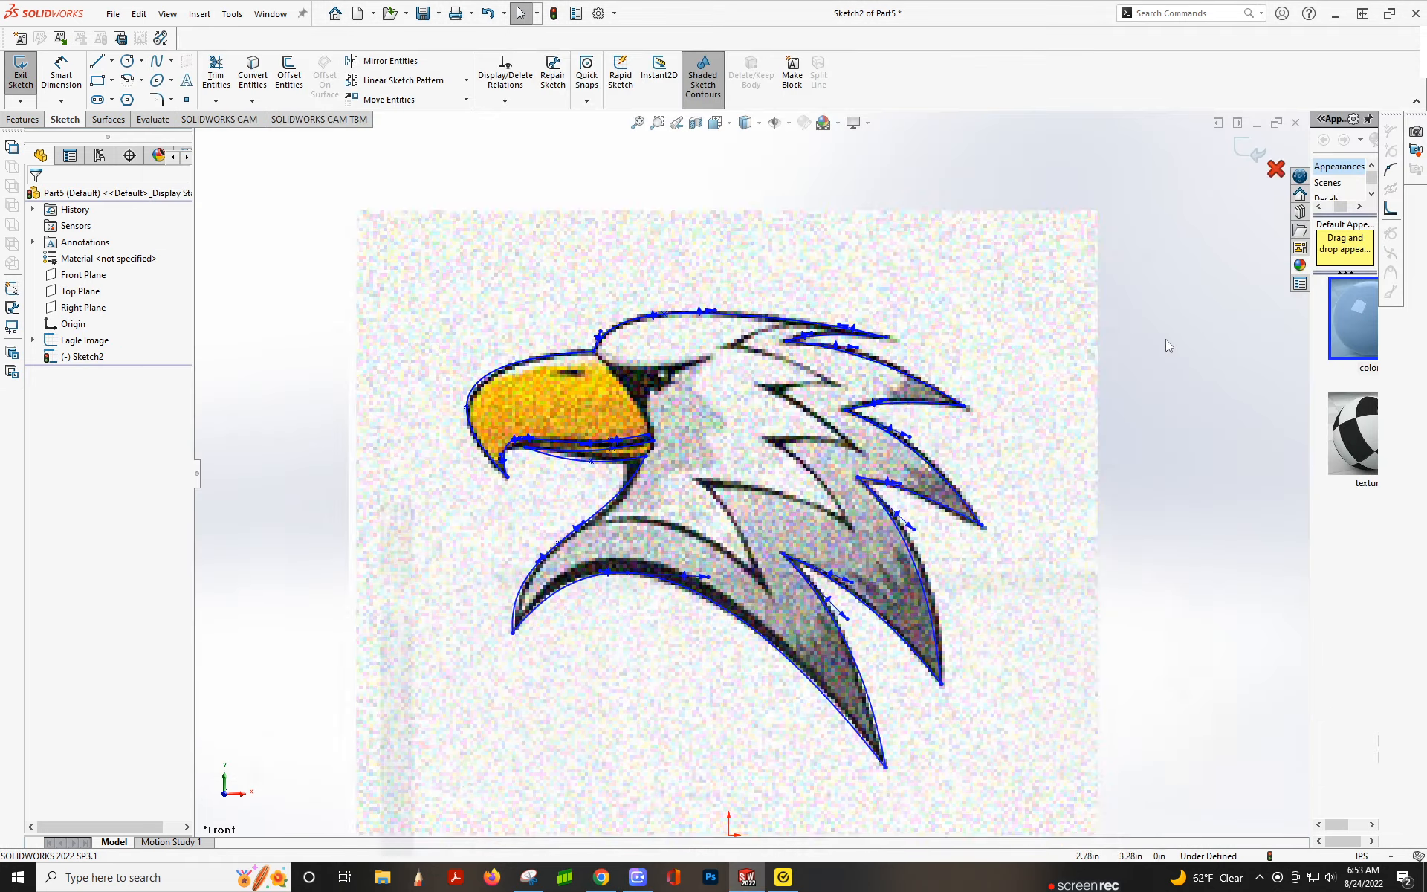
# Draw a three-point spline from outside the front neck edge along the inner neck line to the first inner feather notch
pyautogui.scroll(-3, 804, 513)
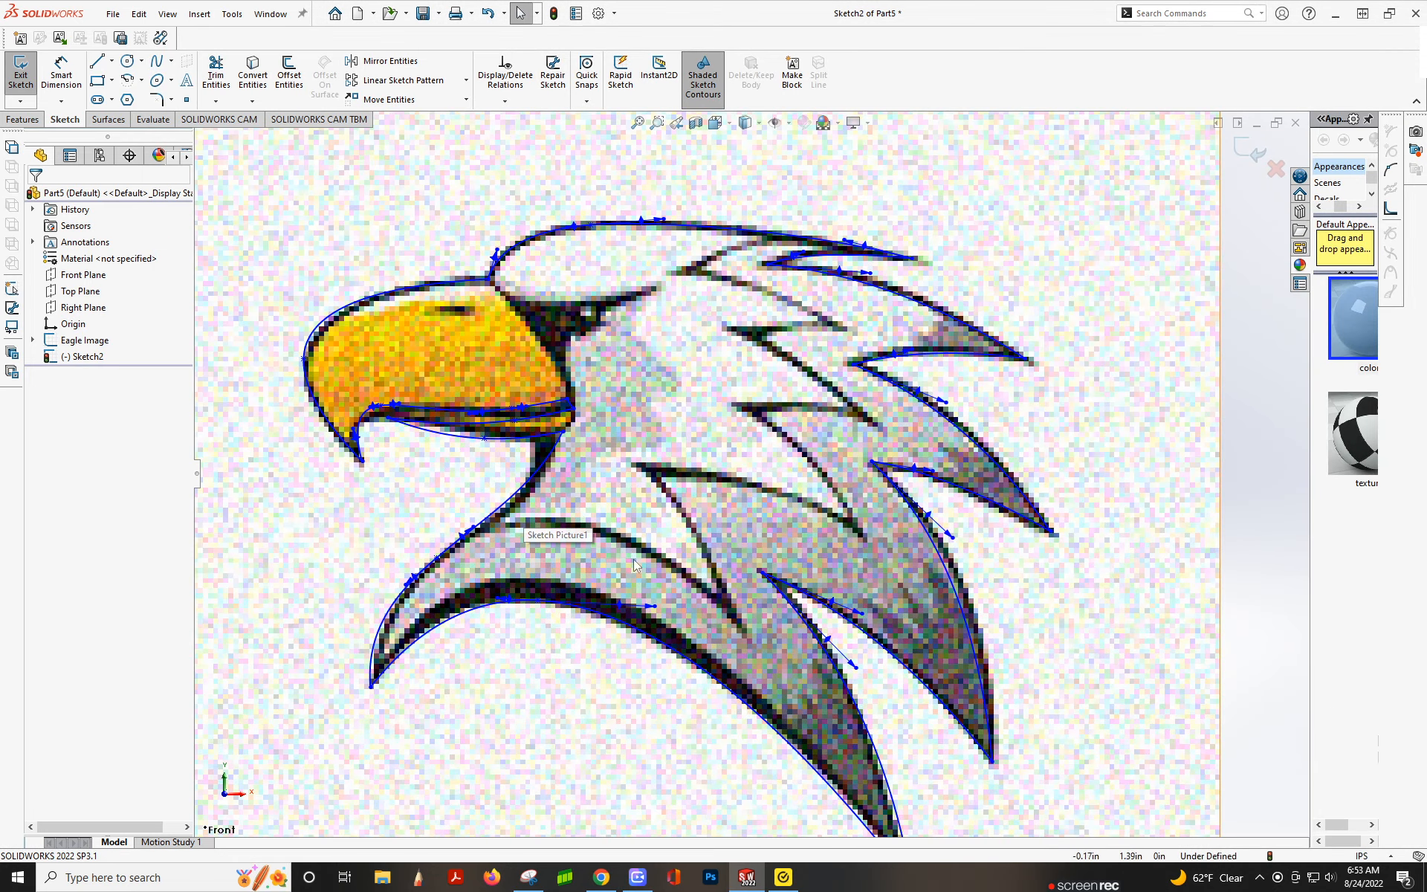
pyautogui.click(163, 61)
pyautogui.scroll(-2, 535, 529)
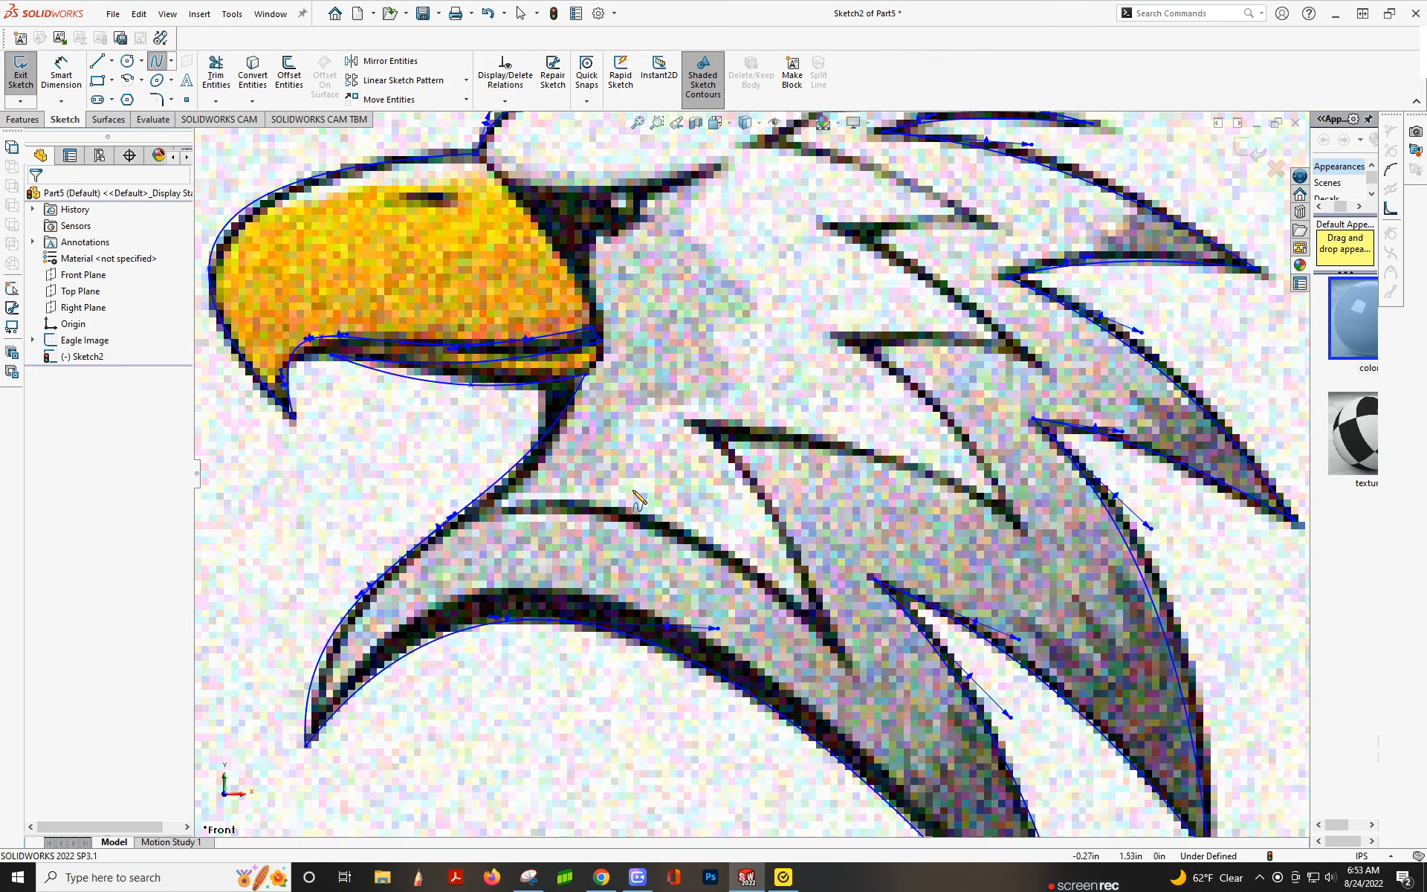
pyautogui.click(373, 566)
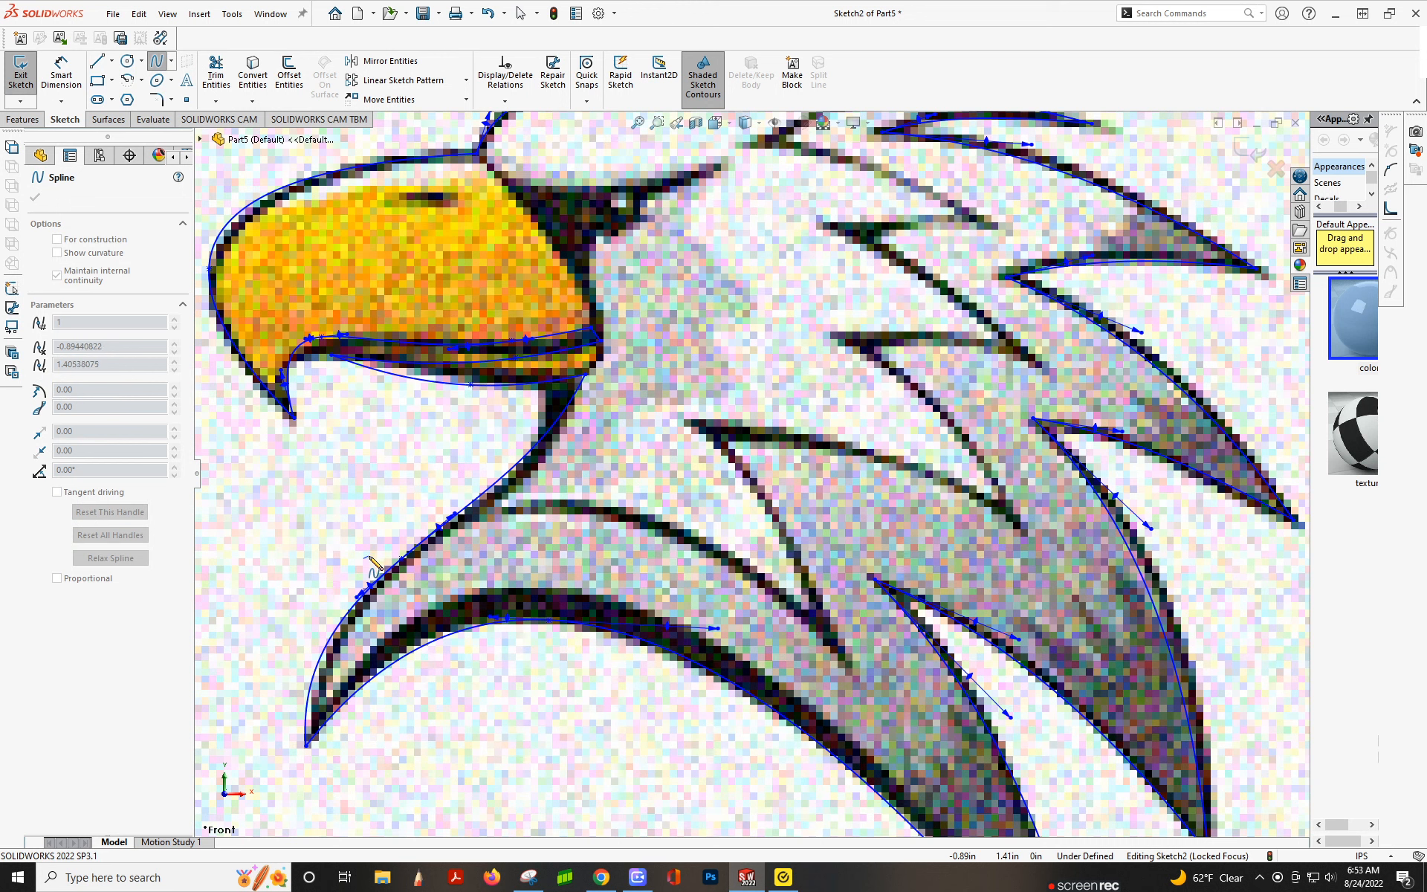
pyautogui.click(568, 512)
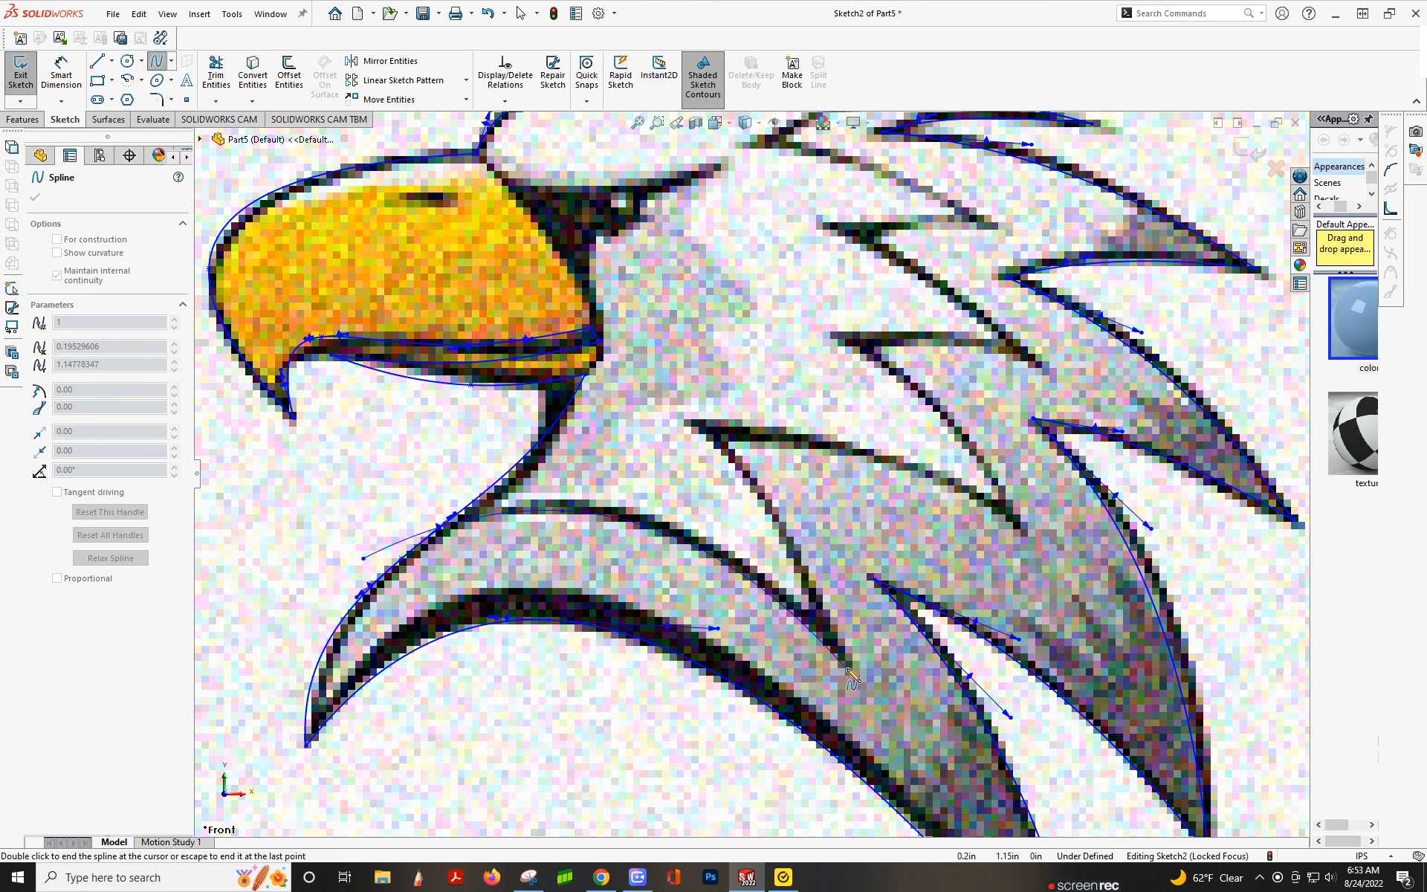
pyautogui.doubleClick(846, 668)
# Draw connected two-point splines zigzagging from the inner neck line's end through the lower inner feather tips and notches
pyautogui.click(847, 667)
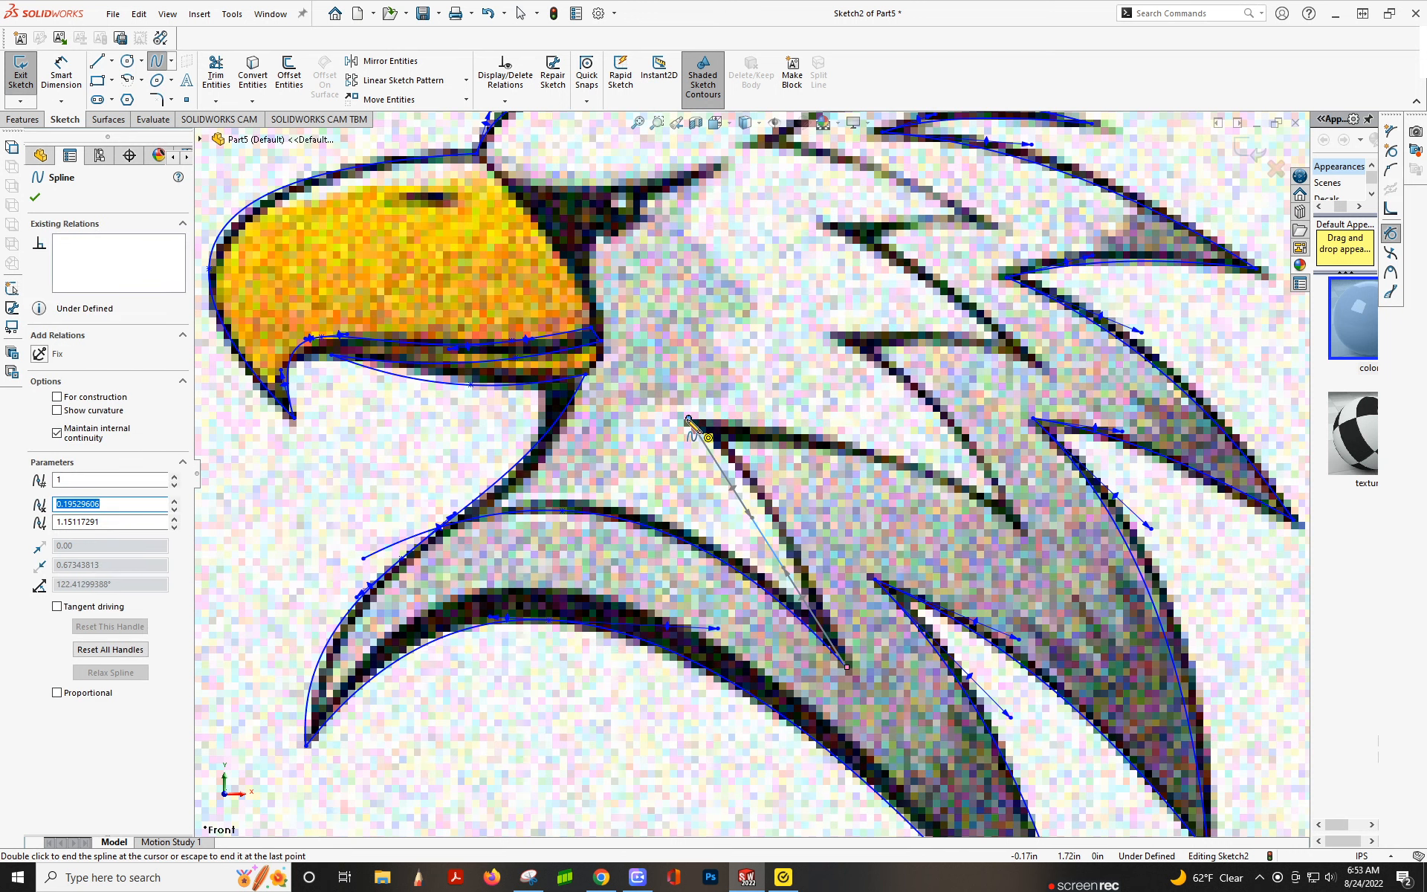
pyautogui.click(687, 420)
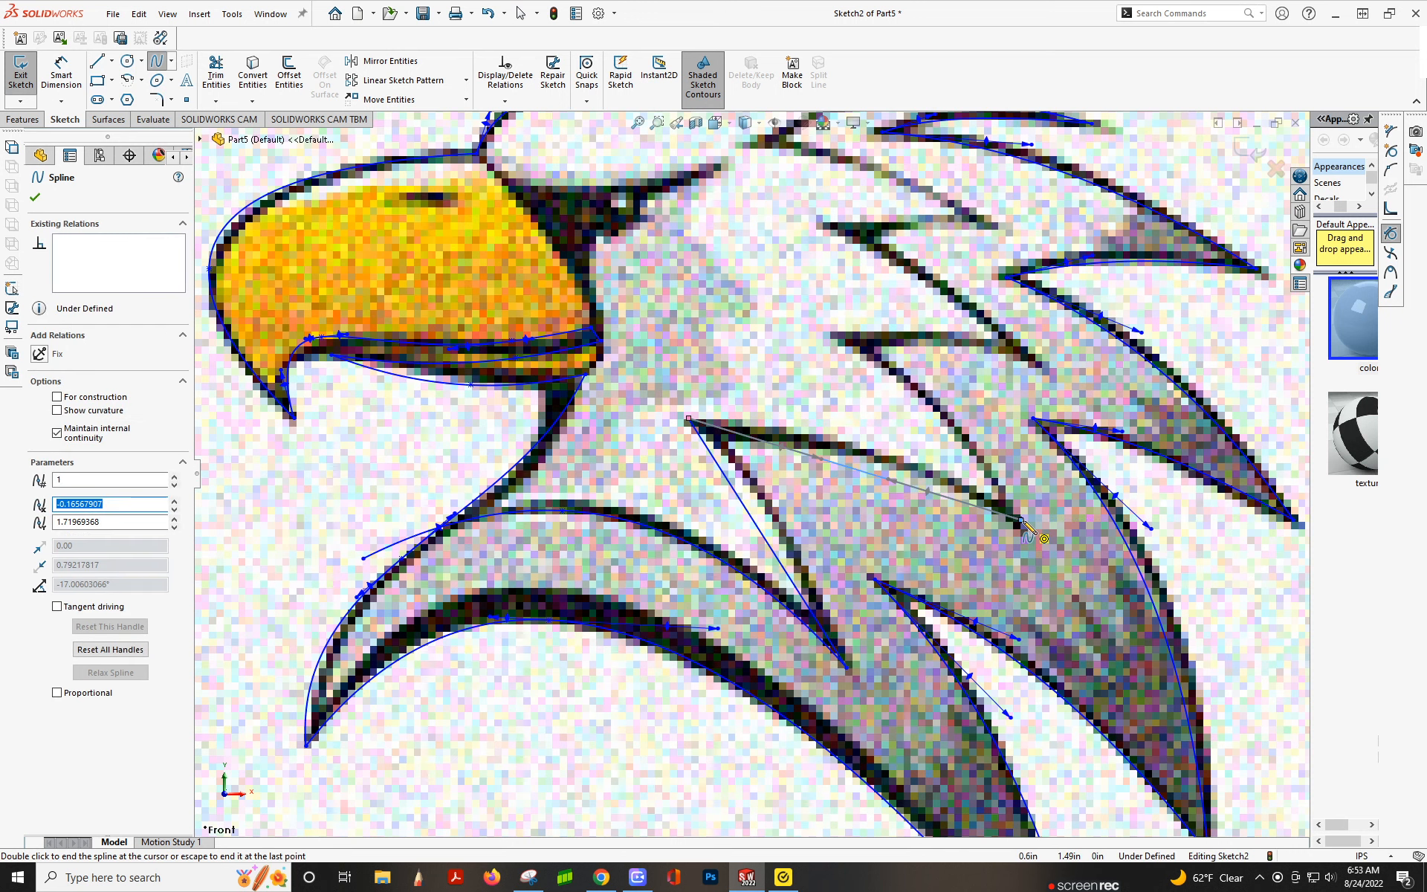
pyautogui.click(1021, 521)
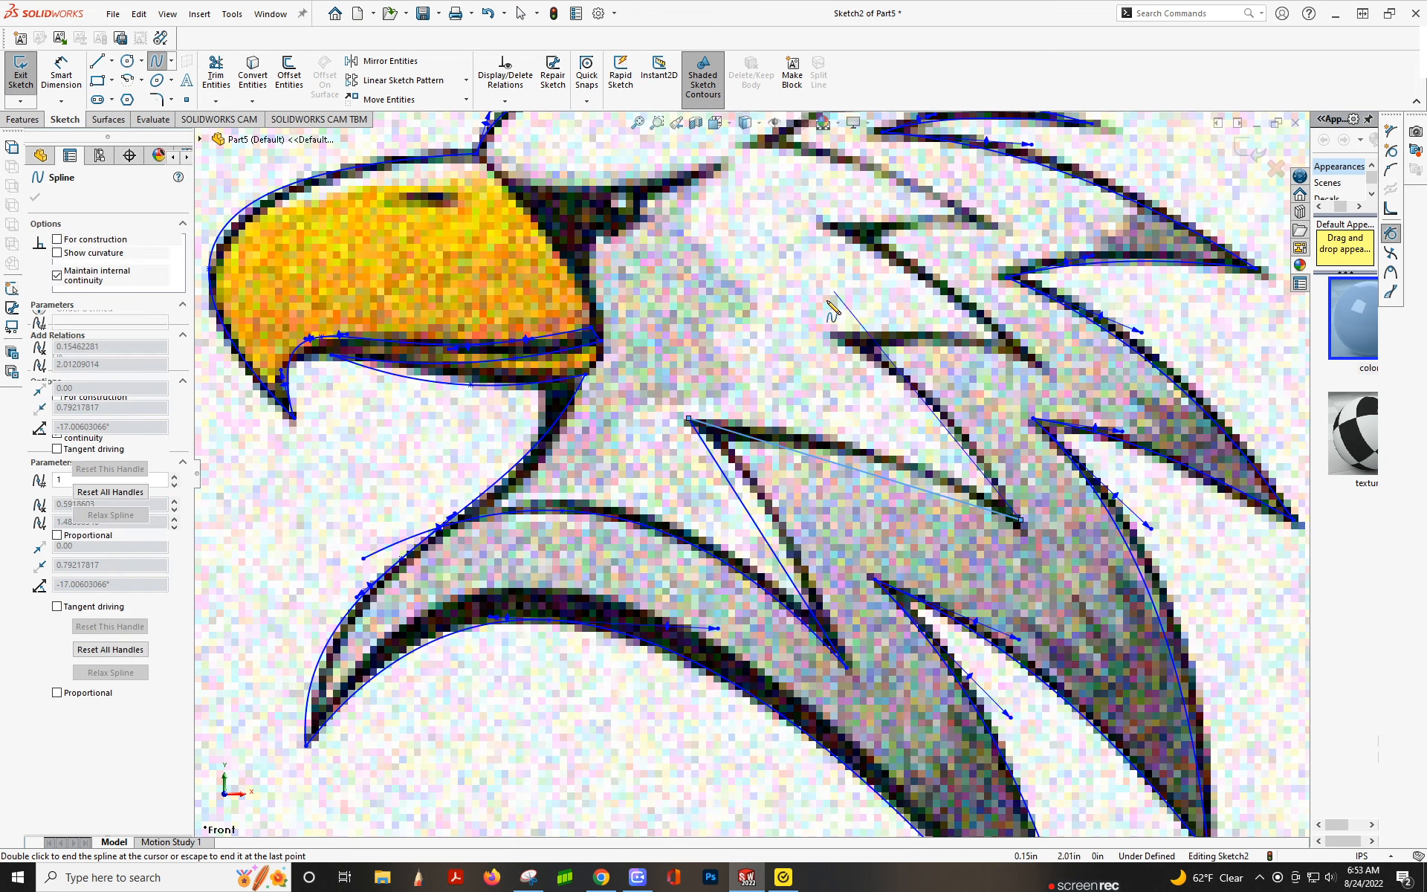
pyautogui.click(833, 341)
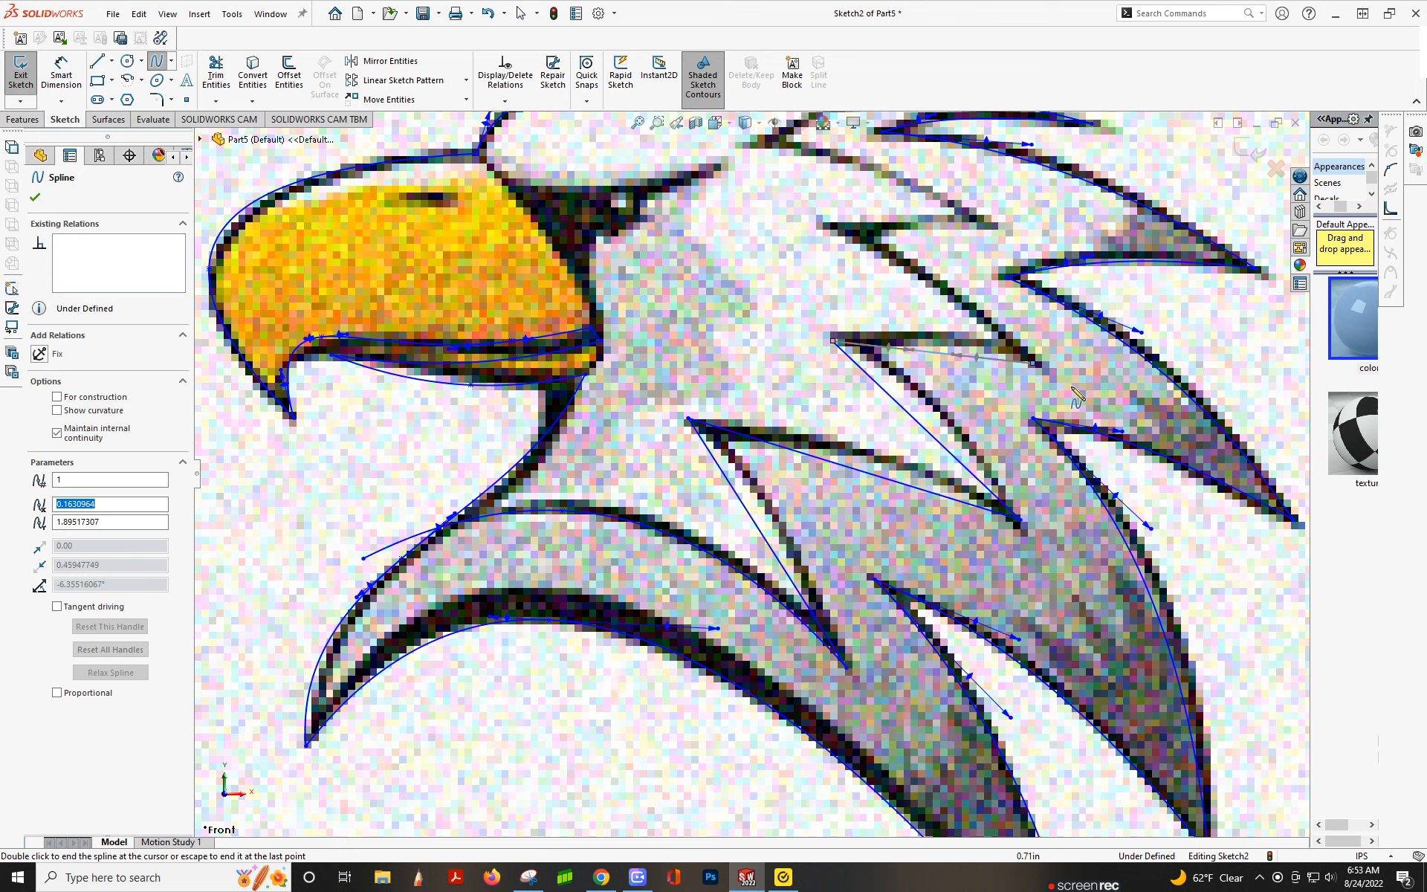
pyautogui.click(1035, 363)
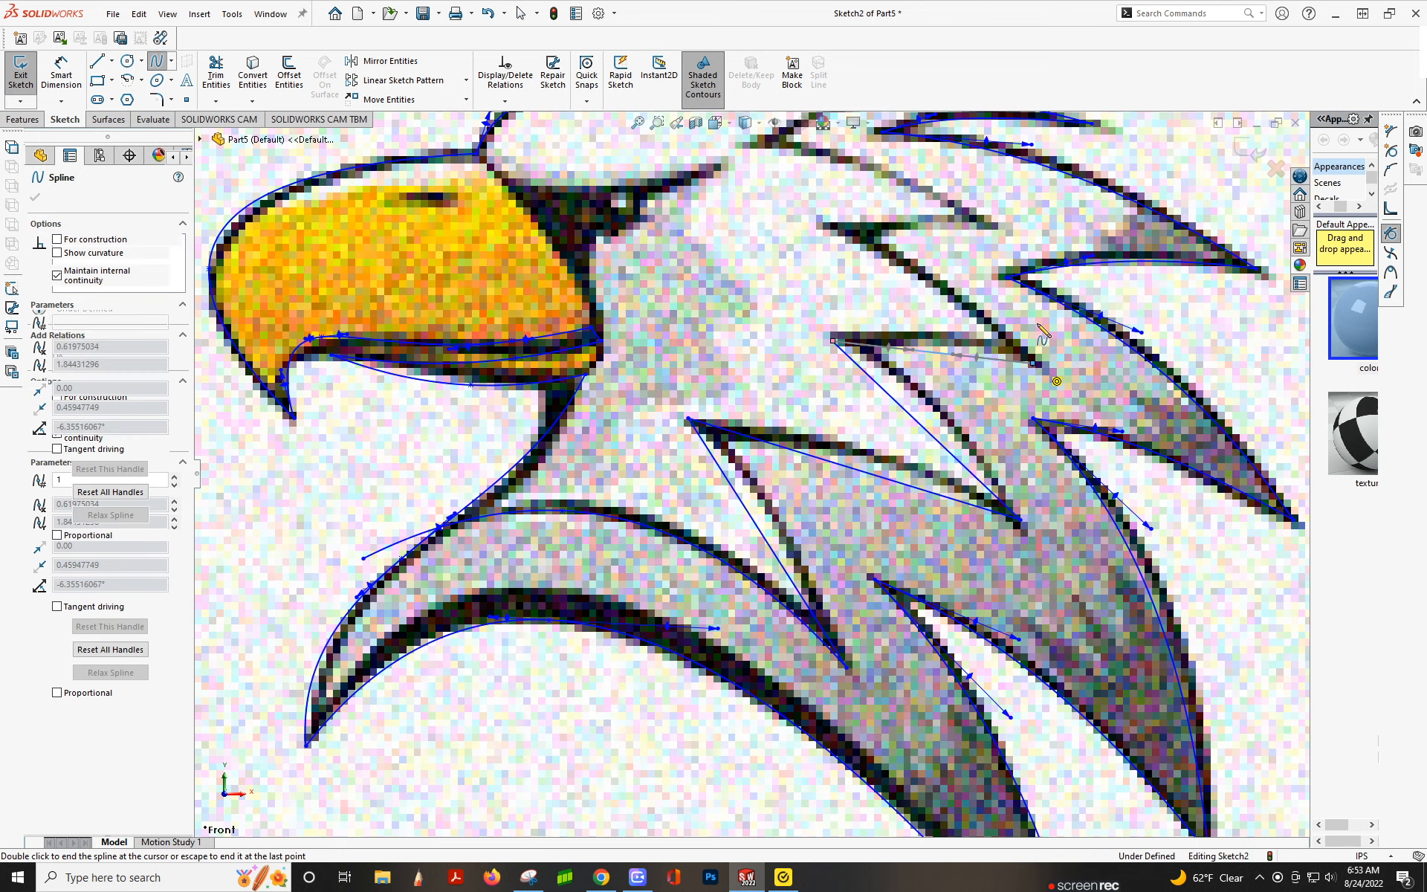
# Continue the inner feather zigzag with two-point splines up to the highest inner corner and on past the top-of-head outline
pyautogui.click(824, 229)
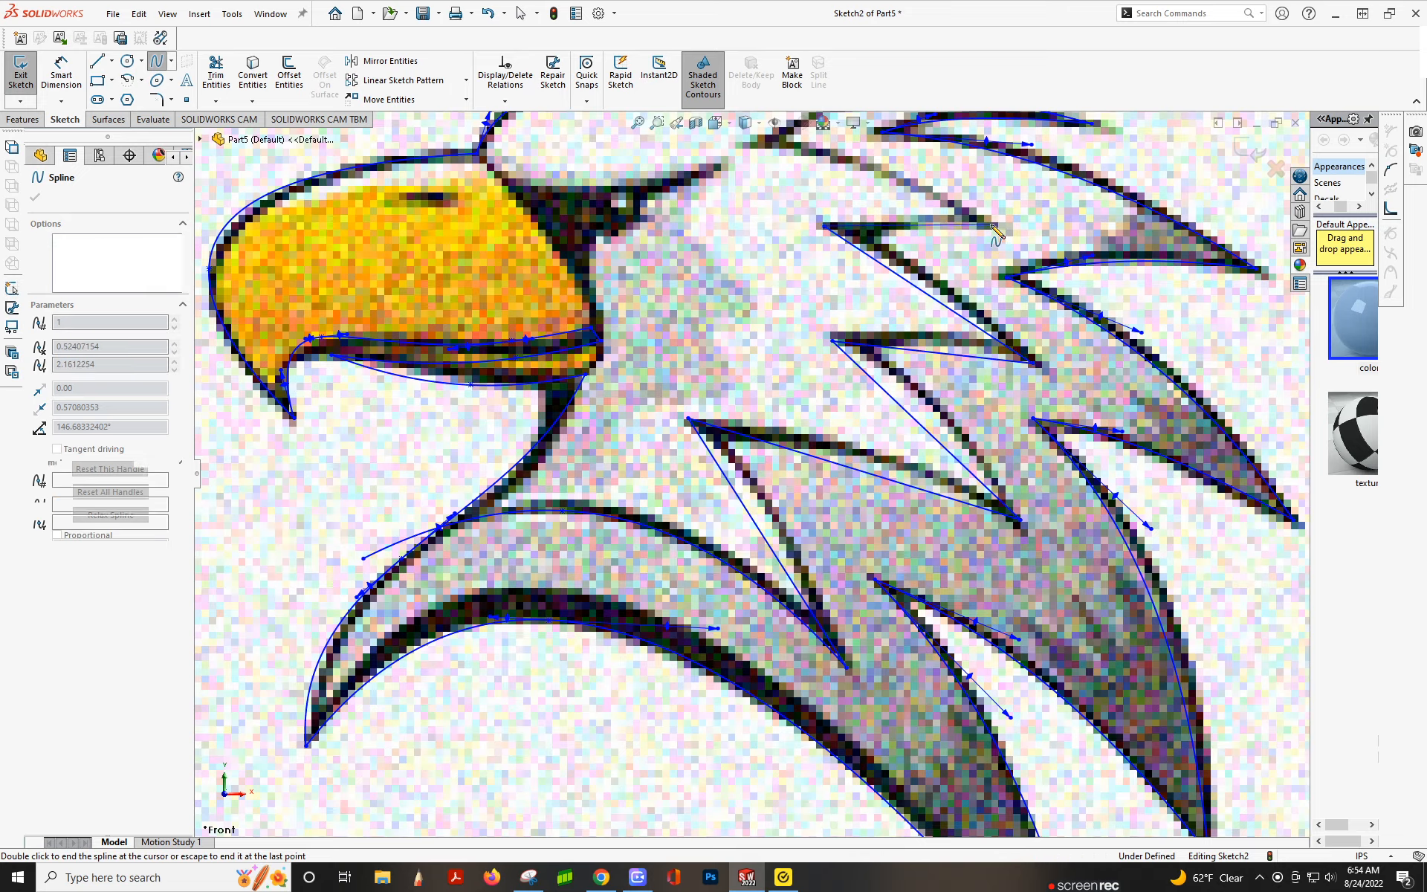
pyautogui.scroll(5, 824, 229)
pyautogui.scroll(-5, 832, 606)
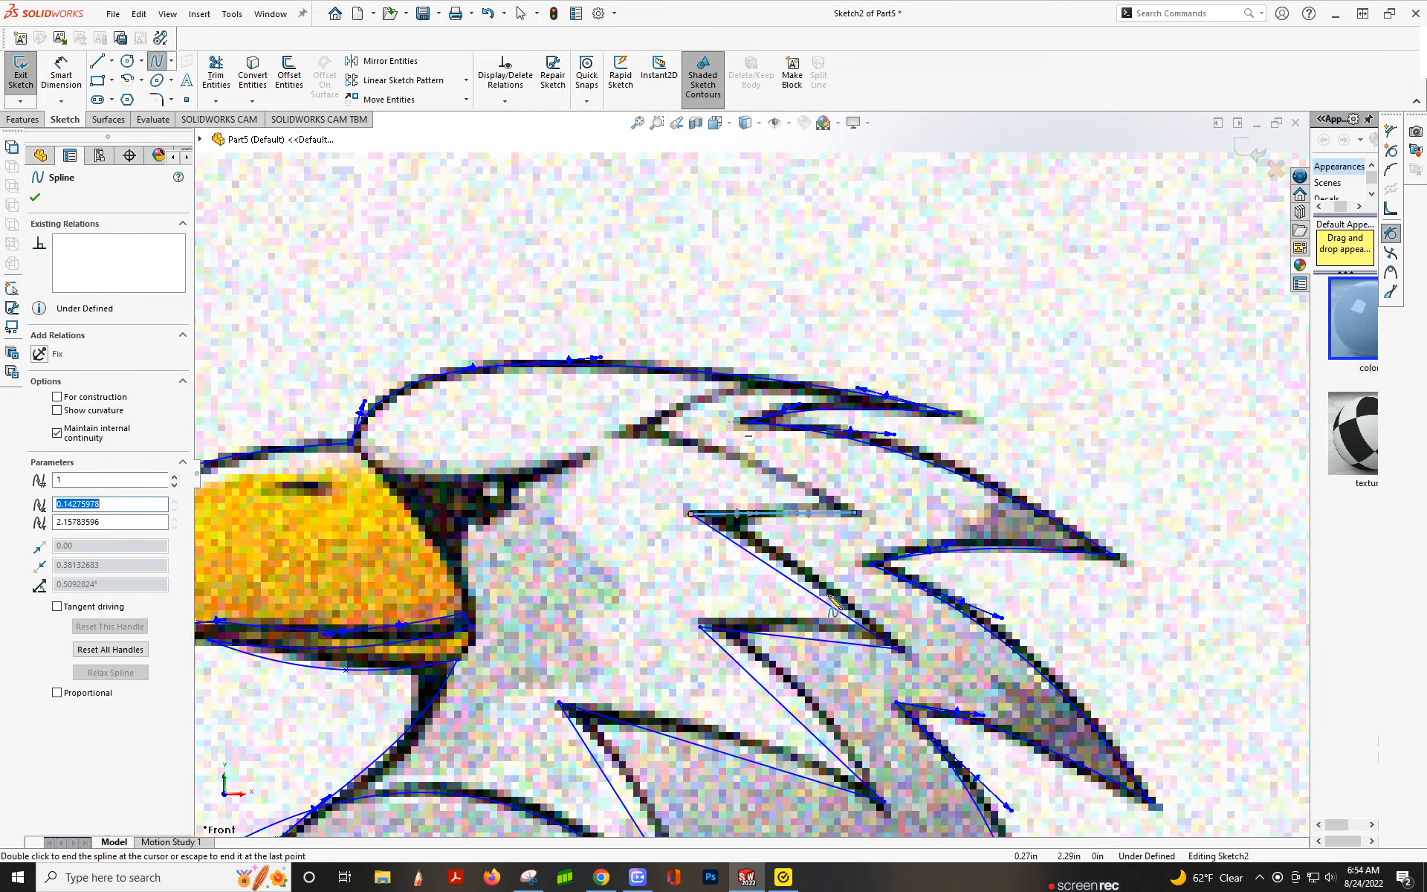
pyautogui.click(855, 513)
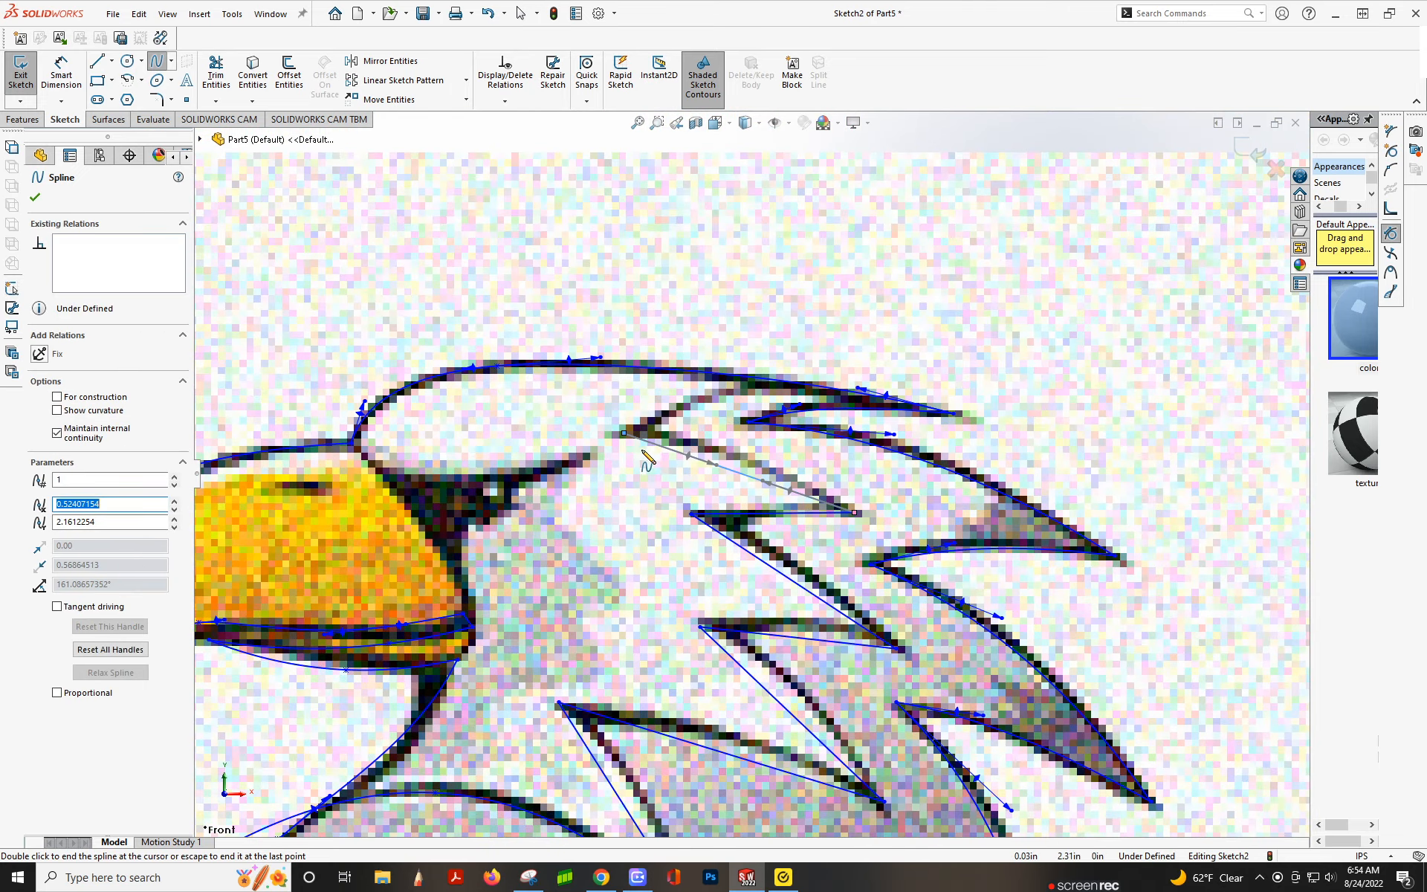
pyautogui.click(624, 435)
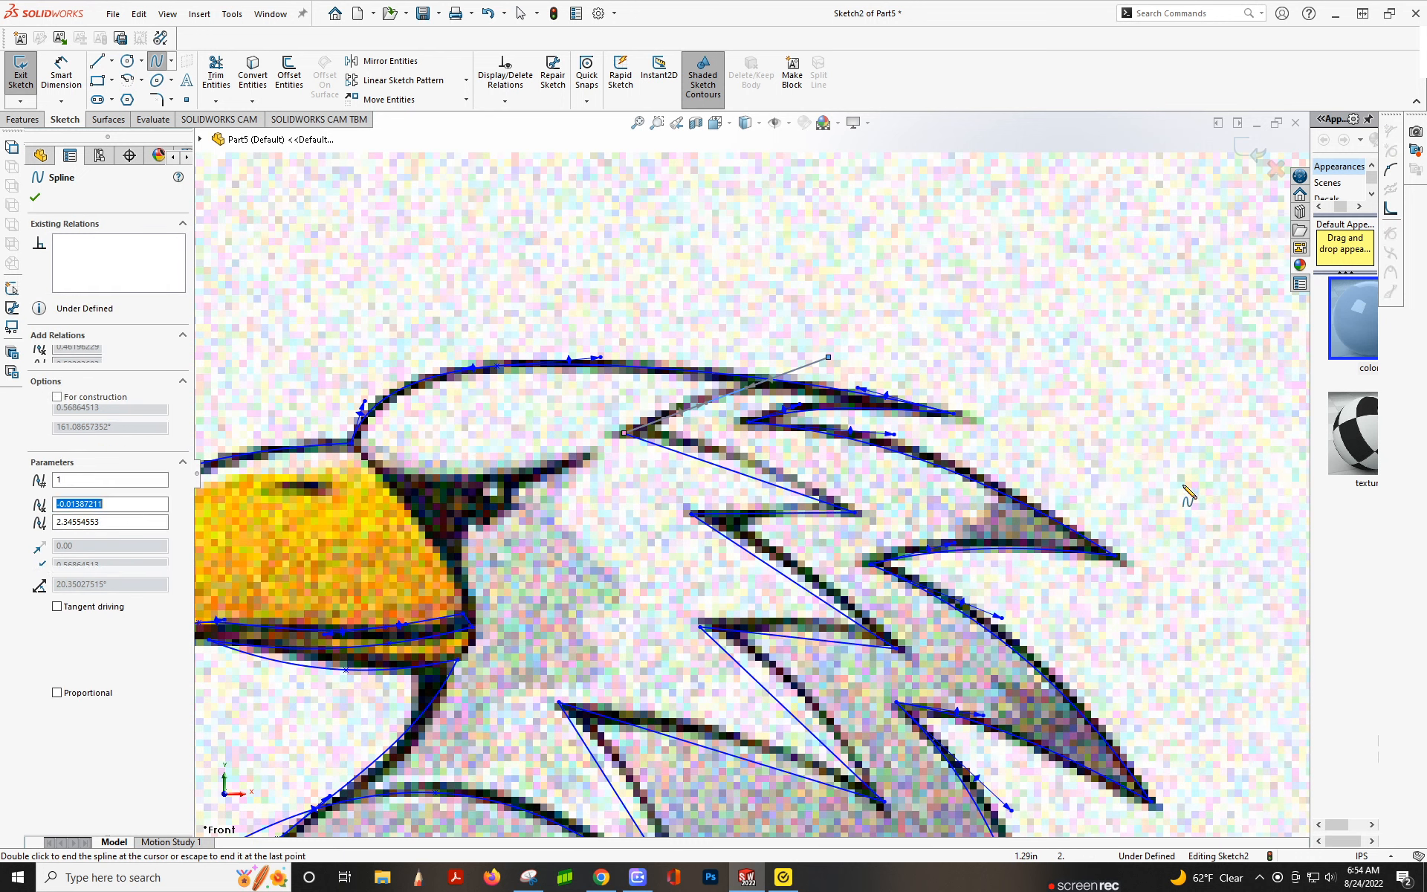
pyautogui.press('Escape')
# Bend the highest inner feather splines, from the one crossing the top-of-head outline to the upper notch, to match the image
pyautogui.moveTo(746, 387); pyautogui.dragTo(724, 385)
pyautogui.click(733, 470)
pyautogui.click(721, 469)
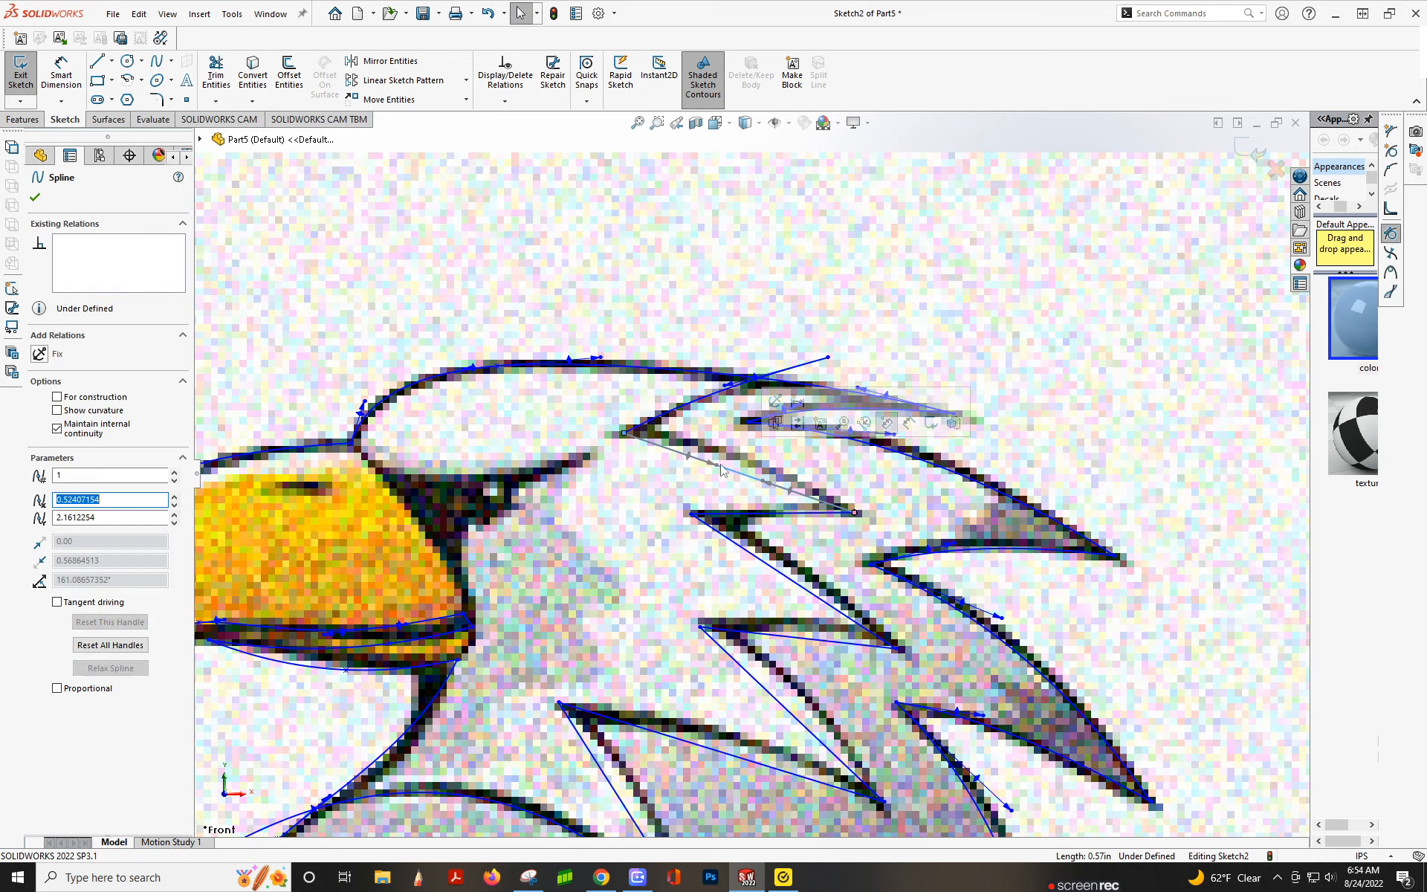
pyautogui.moveTo(717, 466); pyautogui.dragTo(723, 438)
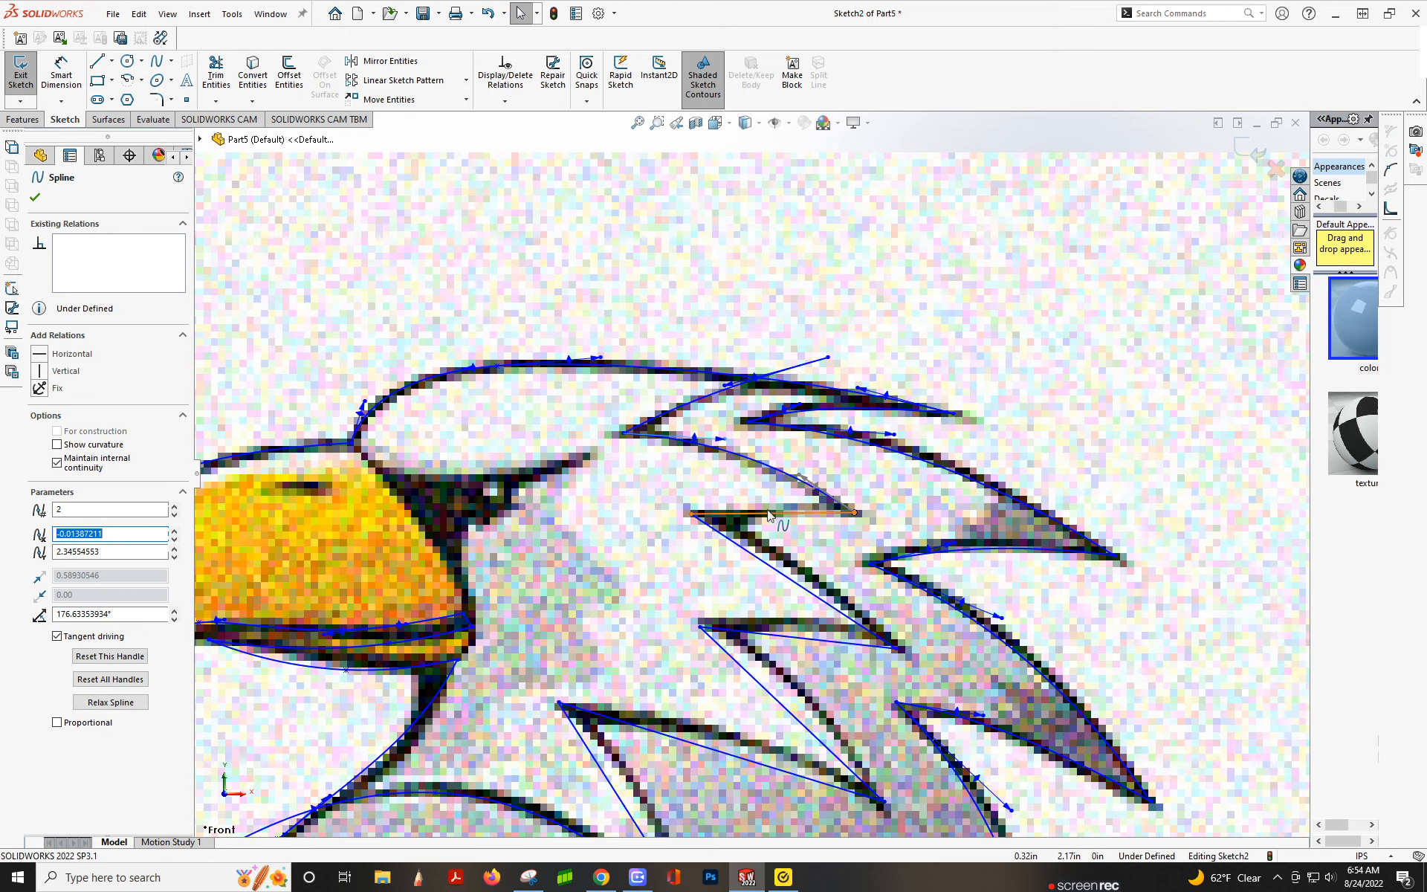
pyautogui.click(765, 511)
pyautogui.moveTo(747, 511); pyautogui.dragTo(755, 504)
# Curve the three middle inner feather splines along the dark feather edges in the image
pyautogui.click(775, 570)
pyautogui.moveTo(760, 559); pyautogui.dragTo(785, 548)
pyautogui.click(788, 635)
pyautogui.moveTo(773, 635); pyautogui.dragTo(777, 619)
pyautogui.click(772, 697)
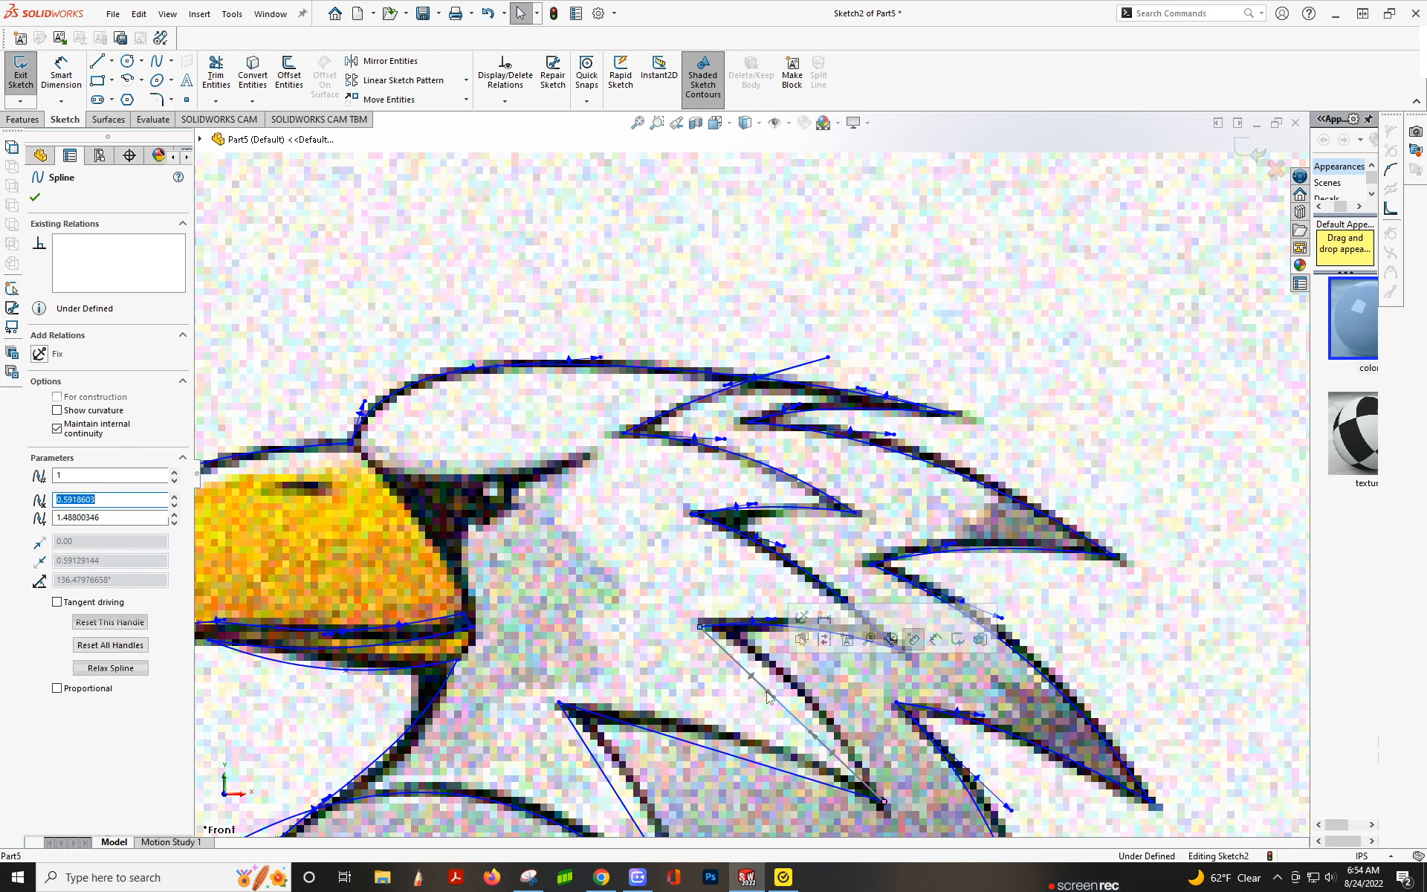
pyautogui.moveTo(772, 699); pyautogui.dragTo(707, 802)
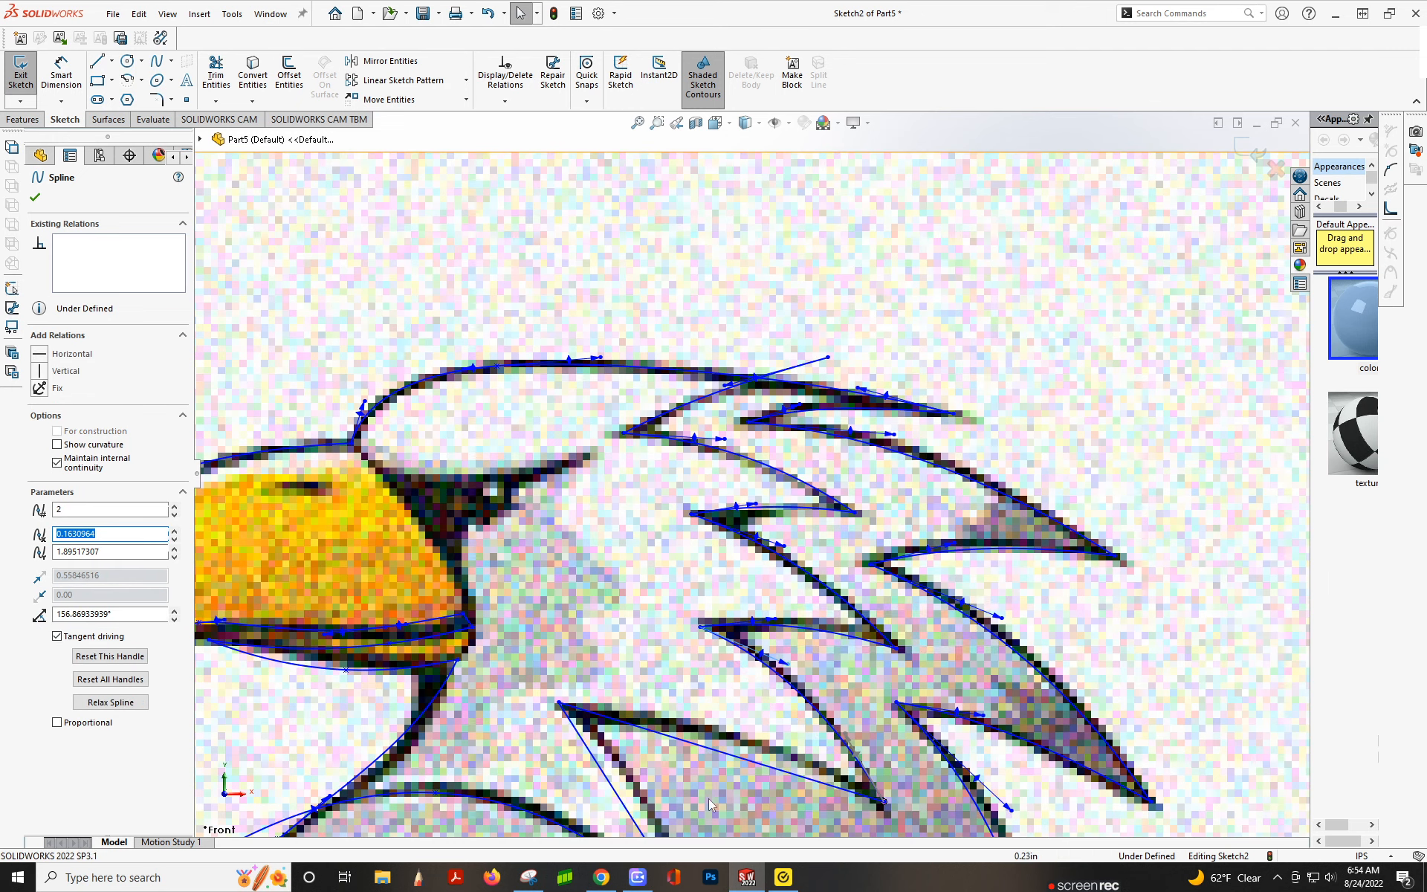
# Bend the two lowest inner feather splines on either side of the large notch to follow the image
pyautogui.click(682, 743)
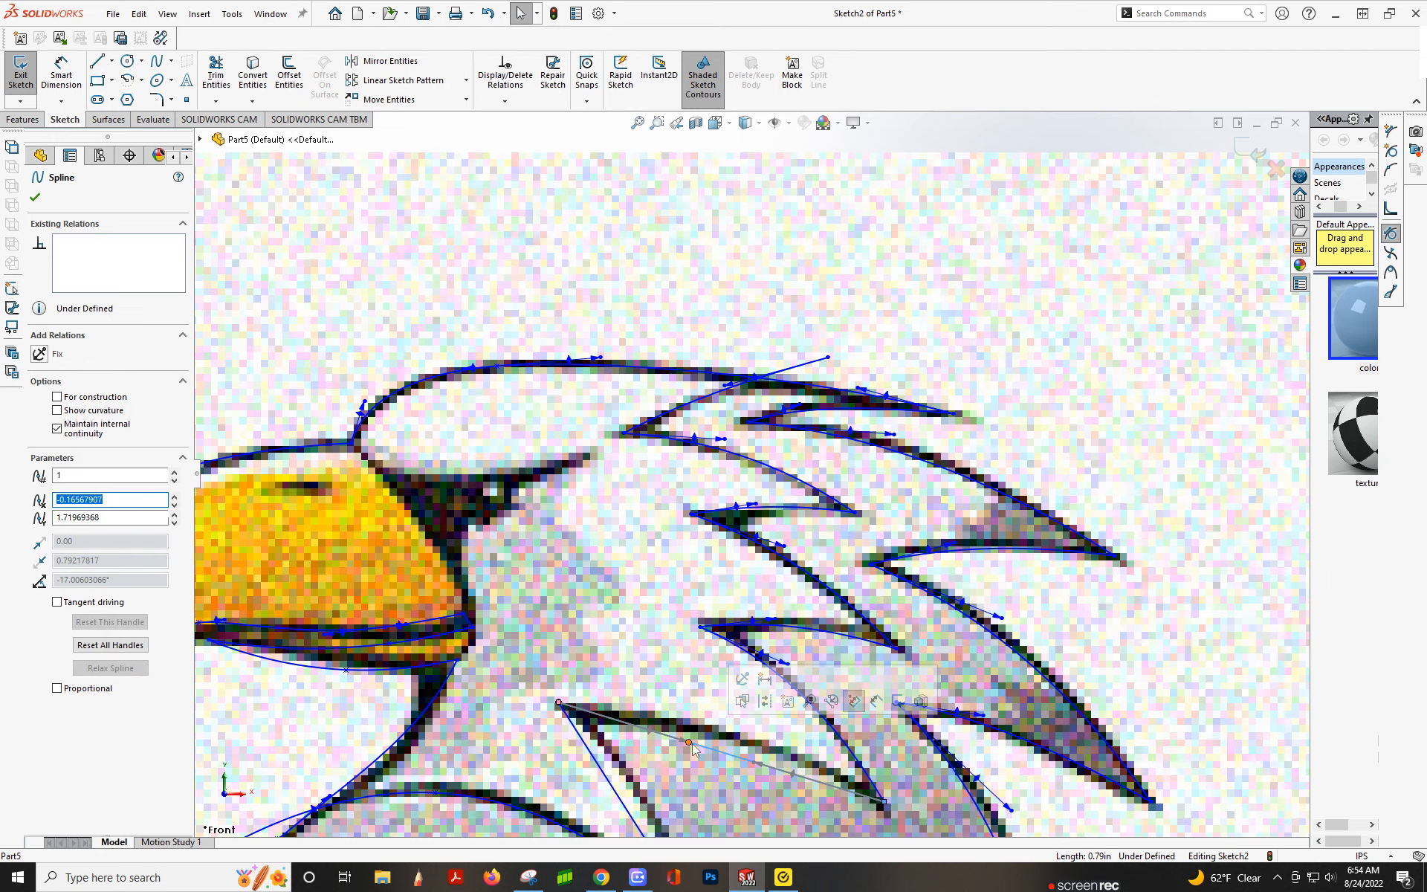
pyautogui.moveTo(688, 743); pyautogui.dragTo(692, 723)
pyautogui.scroll(4, 684, 757)
pyautogui.scroll(-3, 682, 762)
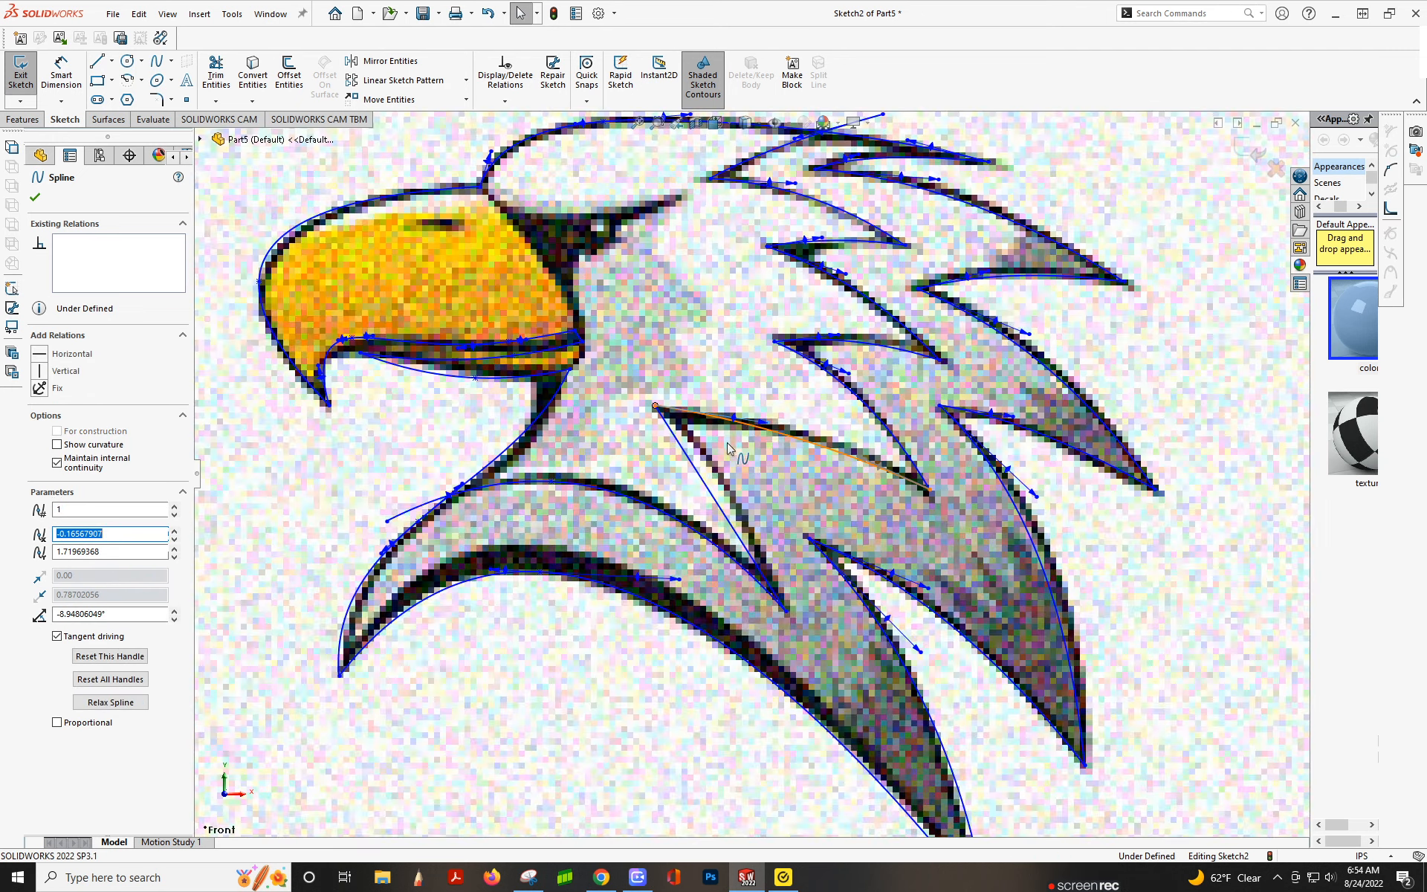
pyautogui.click(700, 475)
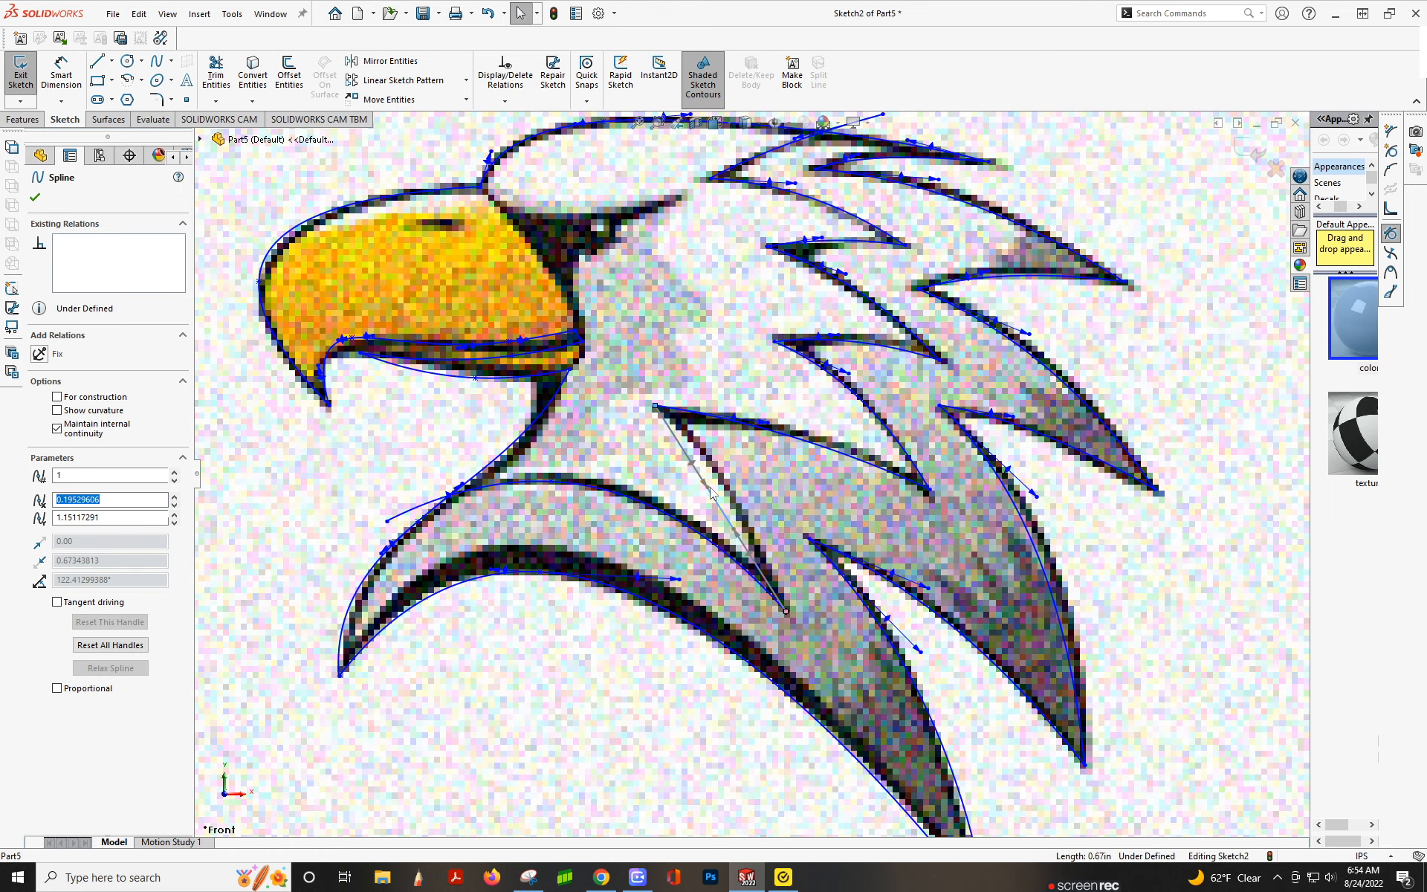
pyautogui.moveTo(707, 485); pyautogui.dragTo(720, 473)
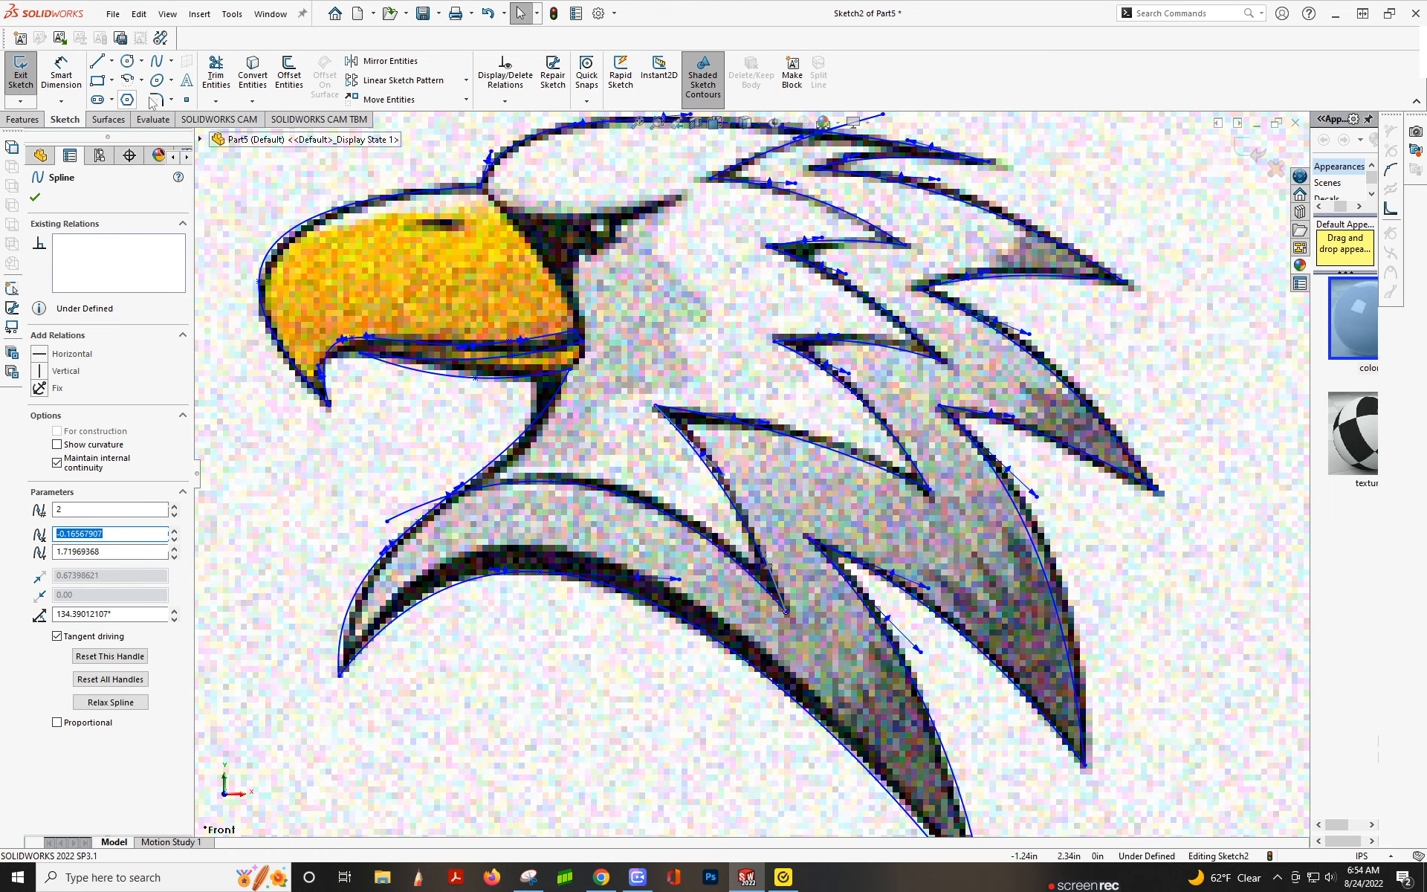
# Offset the whole inner neck and feather spline chain by 0.017 in with the direction reversed
pyautogui.click(298, 75)
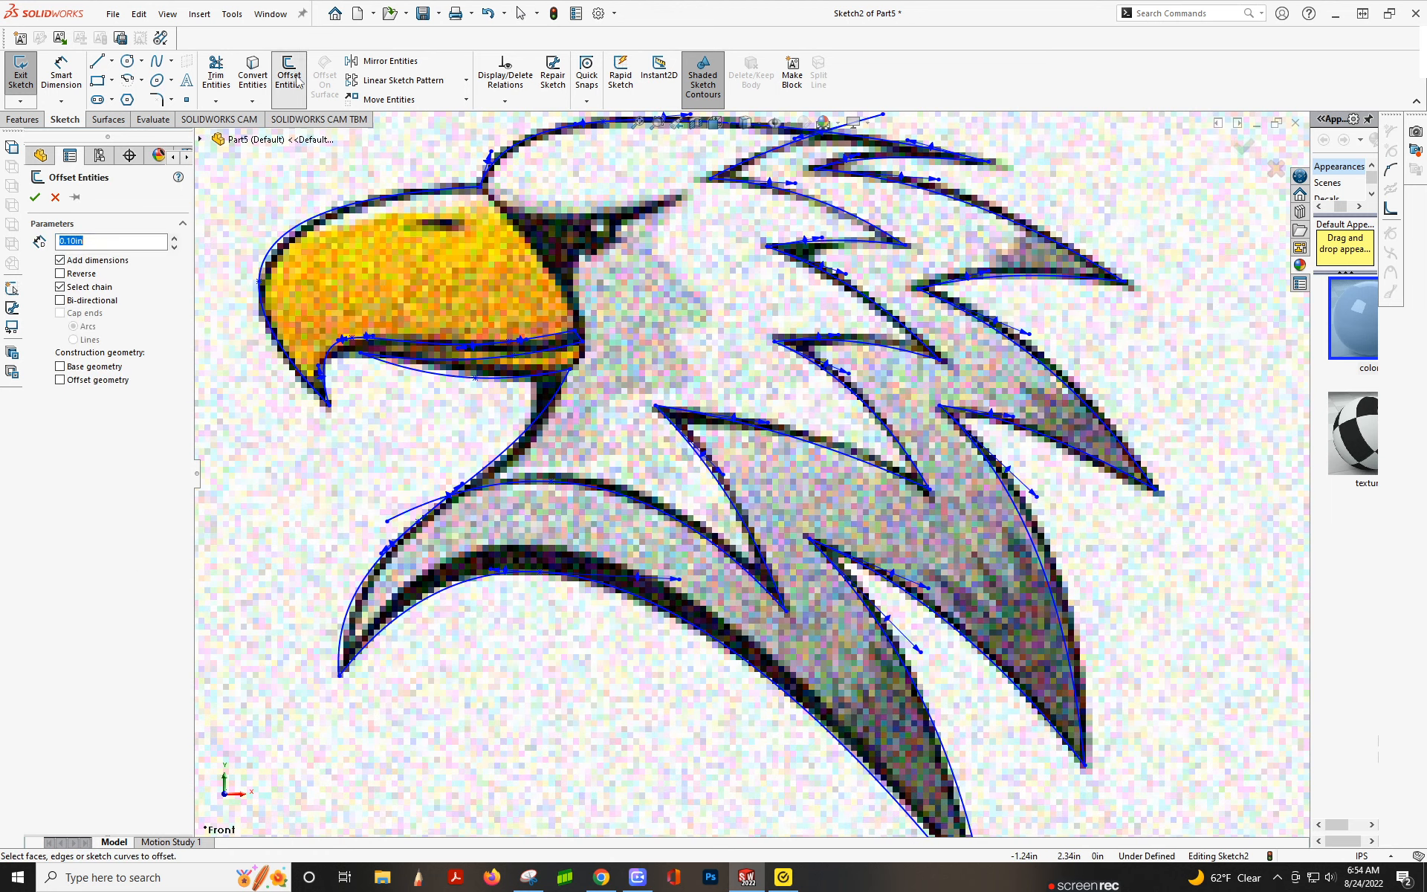
pyautogui.click(576, 484)
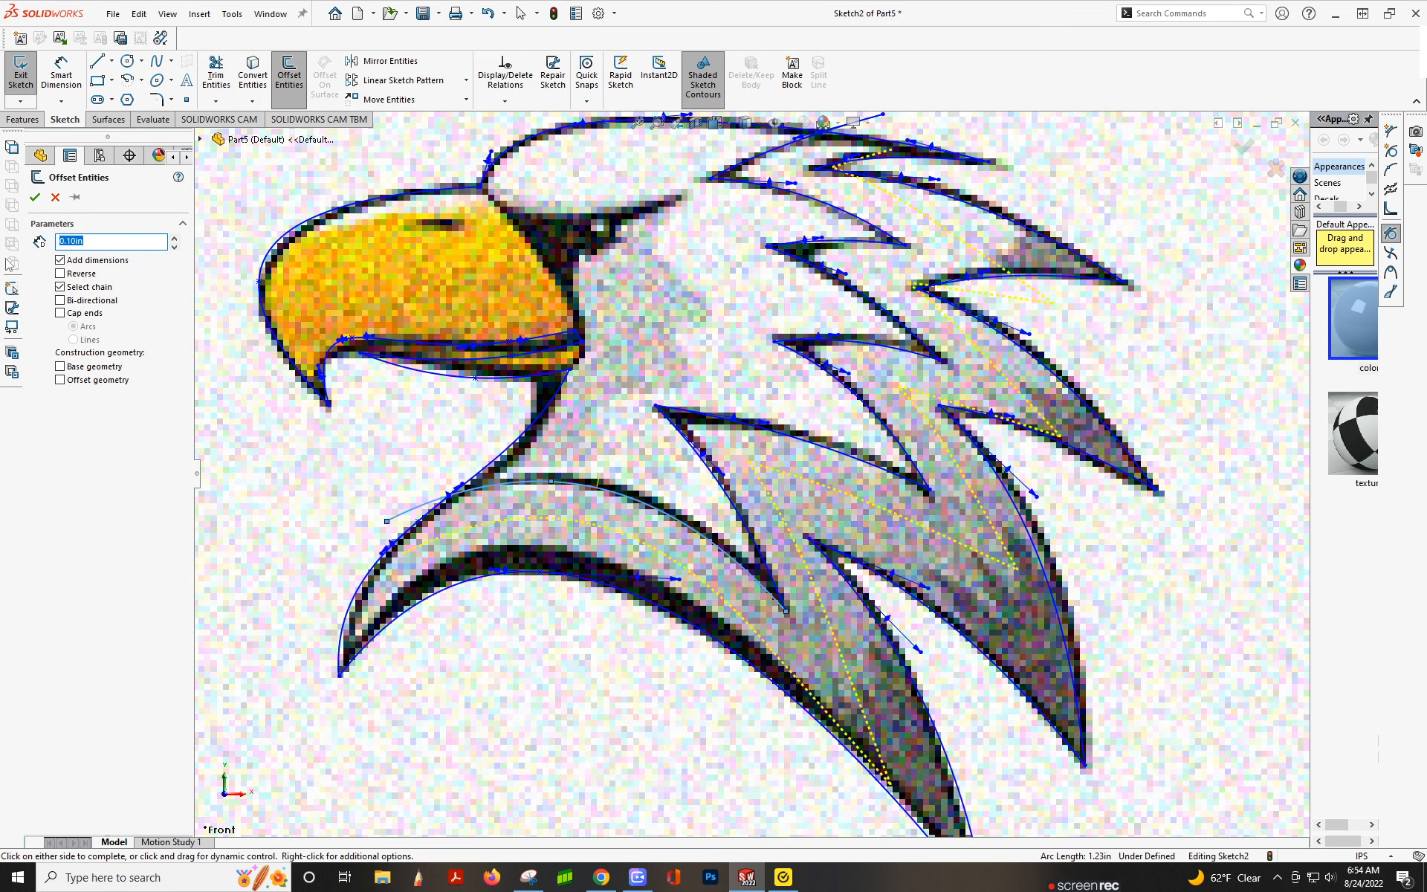
pyautogui.click(60, 273)
pyautogui.write('.017')
pyautogui.press('Return')
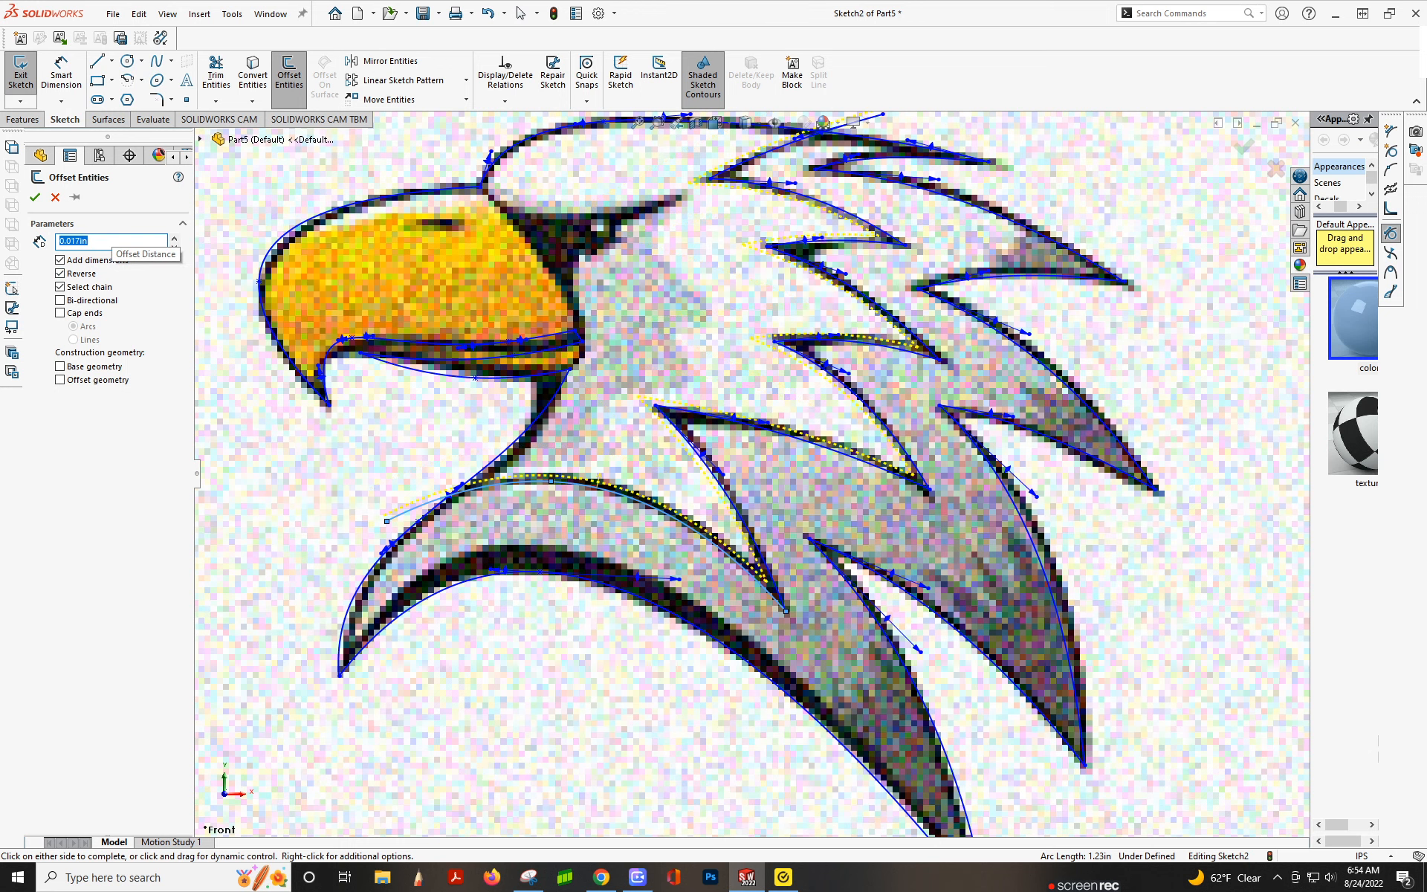
pyautogui.click(34, 197)
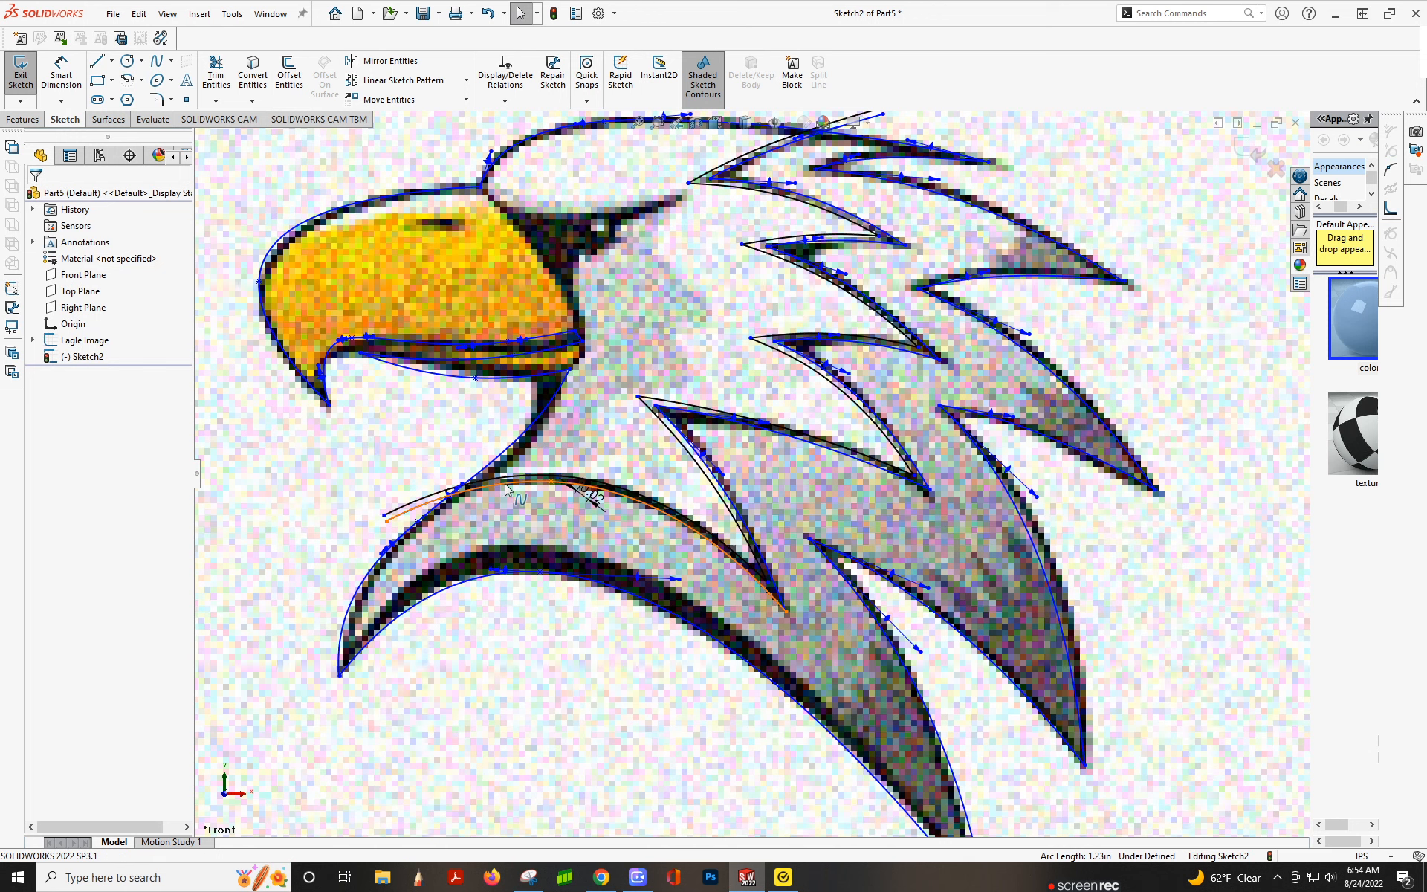
# Switch to Chrome to check the gaps around the eye and beak on page 32 of the PDF, and return to SOLIDWORKS
pyautogui.press('f')
pyautogui.scroll(-5, 646, 370)
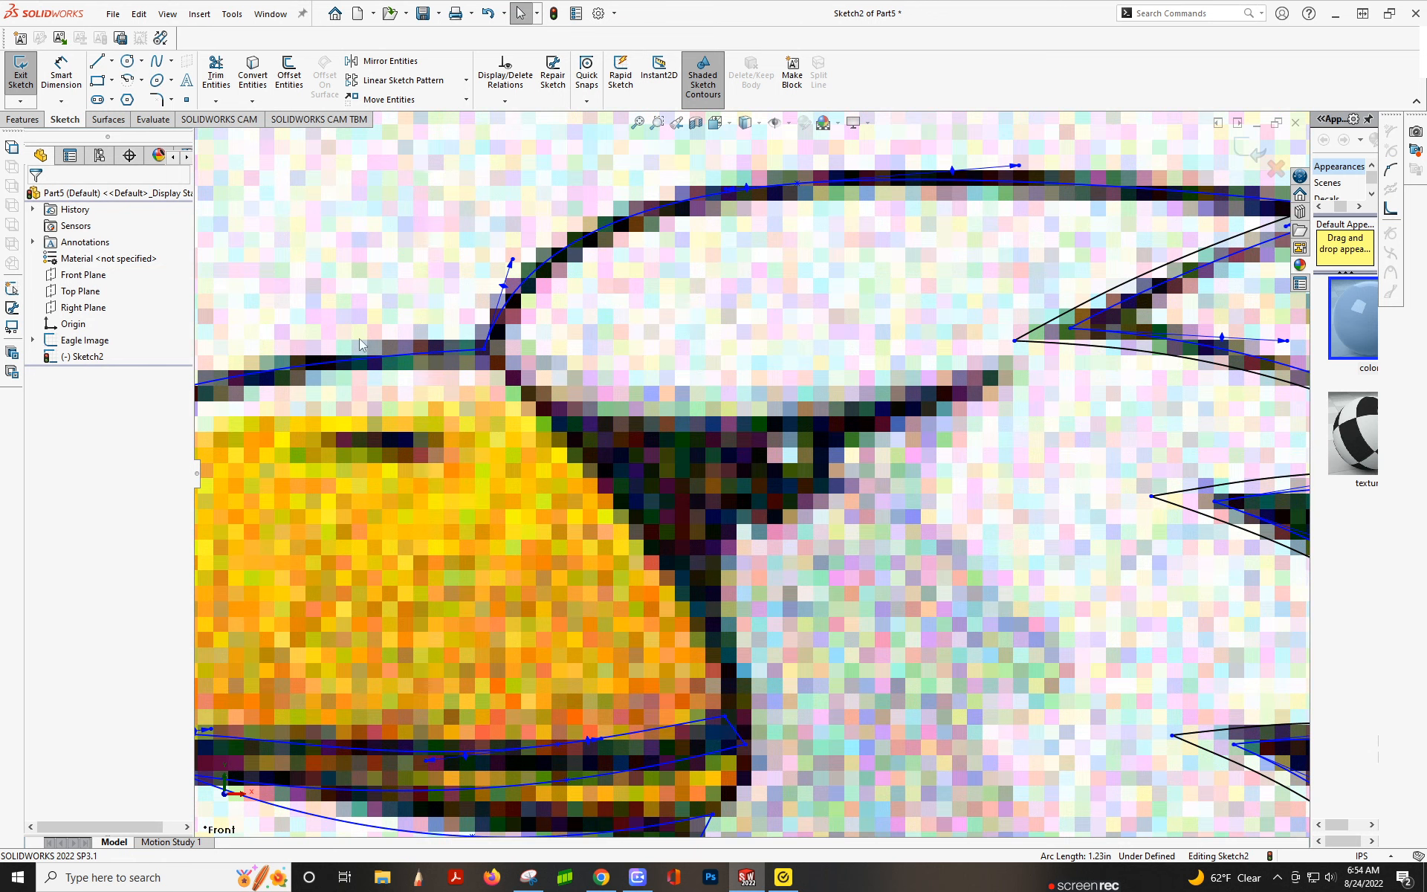
pyautogui.click(600, 876)
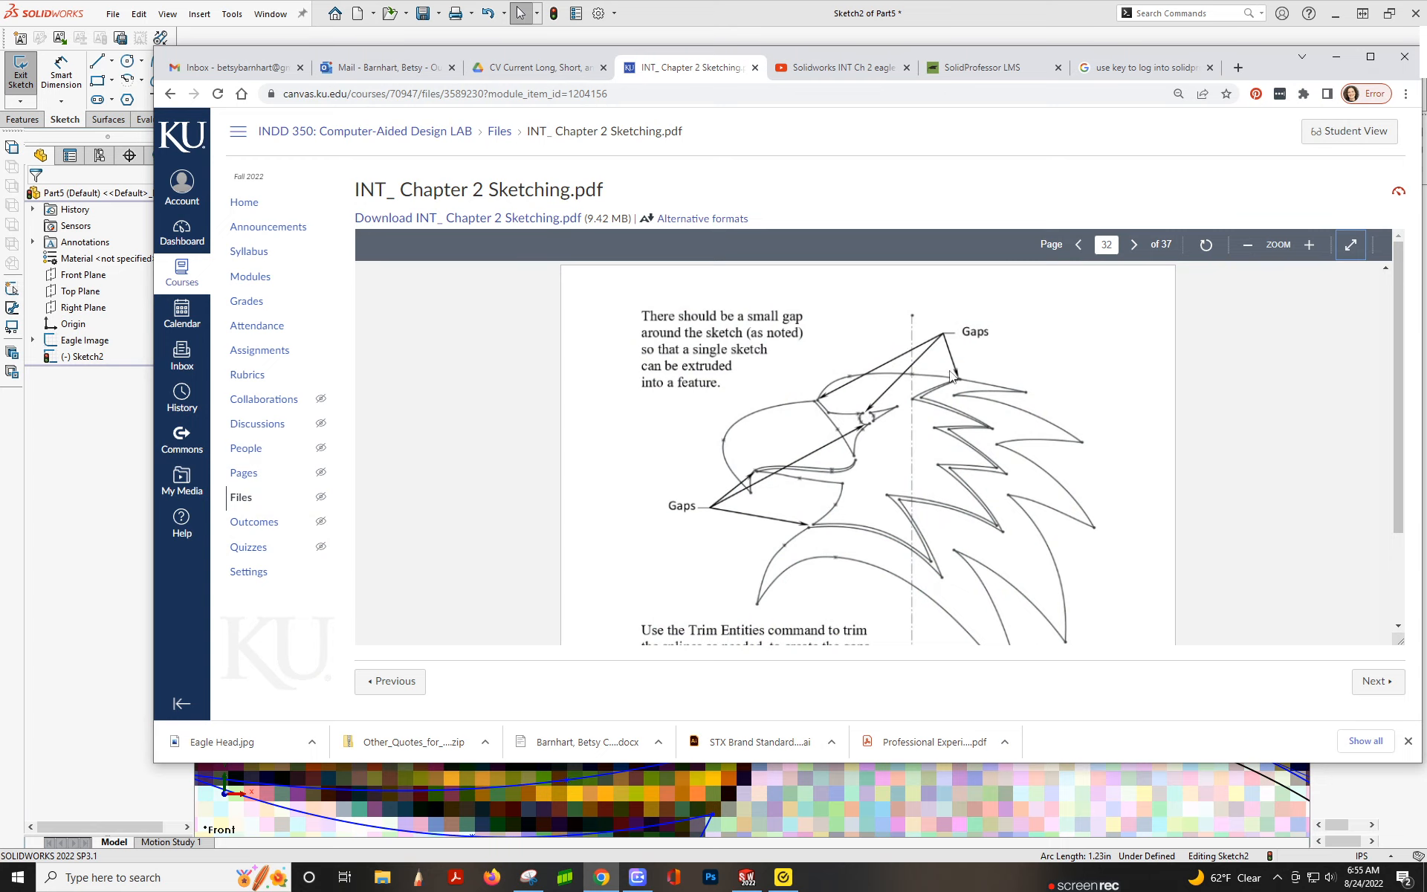
pyautogui.click(115, 571)
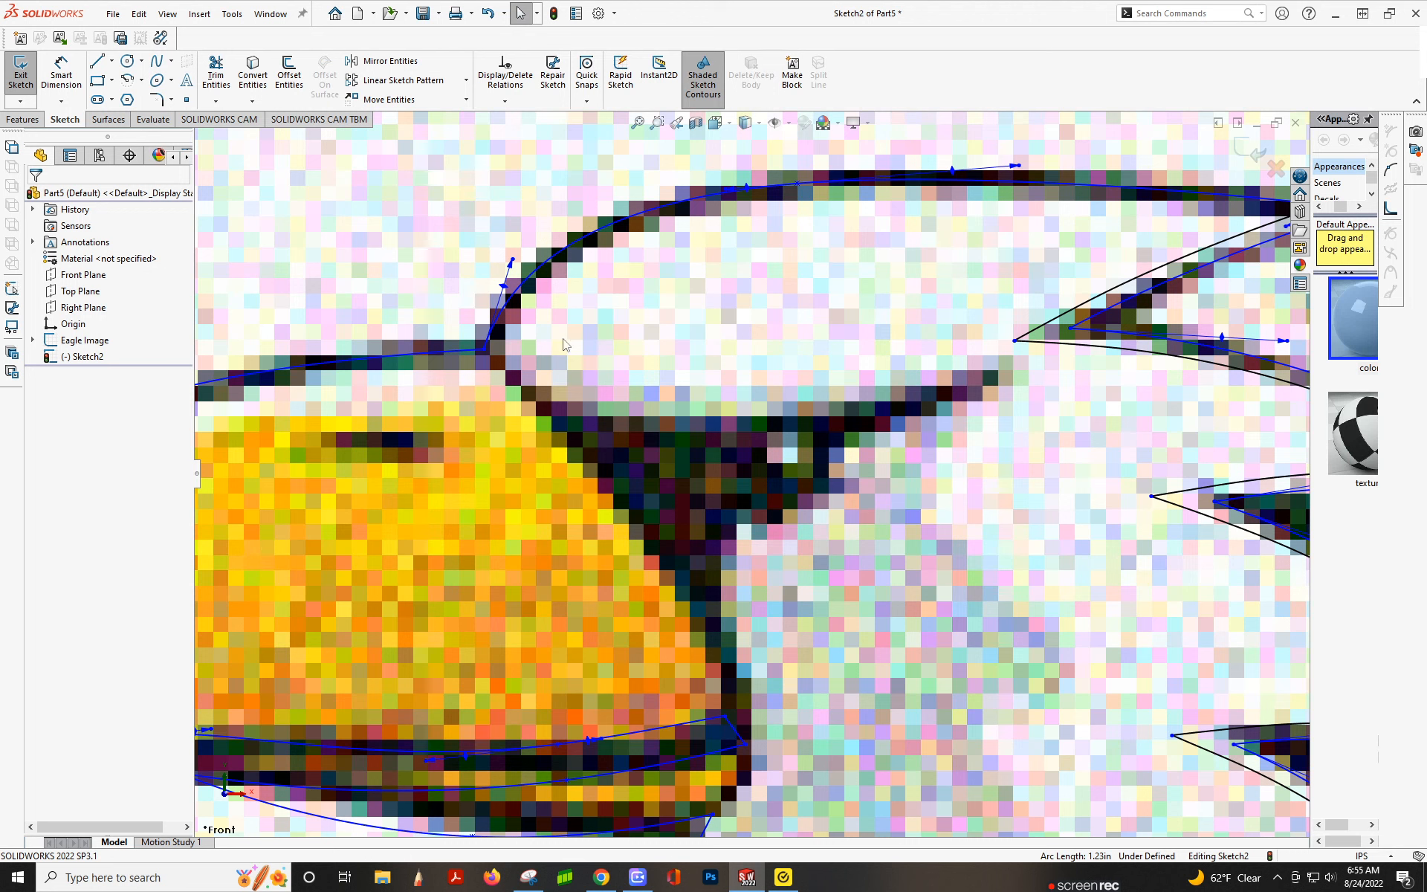
# Draw a two-point spline down the beak's back edge and a three-point spline from its lower end around to the outer eye tip
pyautogui.click(484, 348)
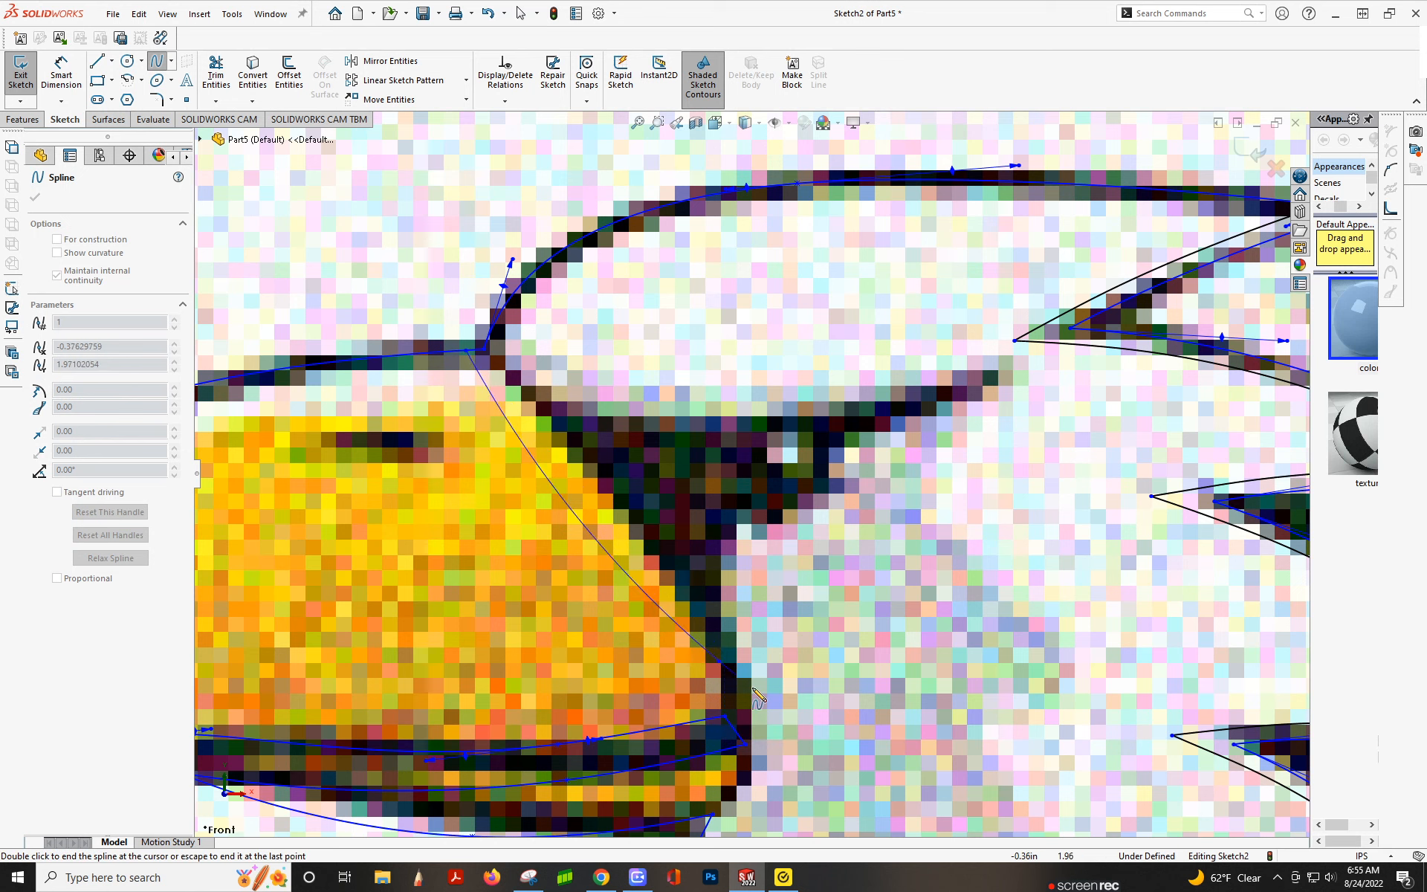
pyautogui.doubleClick(734, 680)
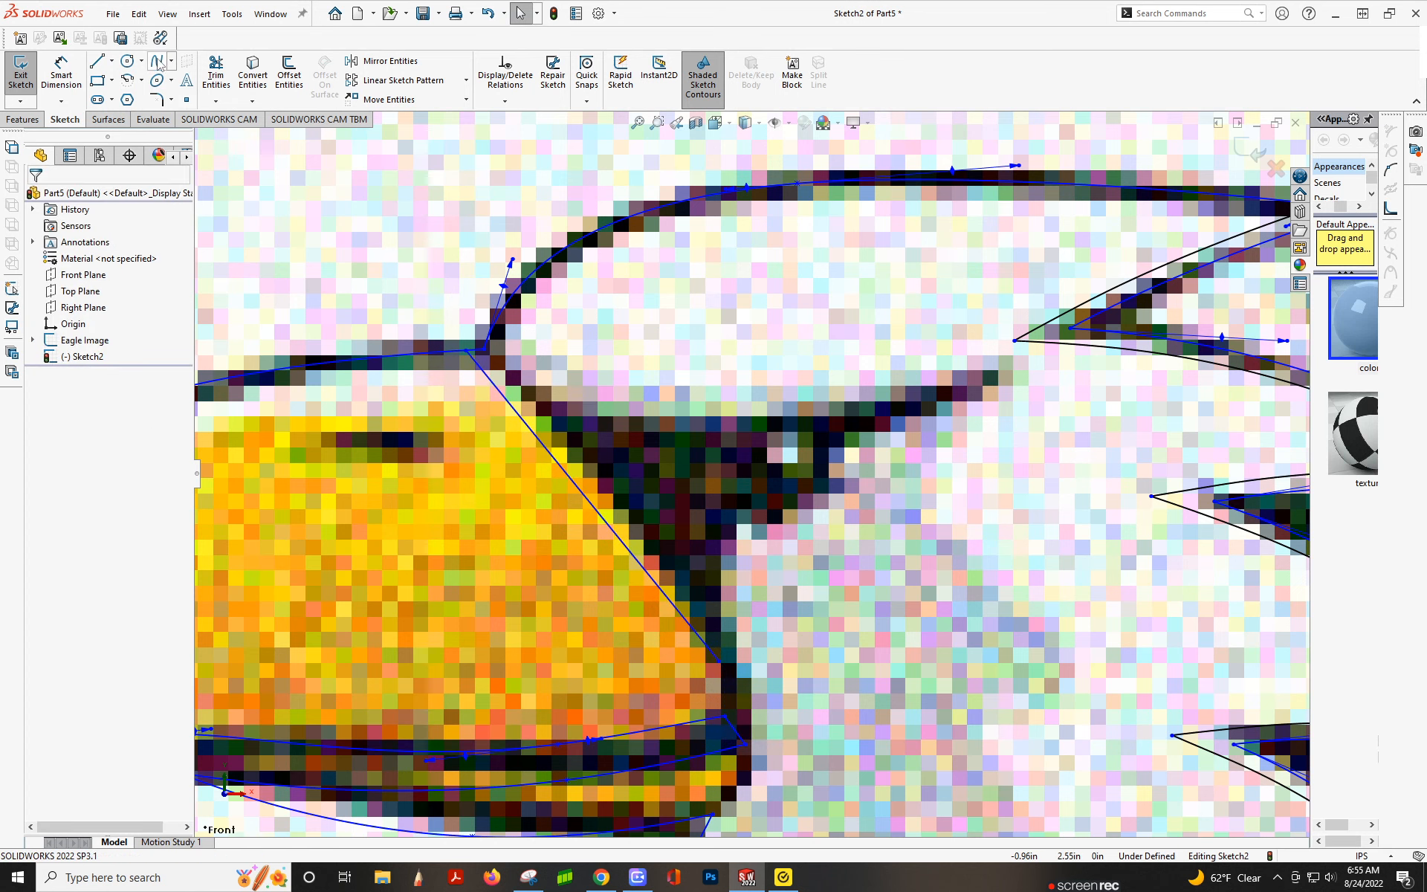
pyautogui.click(721, 552)
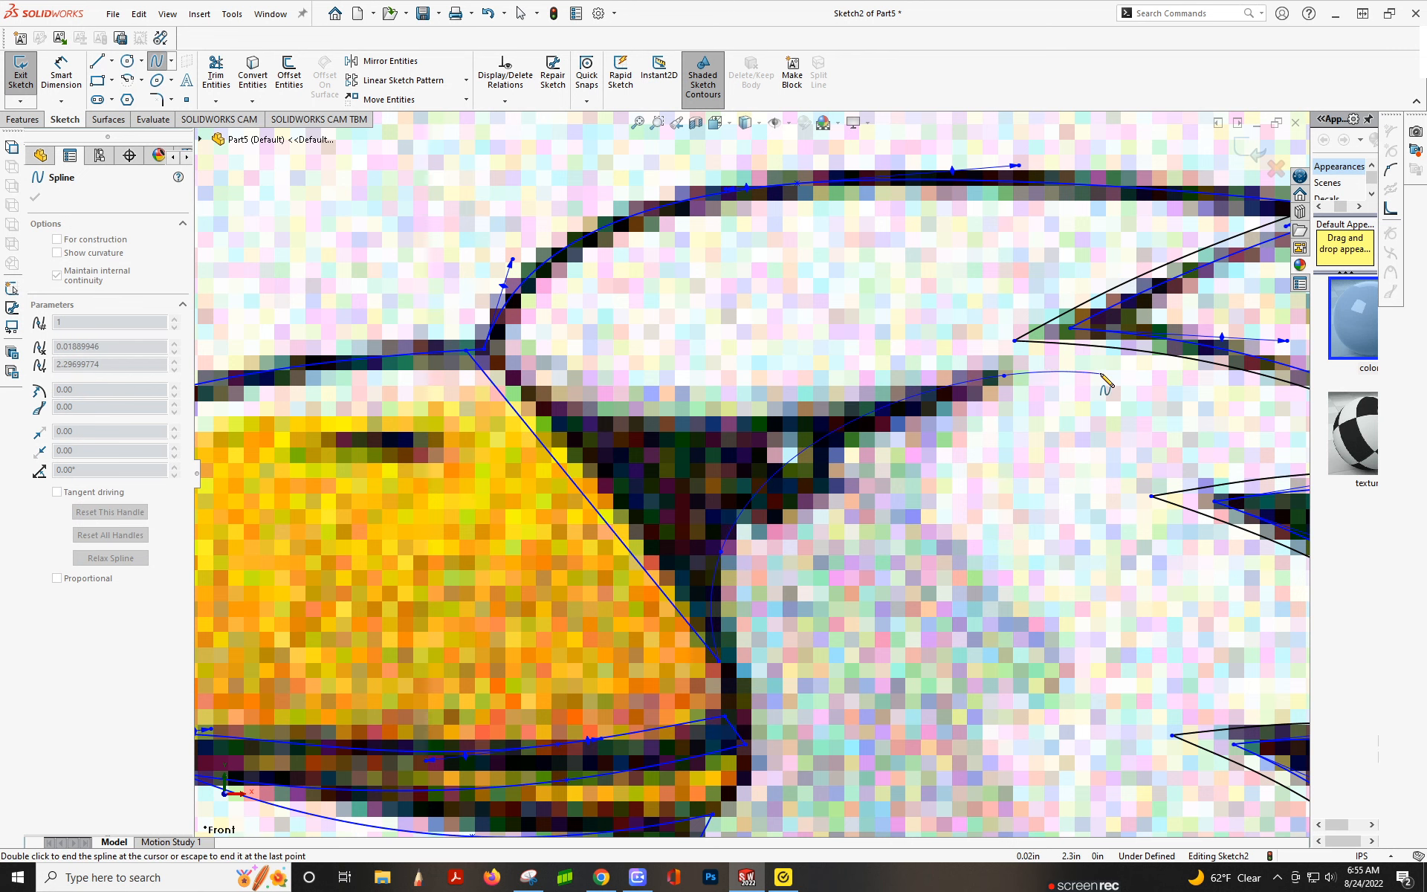
pyautogui.doubleClick(1004, 376)
# Draw a three-point spline from the outer eye tip along the brow to the front end of the top-of-head outline
pyautogui.click(158, 63)
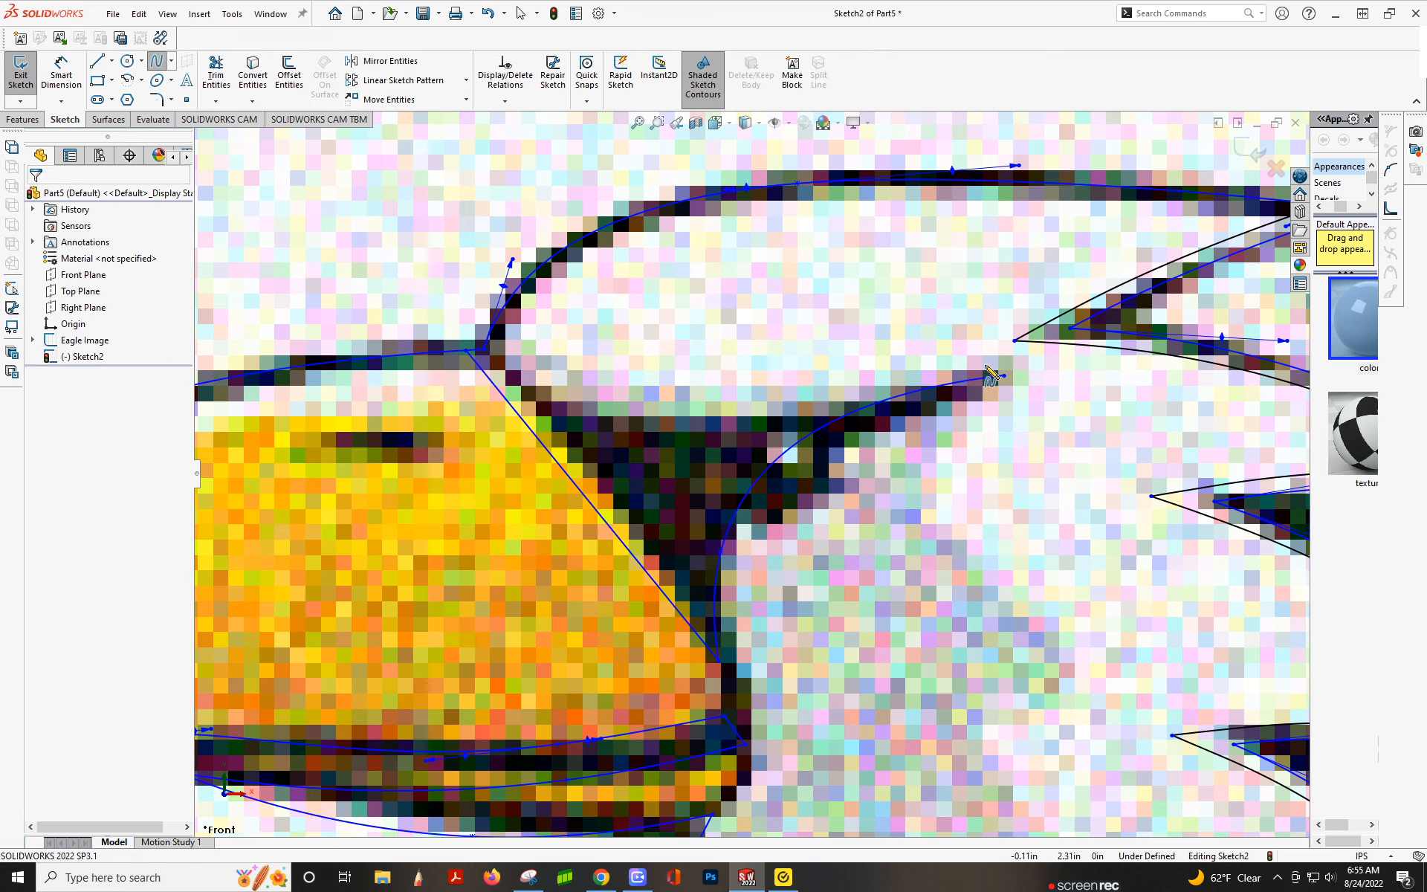
pyautogui.click(1003, 376)
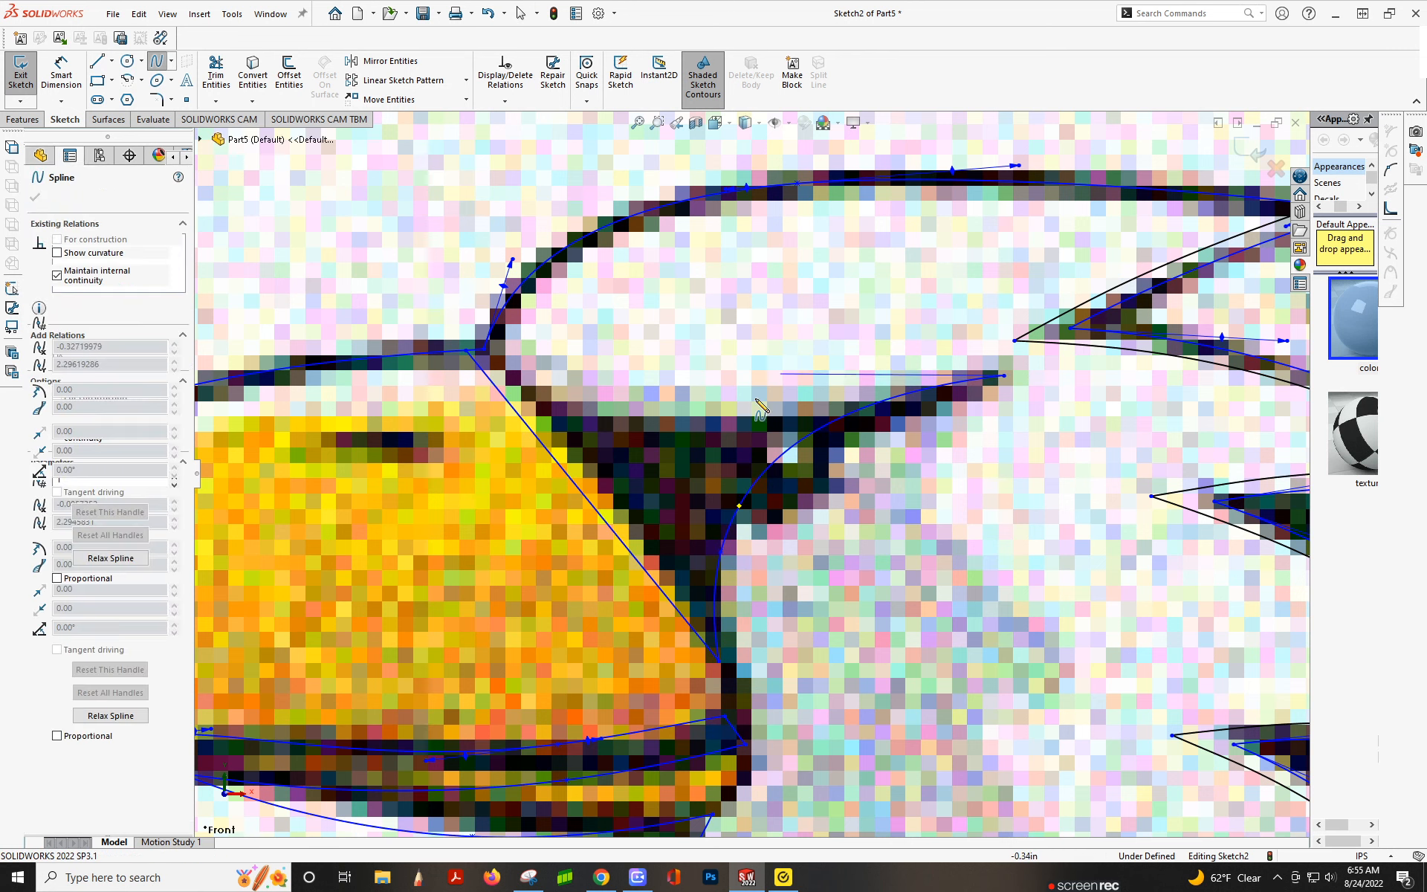
pyautogui.click(644, 414)
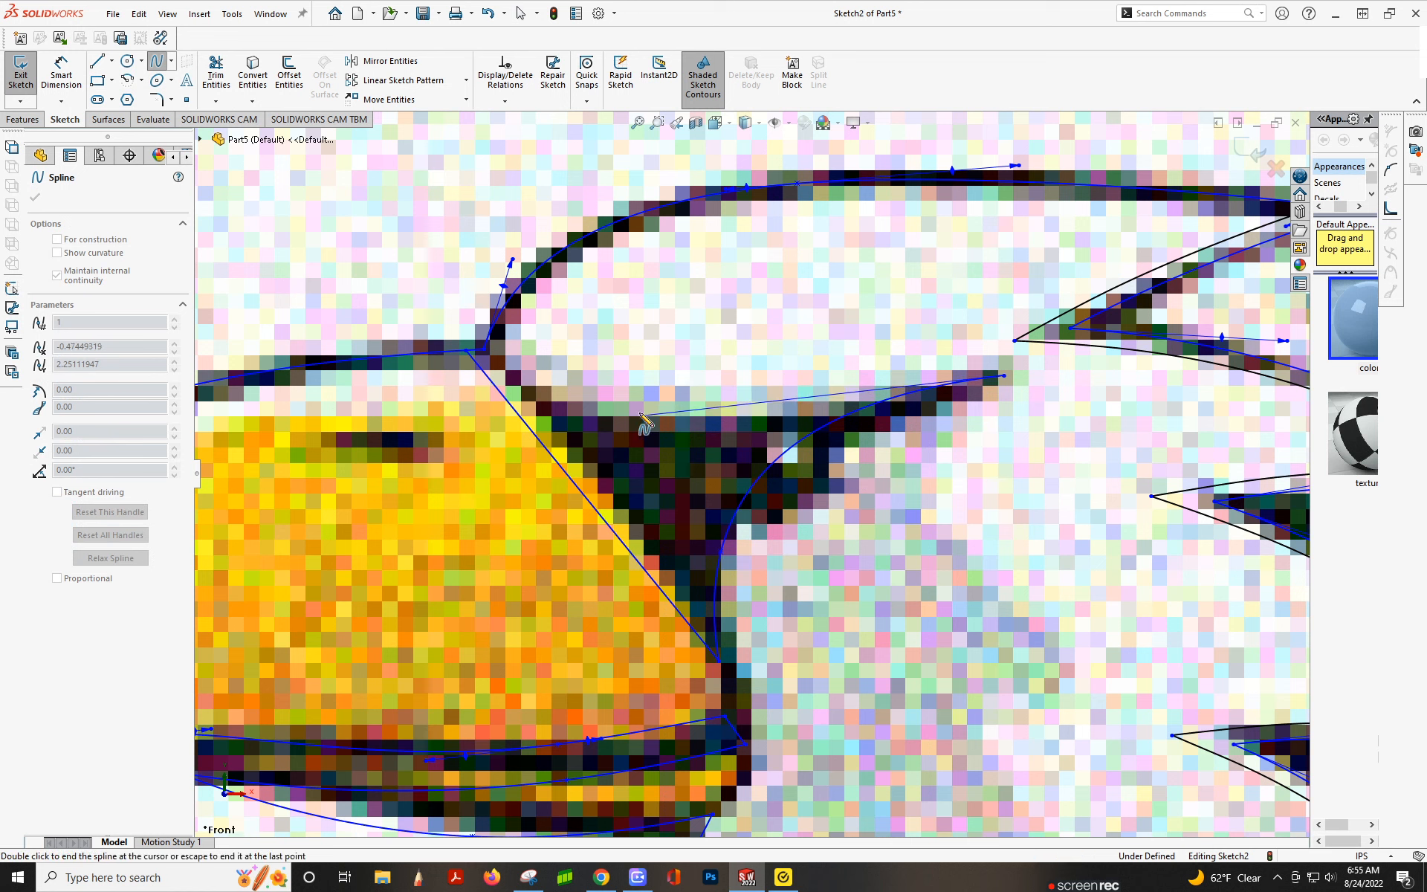
pyautogui.doubleClick(492, 343)
# Bend the beak's back edge, brow and lower eye splines to follow the dark eye area in the image
pyautogui.click(566, 475)
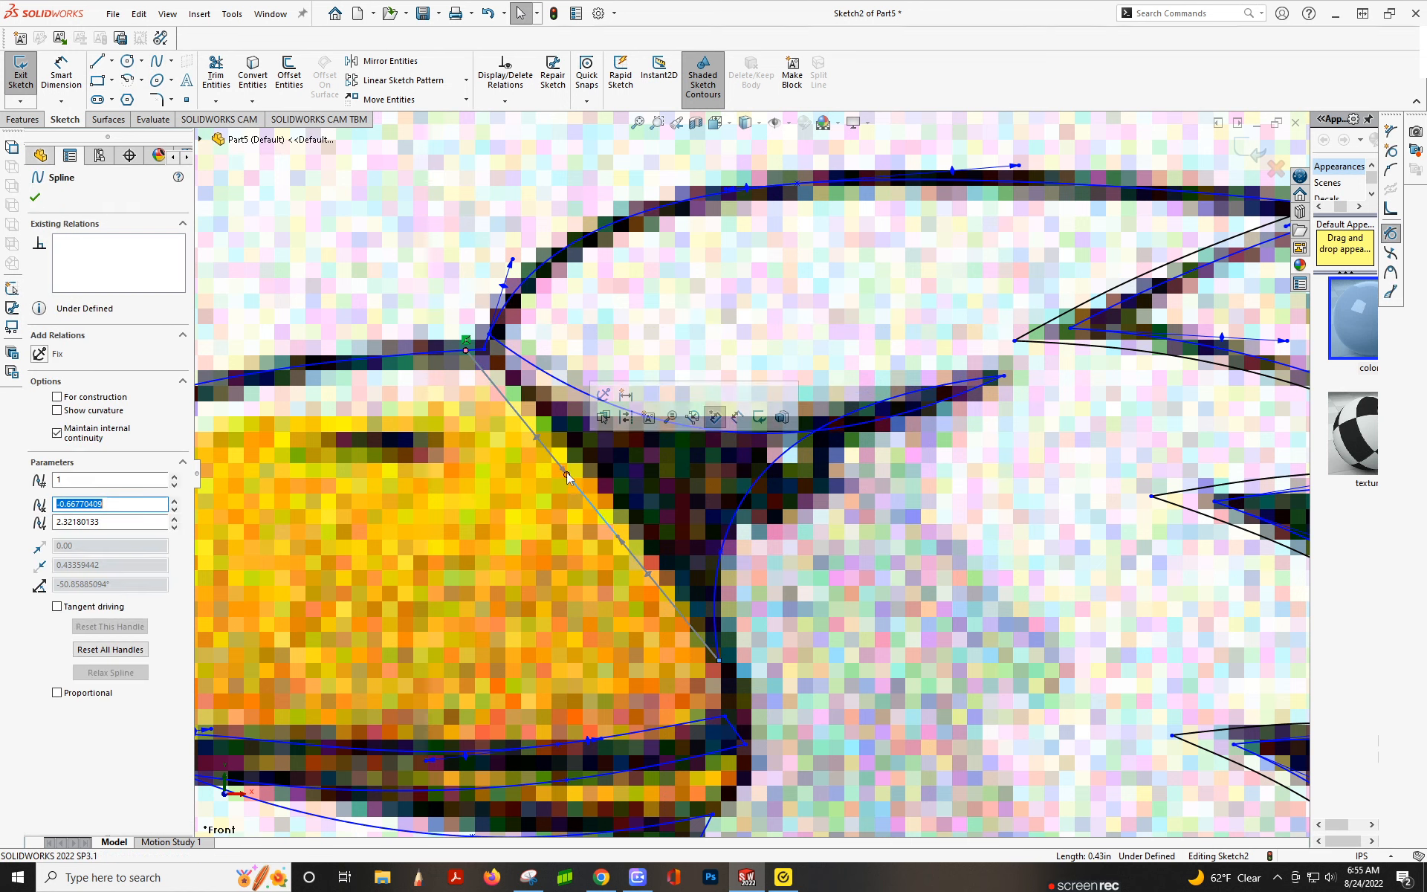
pyautogui.moveTo(567, 476); pyautogui.dragTo(597, 455)
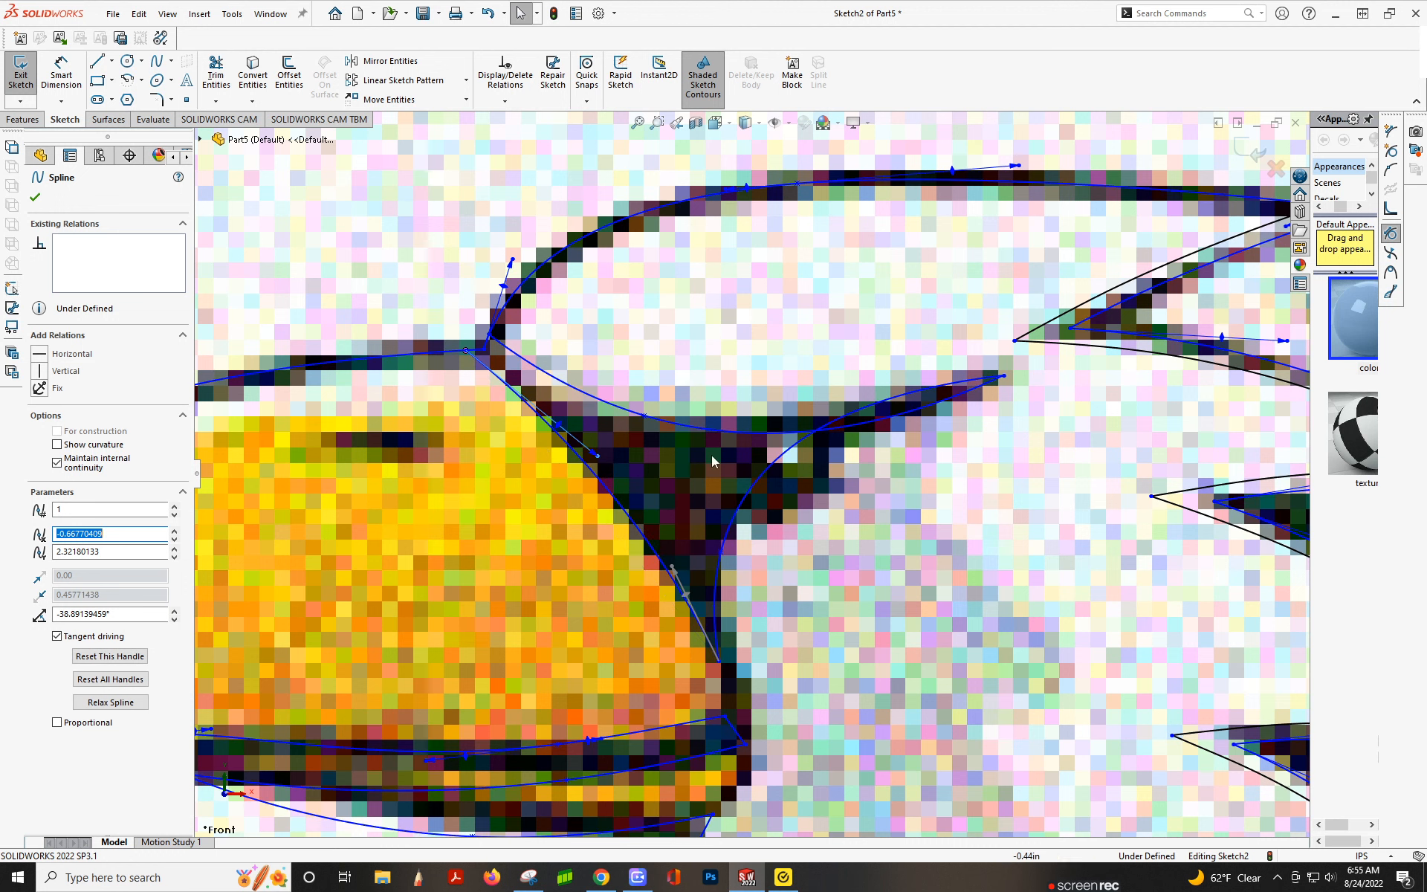
pyautogui.click(674, 429)
pyautogui.moveTo(901, 424); pyautogui.dragTo(886, 402)
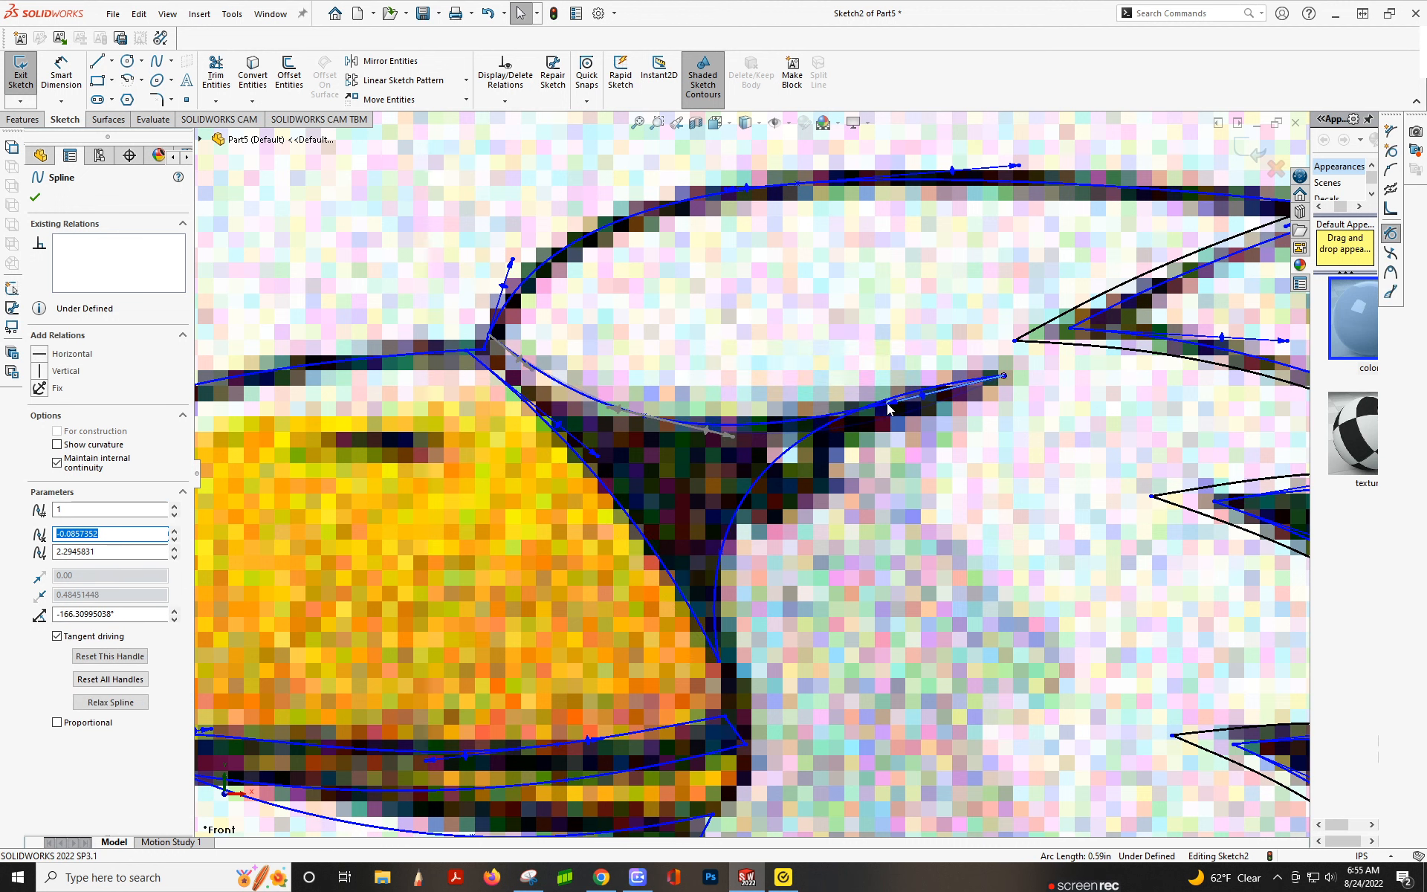
pyautogui.click(784, 452)
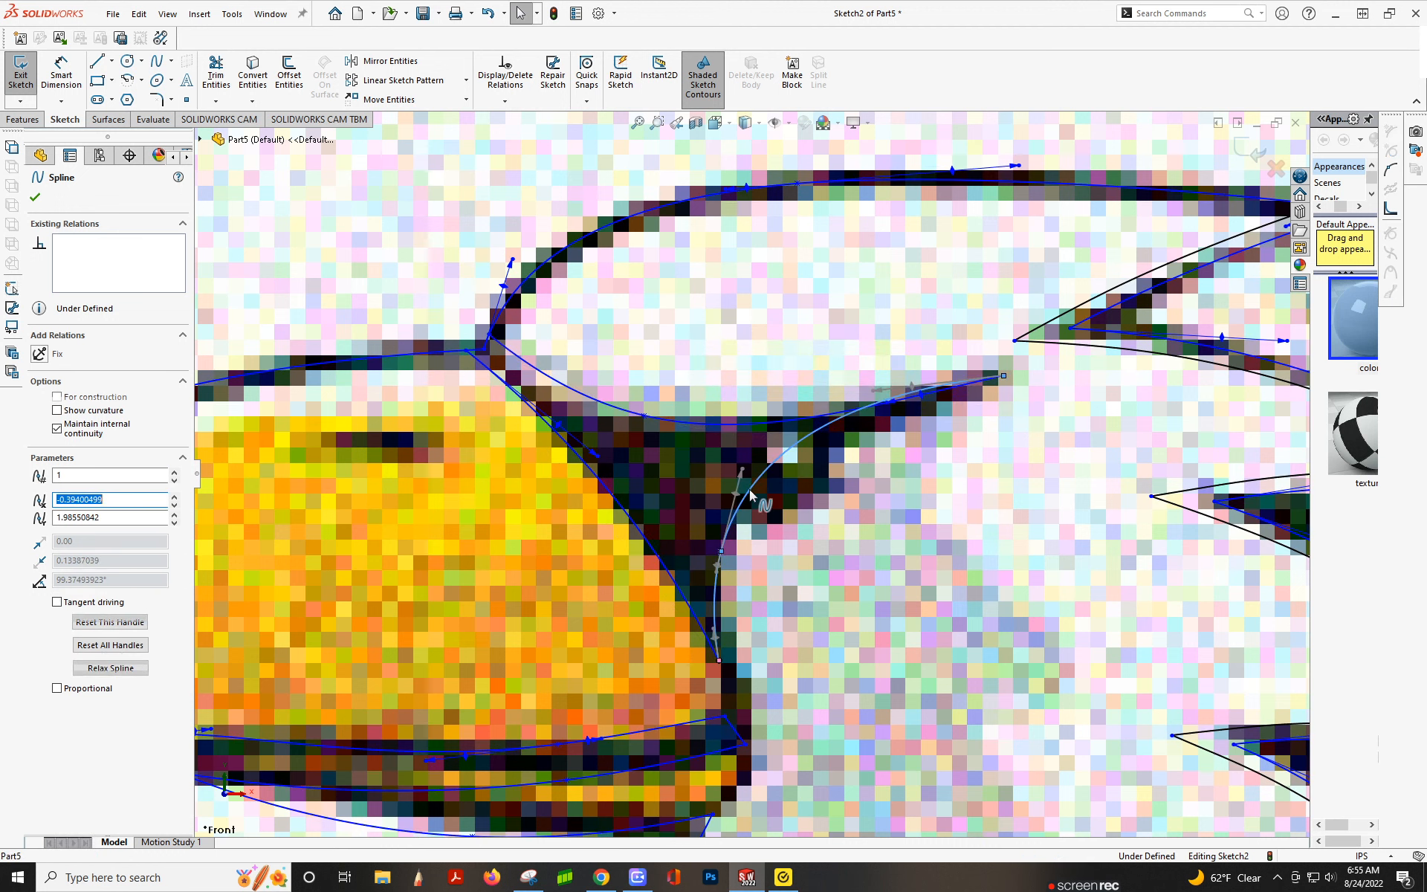
pyautogui.moveTo(744, 471); pyautogui.dragTo(744, 557)
# Refine the brow spline's middle and front end and the beak's back edge spline to fit the image
pyautogui.click(736, 437)
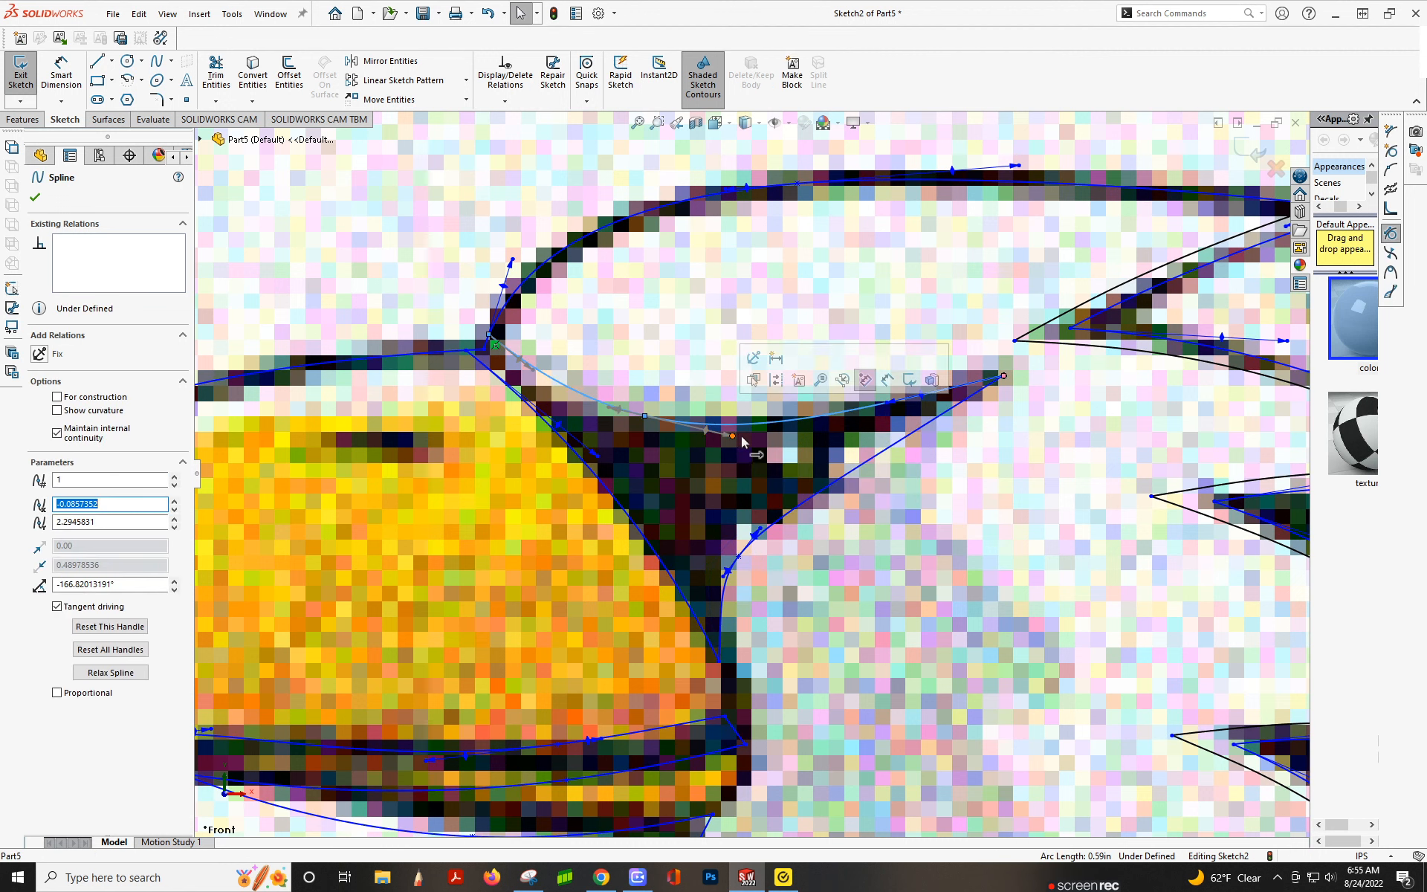
pyautogui.moveTo(736, 439); pyautogui.dragTo(693, 426)
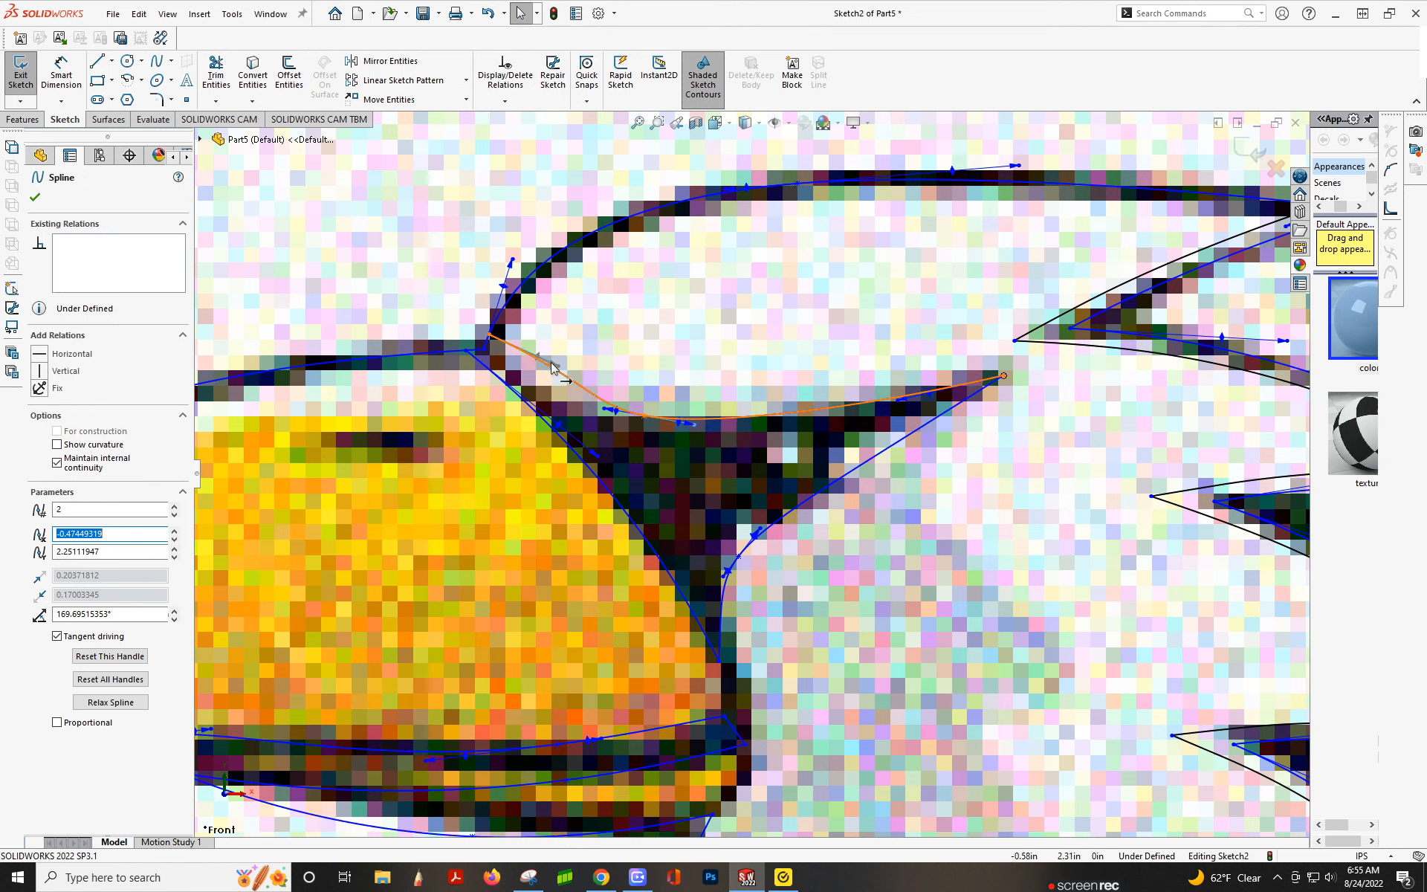
pyautogui.moveTo(559, 368); pyautogui.dragTo(552, 389)
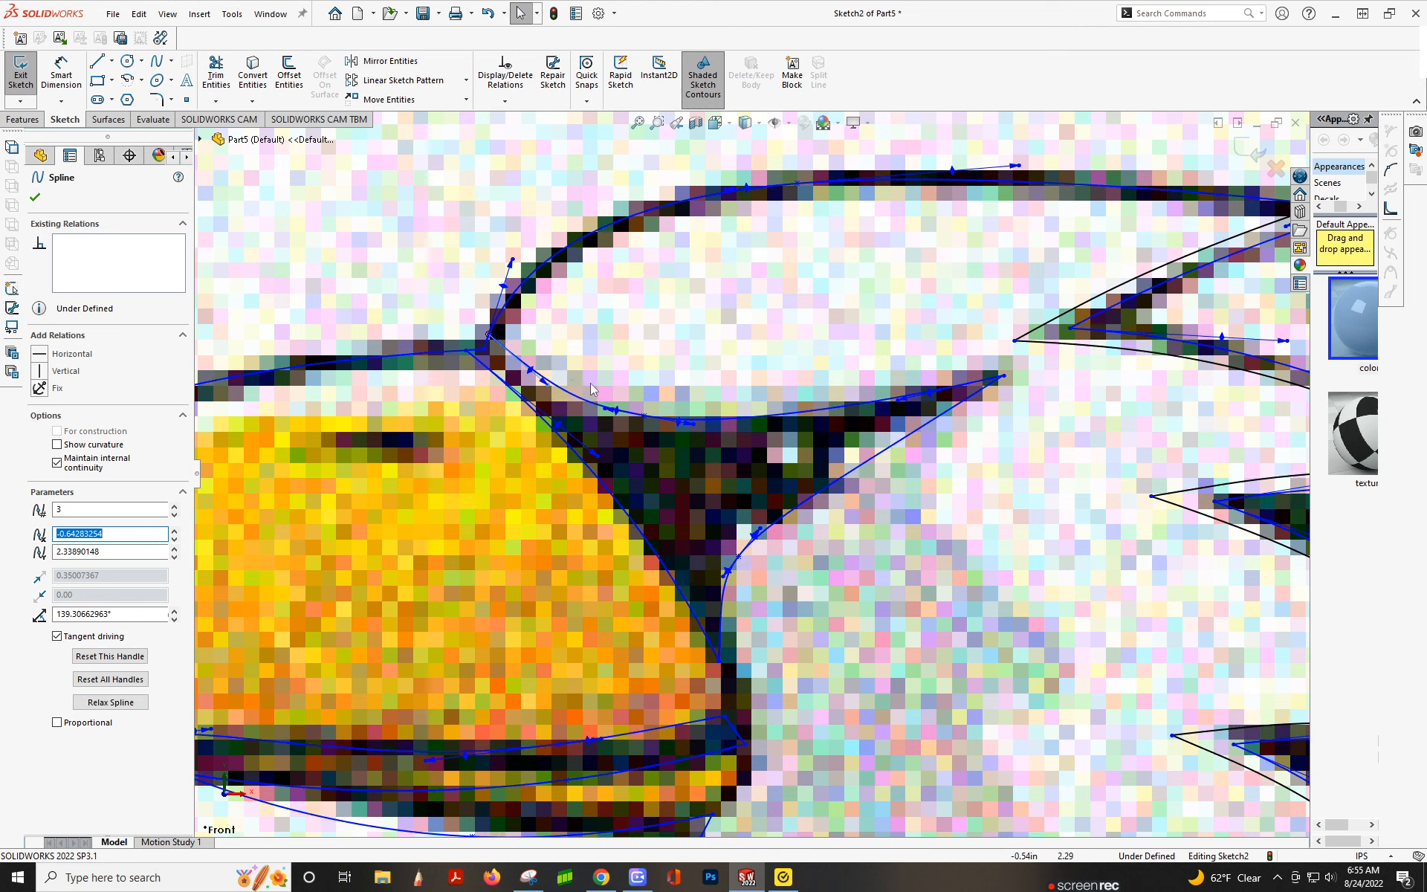
pyautogui.click(595, 448)
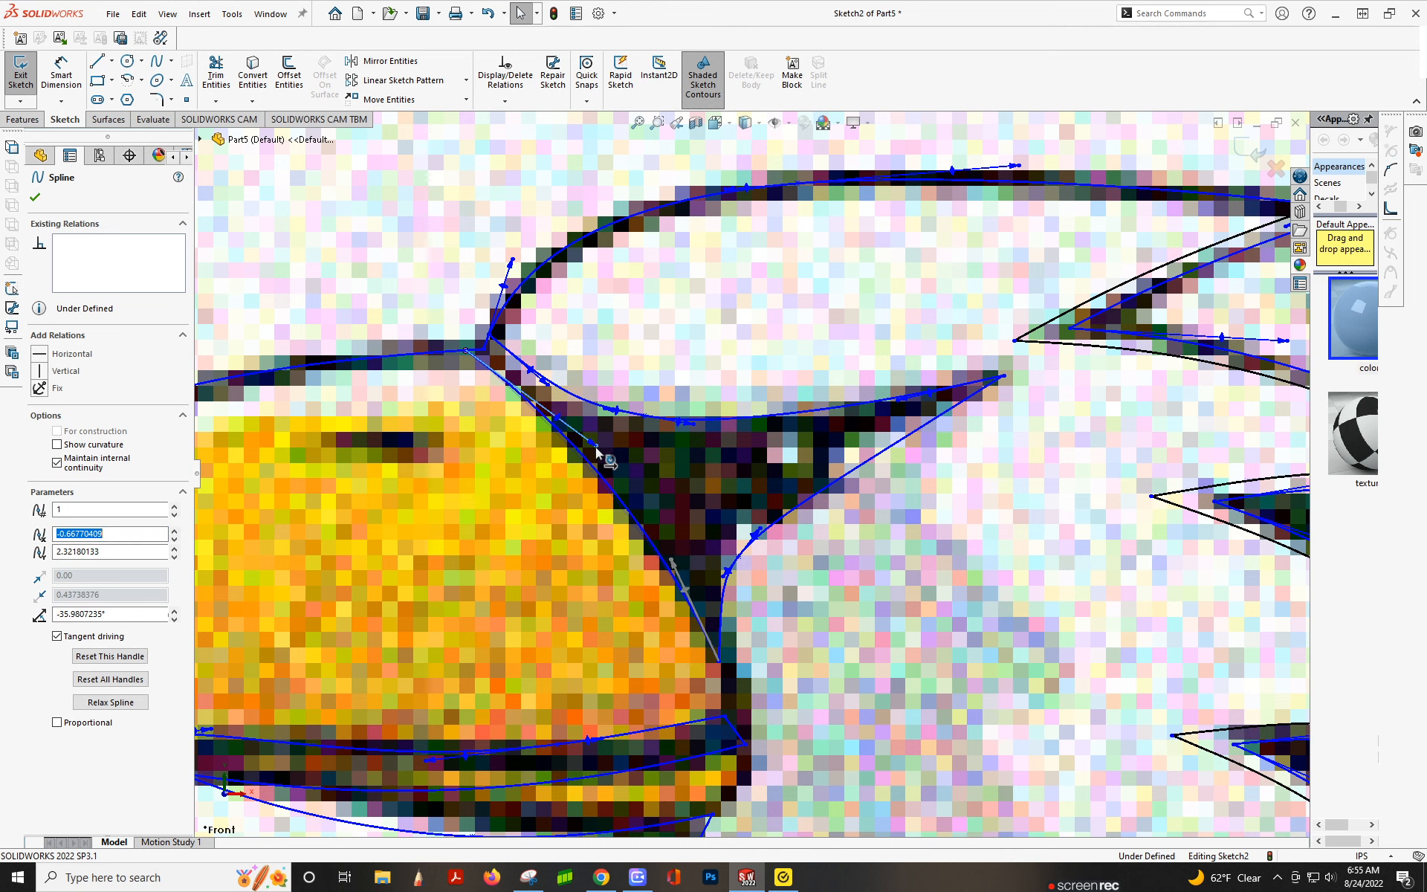
# Draw a circle of about 0.05 in radius centred on the light spot of the eye, reaching the brow spline
pyautogui.click(126, 62)
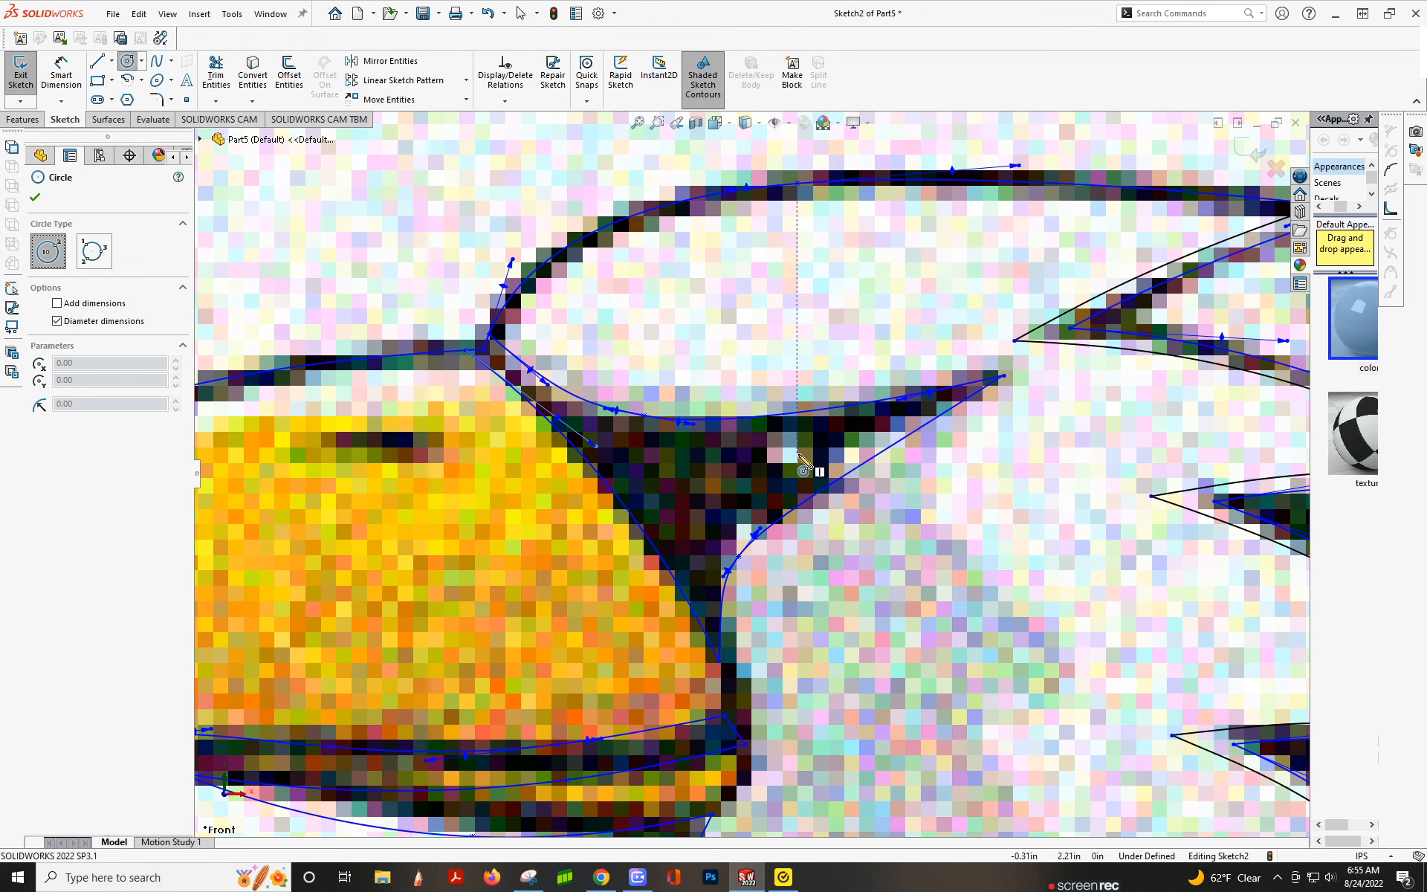
pyautogui.click(797, 455)
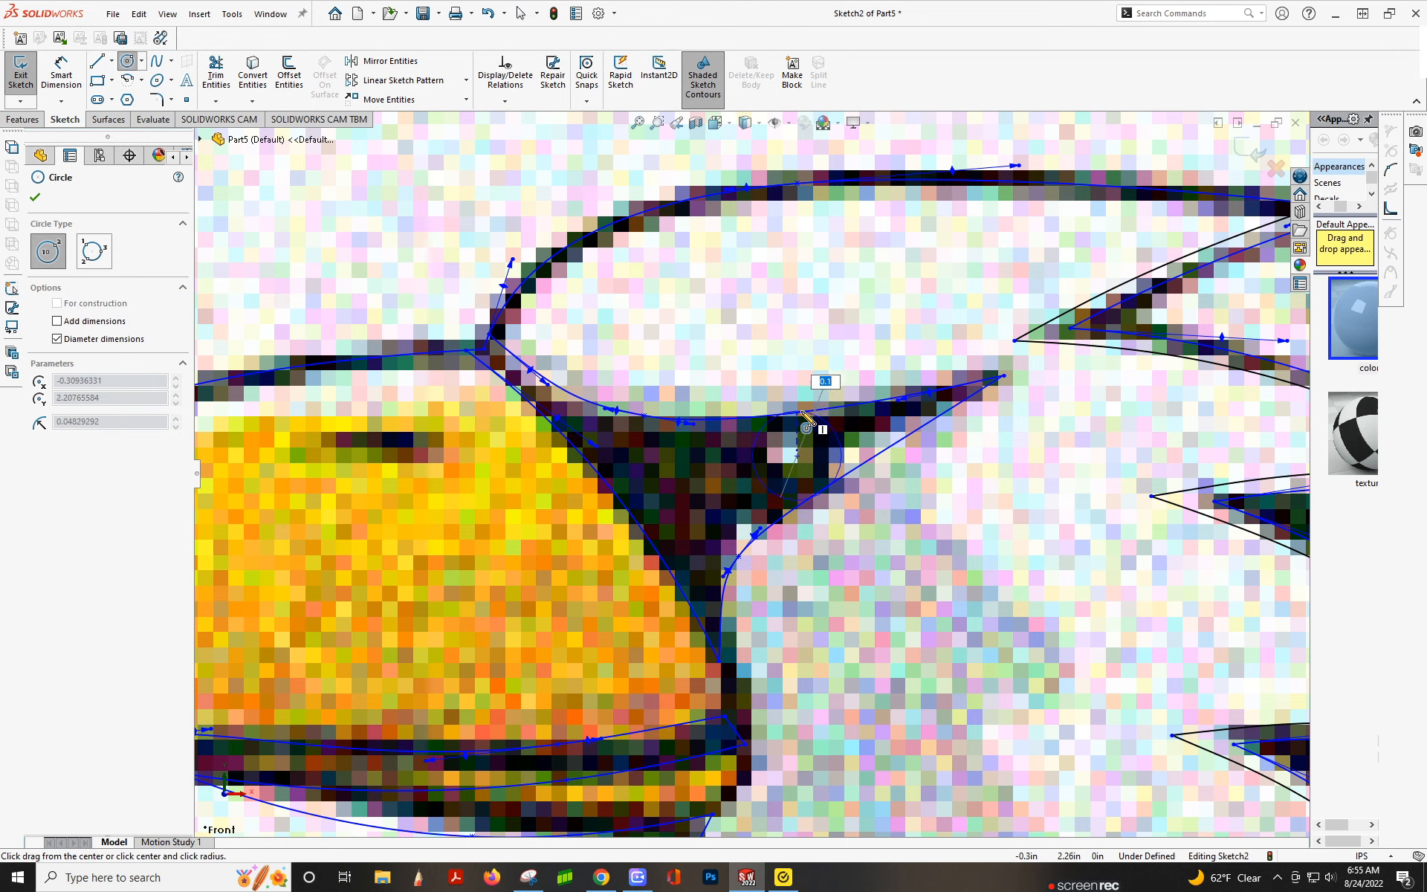
pyautogui.click(808, 418)
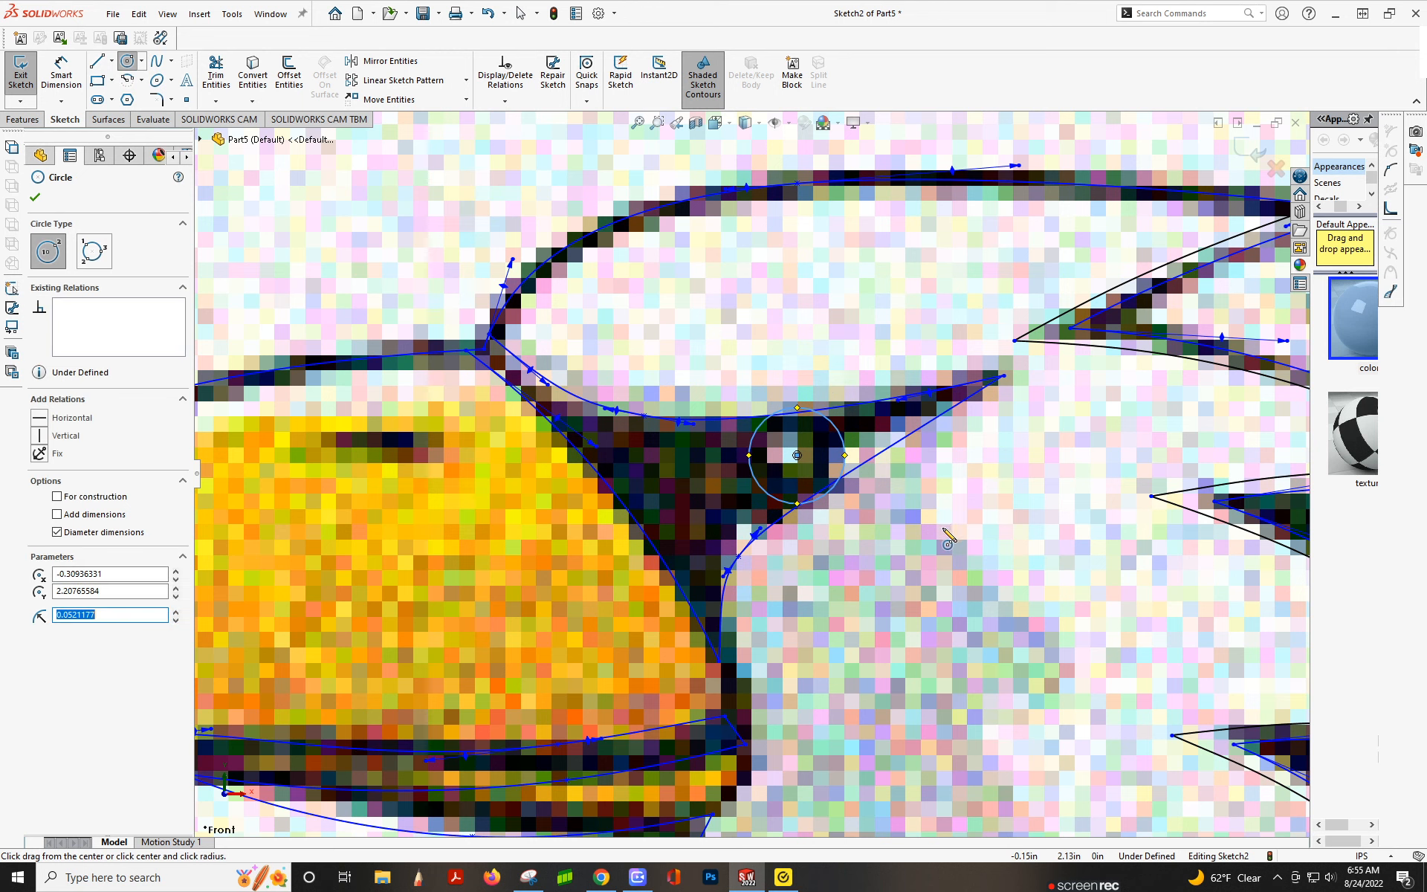
pyautogui.press('Escape')
# Power-trim the two feather line ends that overshoot the top-of-head outline
pyautogui.scroll(5, 750, 472)
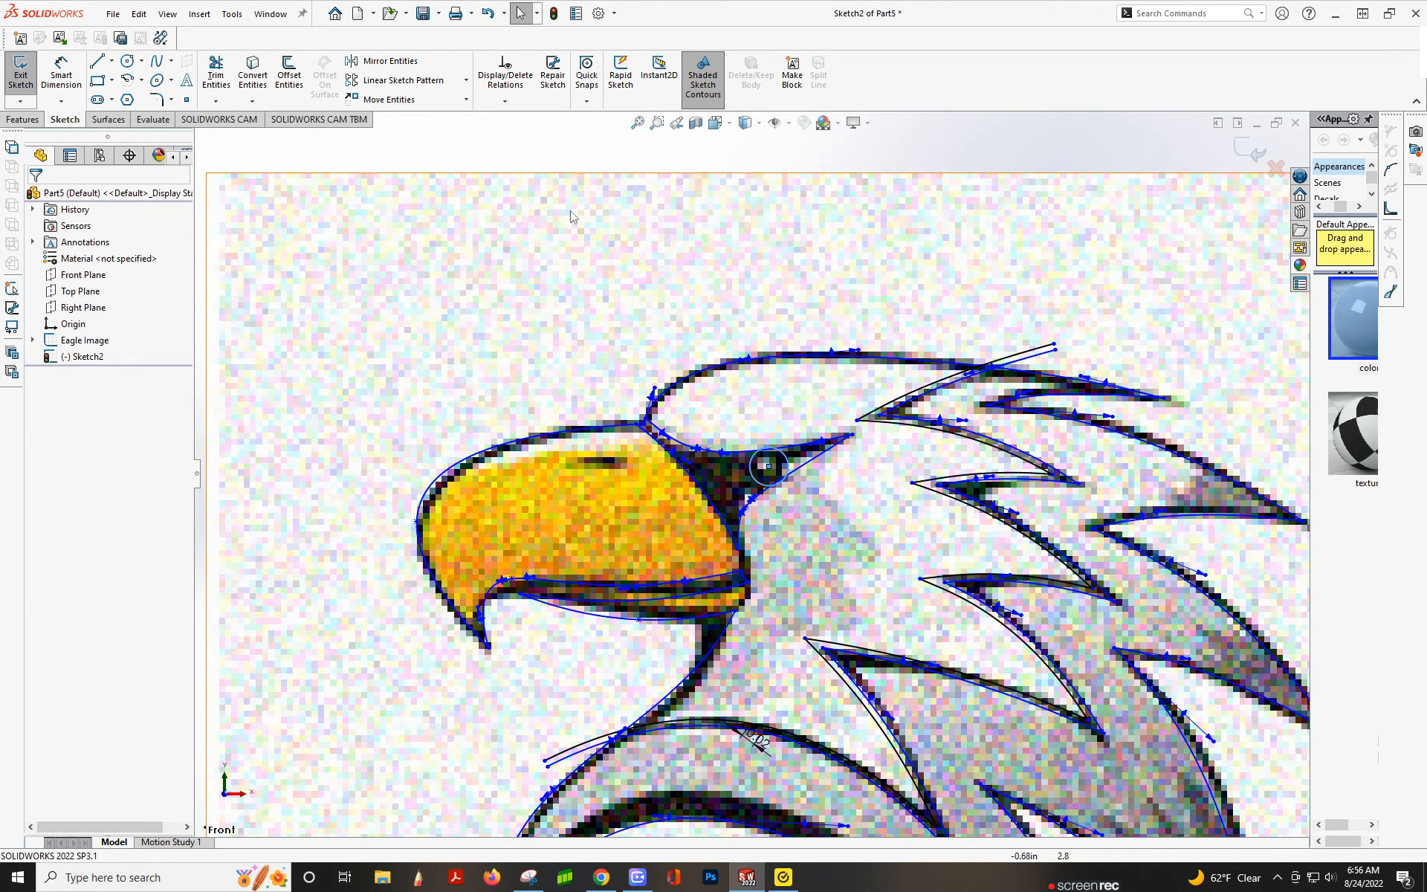
pyautogui.click(215, 78)
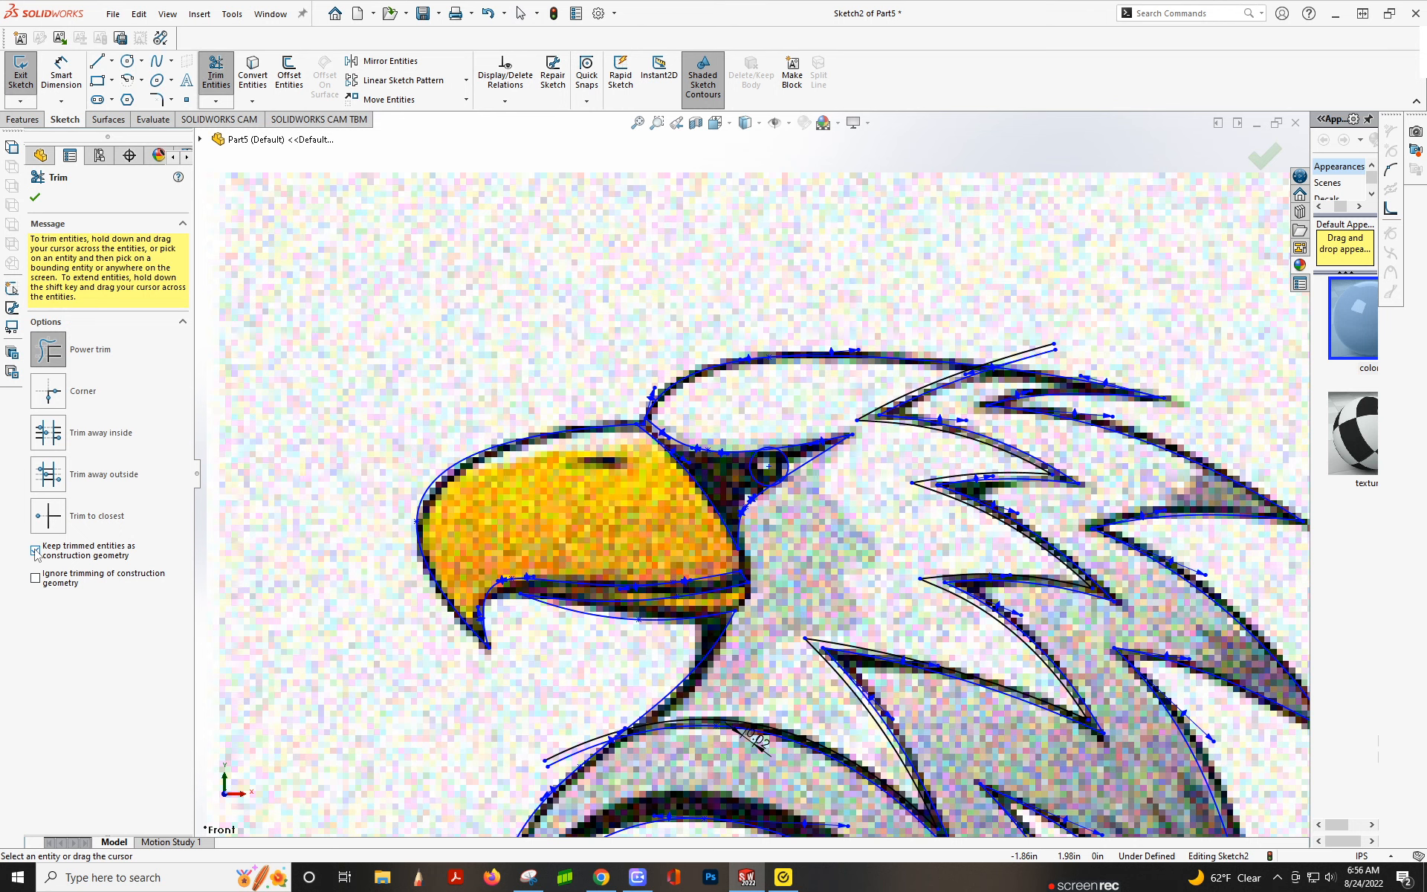
pyautogui.scroll(-3, 1069, 353)
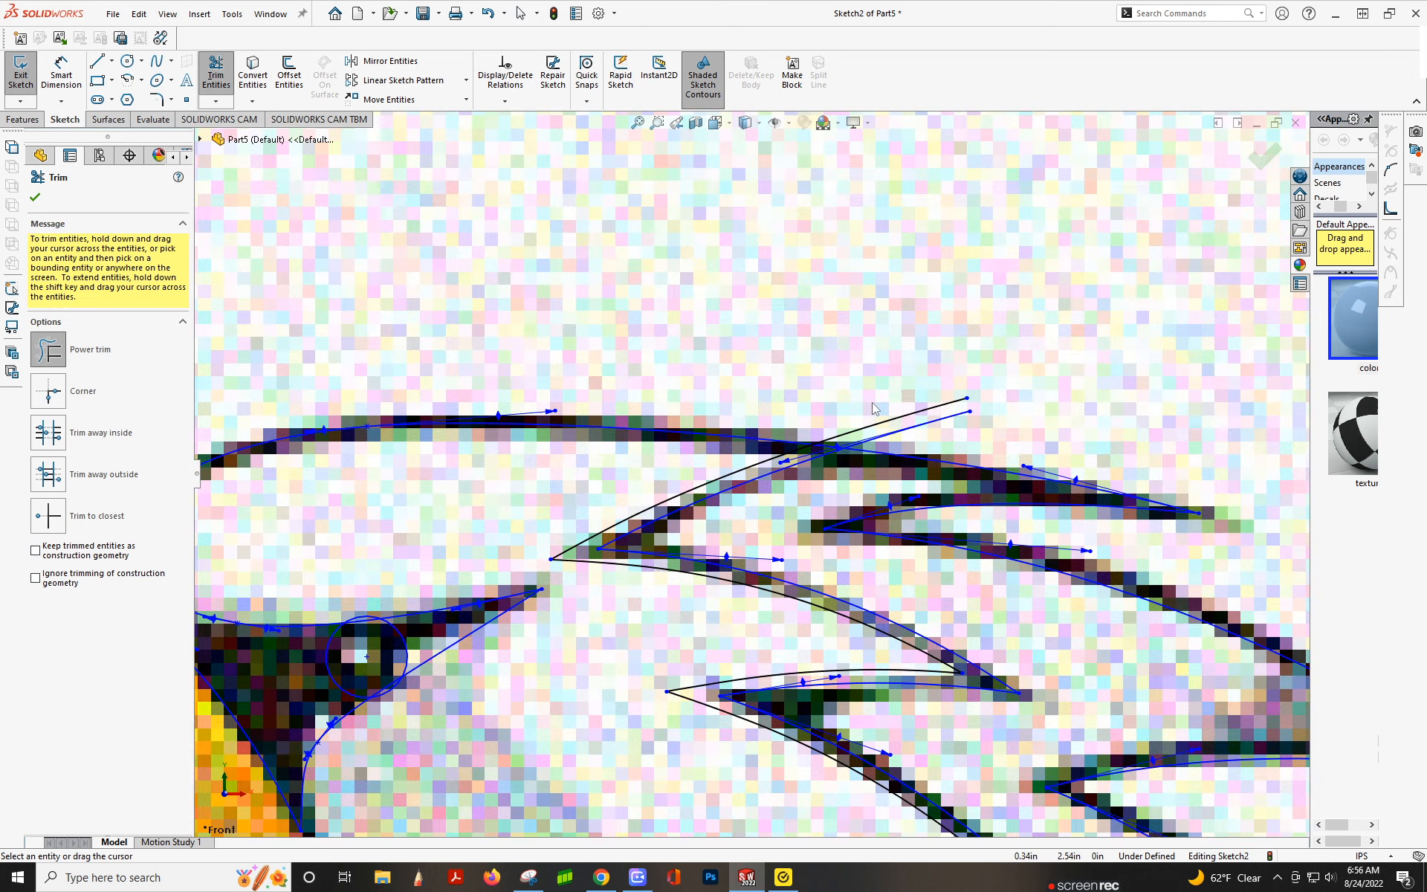
pyautogui.moveTo(853, 383); pyautogui.dragTo(975, 438)
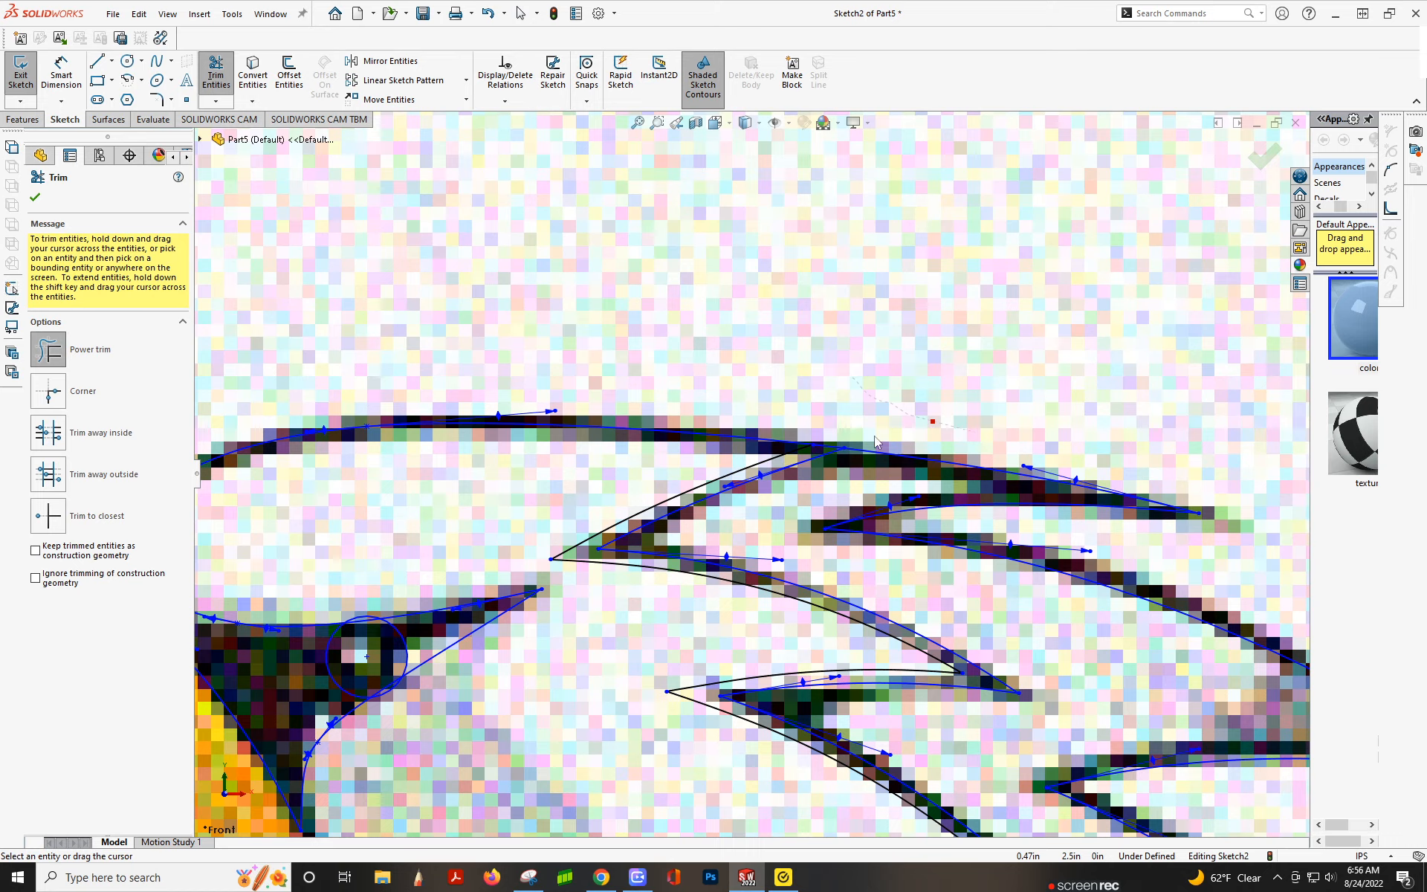
pyautogui.scroll(-3, 873, 436)
pyautogui.scroll(6, 824, 451)
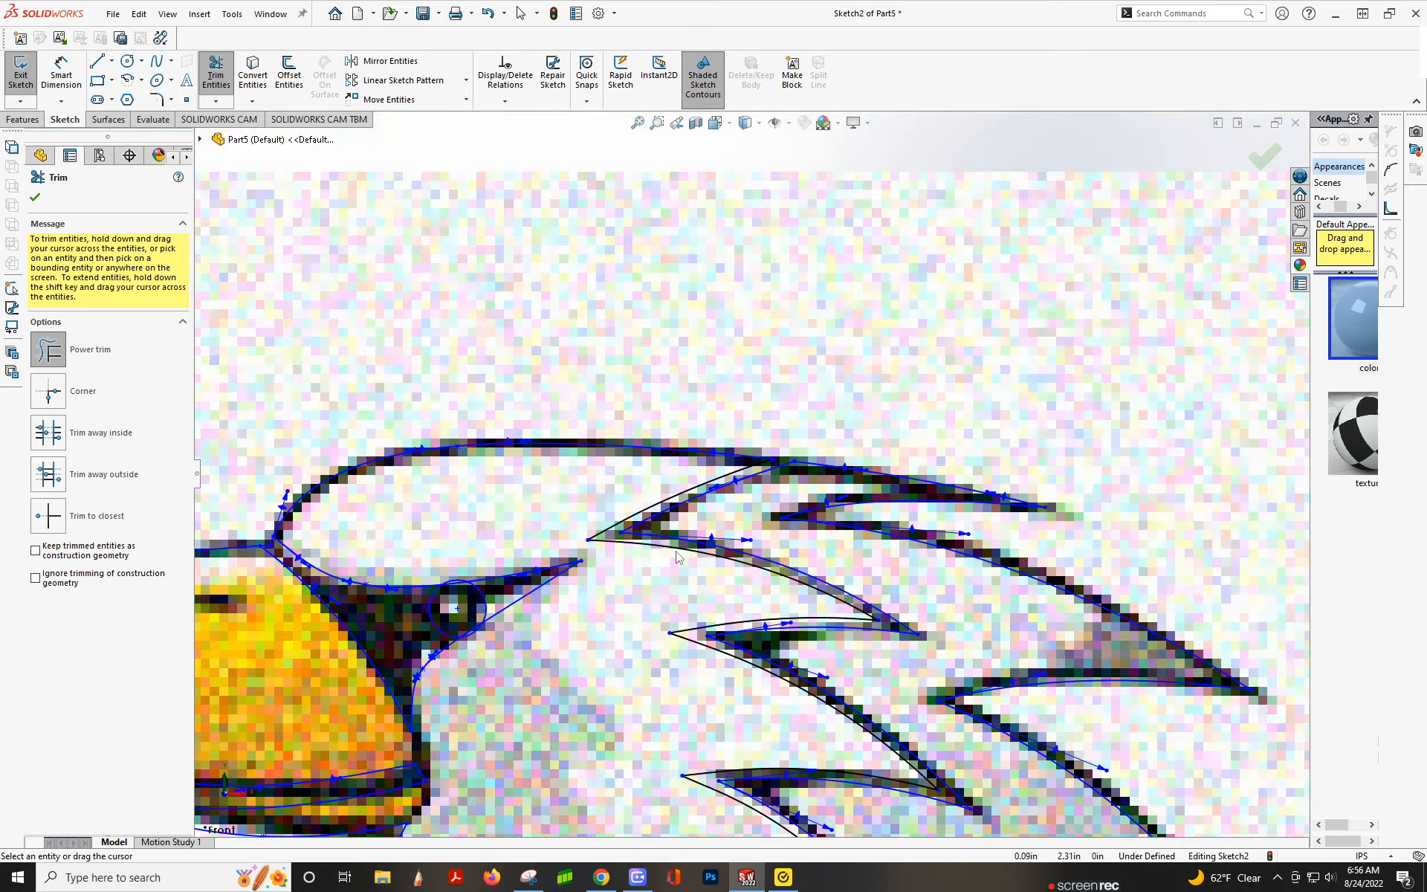
# Power-trim the inner curve and its offset where they overshoot the neck outline below the beak
pyautogui.scroll(-5, 595, 449)
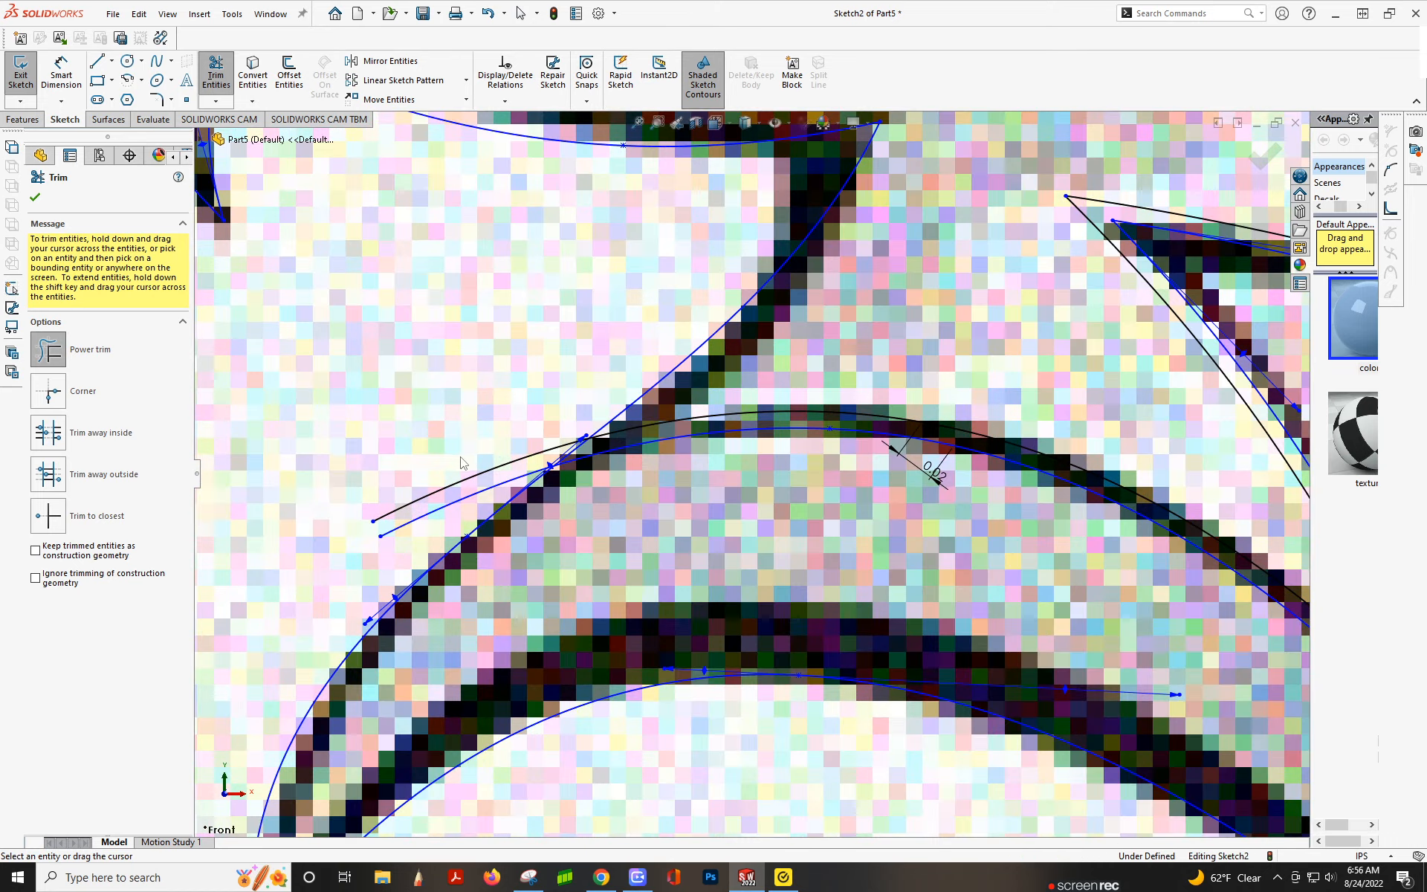
pyautogui.moveTo(461, 456); pyautogui.dragTo(452, 525)
pyautogui.scroll(-5, 524, 452)
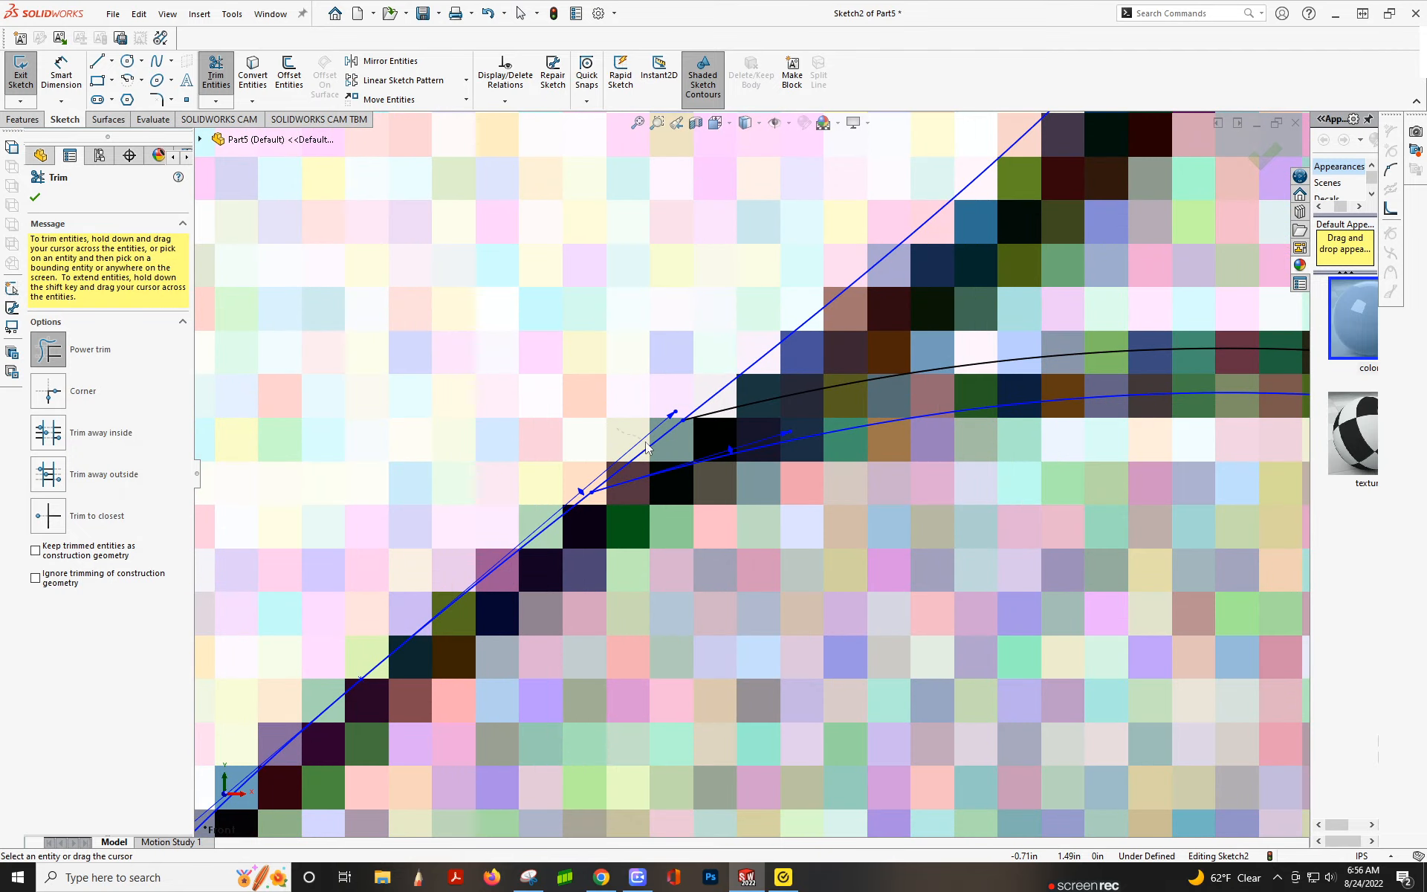
pyautogui.scroll(10, 605, 431)
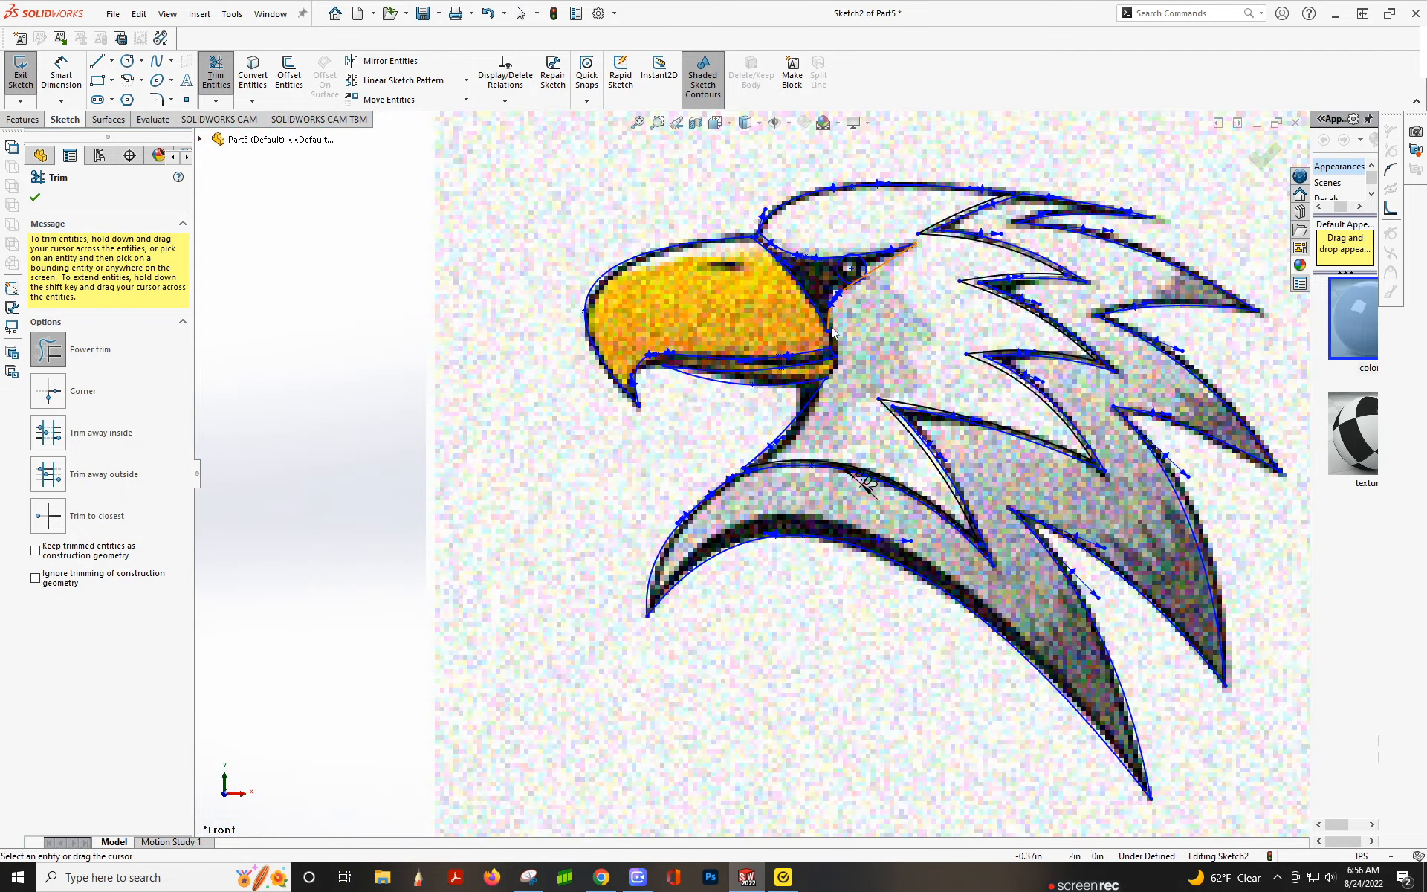
# Trim the brow, lower eye and circle segments around the eye and the beak's back edge to open connecting gaps in the contours
pyautogui.scroll(-5, 854, 297)
pyautogui.scroll(5, 562, 627)
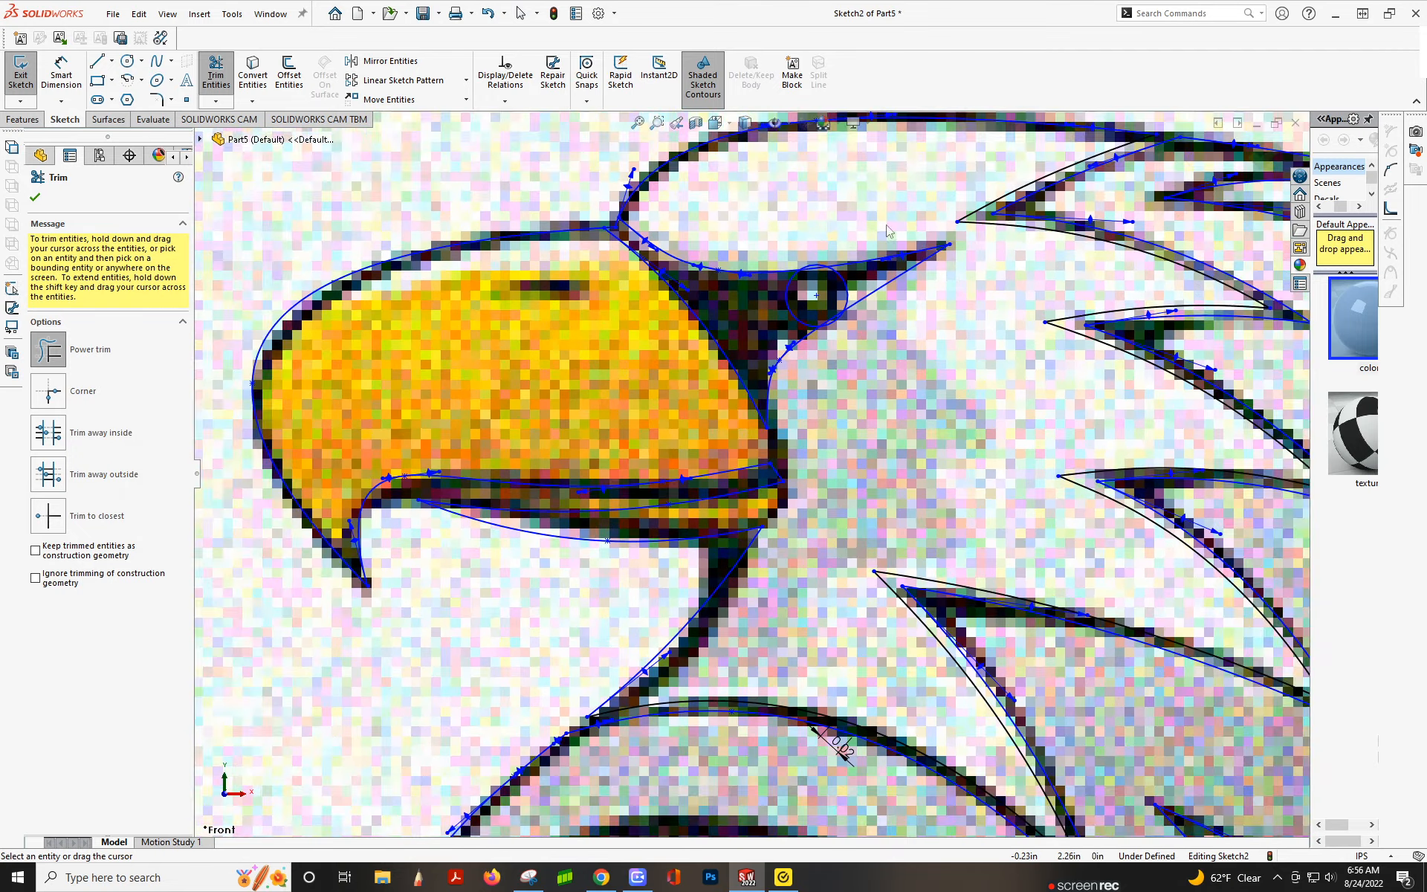
pyautogui.scroll(-8, 749, 294)
pyautogui.moveTo(759, 321); pyautogui.dragTo(827, 502)
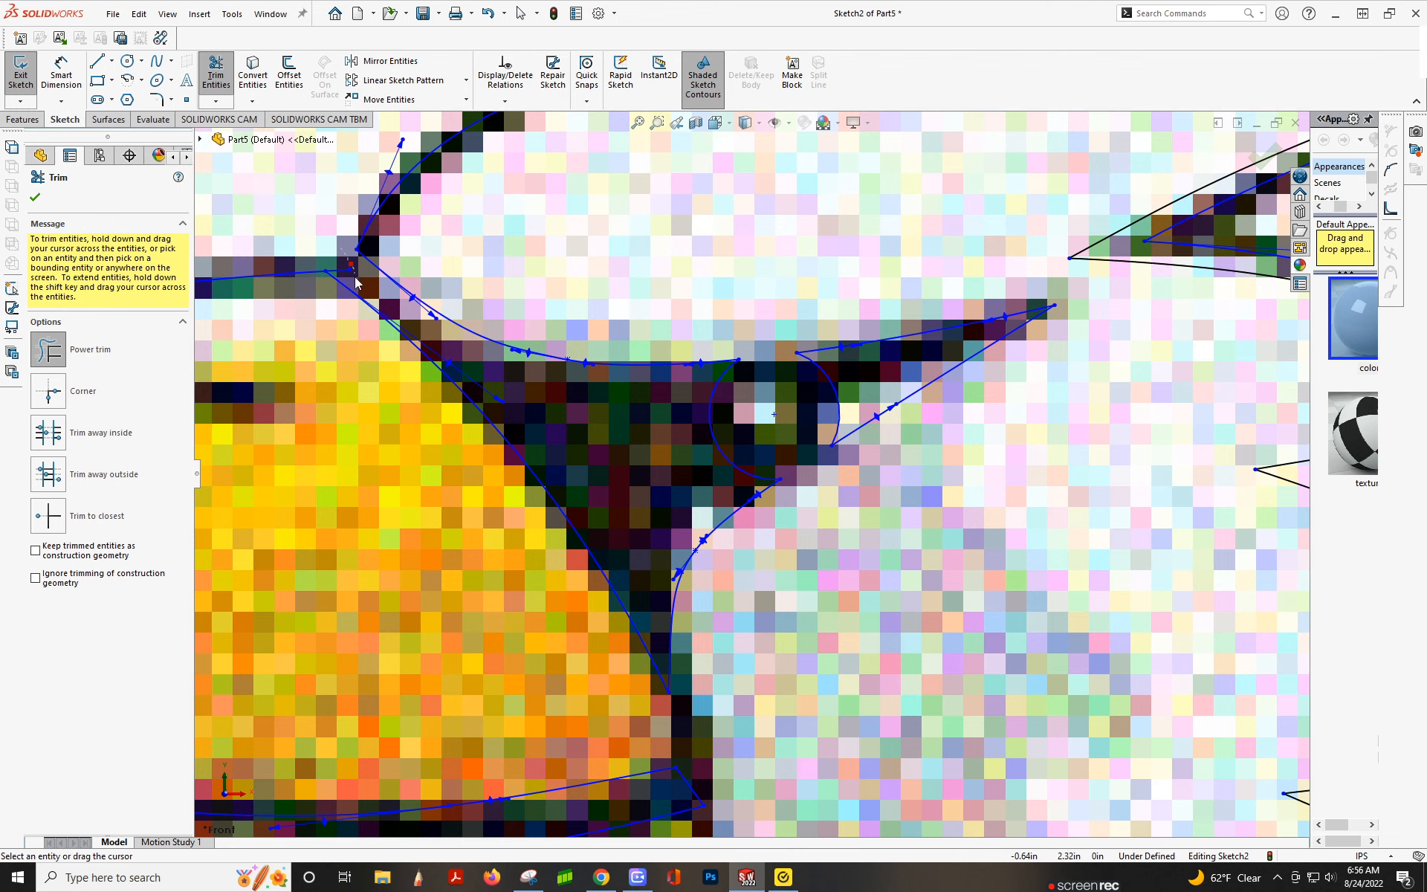
pyautogui.scroll(8, 749, 466)
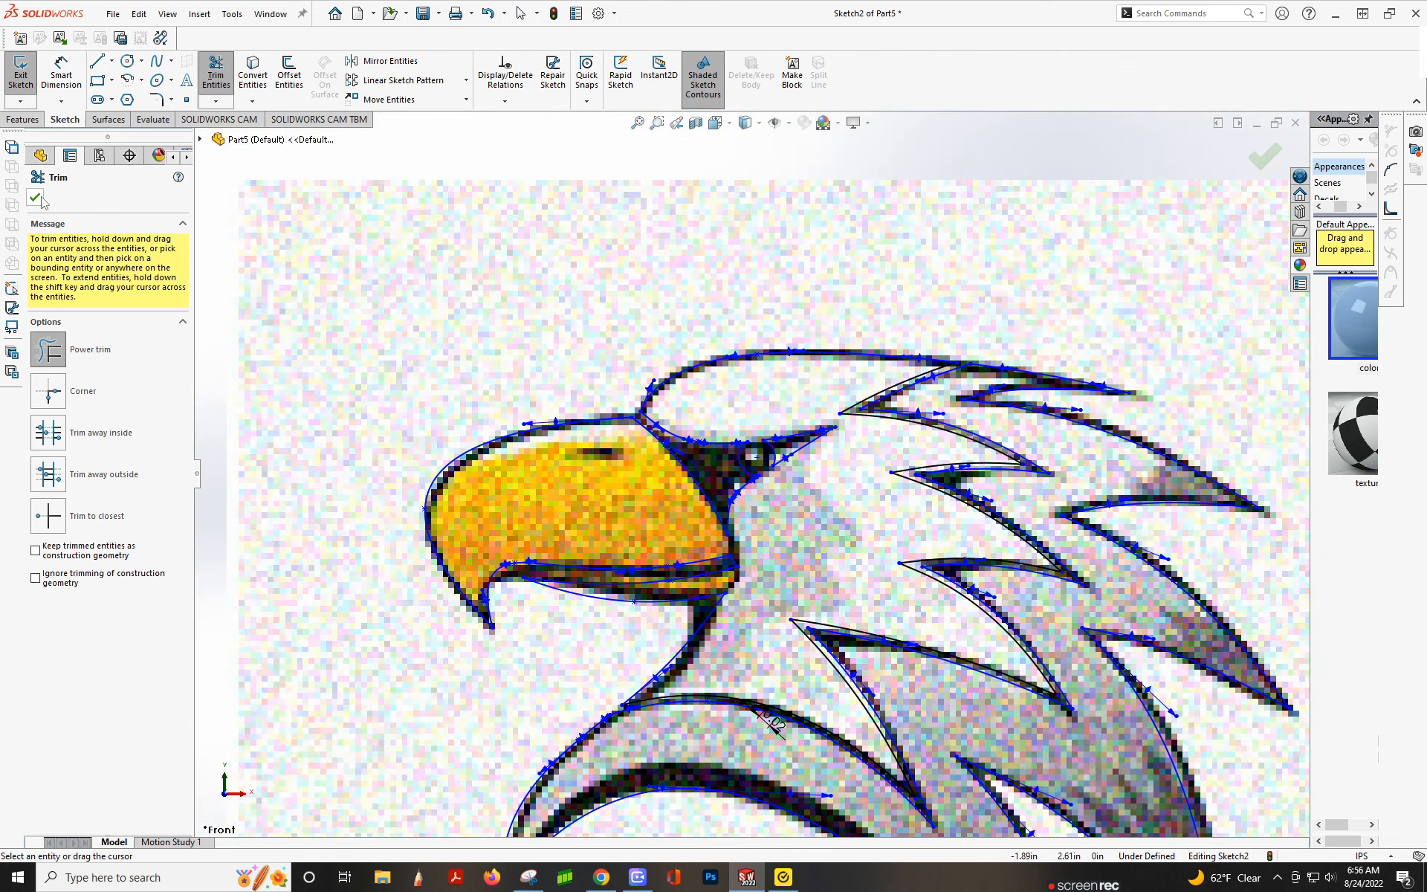
pyautogui.click(36, 198)
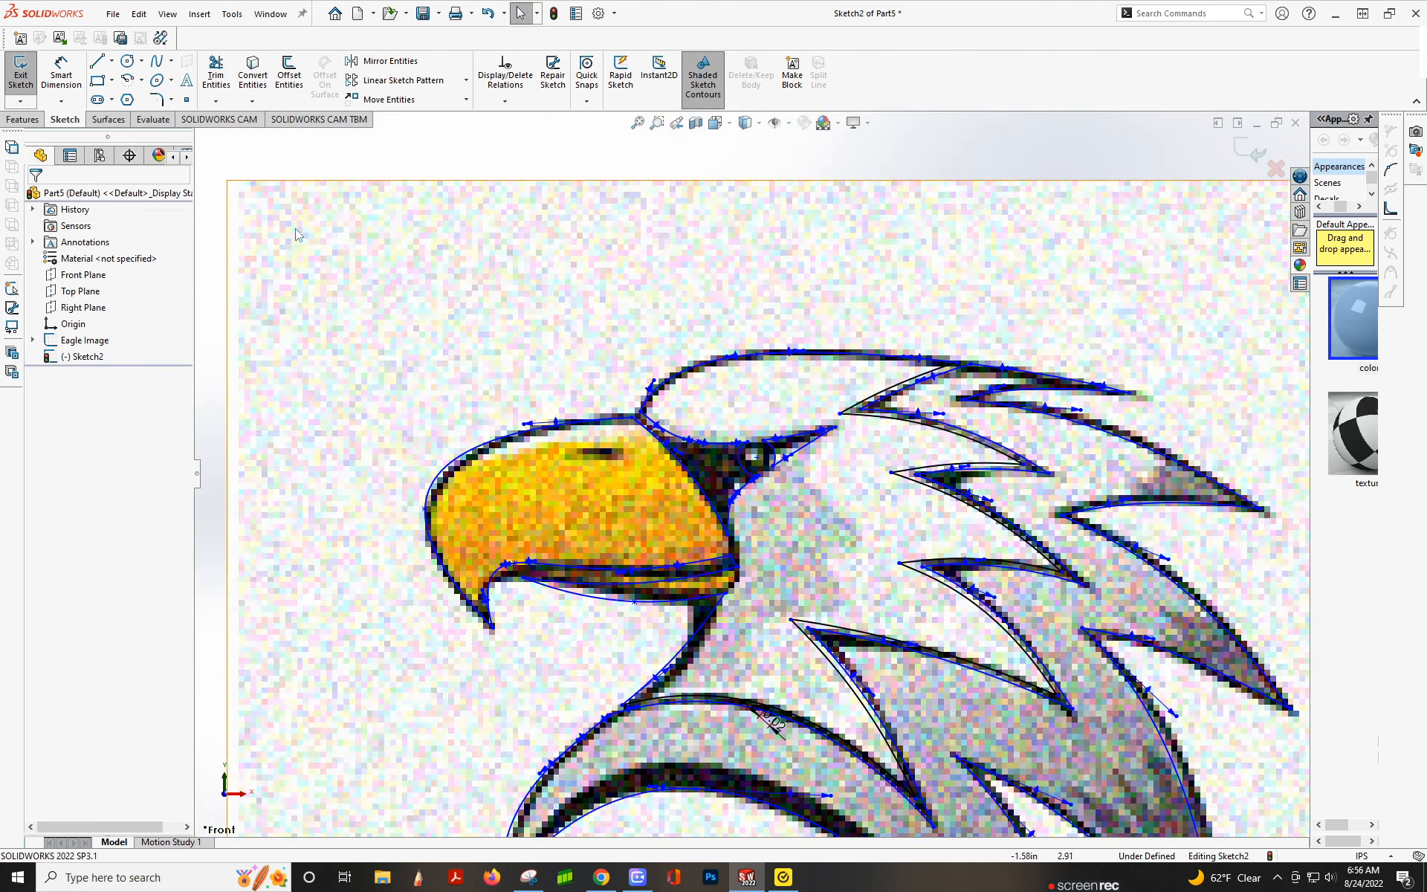
# Hide the Eagle Image sketch and turn off shaded sketch contours
pyautogui.click(71, 340)
pyautogui.click(86, 318)
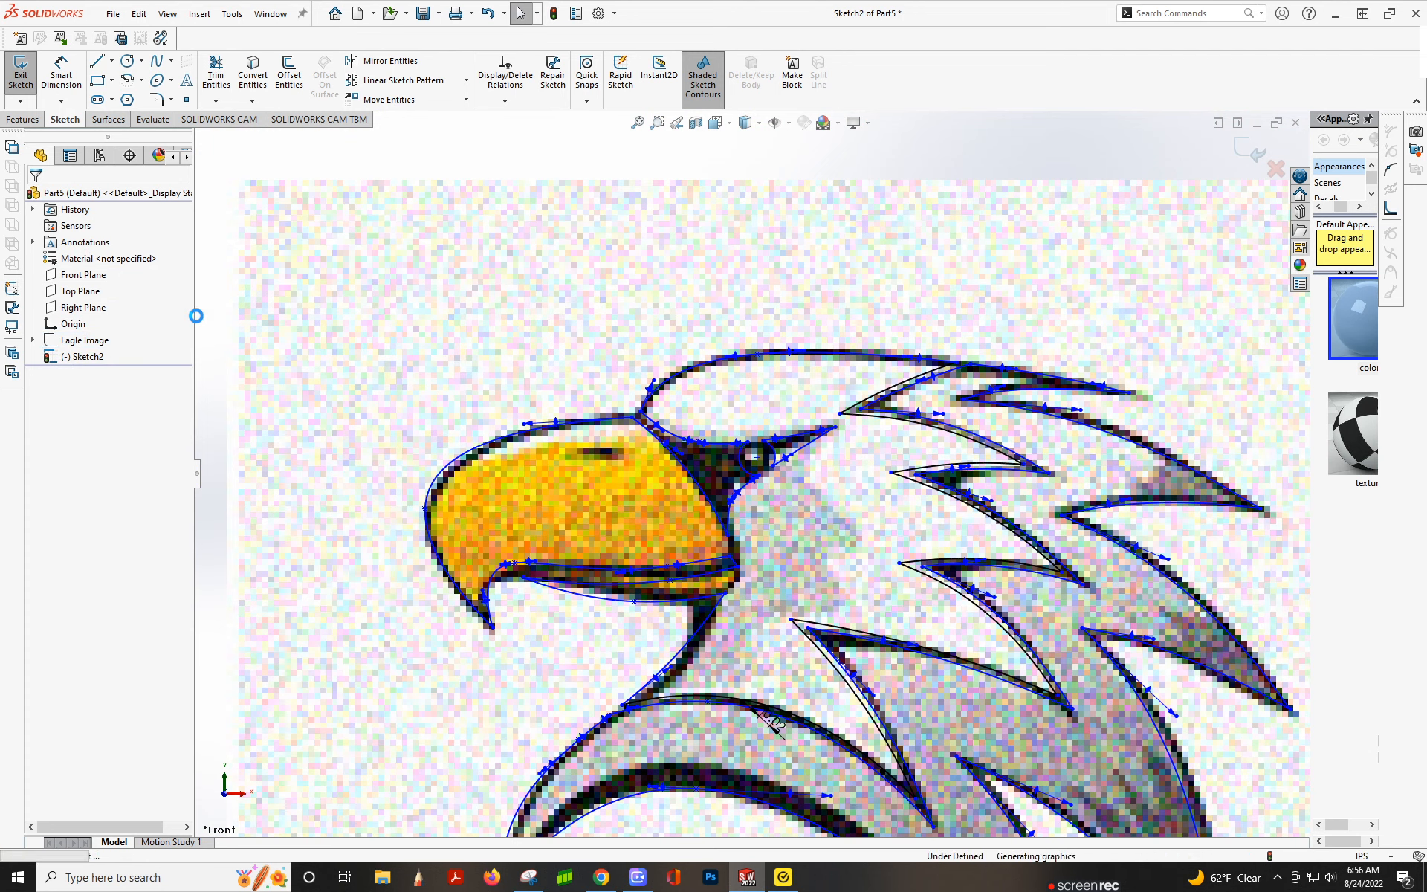
pyautogui.press('f')
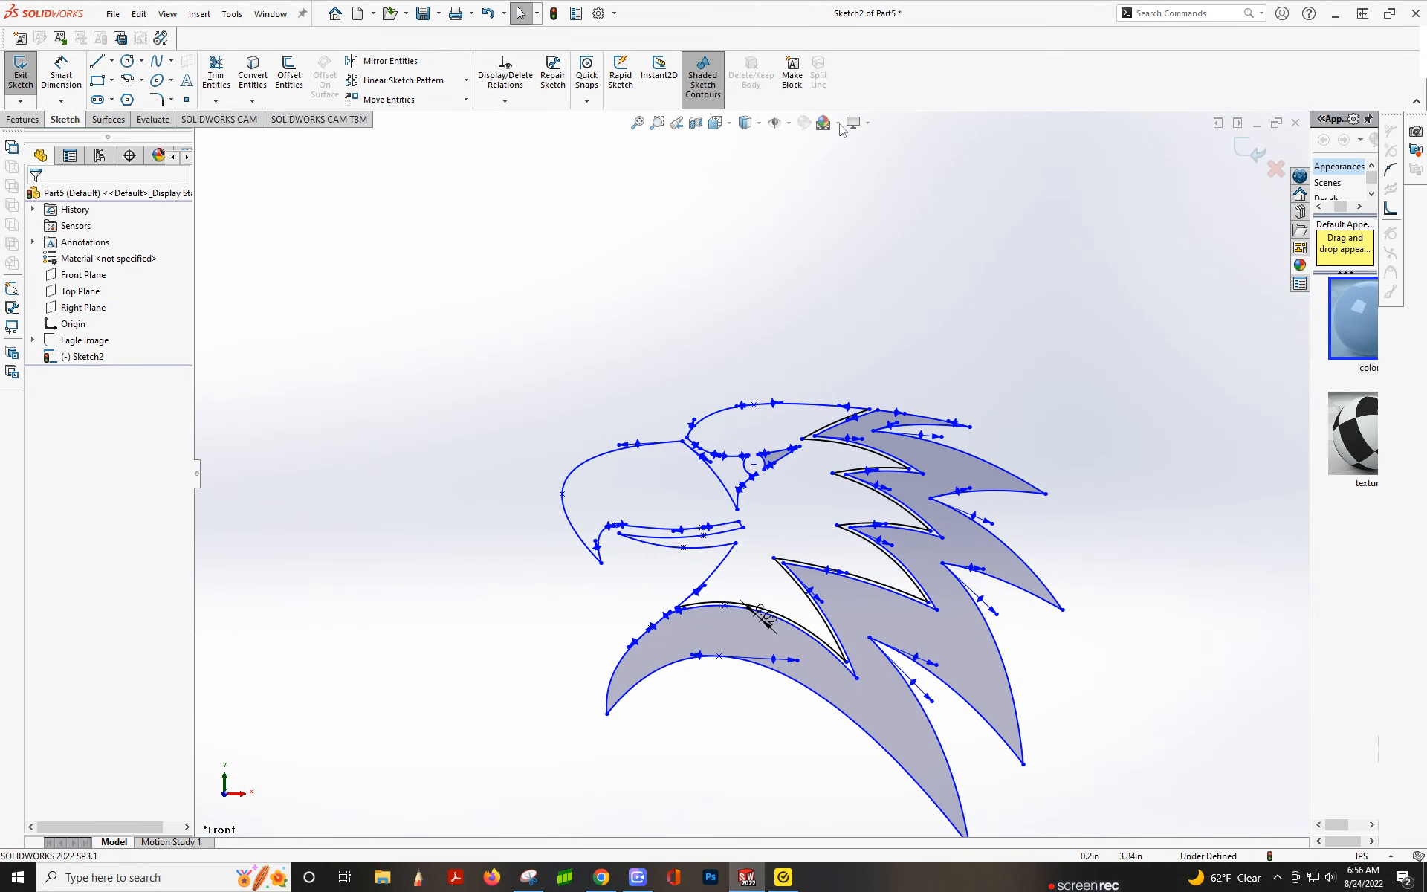
pyautogui.click(704, 82)
pyautogui.click(713, 84)
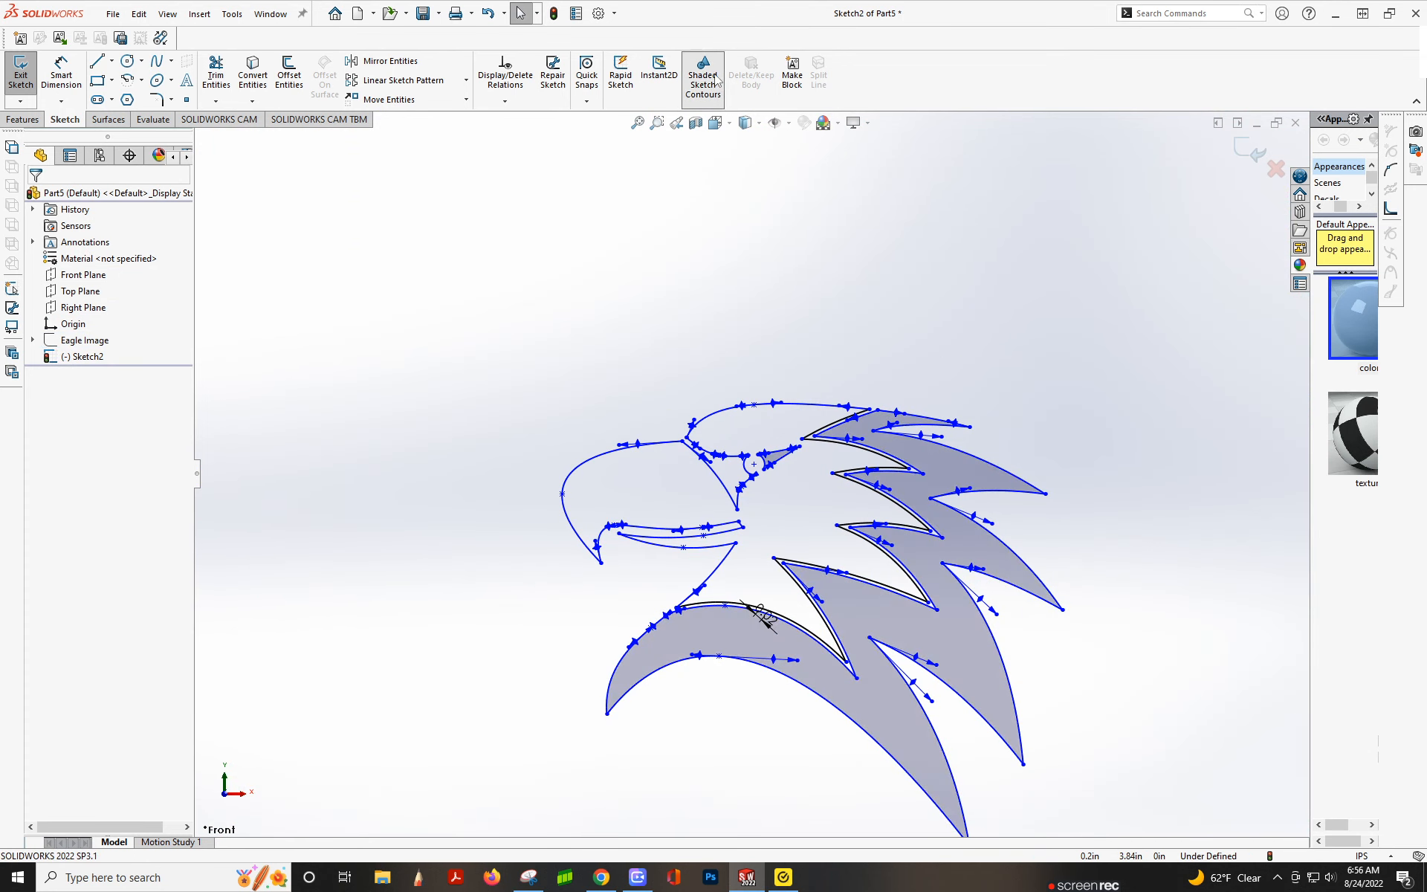
pyautogui.click(713, 84)
pyautogui.scroll(-3, 727, 518)
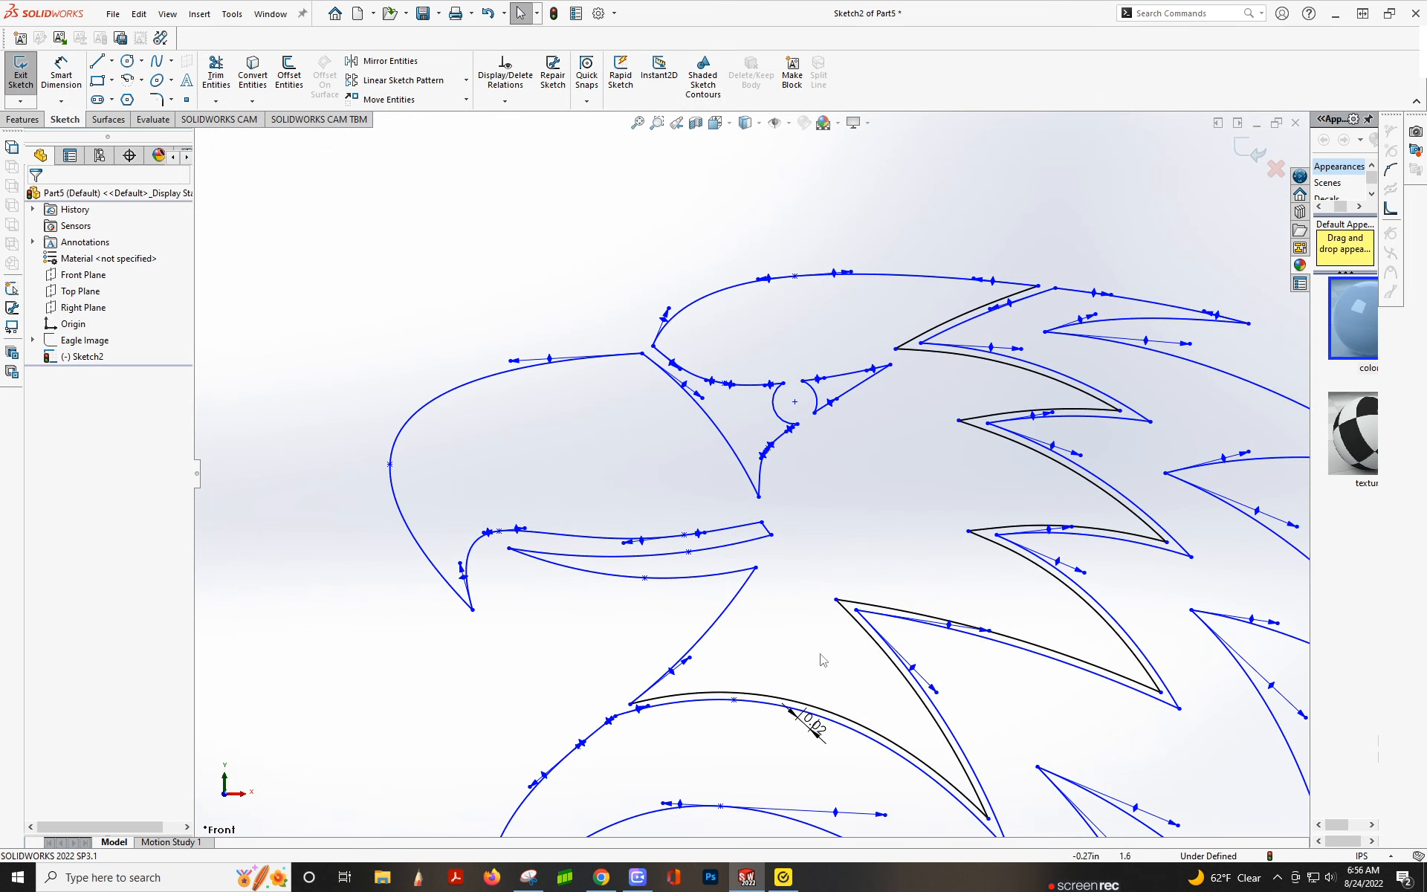
pyautogui.scroll(3, 789, 595)
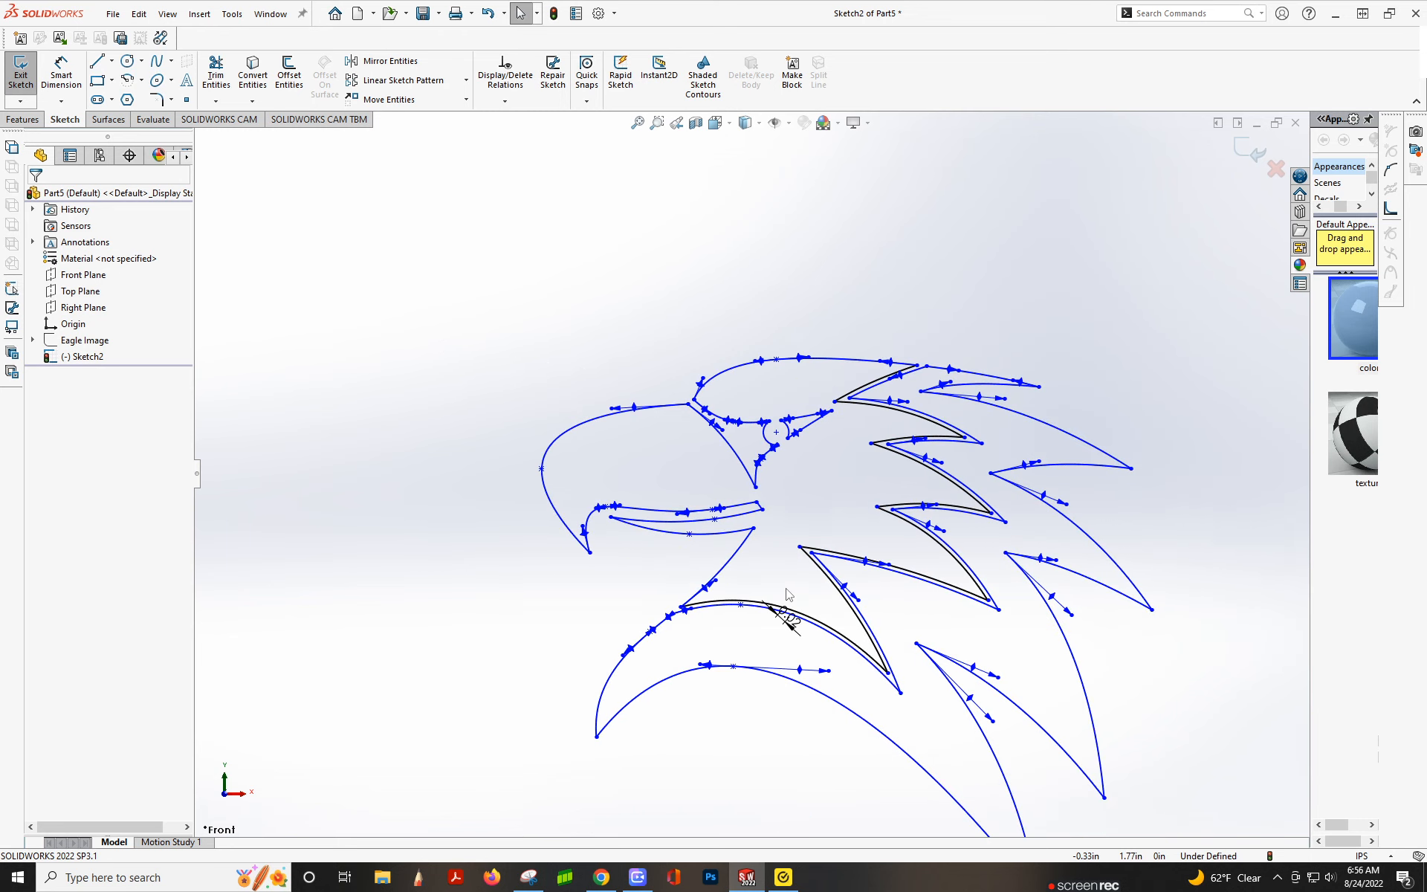
# Check the closed regions of the sketch by briefly turning on shaded sketch contours
pyautogui.click(84, 356)
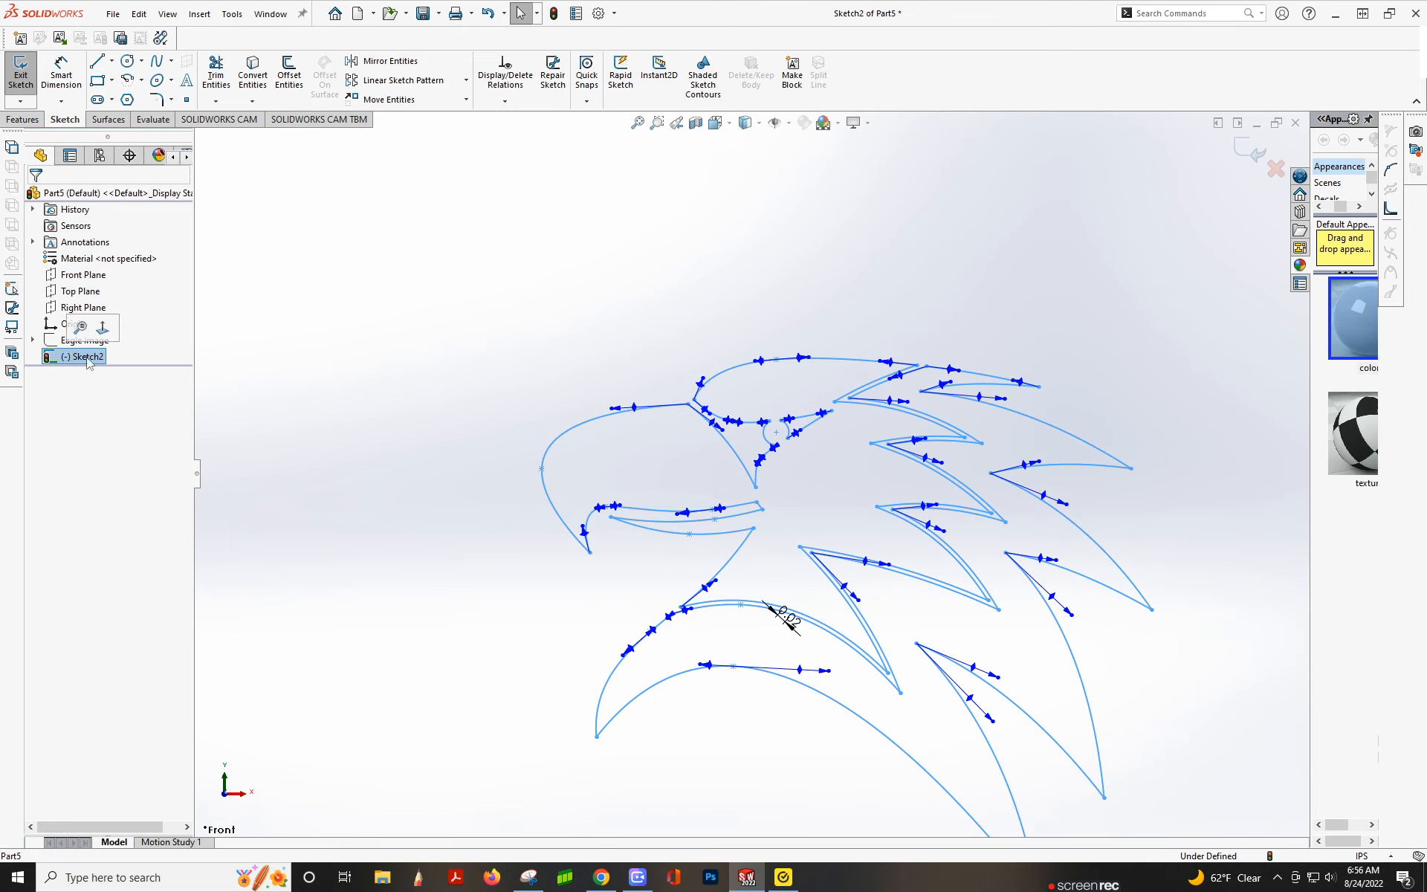
pyautogui.click(703, 71)
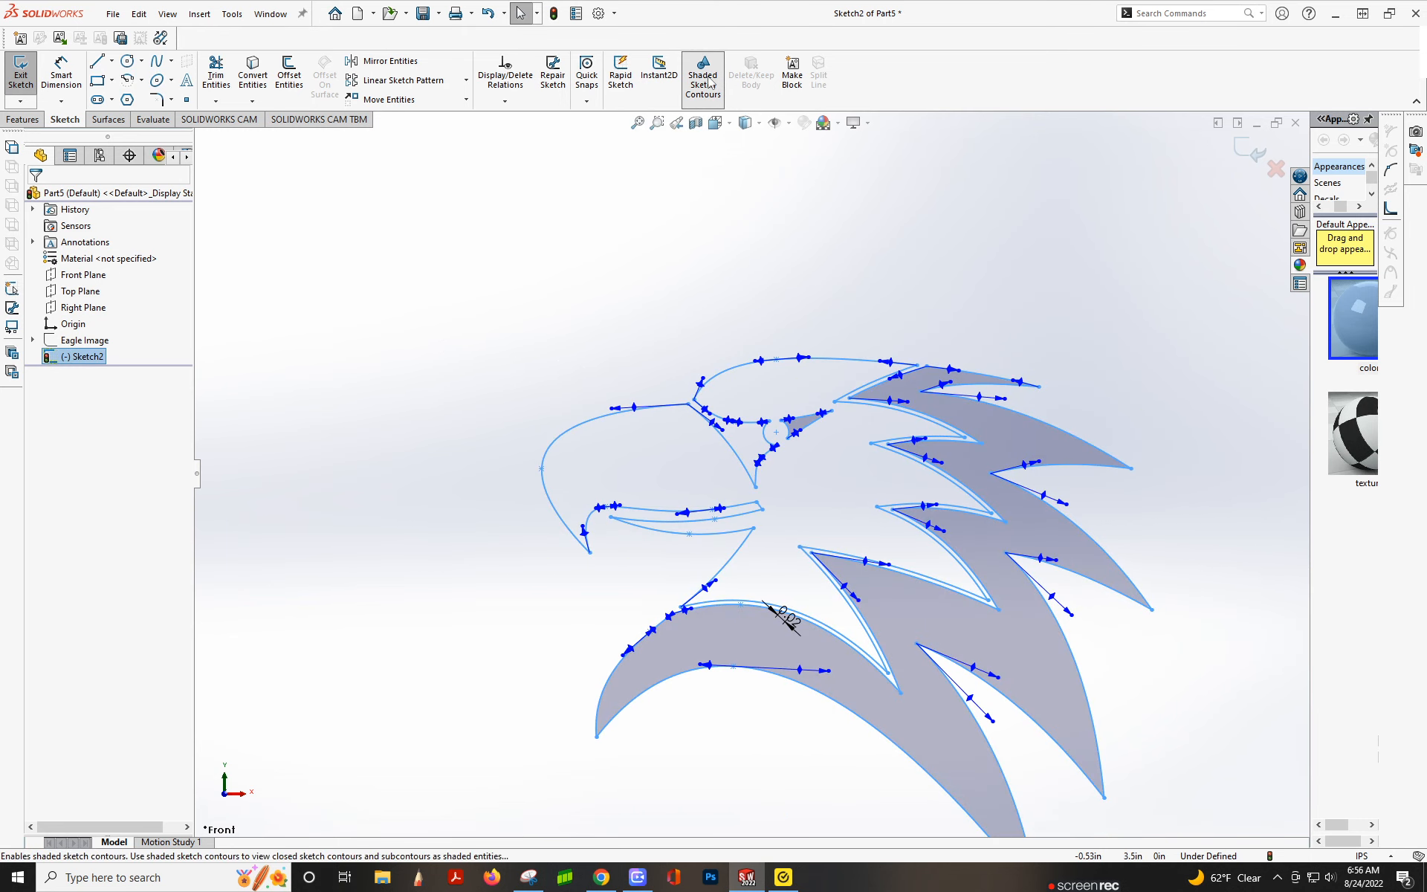
pyautogui.click(703, 71)
pyautogui.click(767, 254)
pyautogui.scroll(-1, 762, 484)
pyautogui.scroll(2, 438, 687)
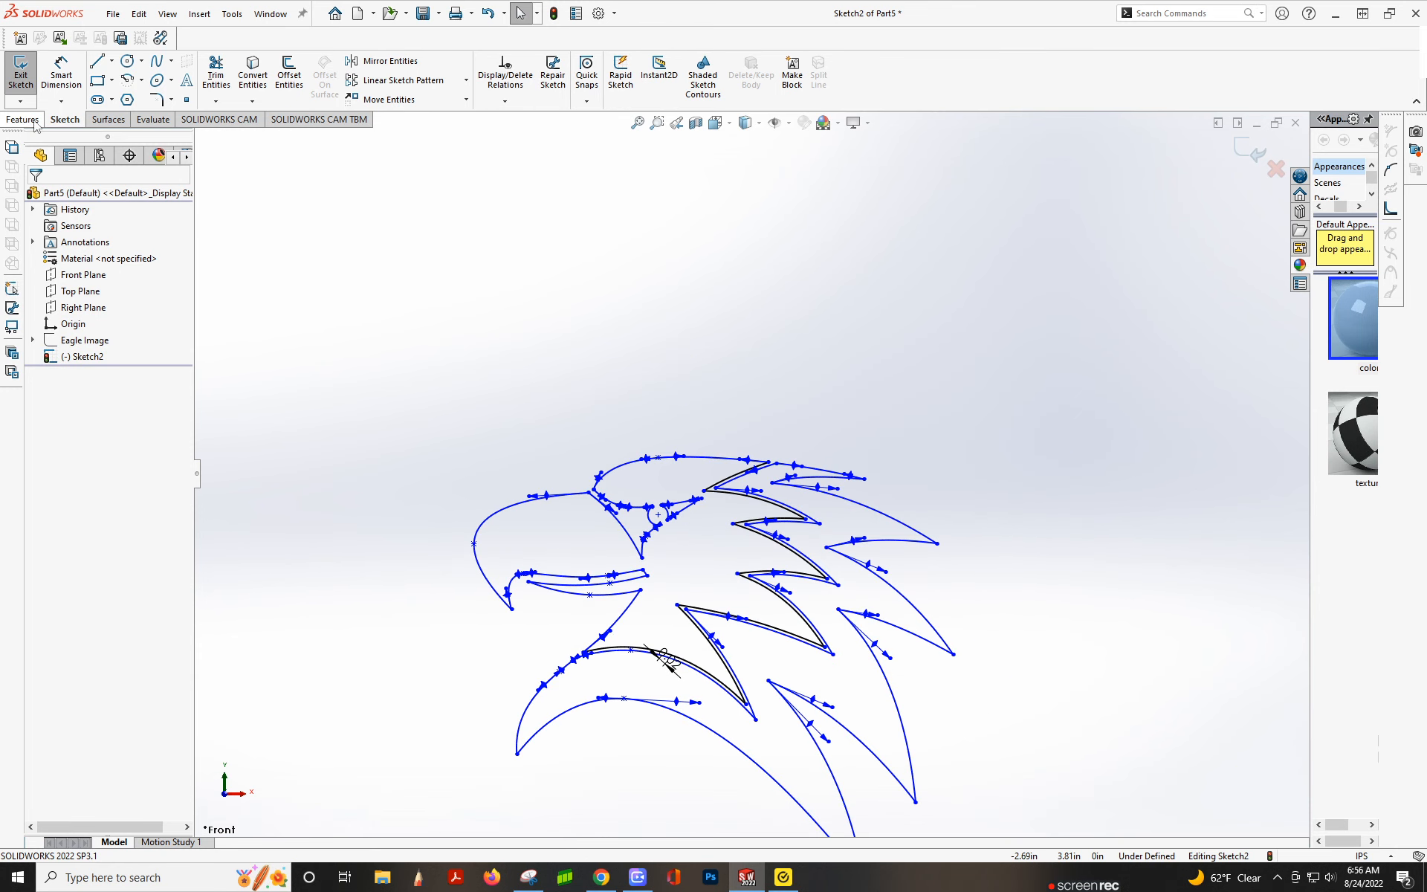
# Extrude only the connected beak, head and inner feather region of the sketch to a blind depth of 0.15 in
pyautogui.click(23, 120)
pyautogui.click(30, 71)
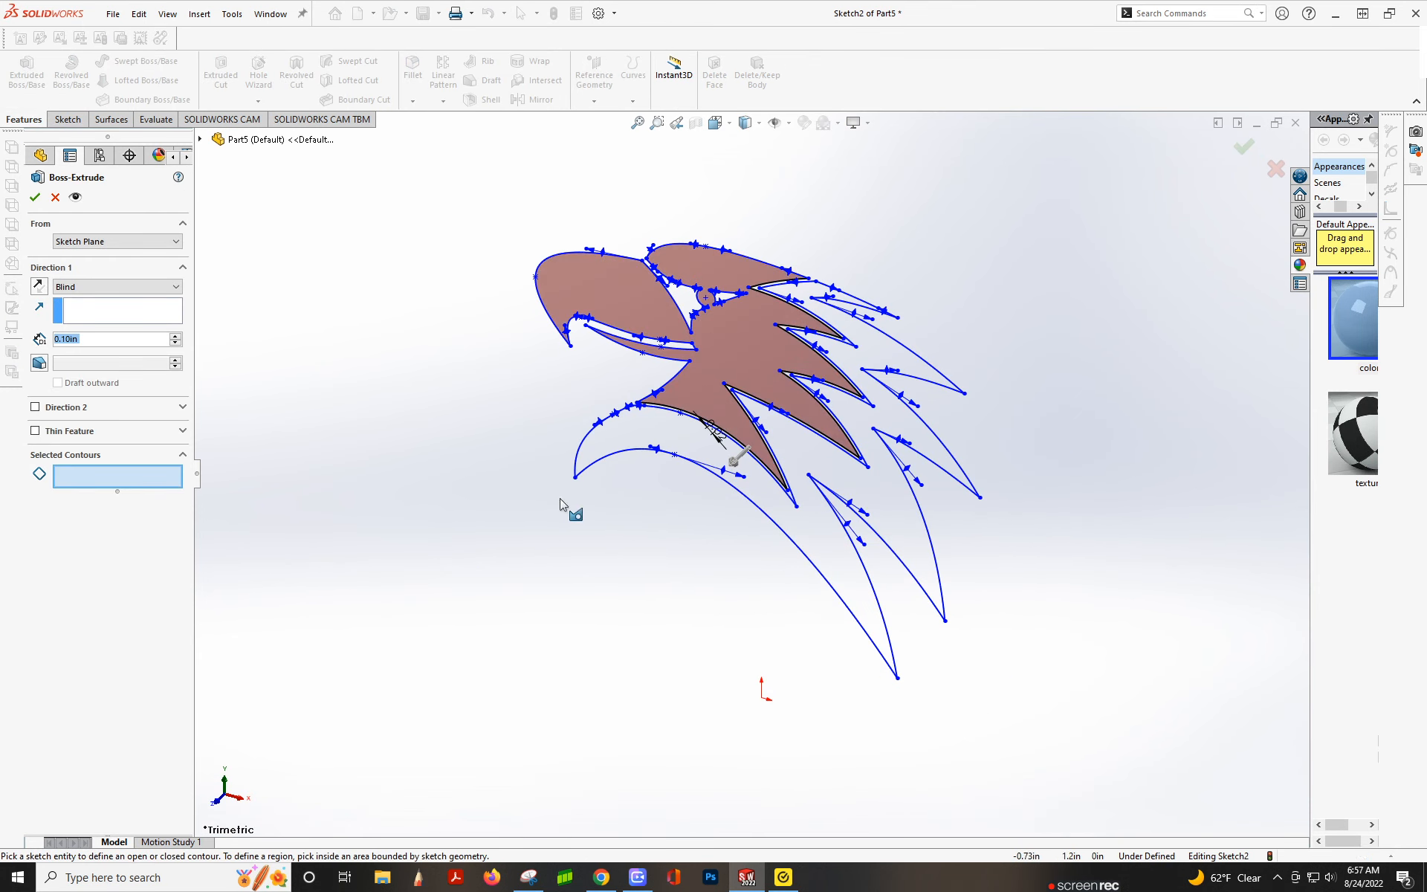
pyautogui.click(75, 310)
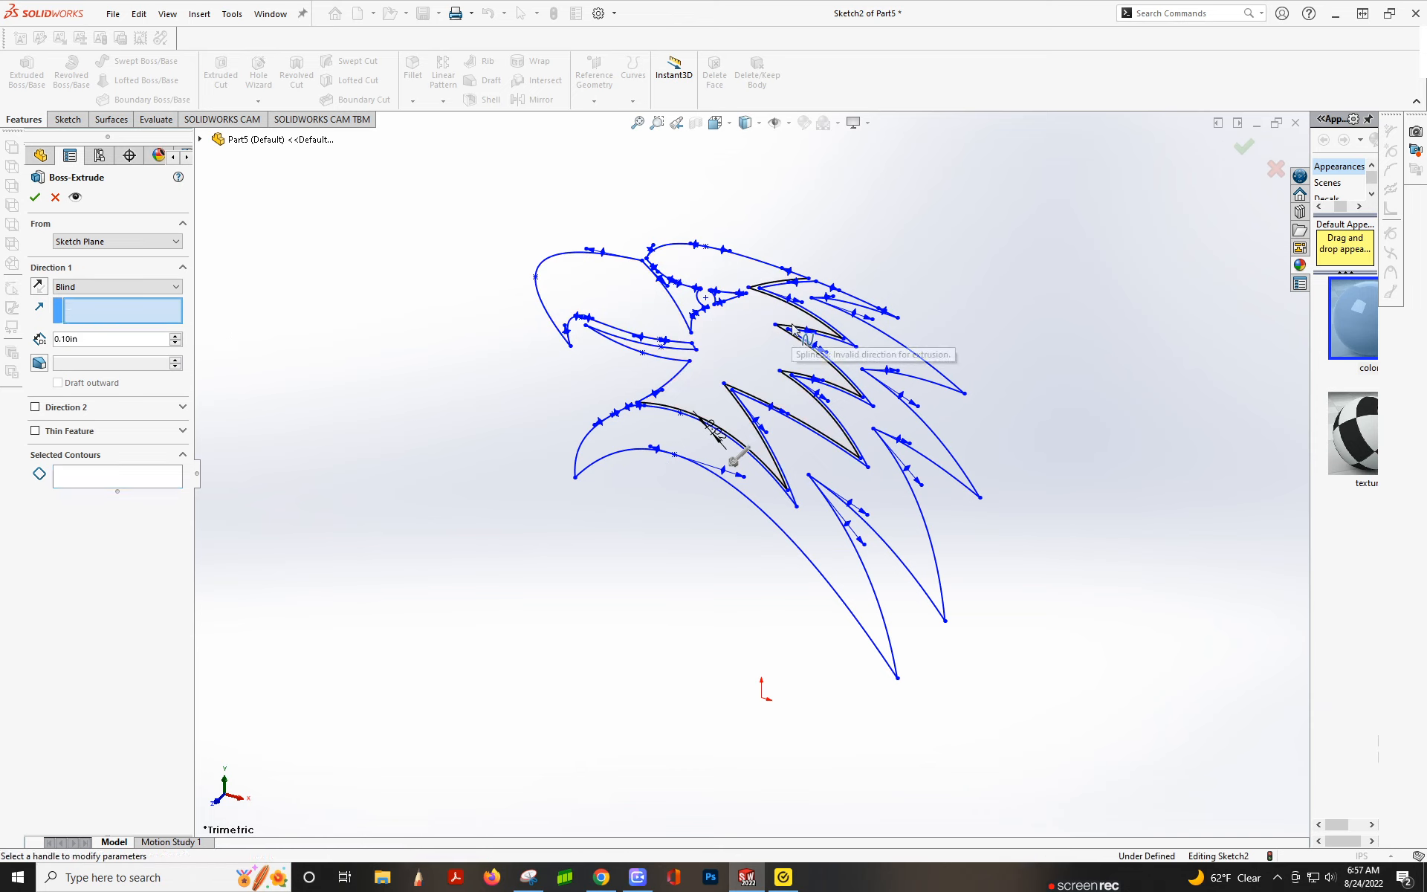
pyautogui.click(81, 478)
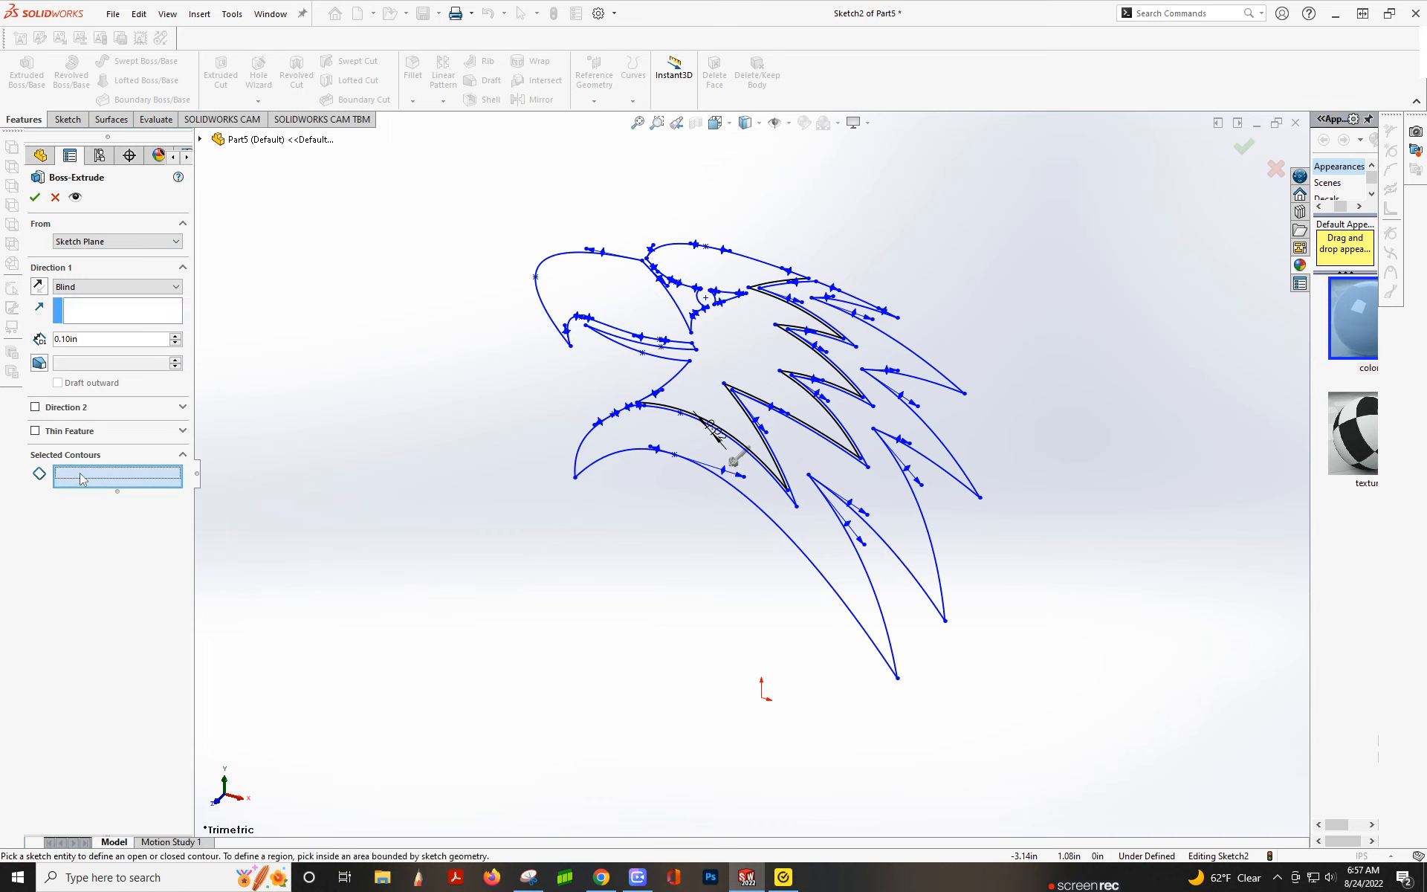
pyautogui.click(655, 305)
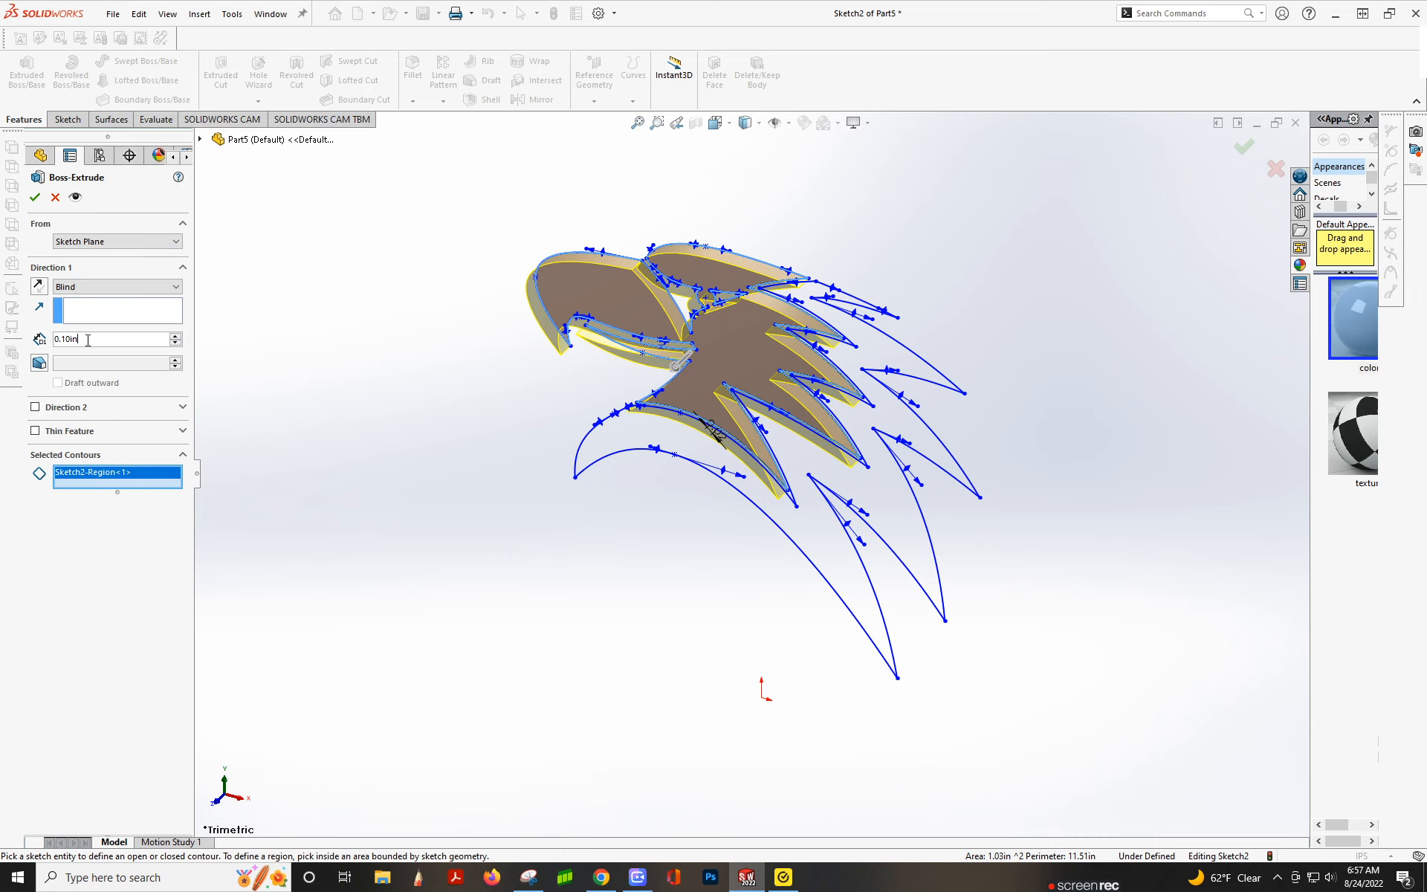
pyautogui.write('.15')
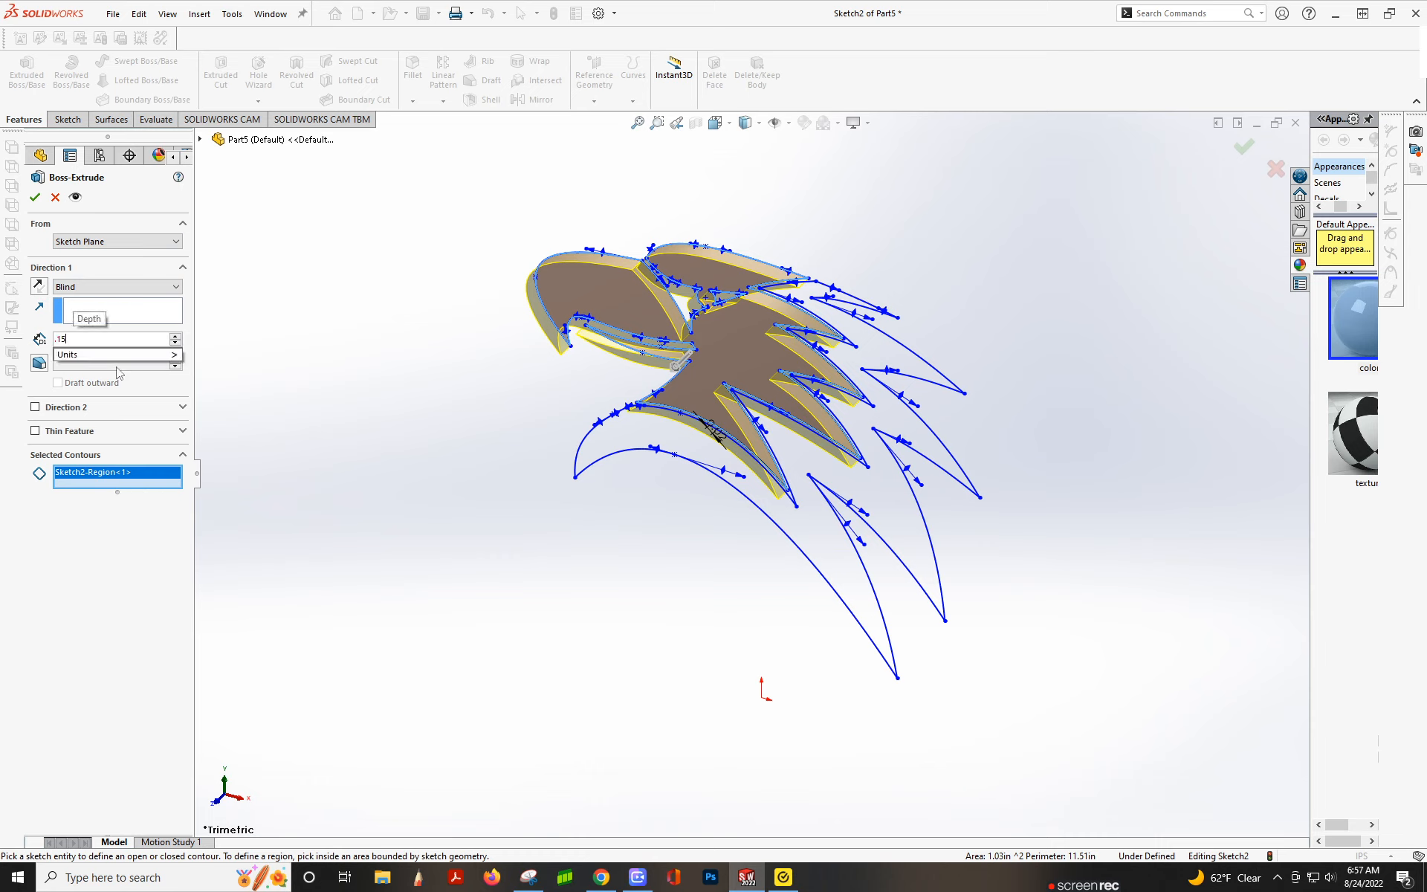
pyautogui.press('Return')
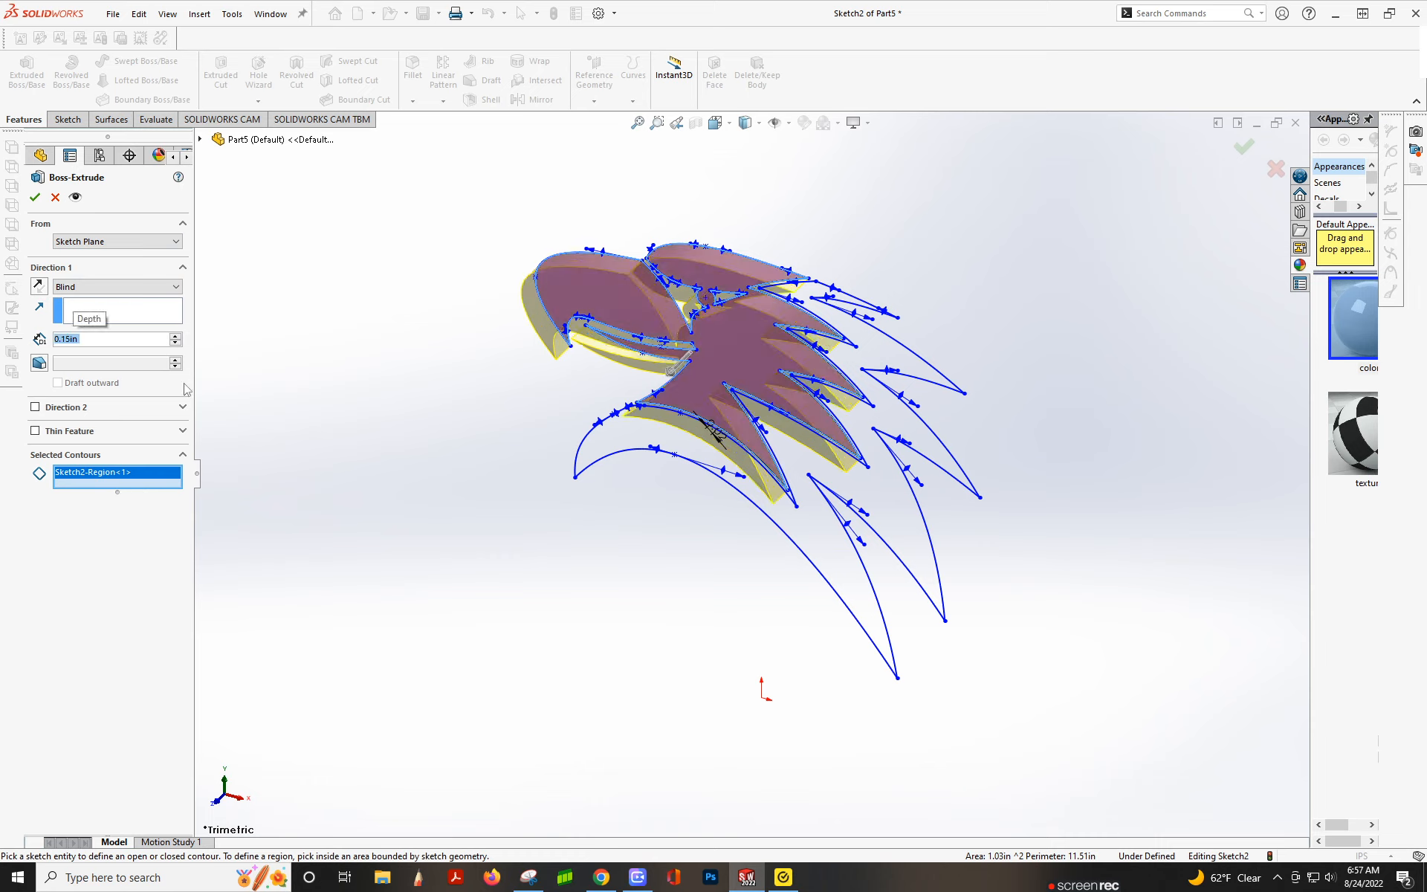
pyautogui.click(34, 197)
pyautogui.click(318, 306)
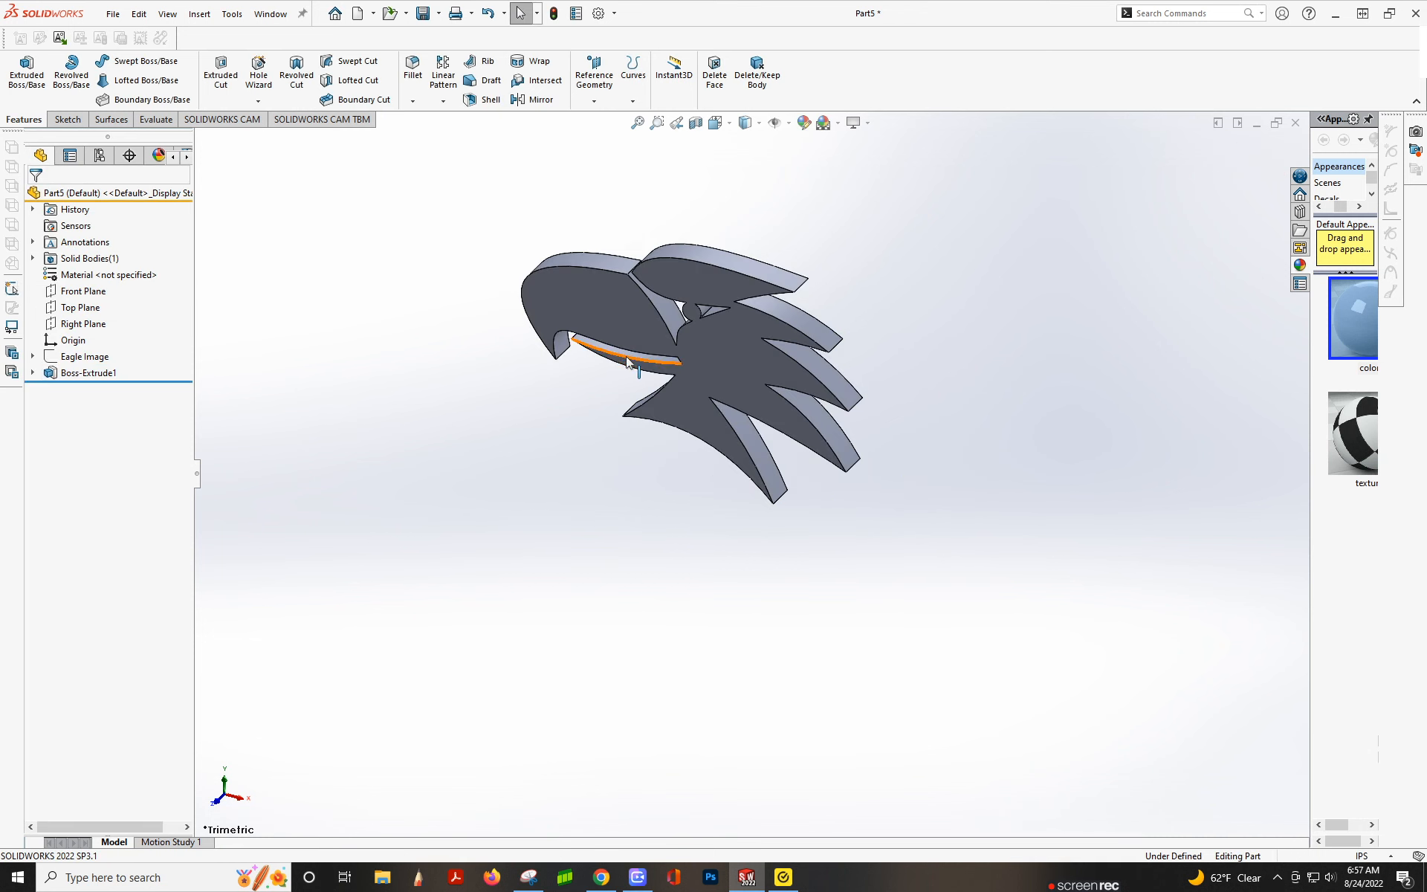
# Start a second Extruded Boss/Base from Sketch2, the sketch used by the first extrusion
pyautogui.moveTo(633, 362); pyautogui.dragTo(646, 301, button='middle')
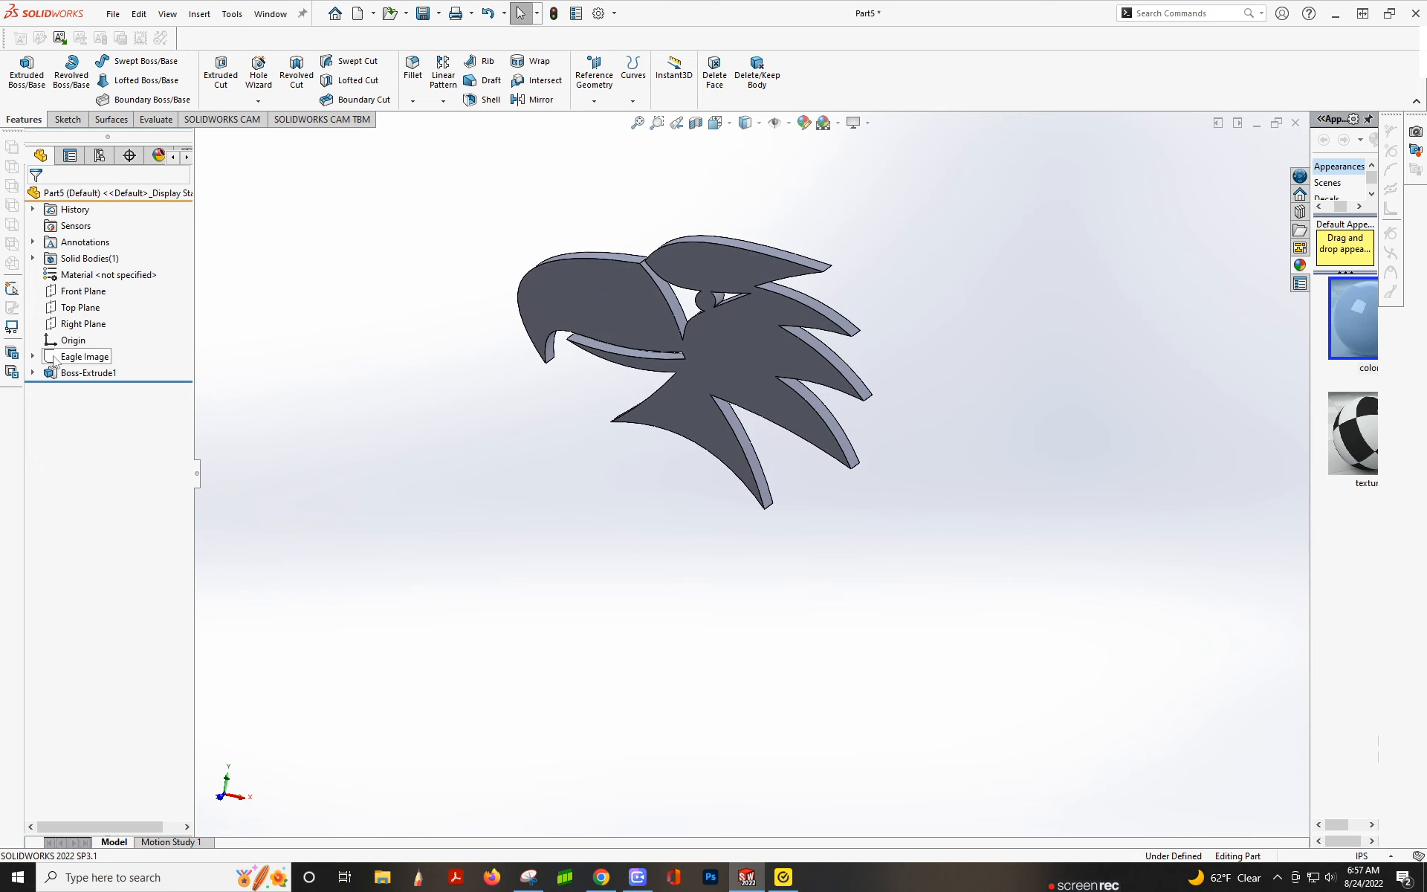
pyautogui.click(32, 372)
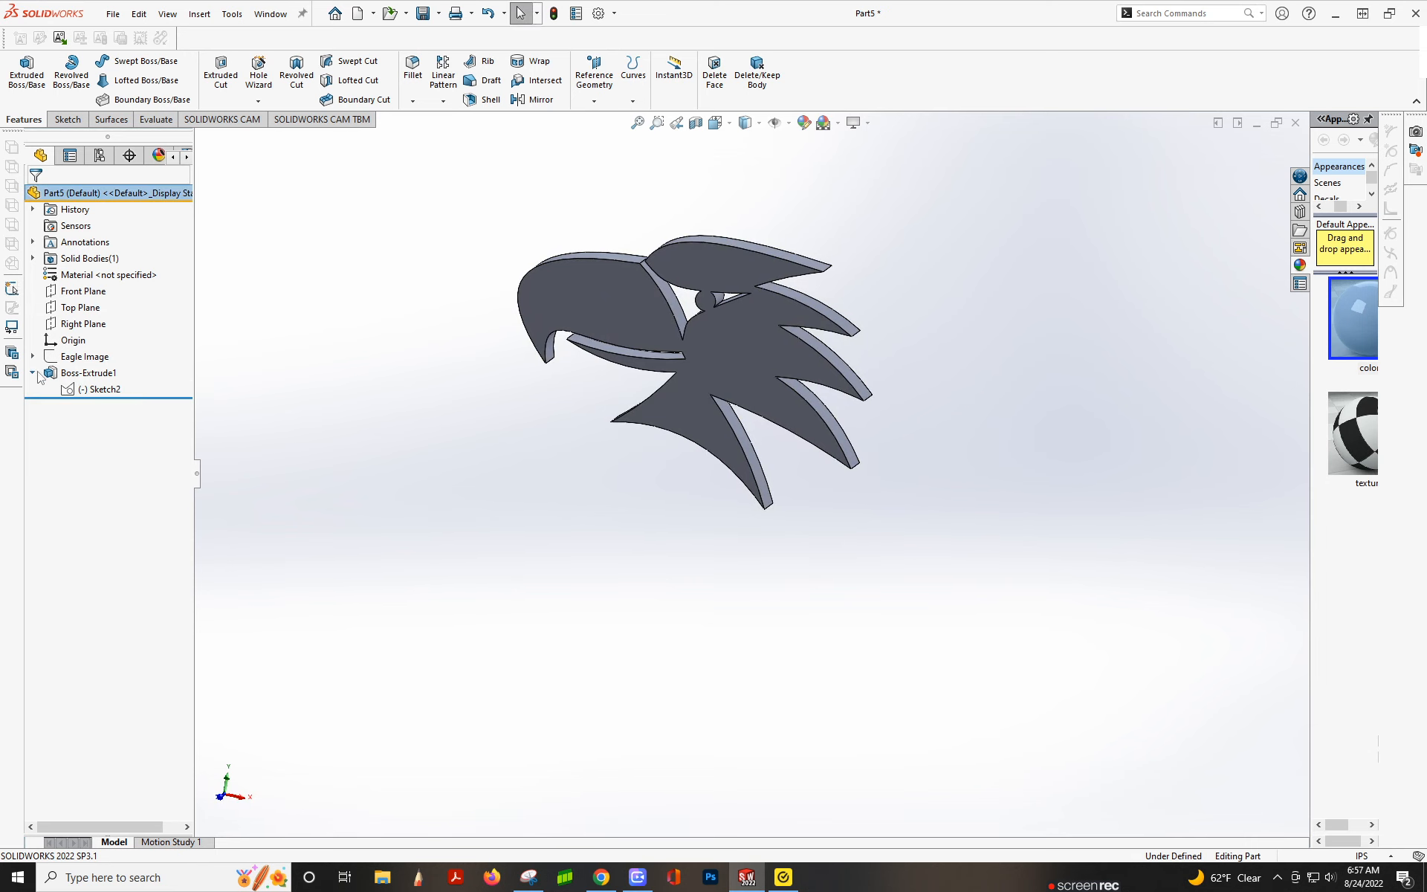
pyautogui.click(100, 389)
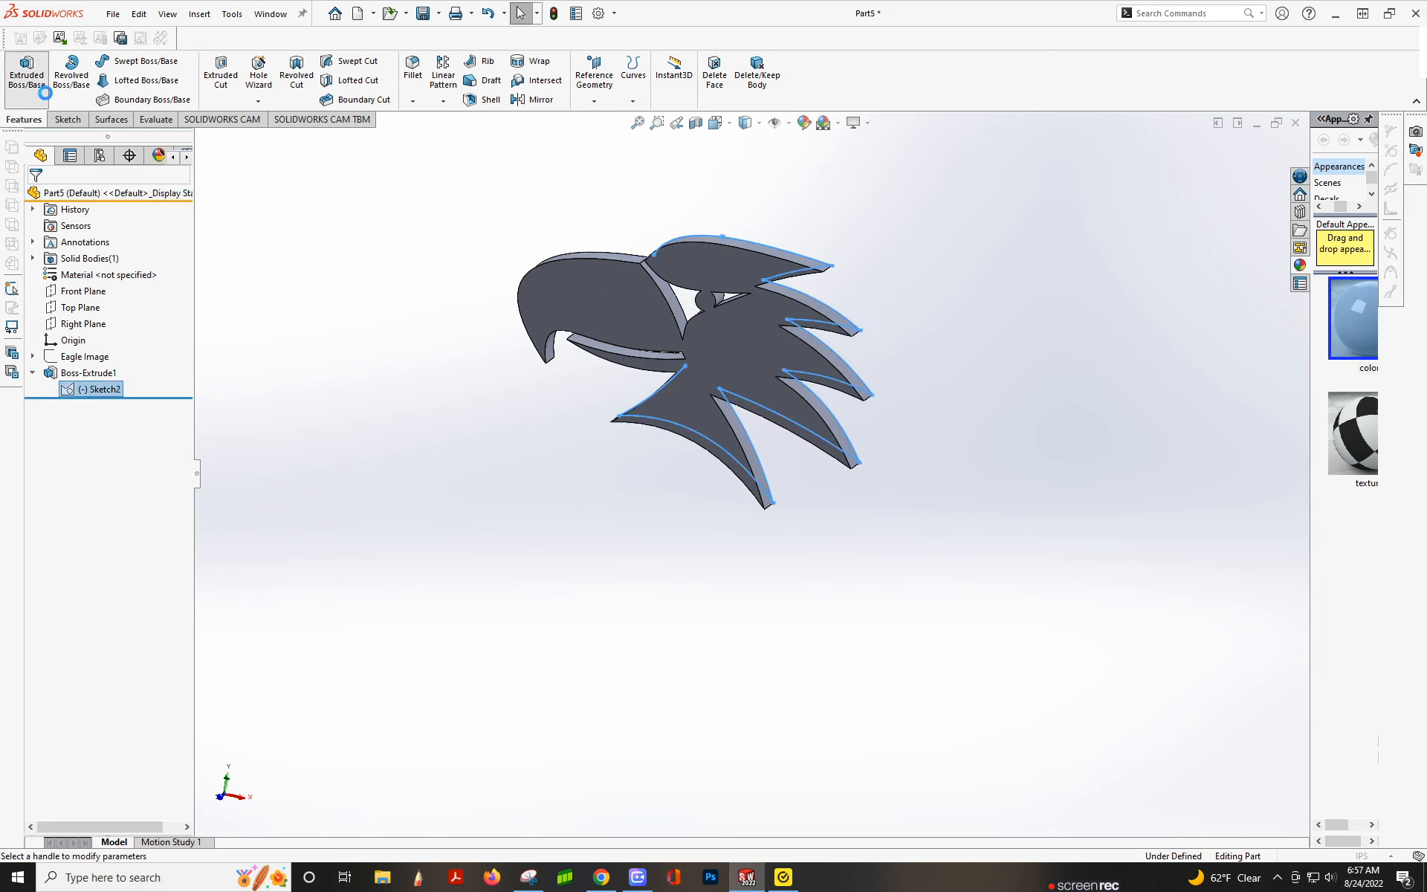
pyautogui.click(26, 72)
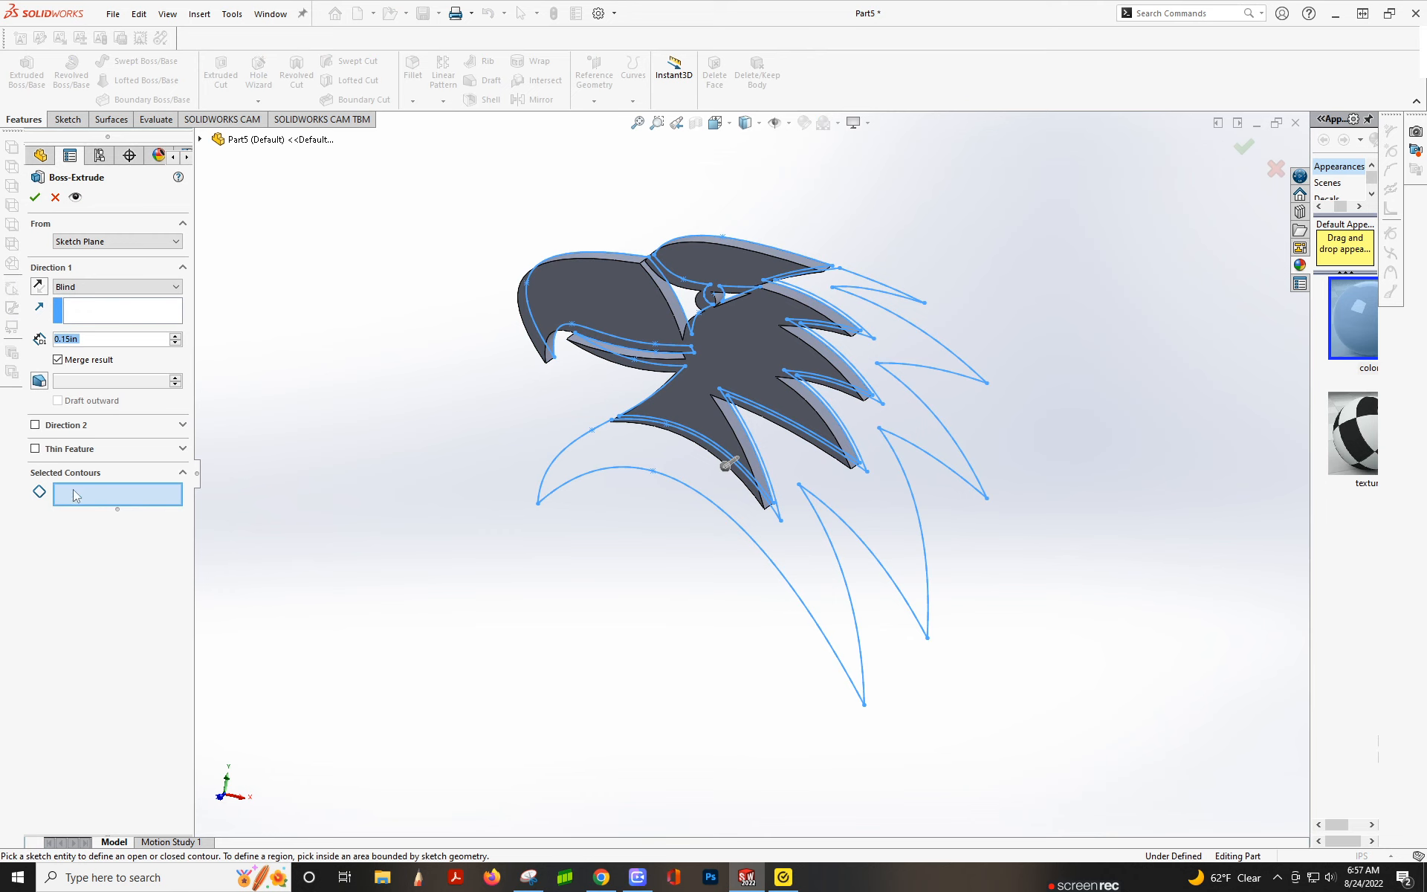